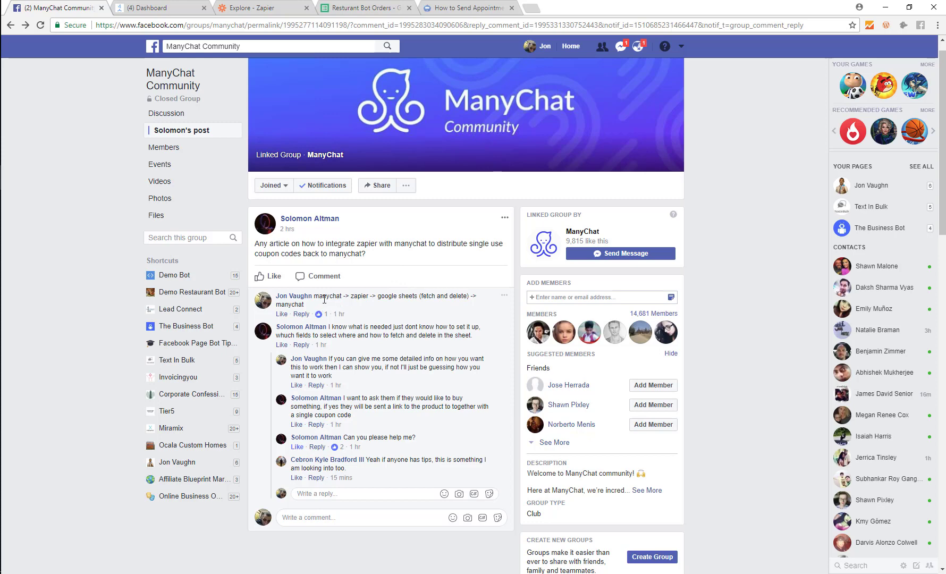
Highlight the Facebook reply describing the ManyChat → Zapier → Google Sheets coupon fetch-and-delete flow
drag(324, 299, 319, 296)
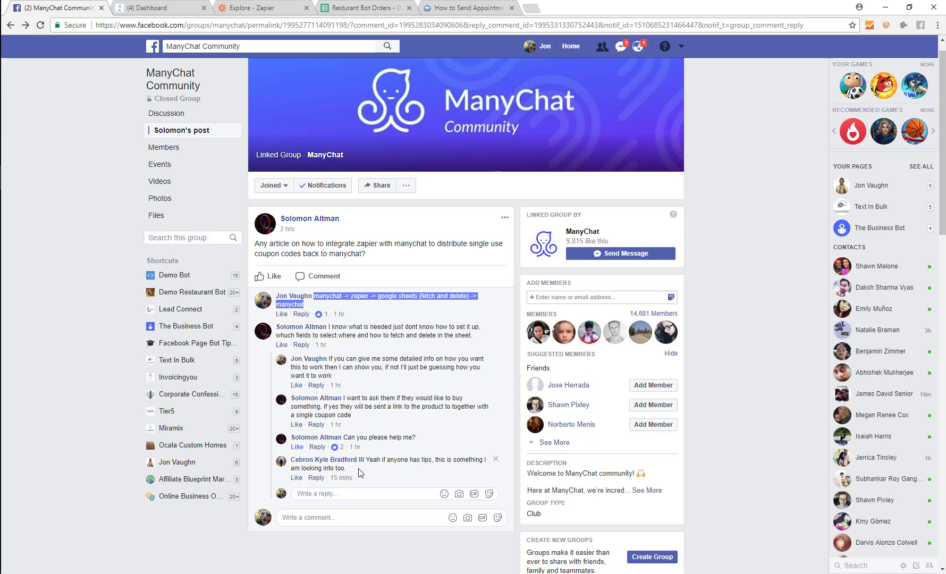
click(157, 7)
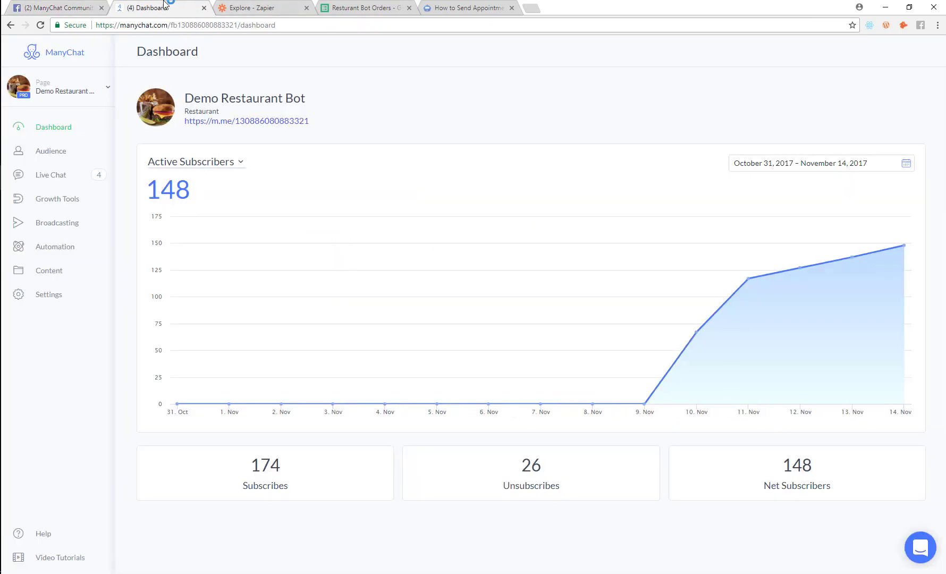
Switch to the Demo Bot page and go to its Automation Keywords list
click(54, 95)
click(56, 181)
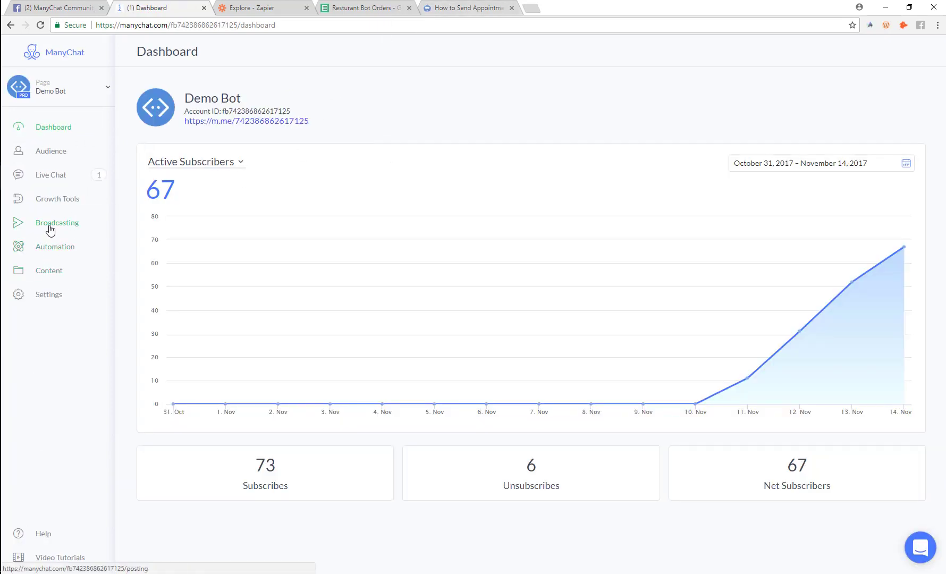
click(48, 247)
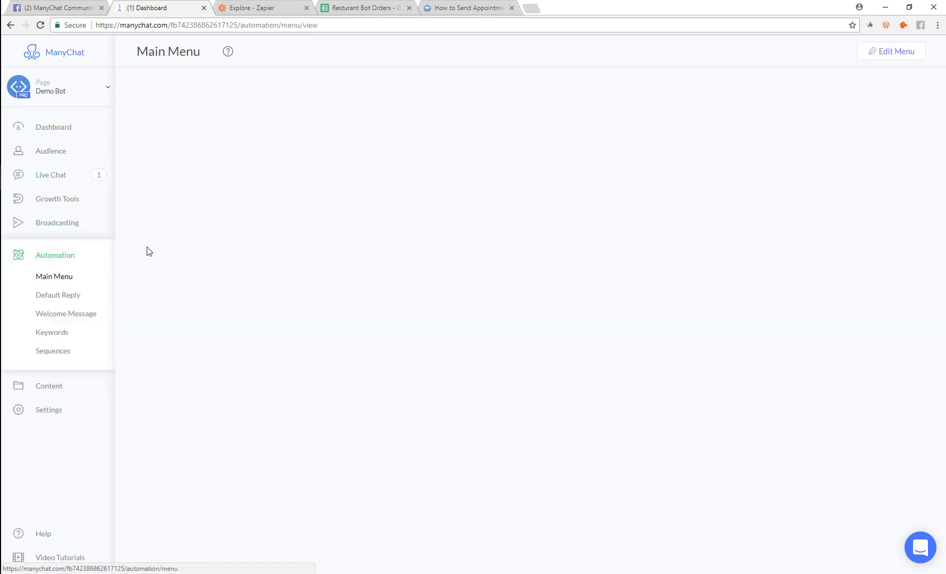
click(56, 334)
scroll(372, 258, down, 2)
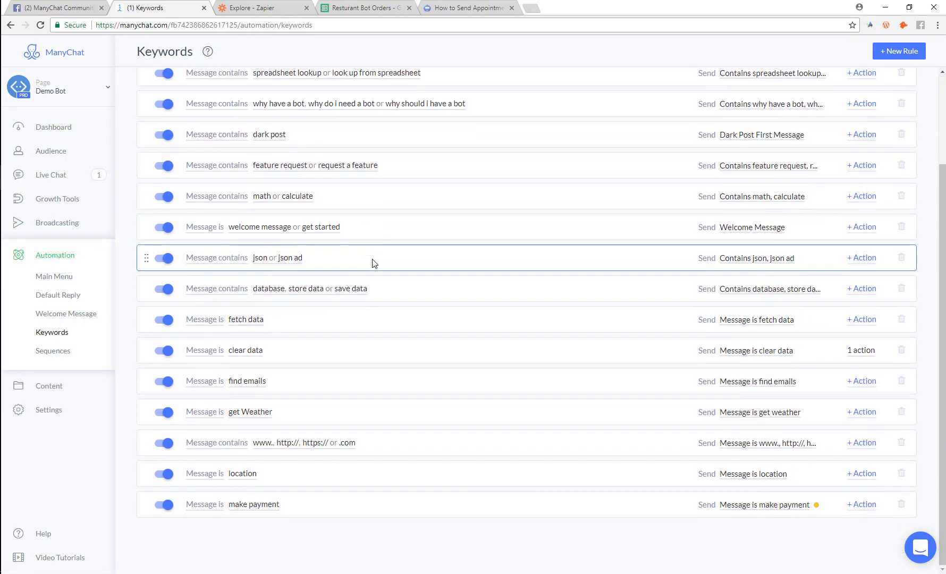
Add the keyword rule 'Message is one time use coupon' and create a new reply for it
click(912, 53)
text(one time use coupon)
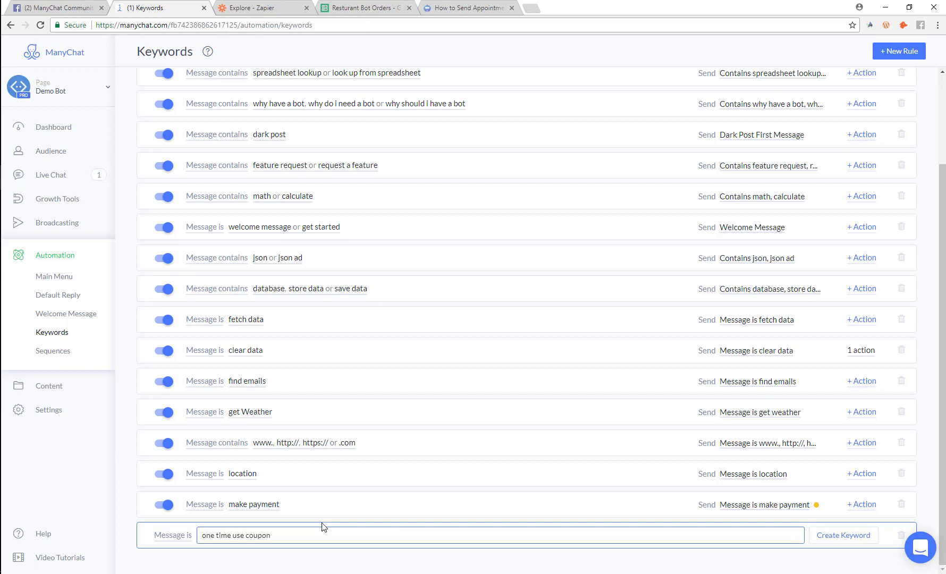
key(Return)
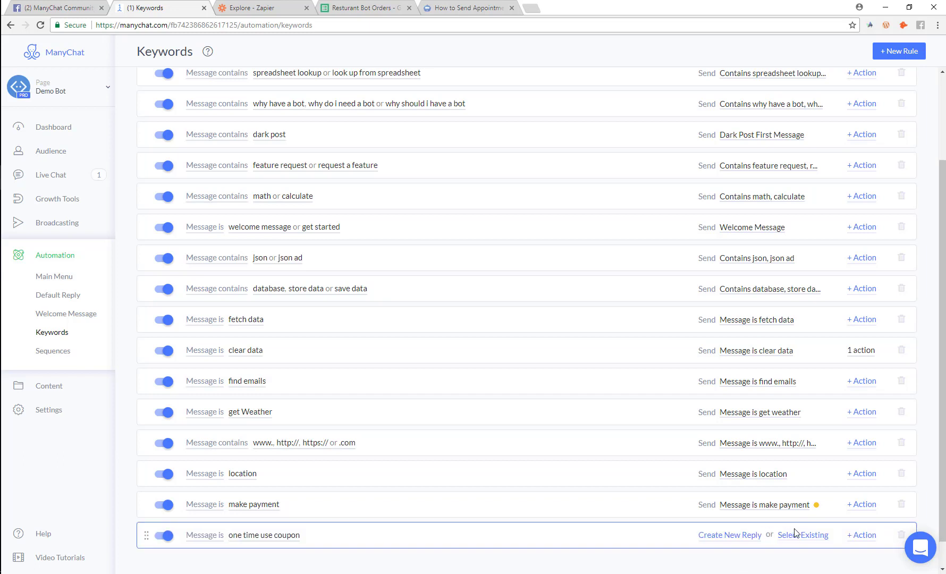
click(731, 534)
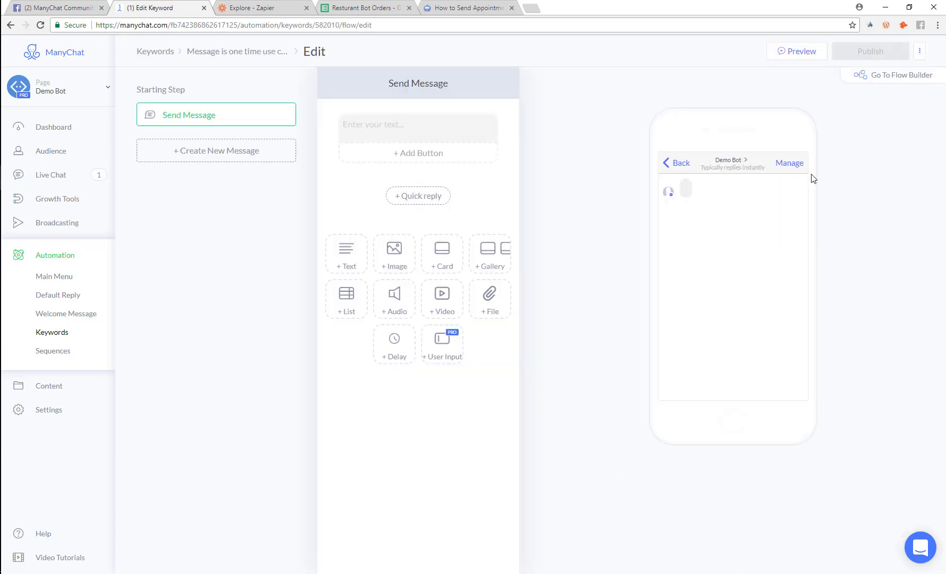
In the Flow Builder, clear the draft Send Message text and reposition the Starting Step marker
click(883, 75)
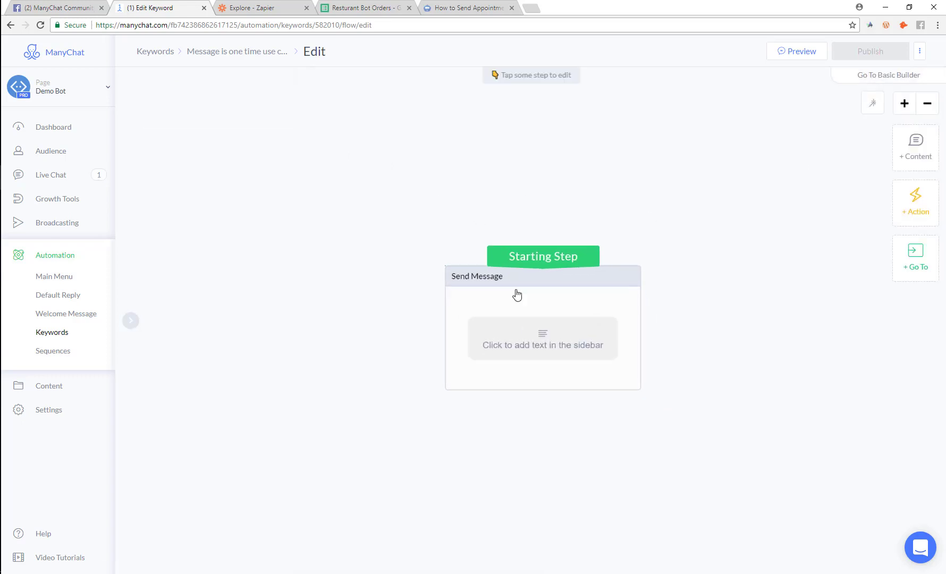
click(532, 332)
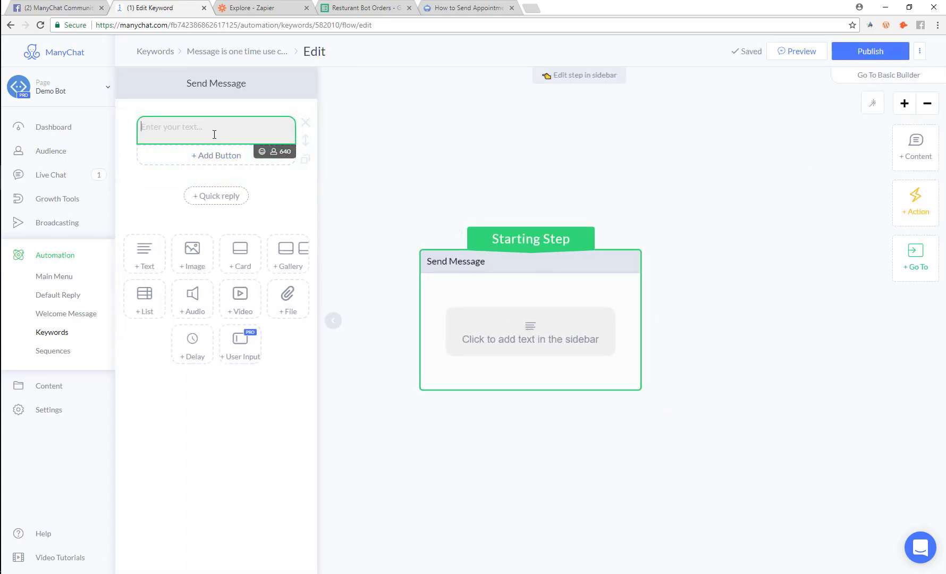
text(S)
key(BackSpace)
text(Do you want to)
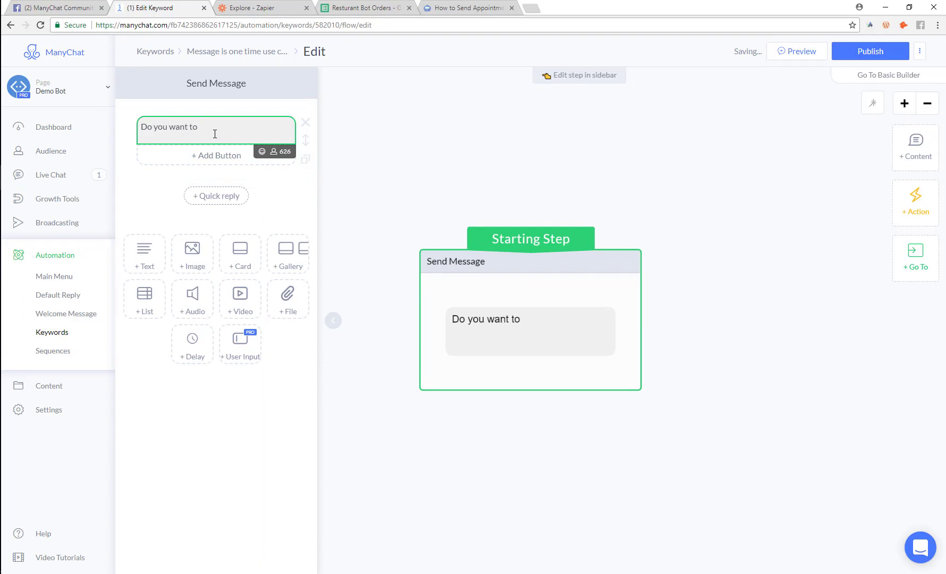
key(BackSpace)
key(BackSpace)
key(BackSpace)
key(BackSpace)
key(BackSpace)
key(BackSpace)
key(BackSpace)
key(BackSpace)
key(BackSpace)
key(BackSpace)
key(BackSpace)
key(BackSpace)
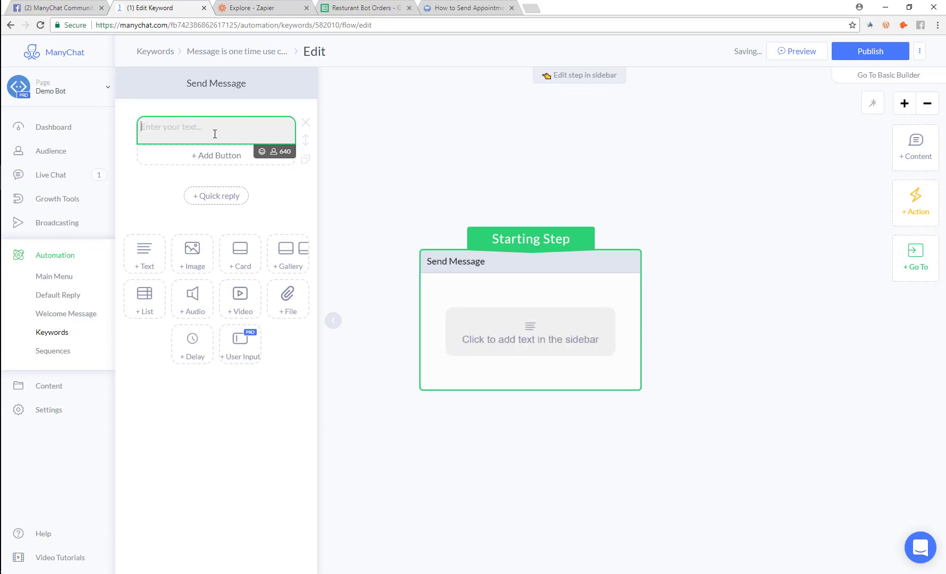
click(350, 173)
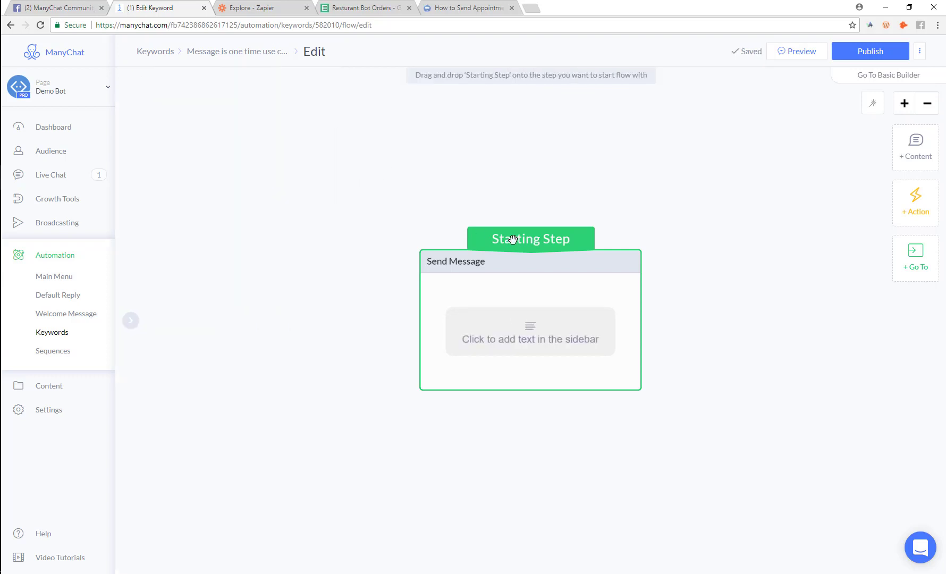
drag(511, 239, 489, 242)
Add an Action Group with a Trigger Zap action for event fetch-one-time-use-coupon
click(903, 205)
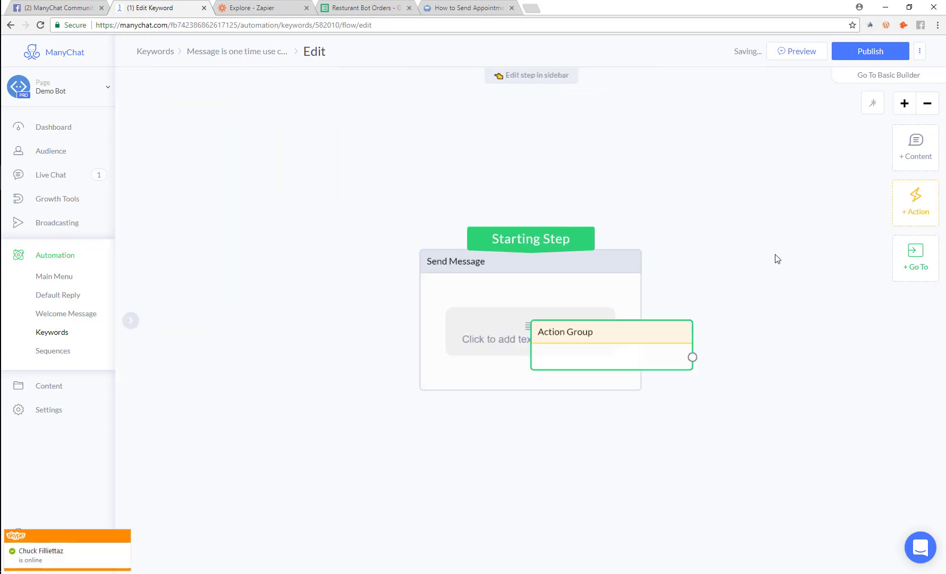
drag(531, 327, 316, 327)
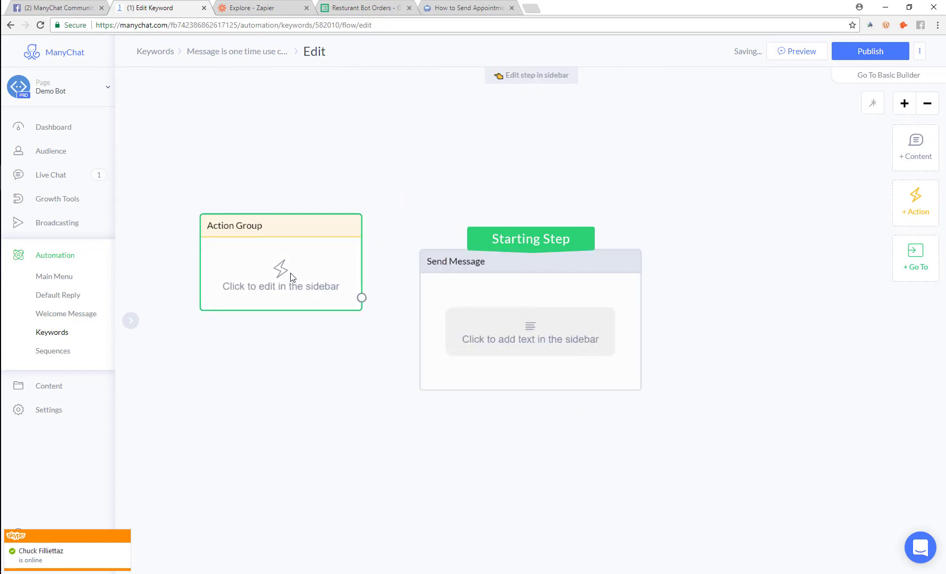
click(317, 327)
click(224, 147)
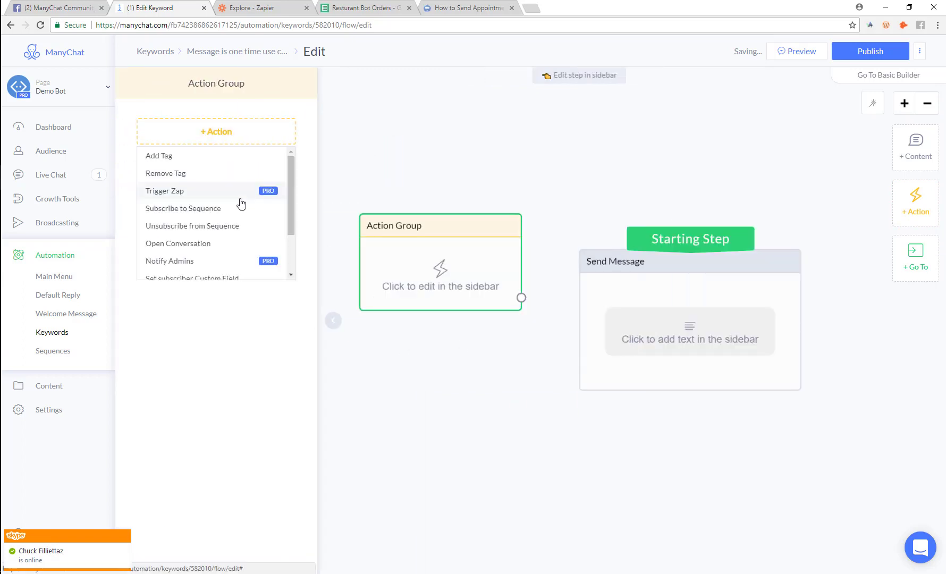
click(191, 188)
click(207, 148)
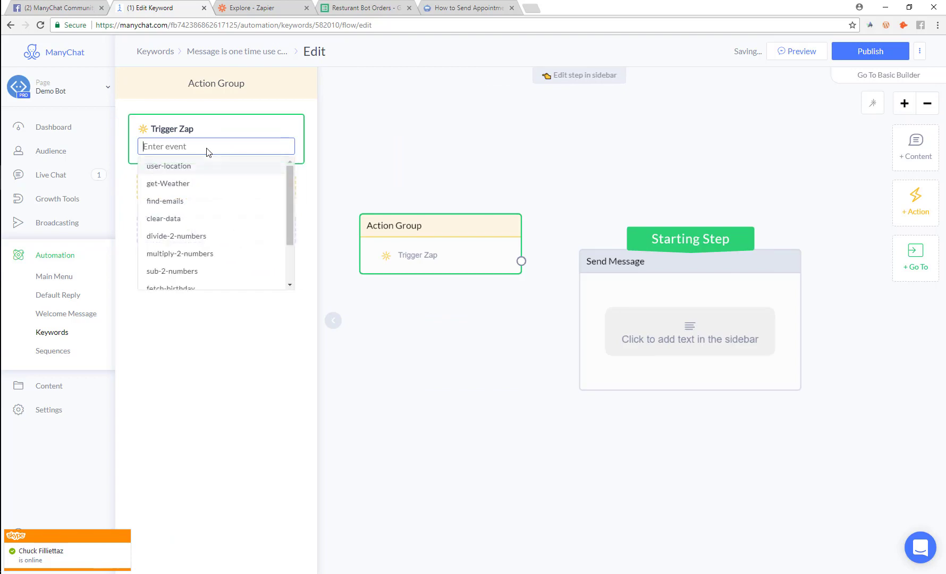
text(one-ti)
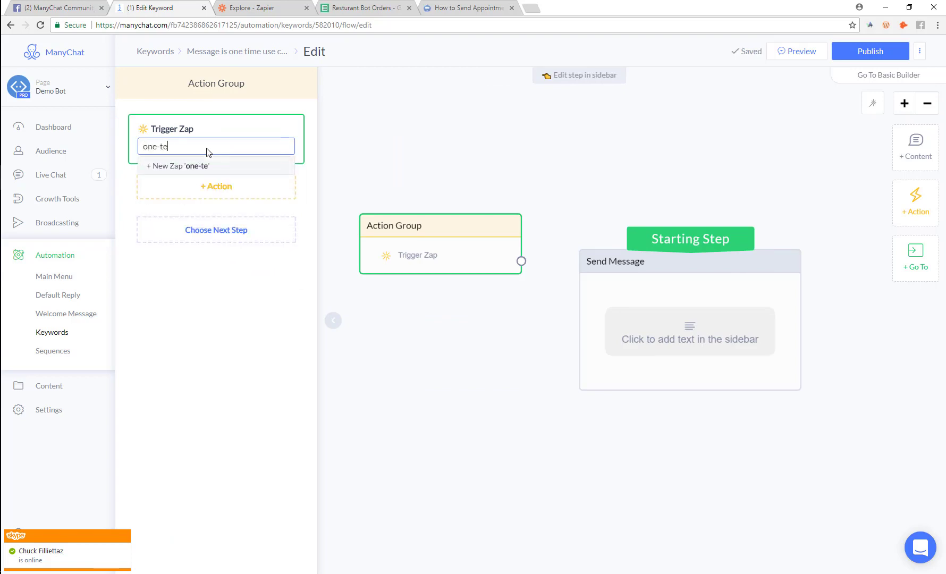
text(me-use-coupon)
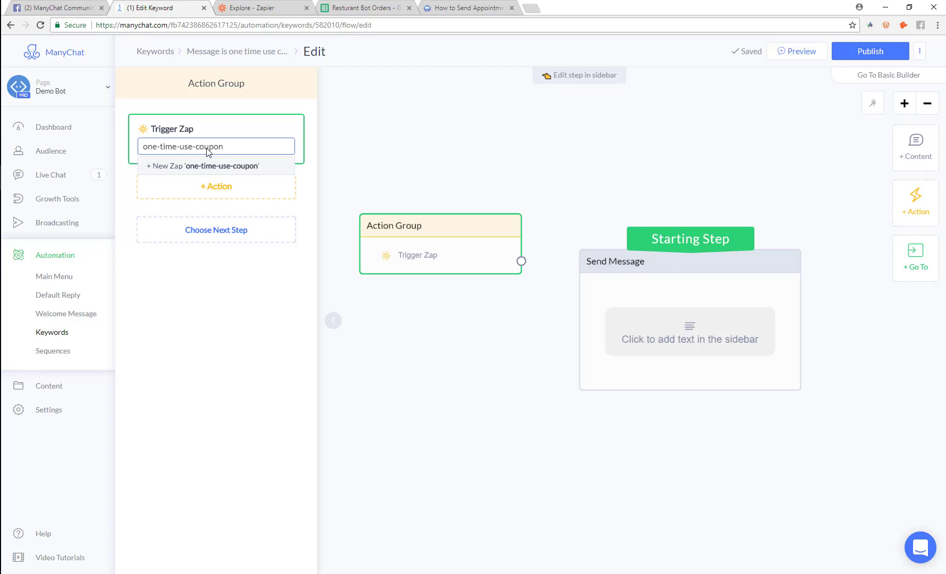
text(fetch-)
key(Return)
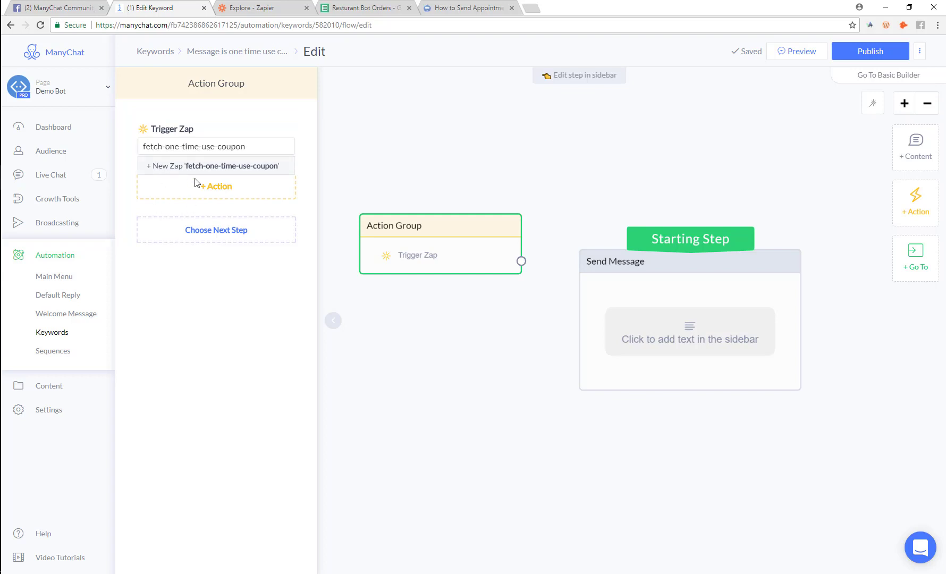
Make the Action Group the flow's starting step
click(225, 196)
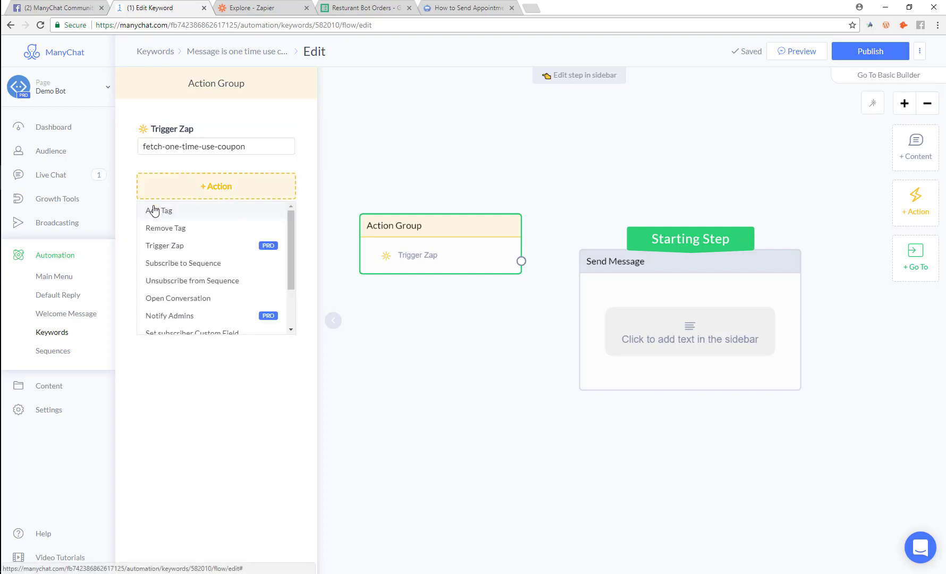
click(248, 396)
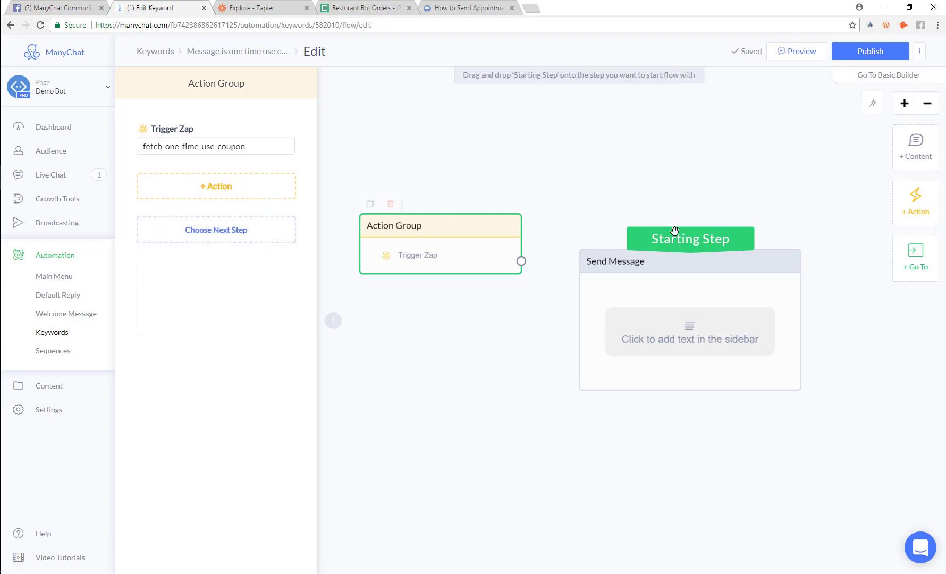
drag(608, 221, 435, 211)
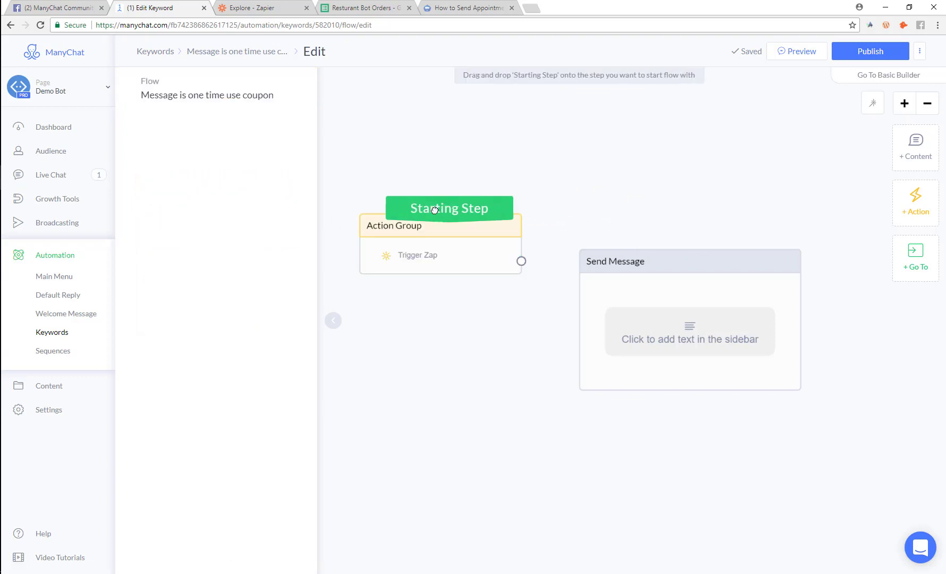
drag(683, 241, 420, 228)
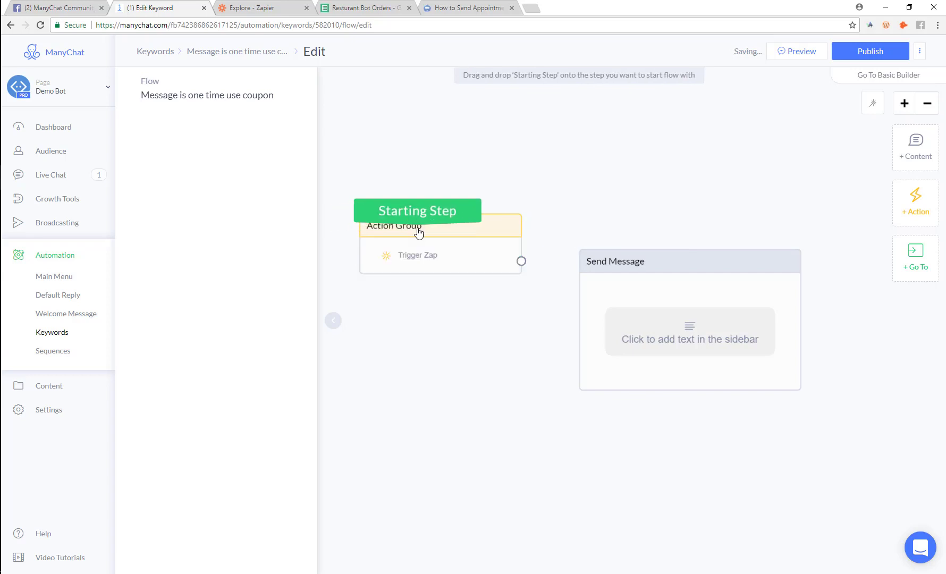
Link the Action Group to Send Message, write a message offering a one time use coupon, and publish
click(520, 260)
click(585, 318)
click(661, 340)
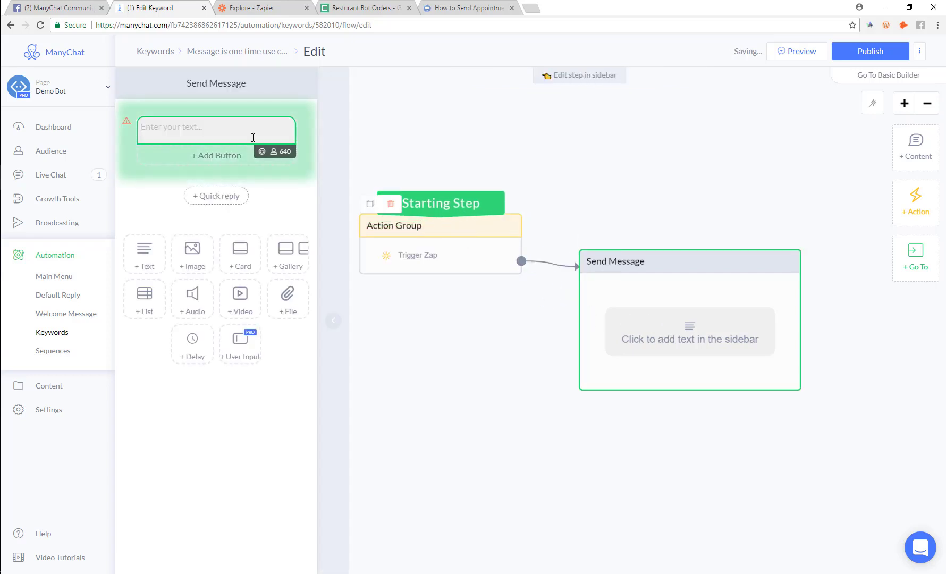
text(Here)
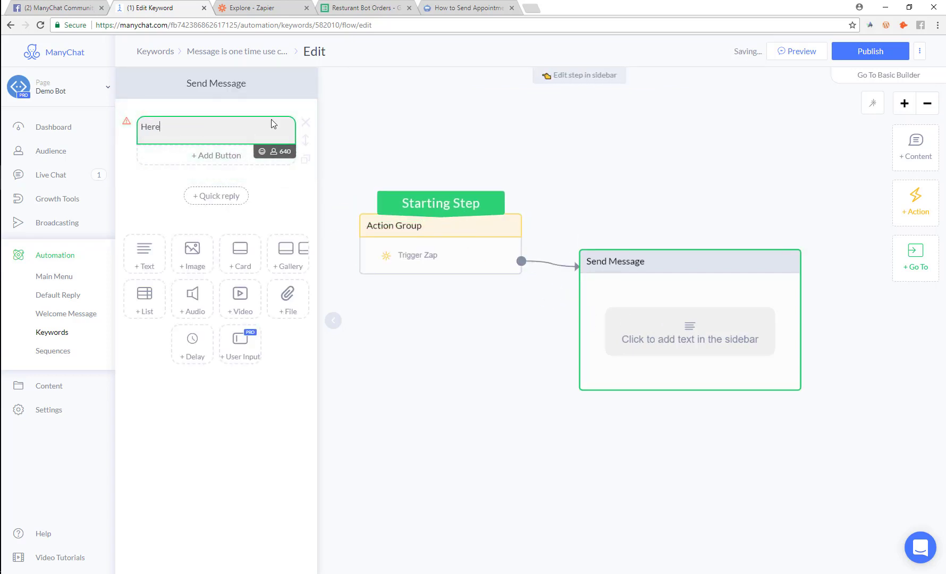
key(BackSpace)
key(BackSpace)
key(BackSpace)
key(BackSpace)
key(BackSpace)
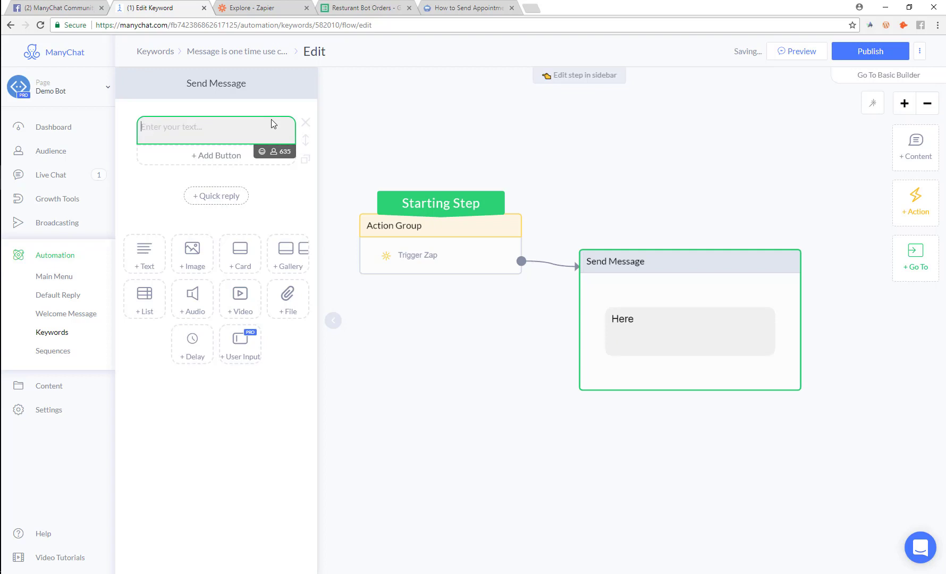
text(I'm)
key(BackSpace)
key(BackSpace)
key(BackSpace)
text(Let me)
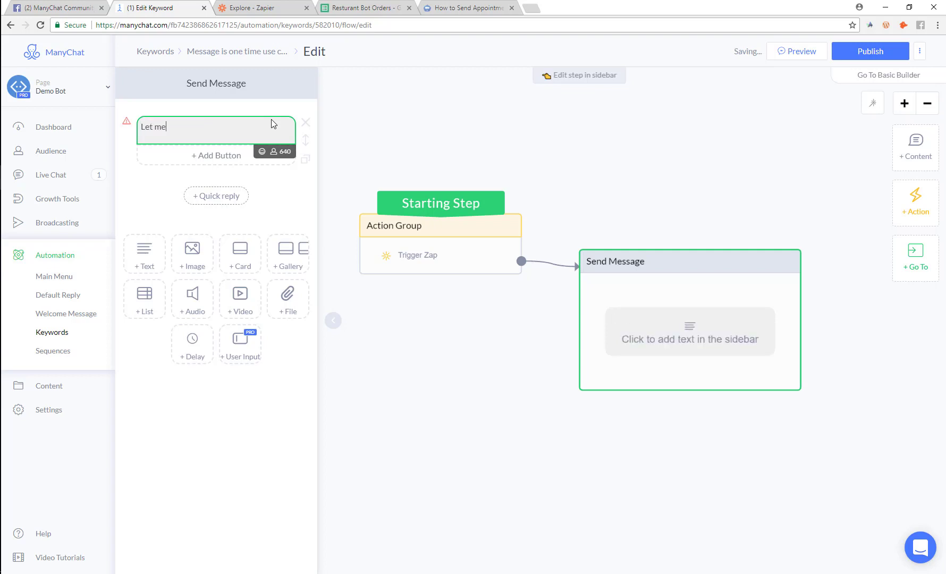
text( grab your own)
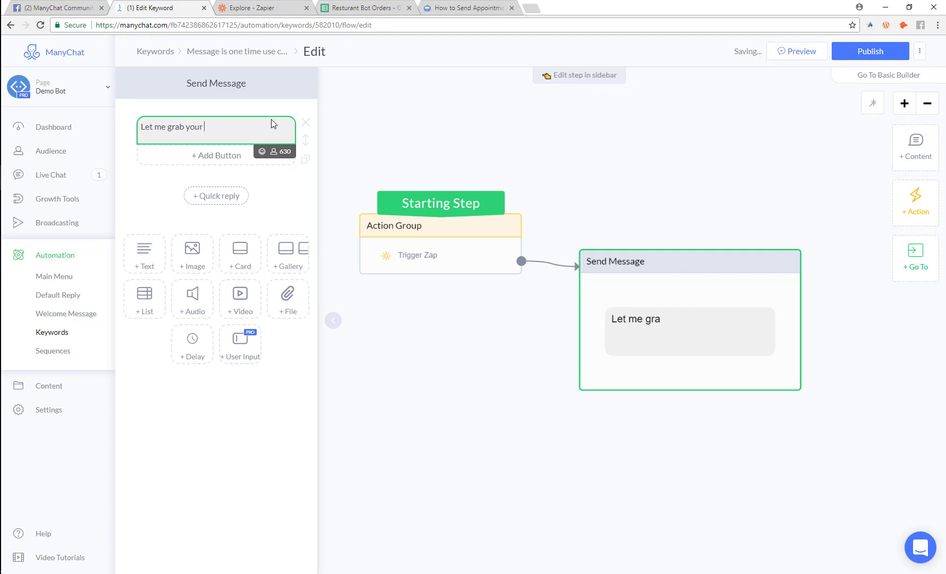
key(BackSpace)
key(BackSpace)
text(ne time use coupon fo)
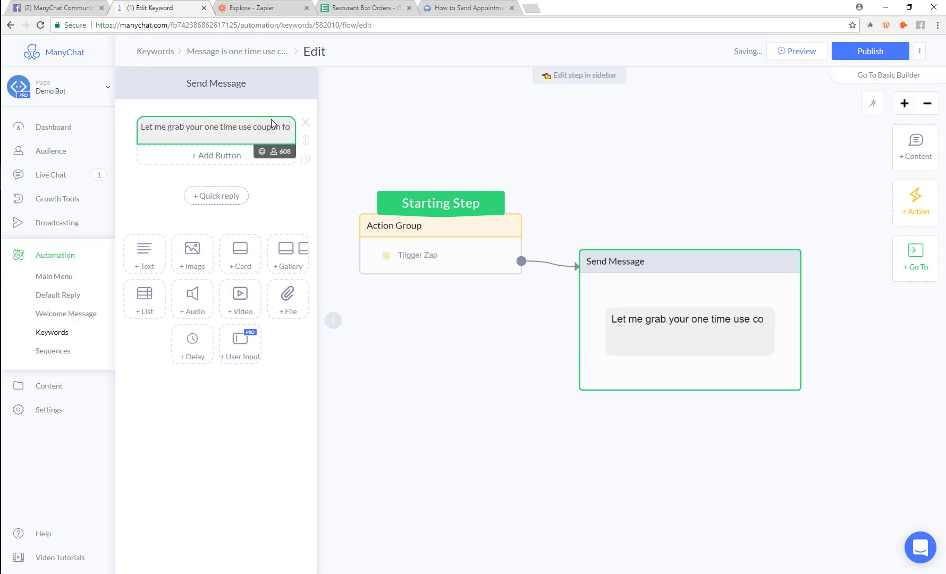
text(r you.)
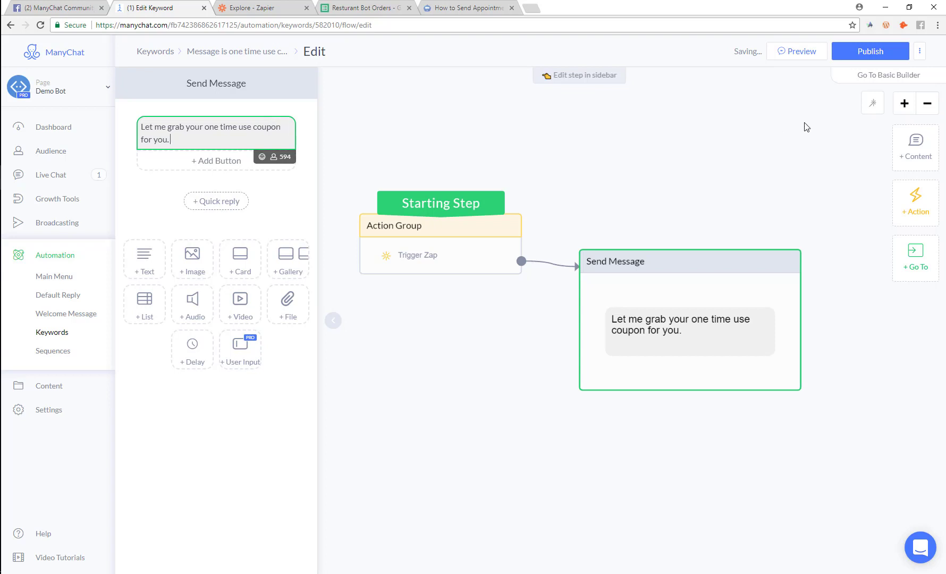
click(860, 53)
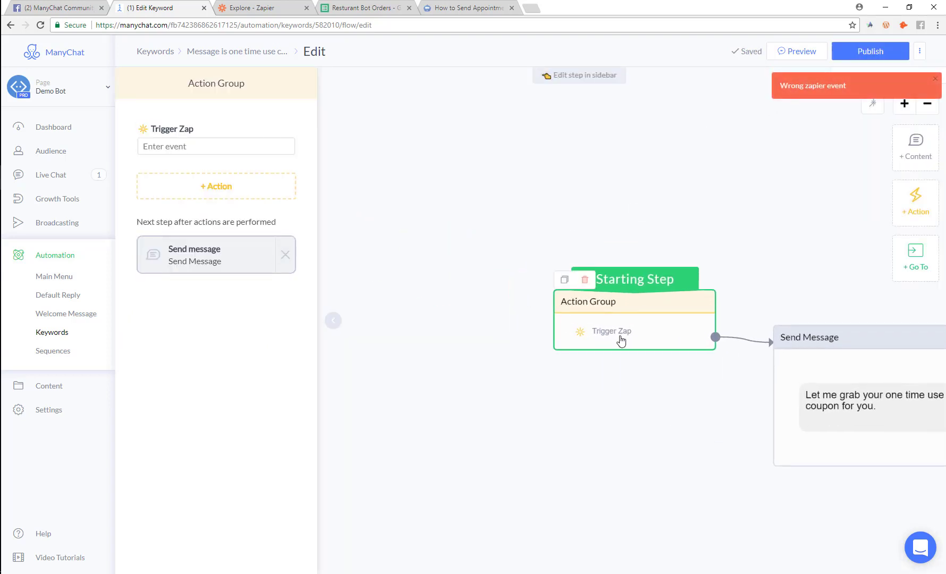
Create the new Zapier event fetch-one-time-use-coupon for the Trigger Zap action
click(214, 148)
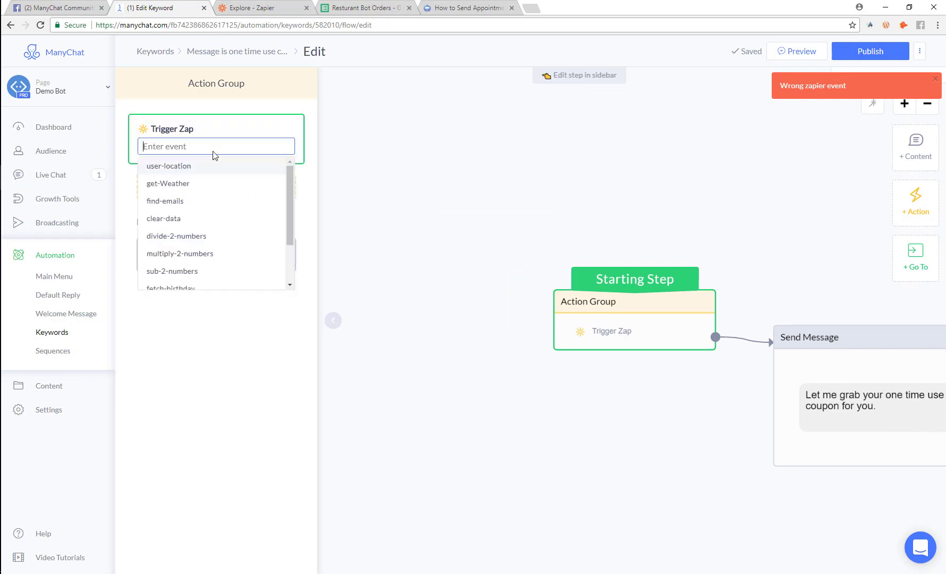
text(fet)
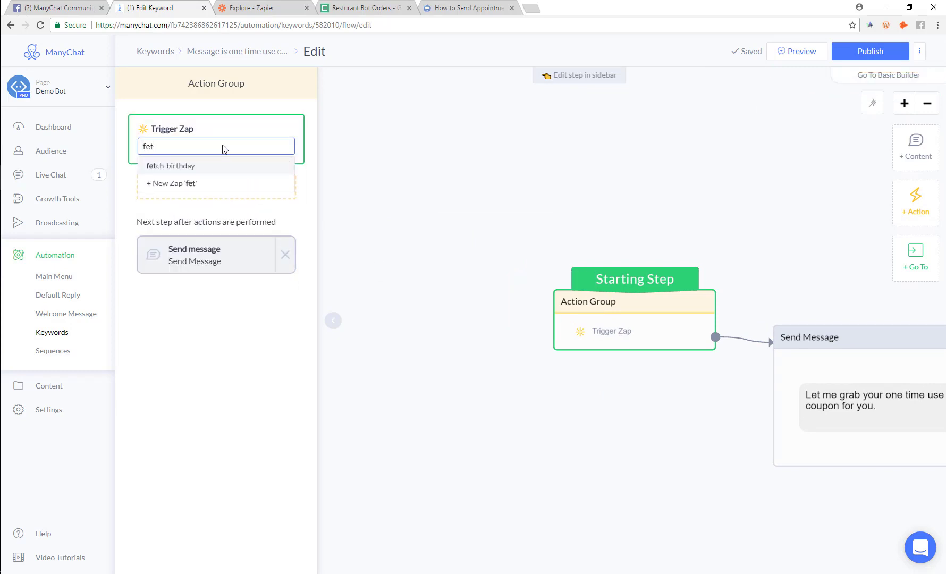
text(ch-one-t)
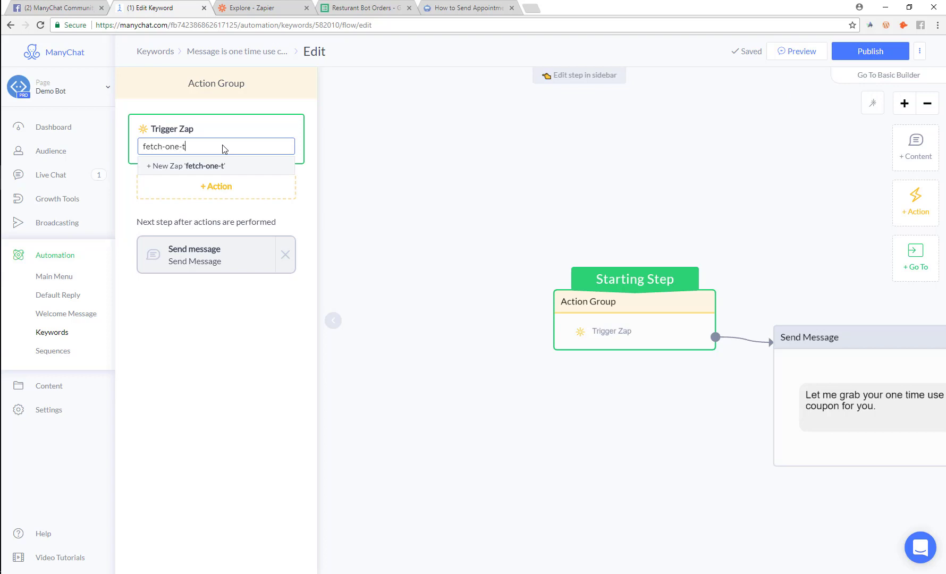
text(ime)
click(219, 167)
click(670, 175)
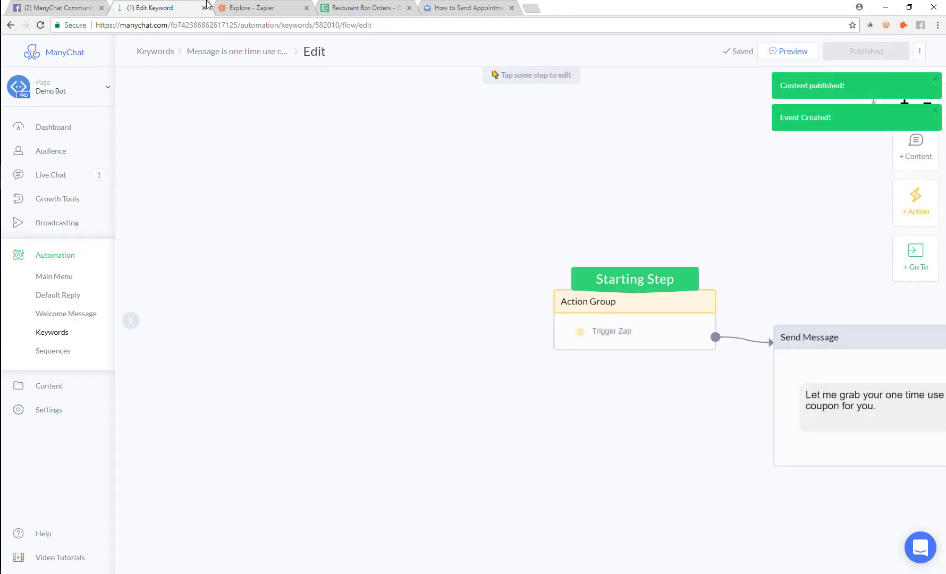
click(372, 7)
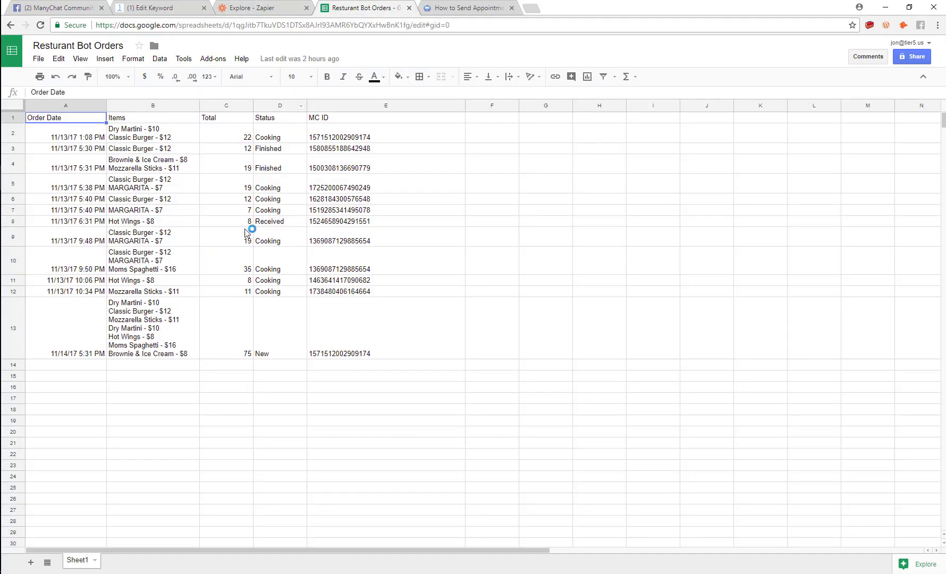
Create a blank spreadsheet titled 'One time use coupons' with 'Coupon Code' in A1
click(19, 54)
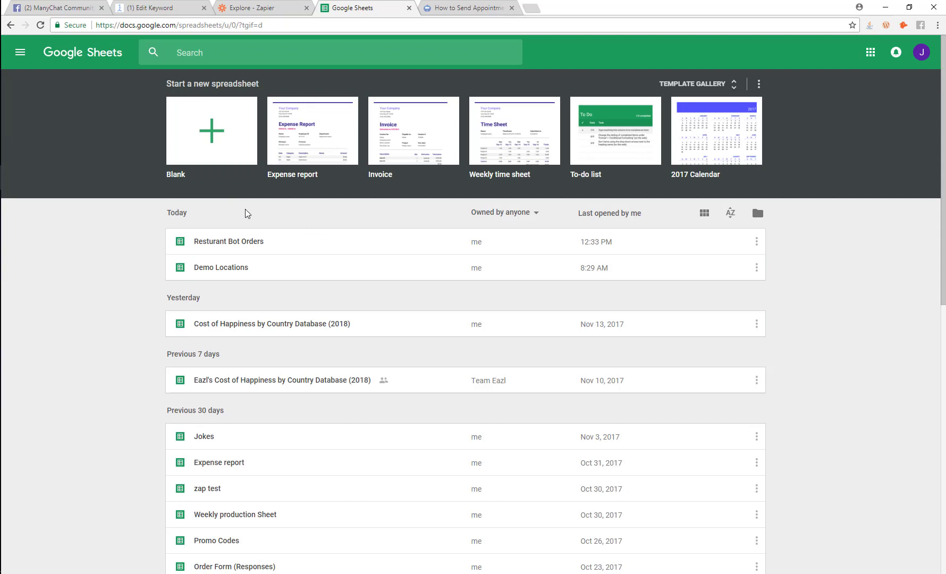
click(225, 139)
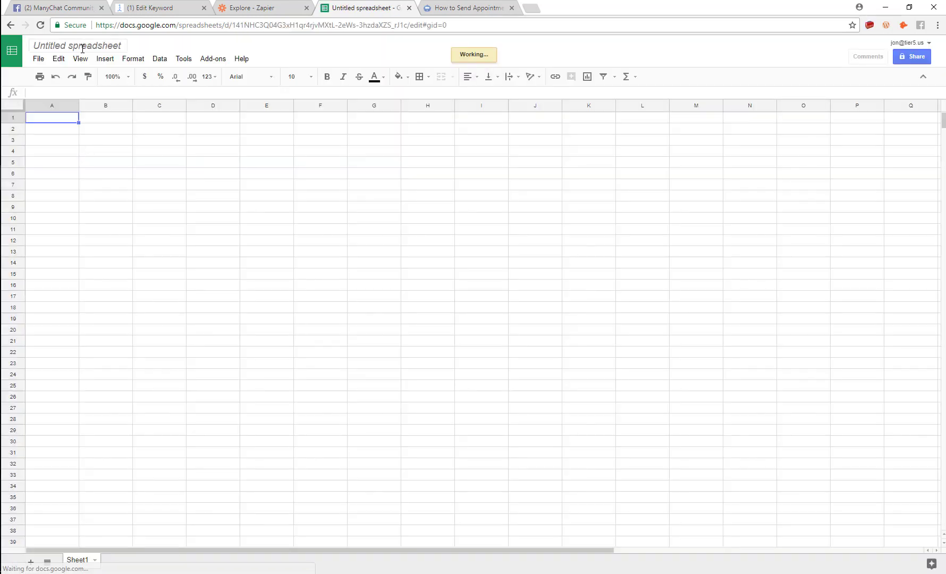
click(82, 49)
text(One ti)
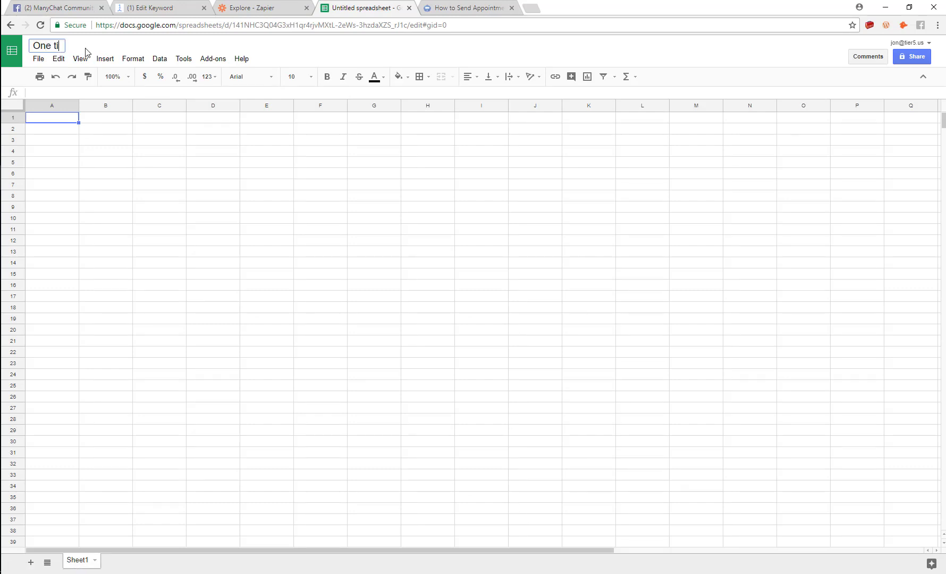
text(me use coupons)
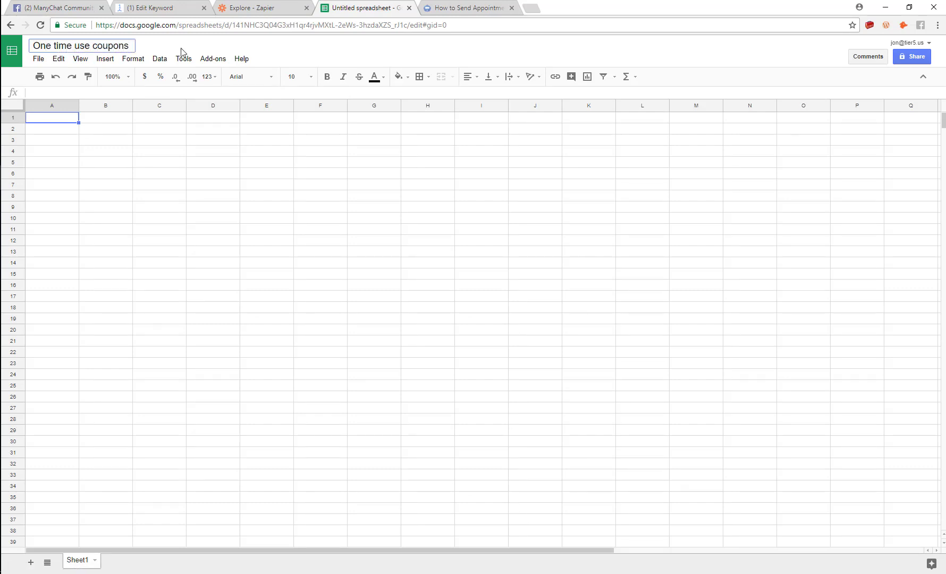
click(51, 120)
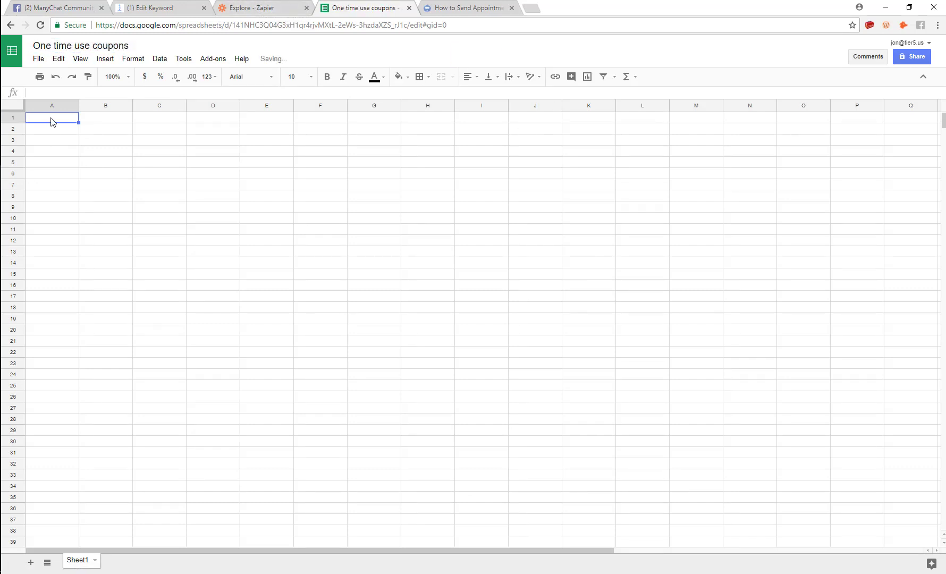
text(Coupon )
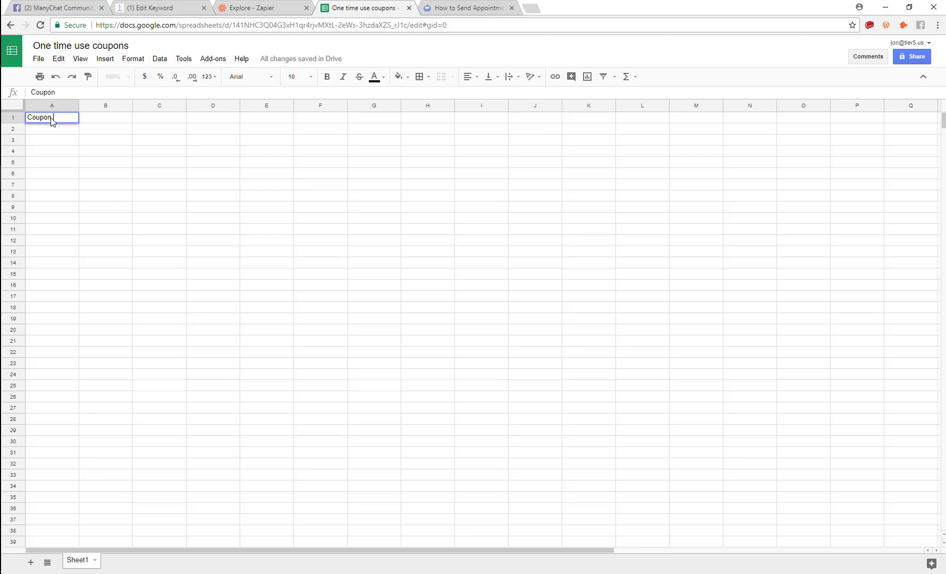
text(Code)
key(Return)
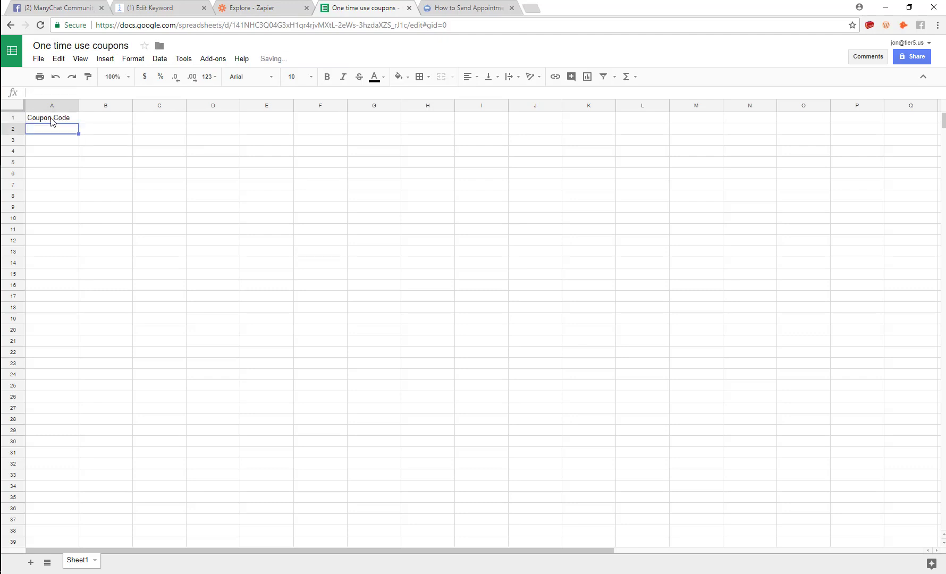
Enter the first code in A2 and =A2+1 in A3, then fill the sequence far down column A
text(12345678)
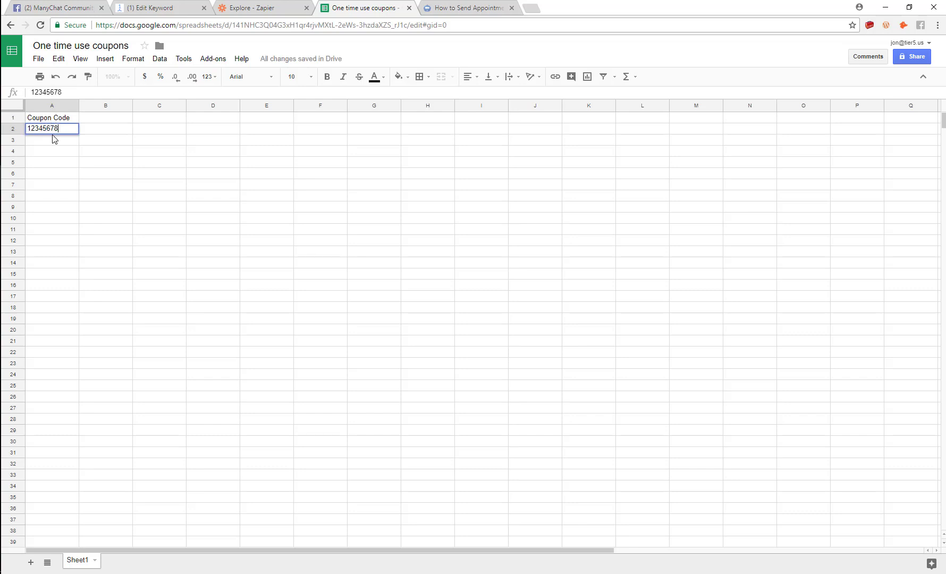
click(64, 139)
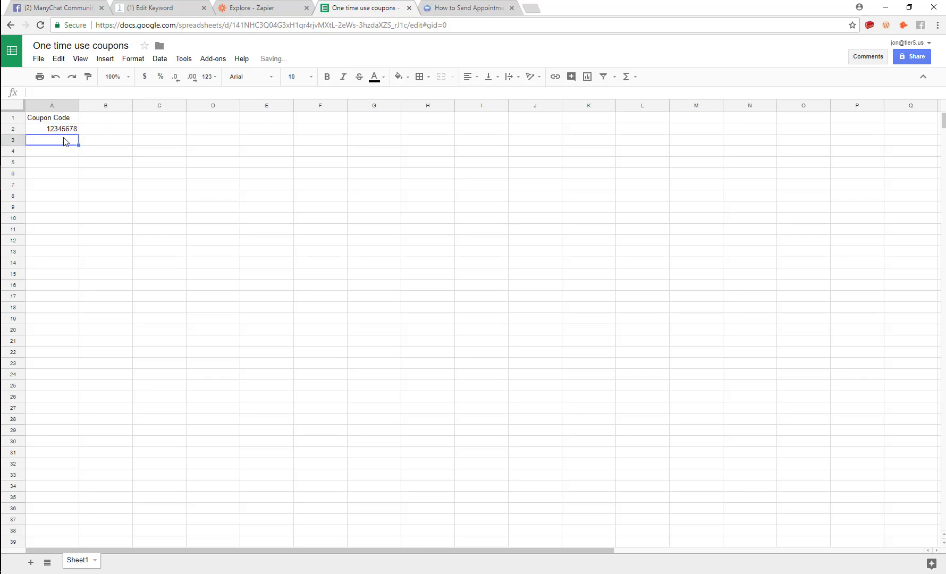
text(=)
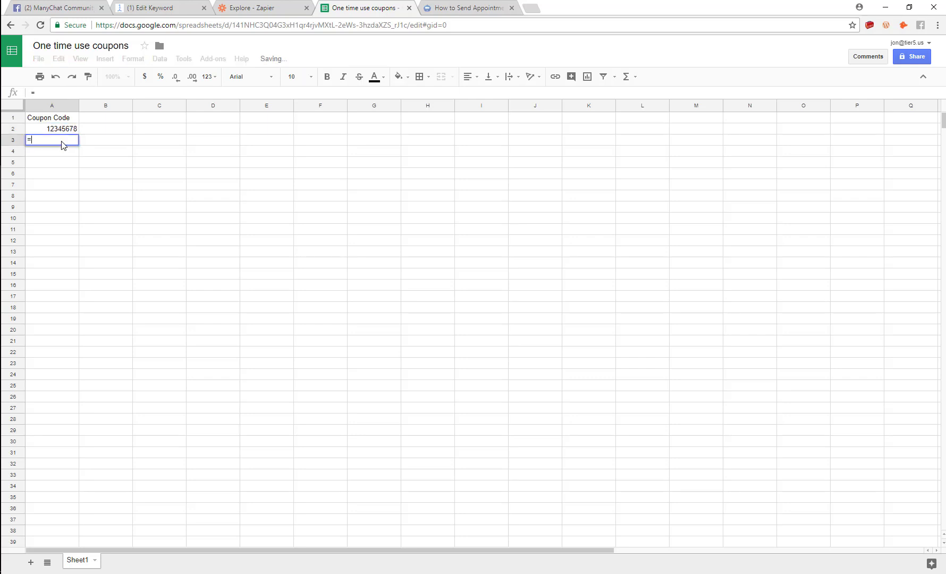
text(A2+1)
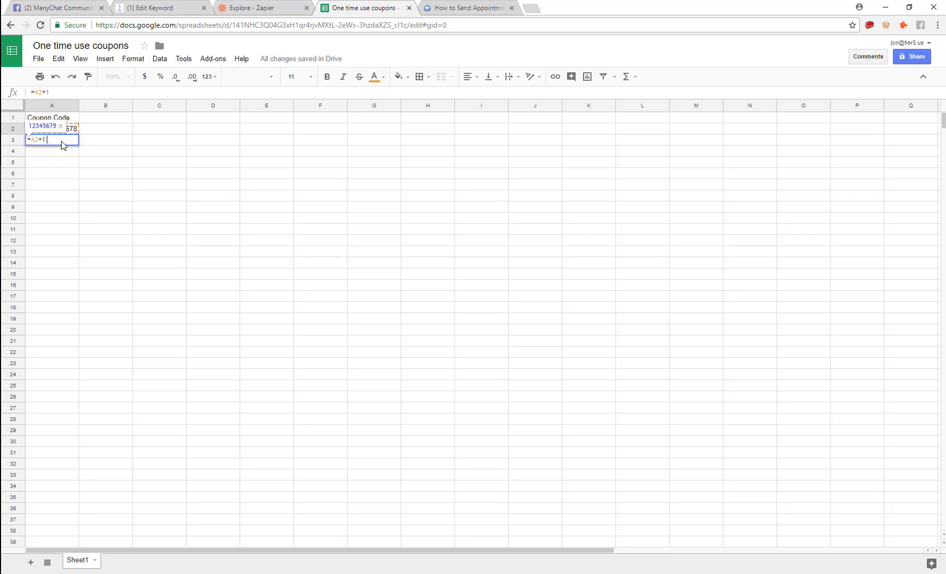
key(Tab)
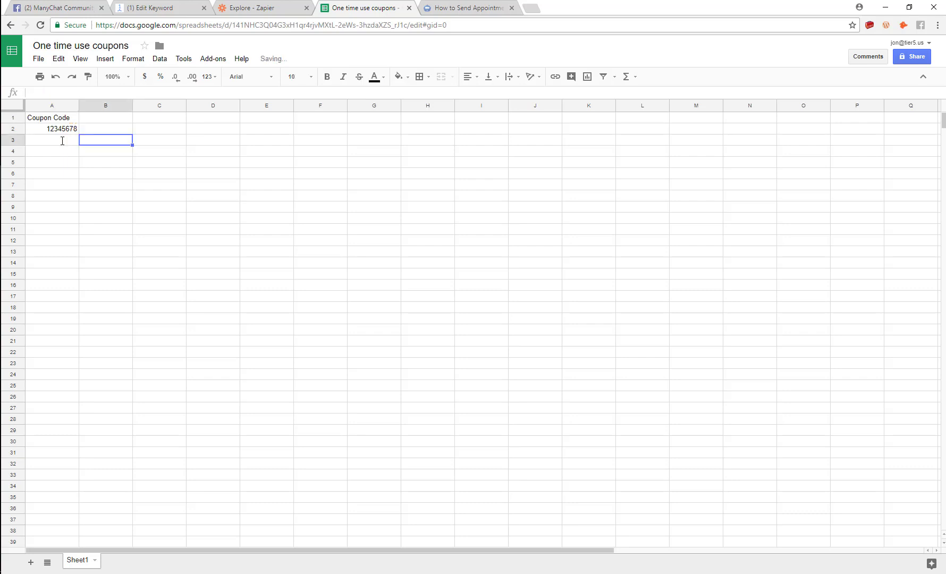
click(72, 142)
drag(78, 145, 69, 429)
scroll(103, 355, down, 2)
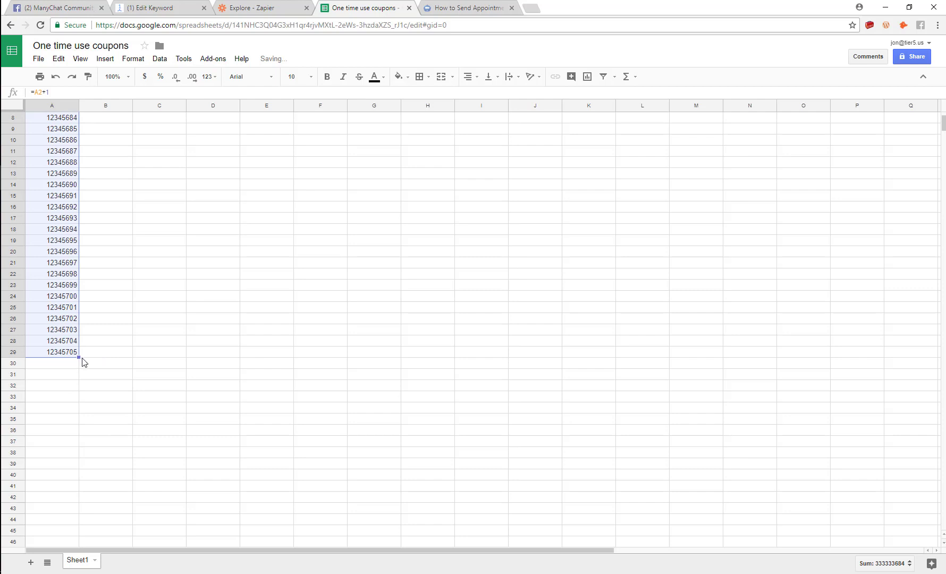
drag(79, 357, 103, 543)
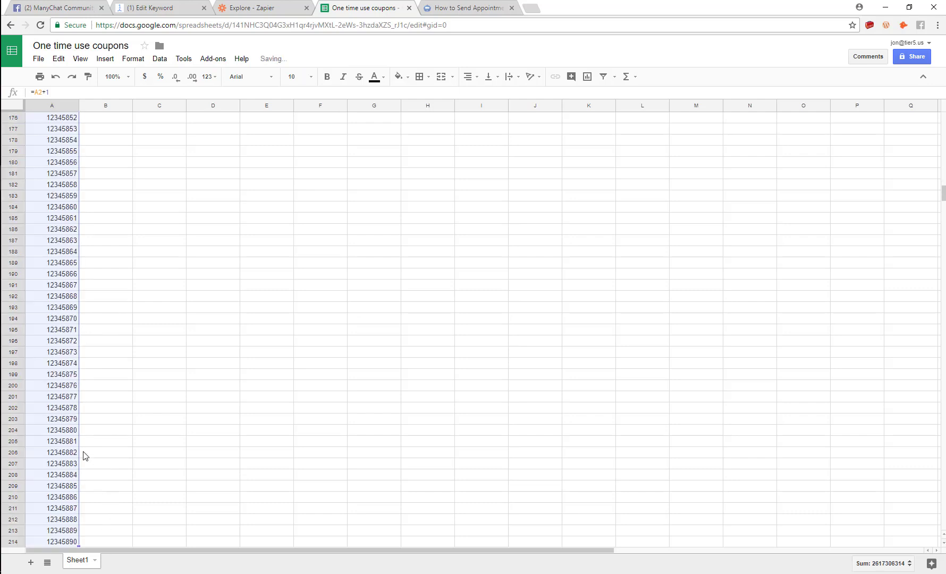
click(87, 453)
scroll(143, 422, up, 3)
scroll(143, 418, up, 20)
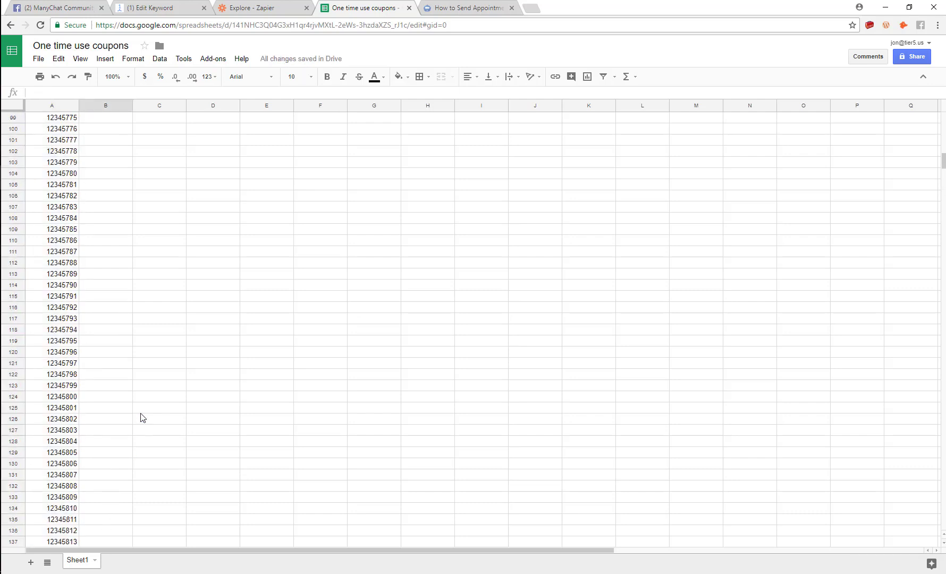
scroll(142, 417, up, 10)
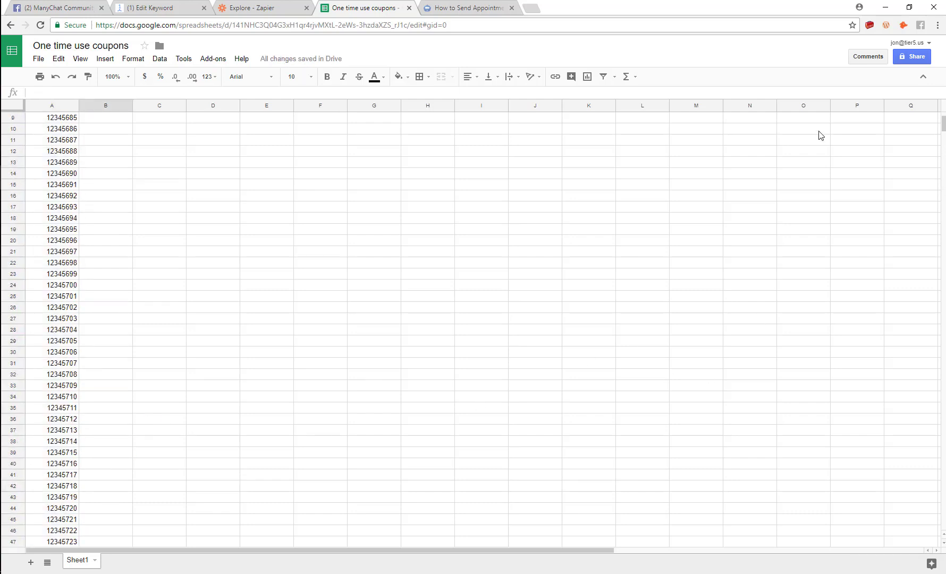
scroll(944, 129, up, 3)
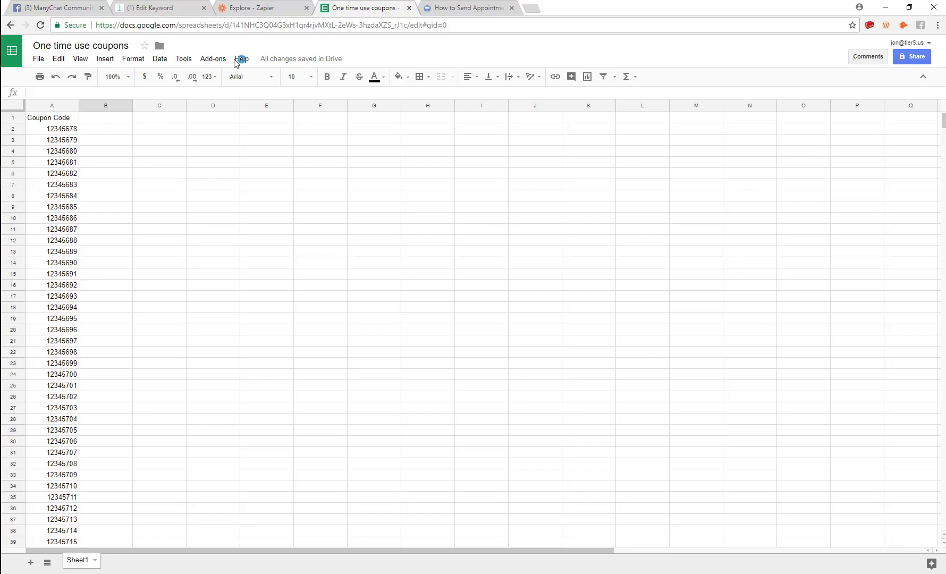
Start a new zap with ManyChat's New "Trigger a Zap" Event as the trigger
click(250, 8)
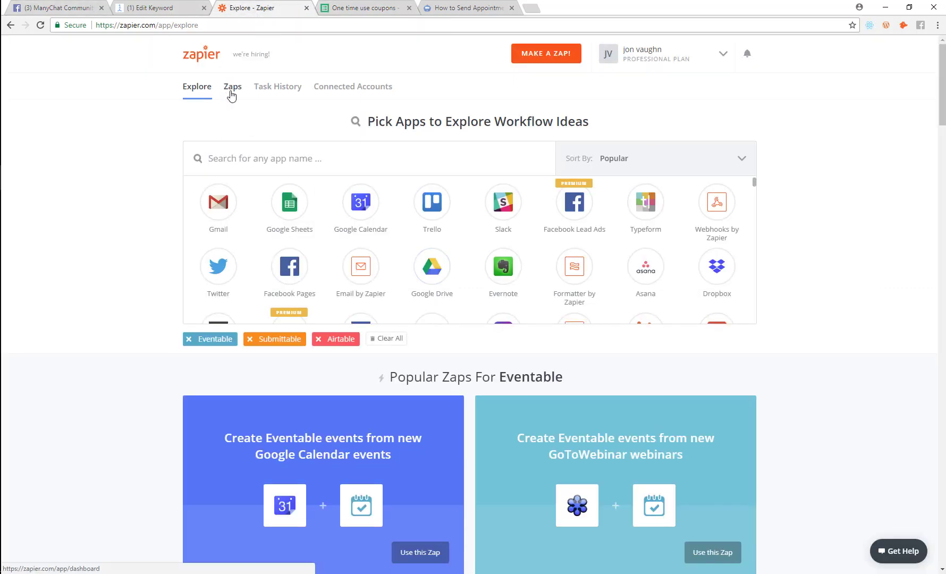
click(547, 56)
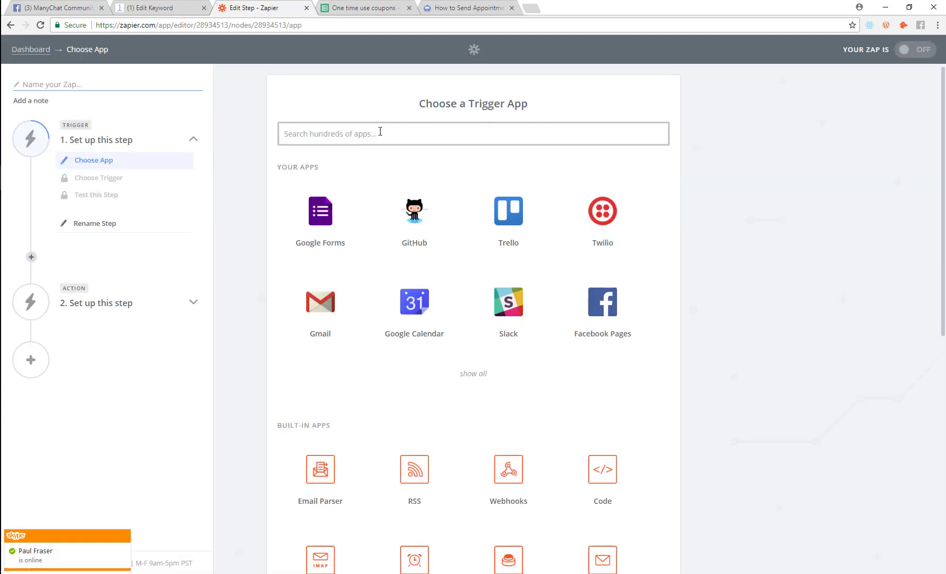
text(many)
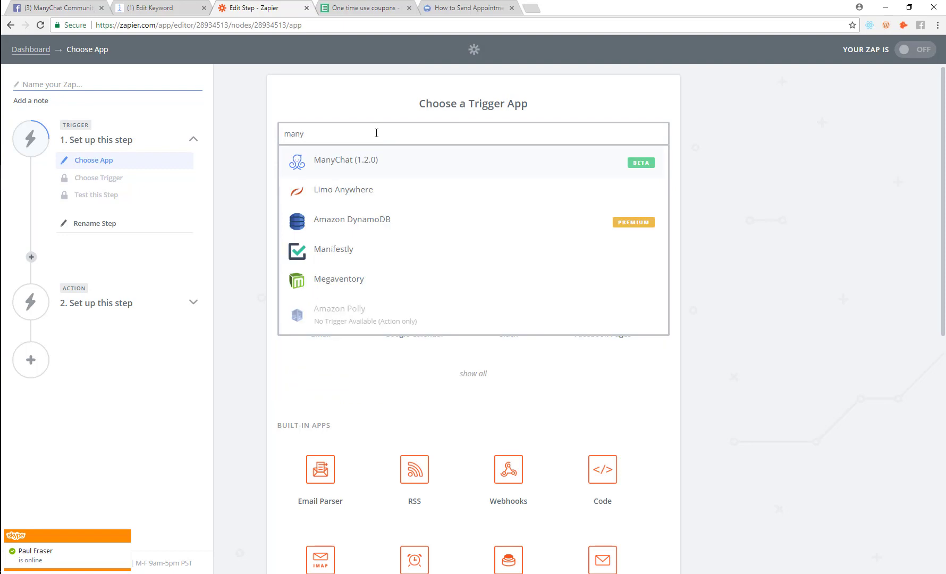
click(362, 169)
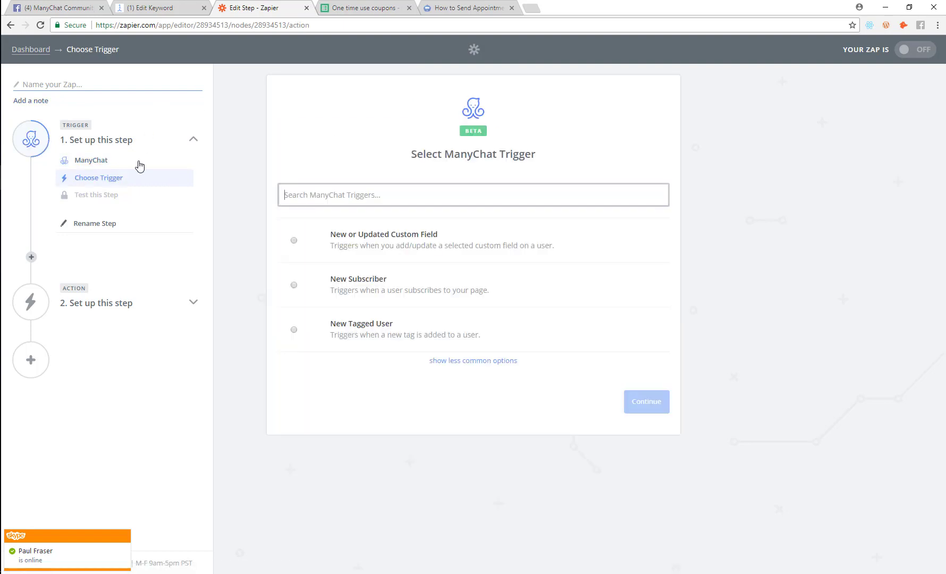
click(476, 360)
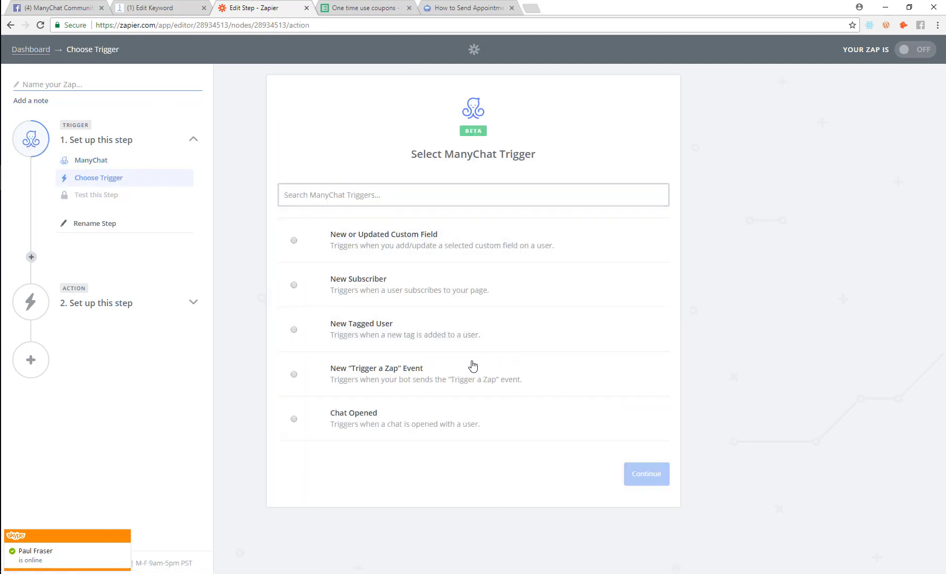
click(401, 372)
click(646, 476)
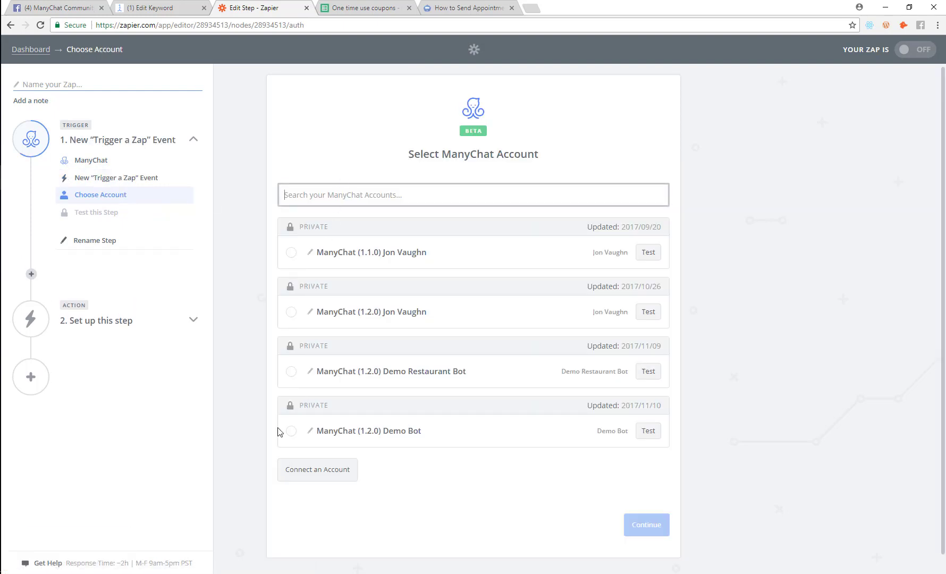
Use the Demo Bot account and event fetch-one-time-use-coupon, then test the trigger successfully
click(296, 440)
click(627, 528)
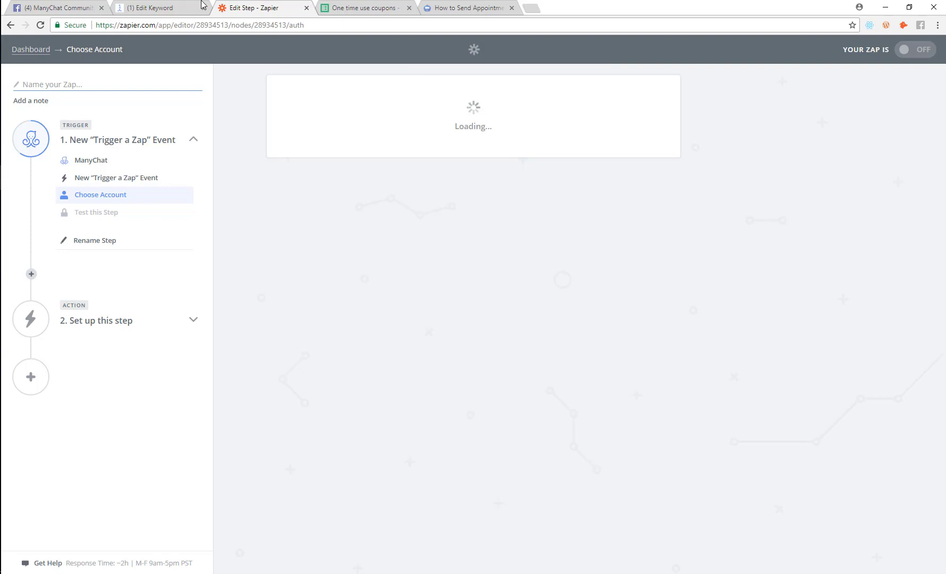
click(437, 210)
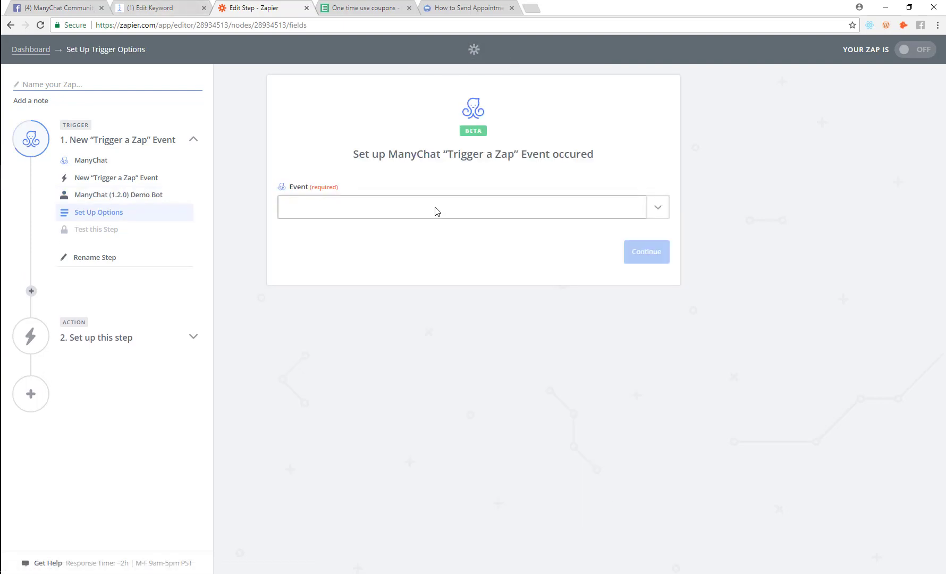
click(299, 252)
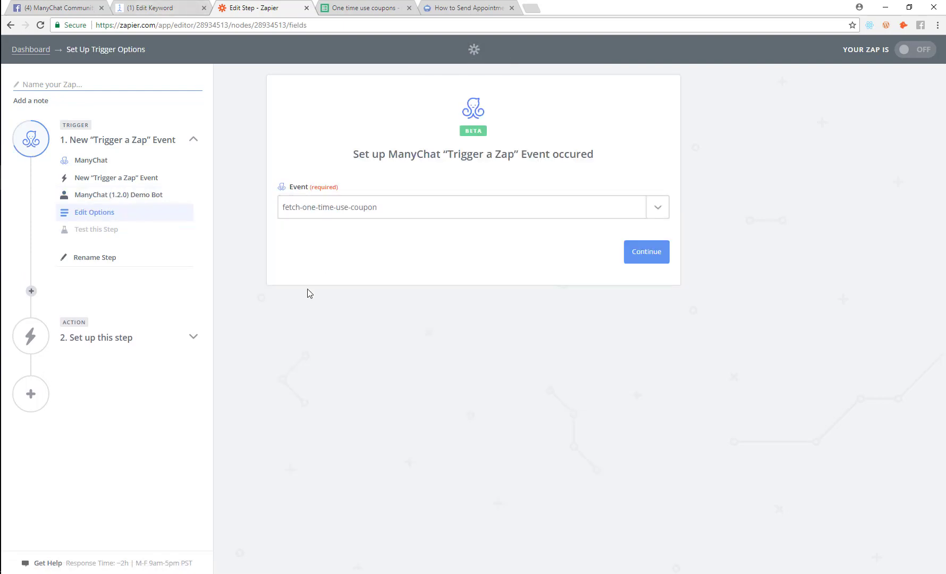
click(635, 257)
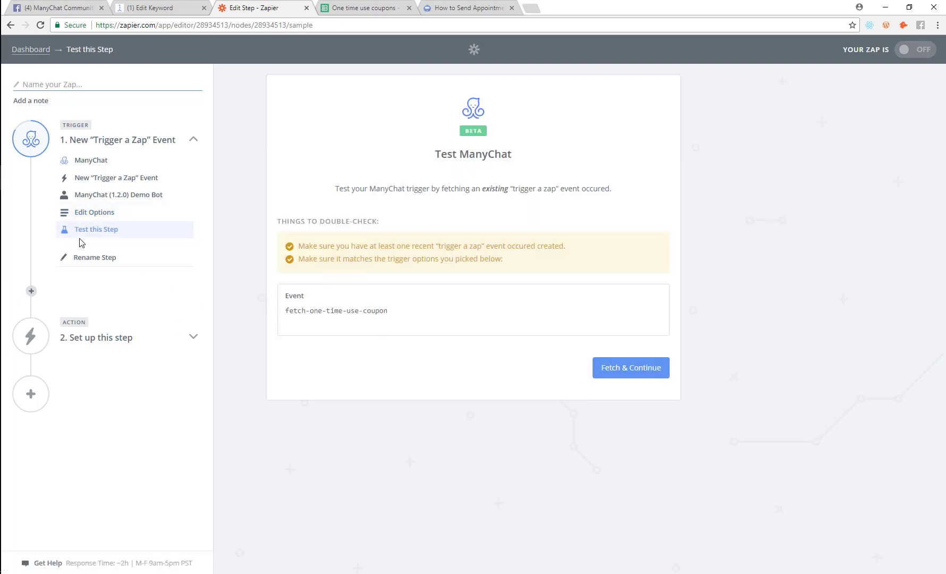
click(615, 375)
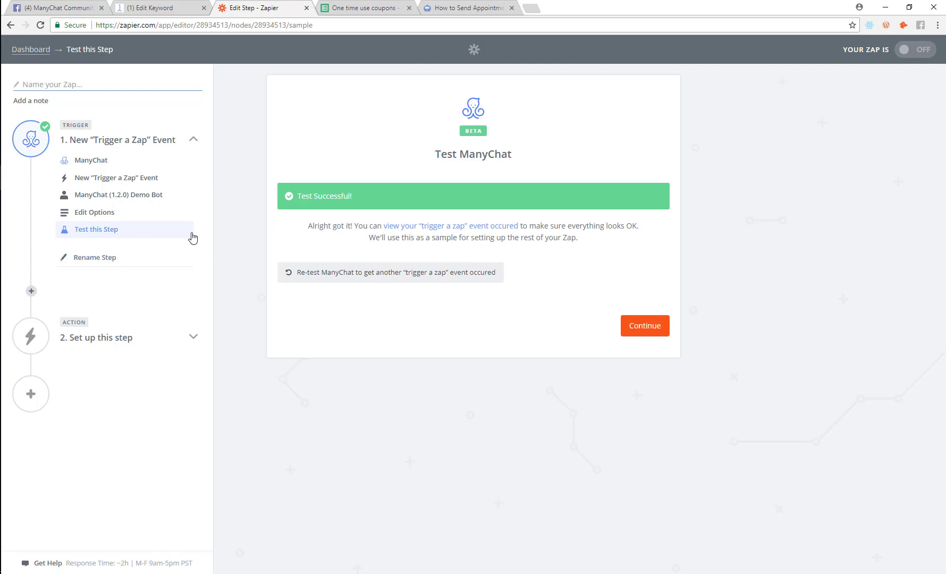
click(631, 328)
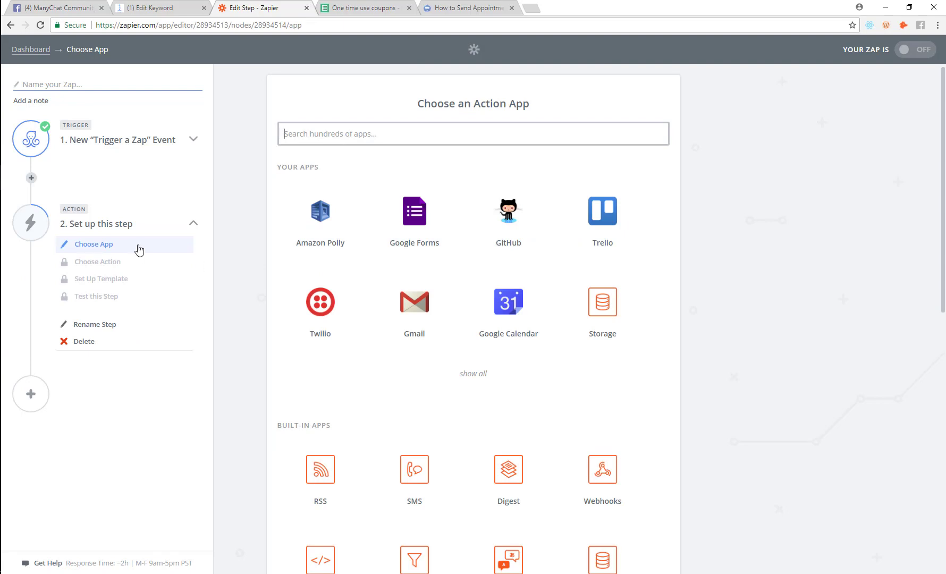
Make the action a Google Sheets Lookup Spreadsheet Row using the connected Sheets account
click(331, 134)
text(s)
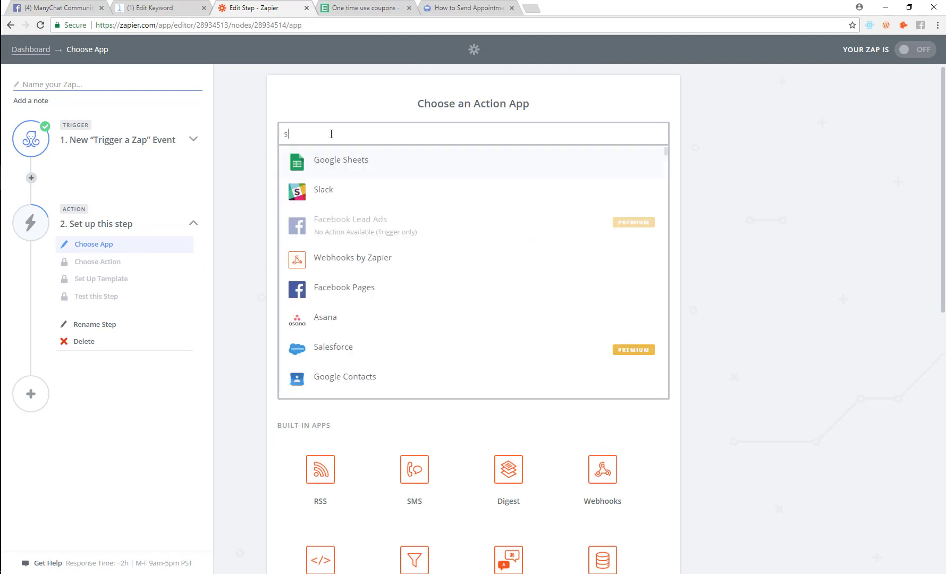
click(360, 162)
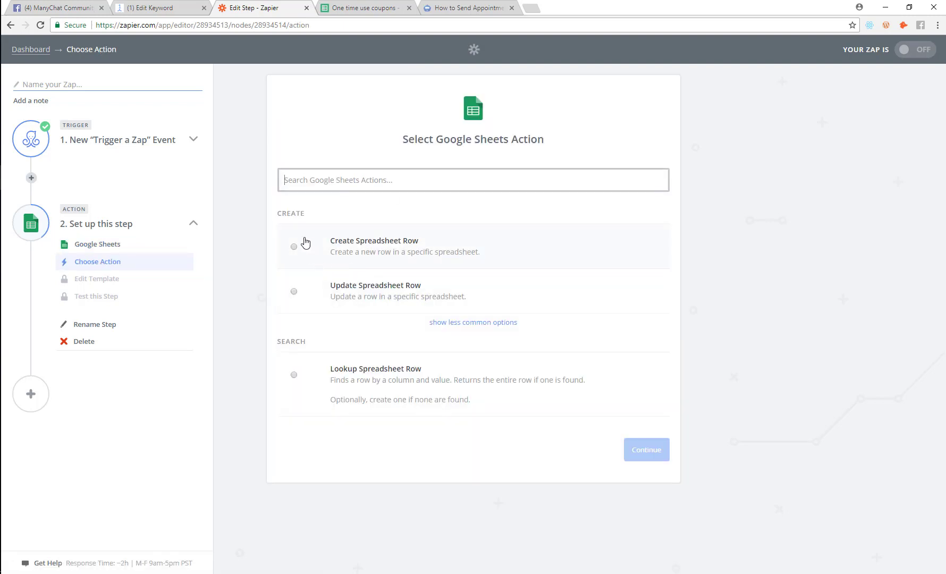
click(348, 6)
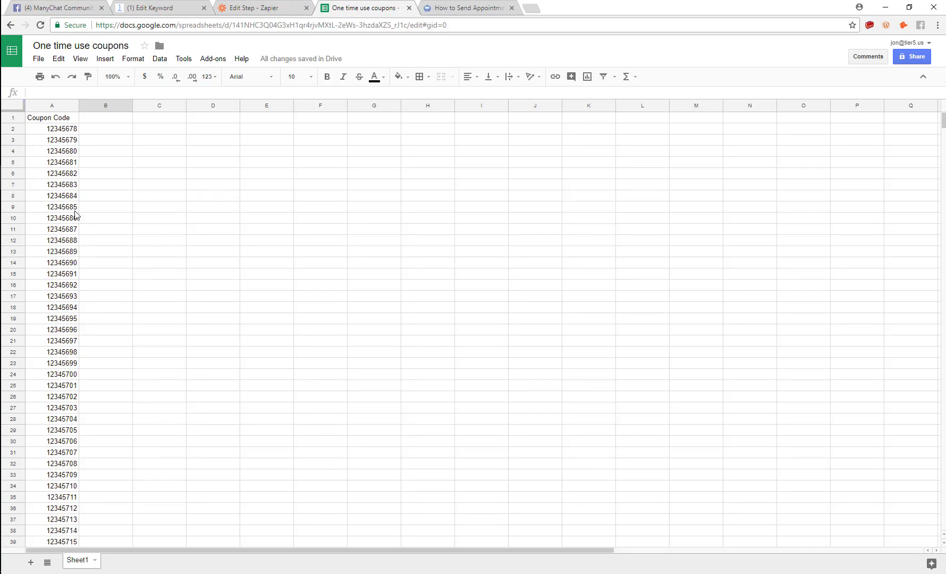
click(232, 7)
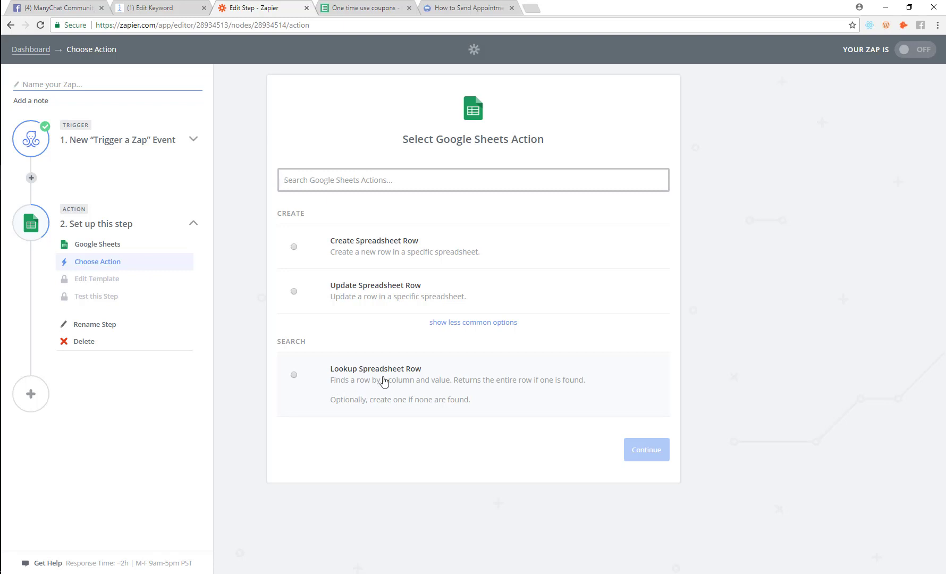
click(490, 322)
scroll(467, 359, down, 2)
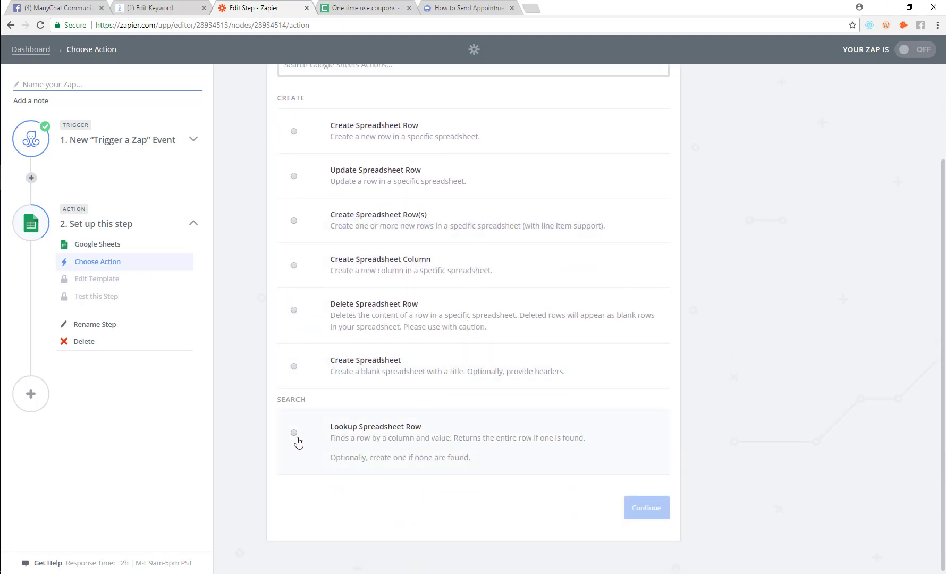
click(296, 437)
click(618, 517)
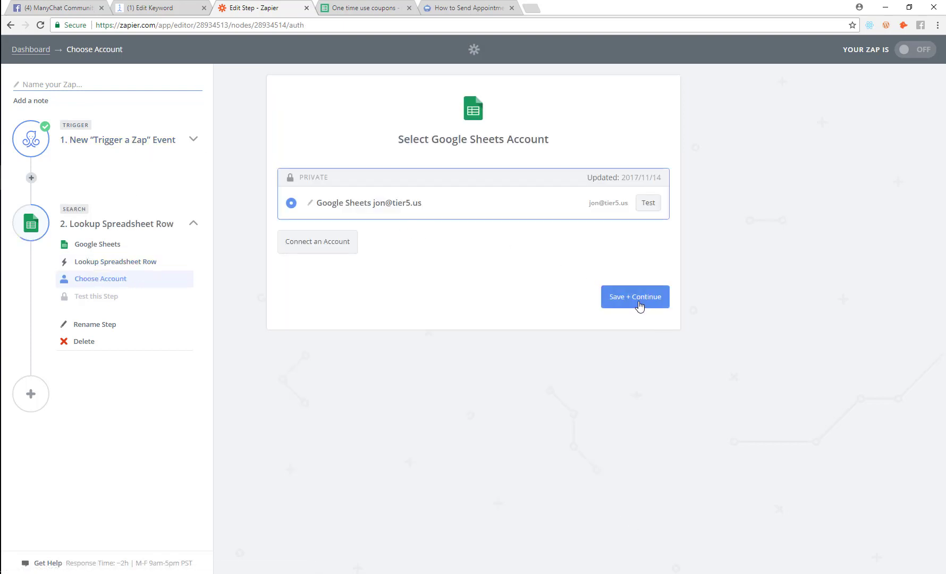
click(639, 307)
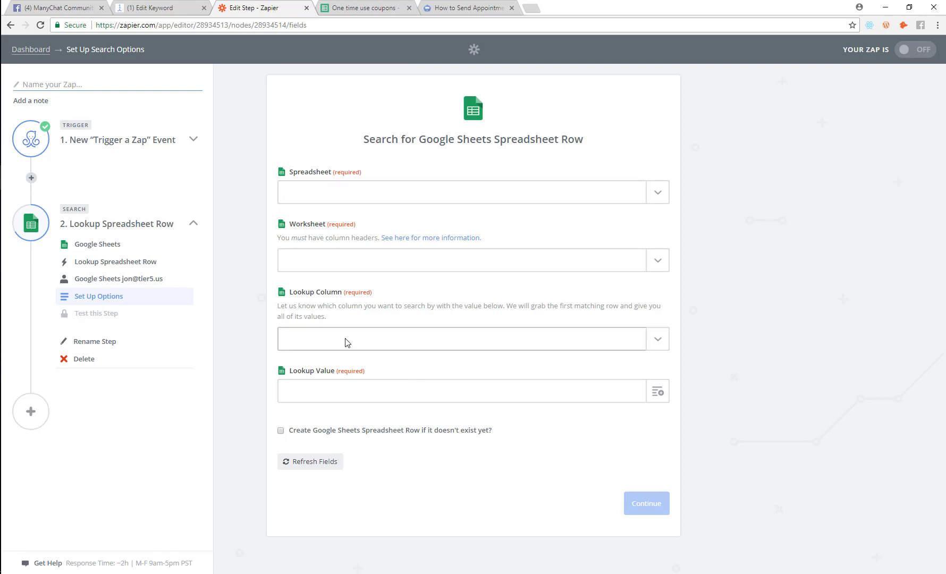
Point the lookup at One time use coupons, Sheet1, with Coupon Code as the lookup column
click(321, 347)
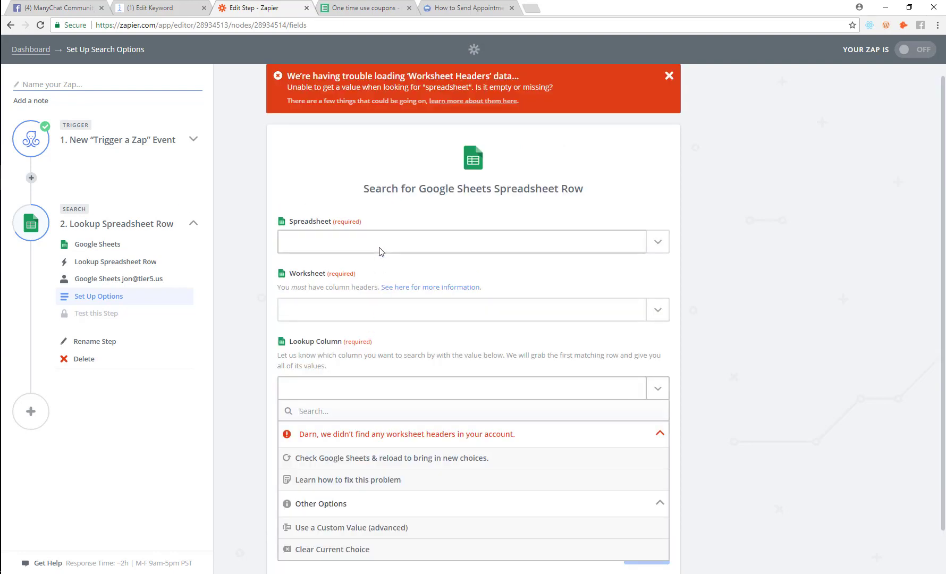
click(365, 241)
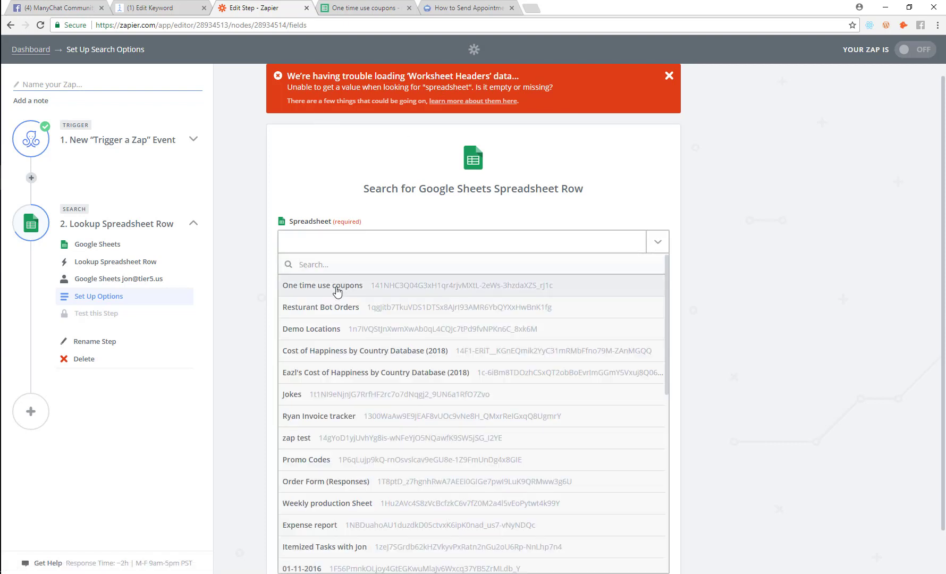
click(336, 291)
click(325, 318)
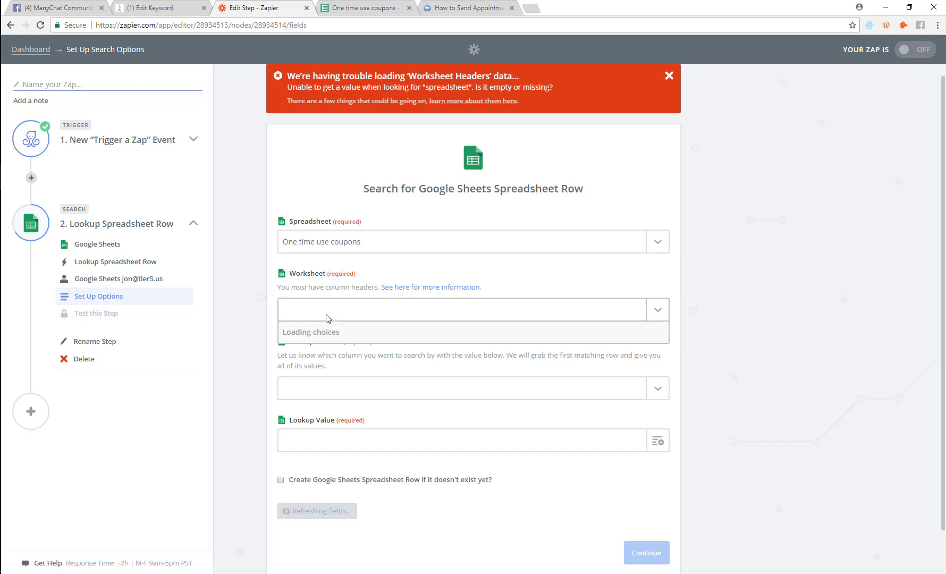
click(322, 352)
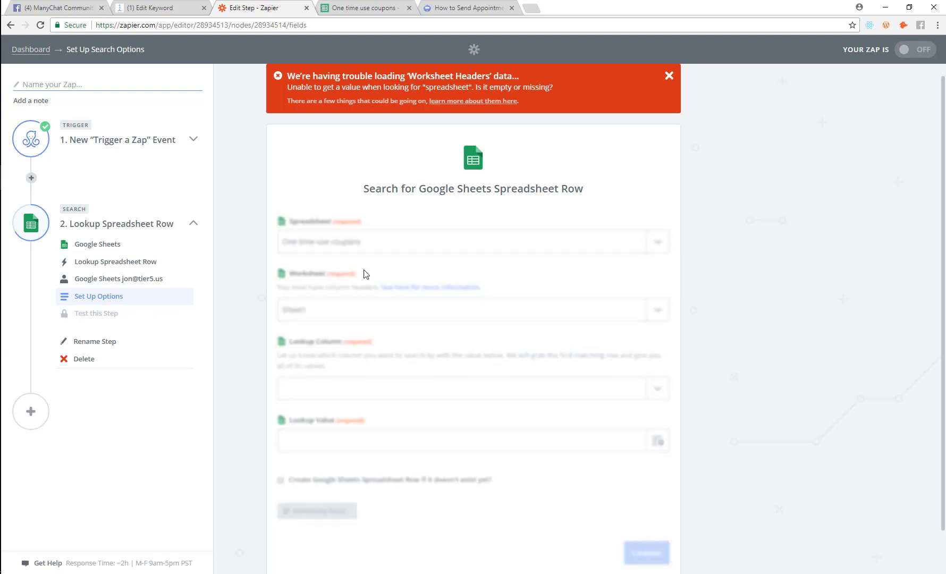
click(364, 347)
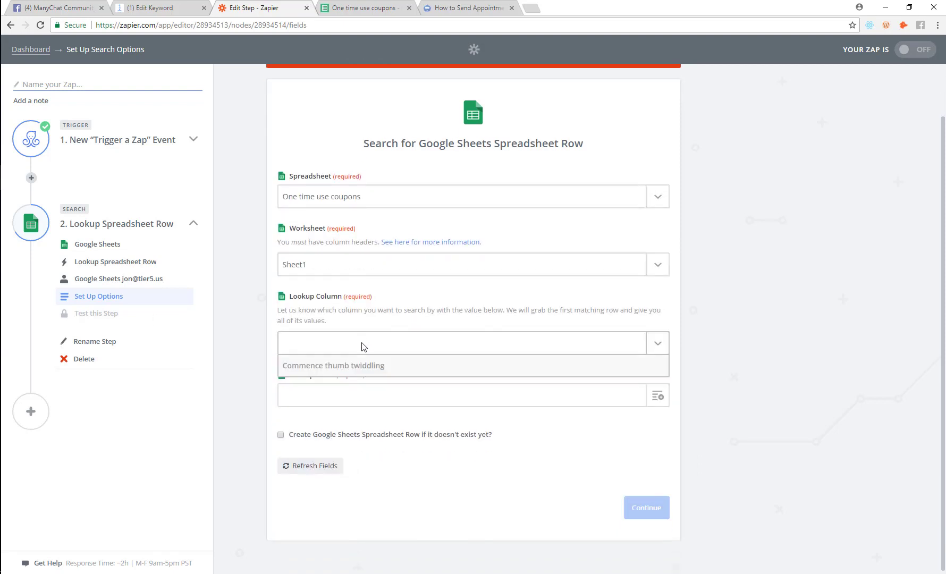
click(340, 391)
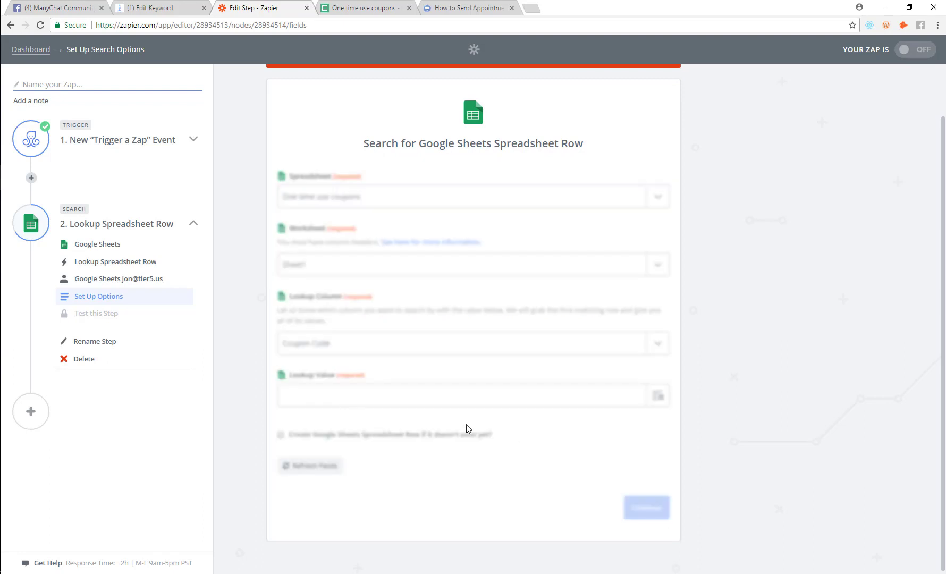
click(364, 404)
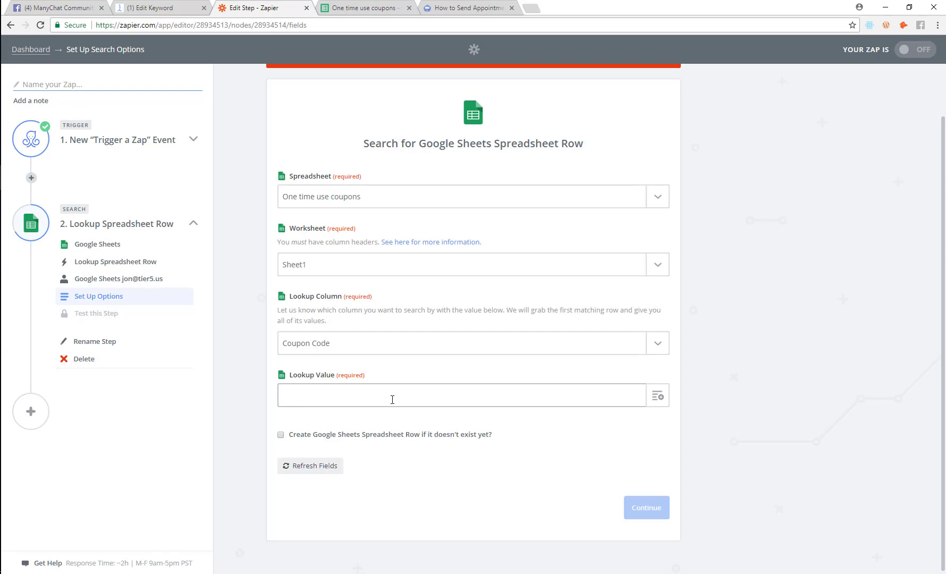
click(657, 351)
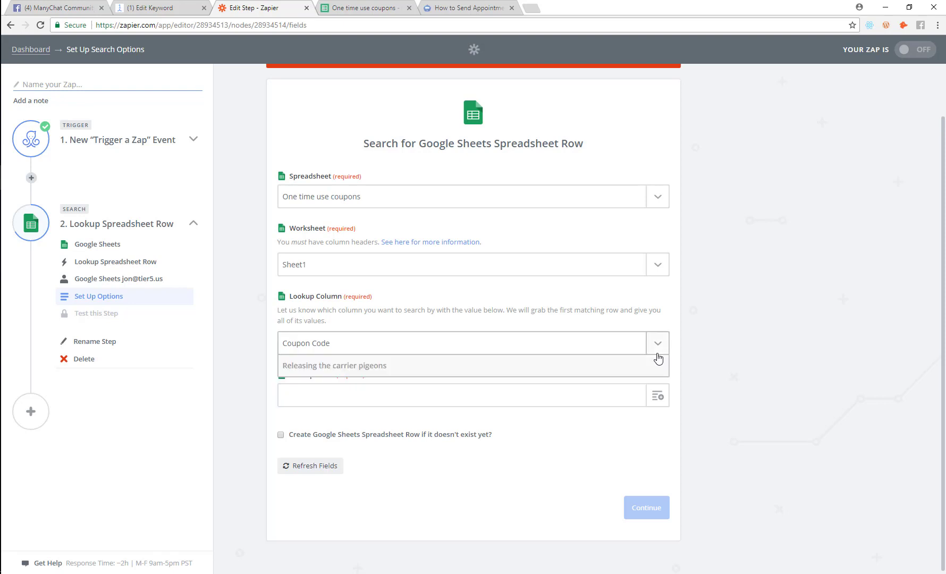
Add a 'Find Value' header in cell B1 of the coupons sheet and start entering 1 below it
click(345, 8)
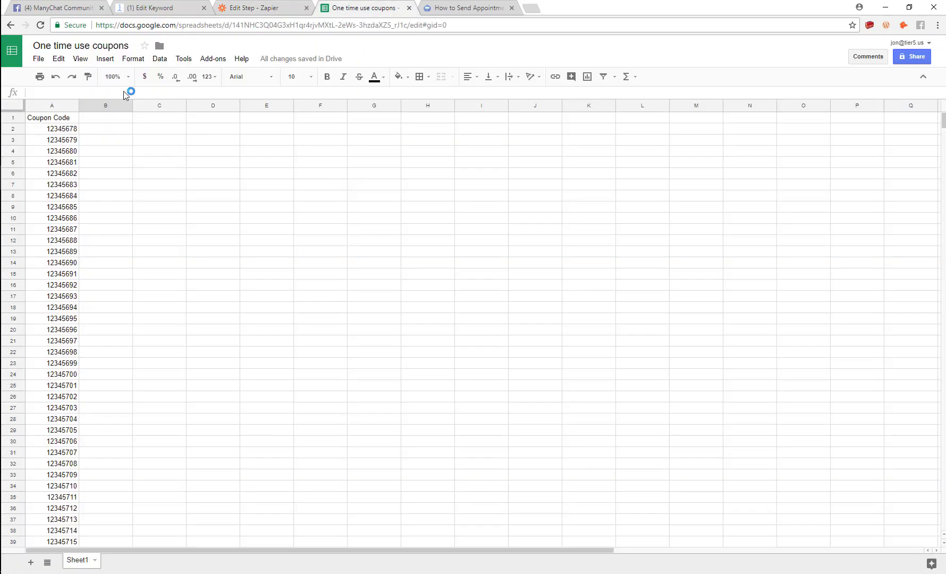
click(108, 119)
text(Find Value)
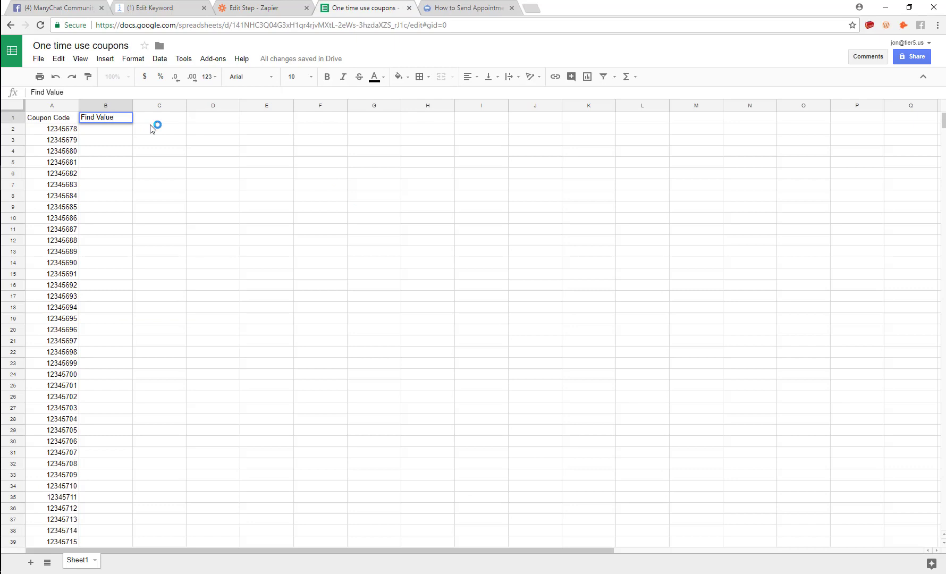
key(Return)
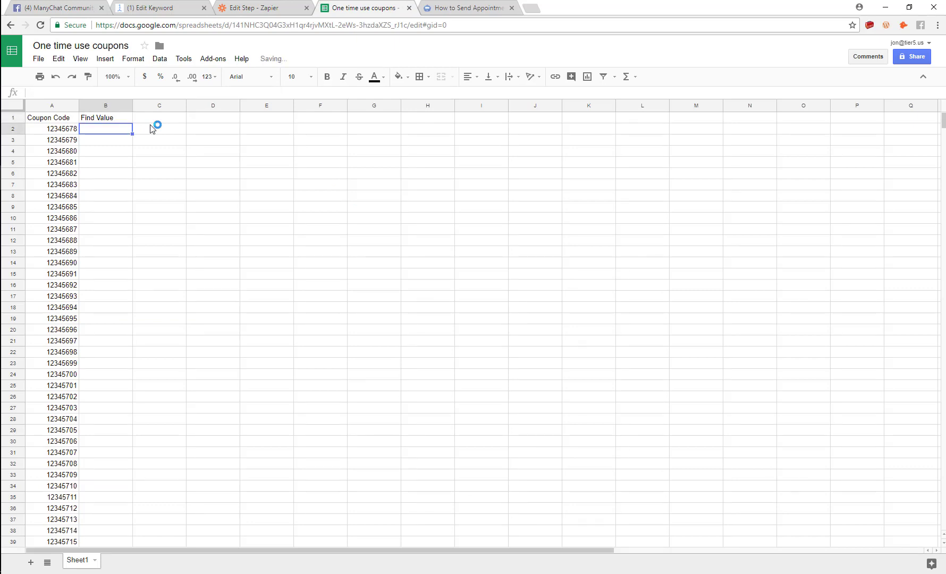
text(1)
Set the lookup column to Find Value with lookup value 1, run the search, and skip the failed test
click(254, 8)
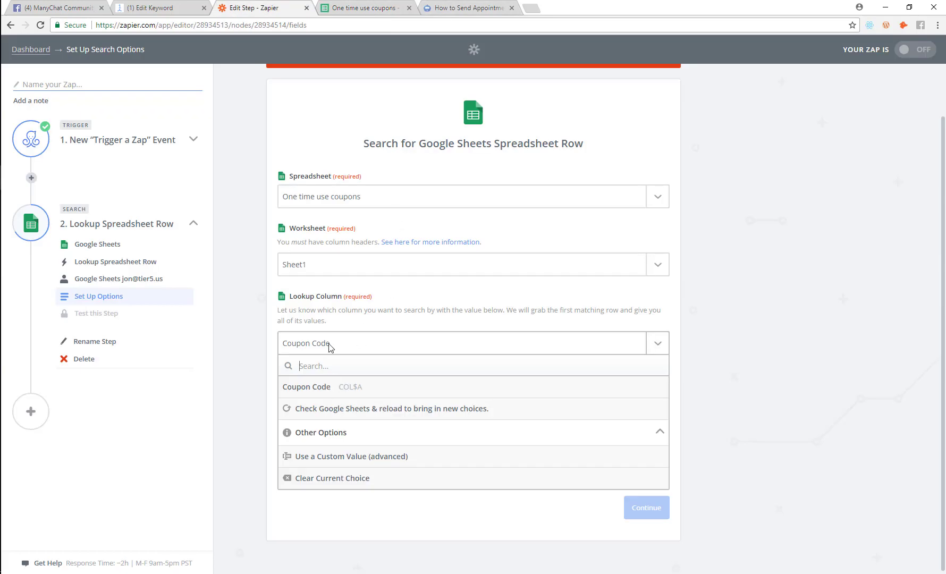
click(317, 410)
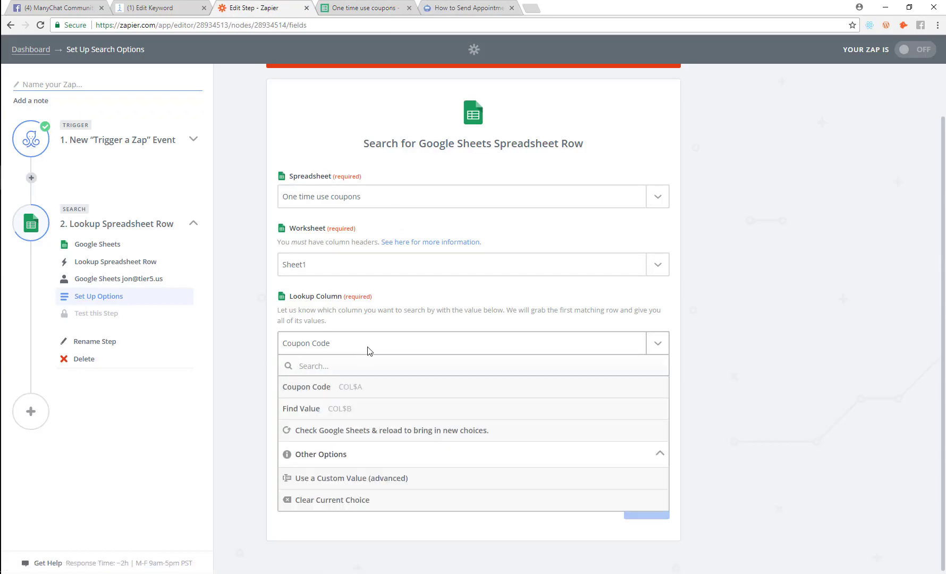
click(377, 406)
click(346, 395)
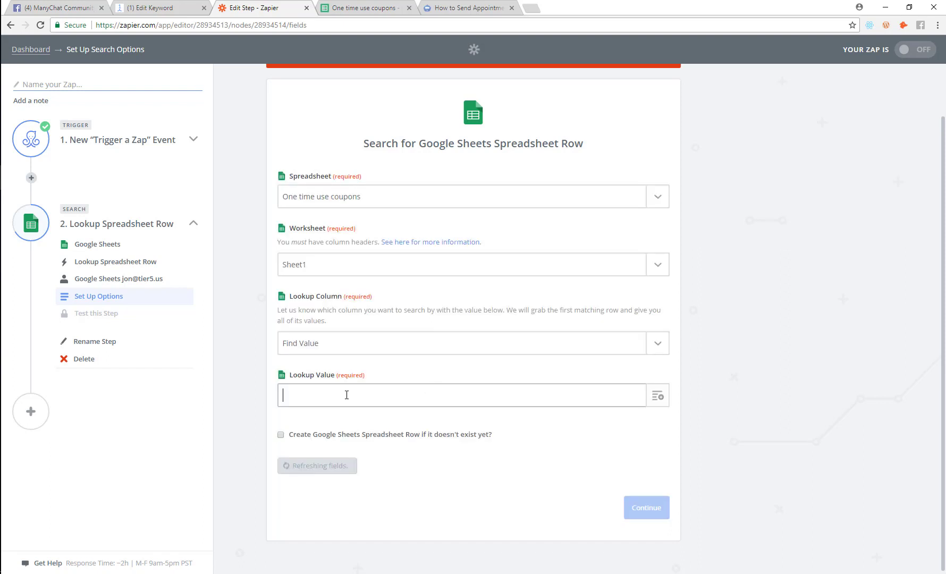
text(1)
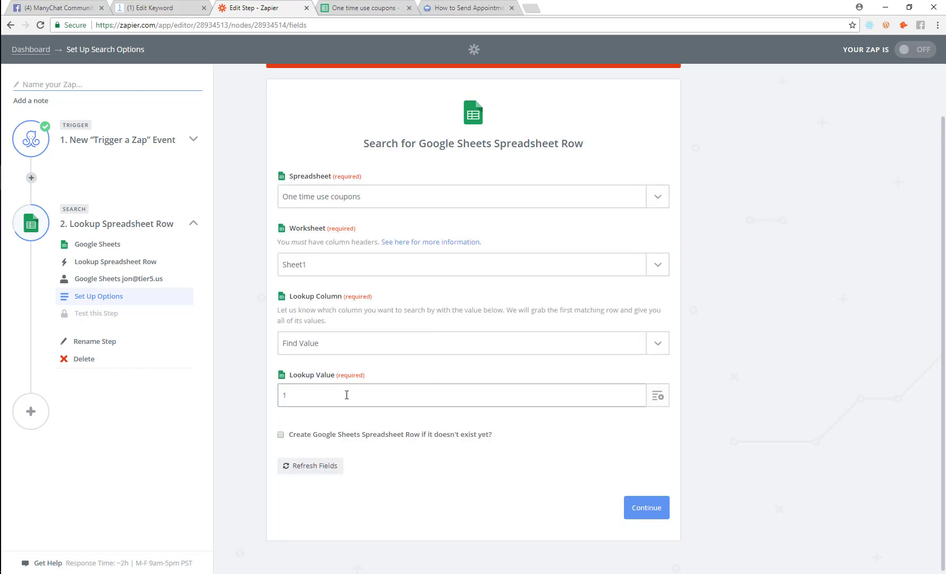
click(384, 424)
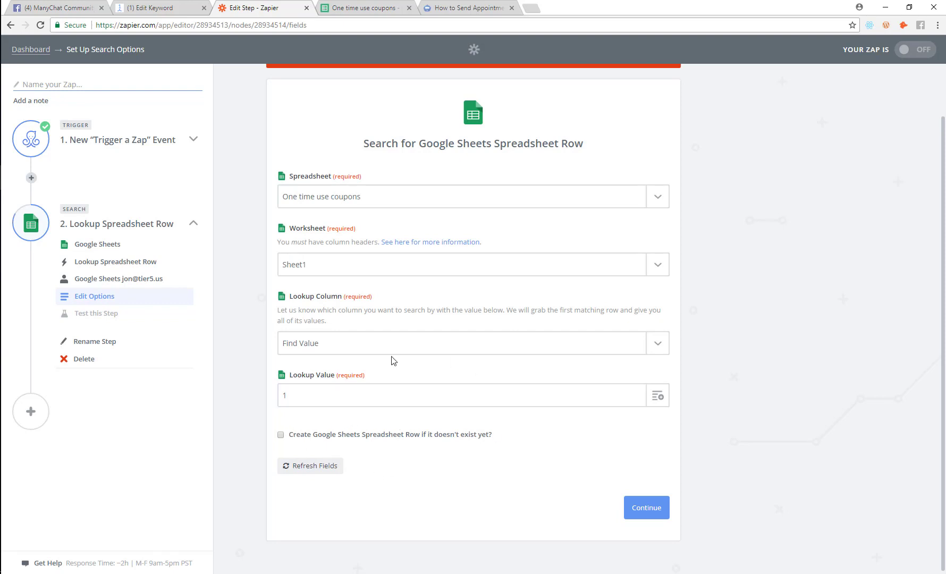
click(654, 510)
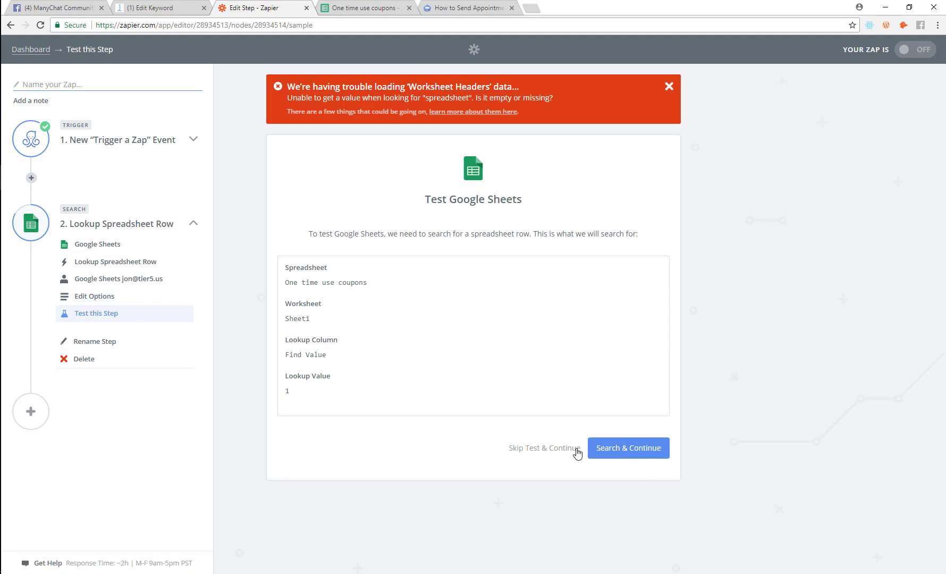
click(614, 449)
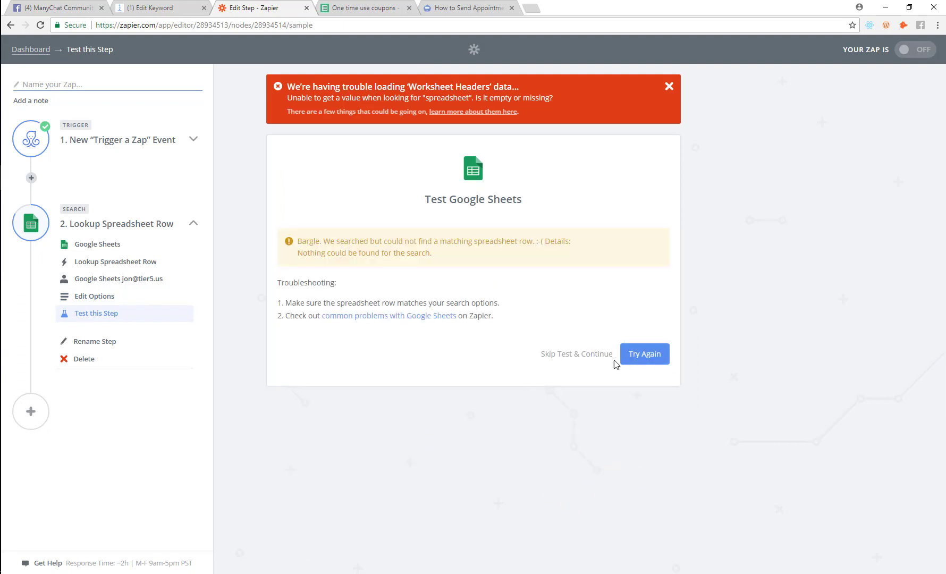
click(594, 363)
Copy the 1 in B2 down the Find Value column through row 33
click(375, 7)
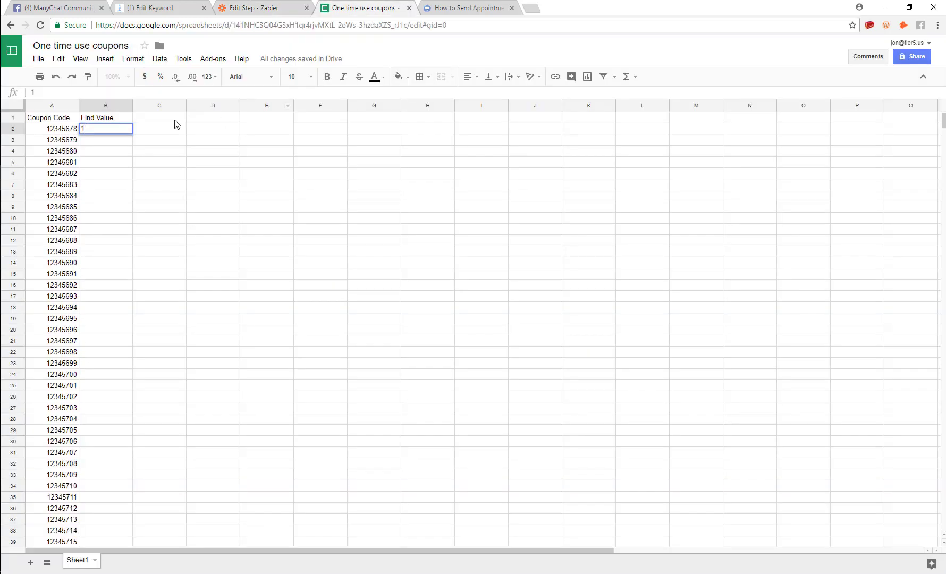
key(Return)
key(Up)
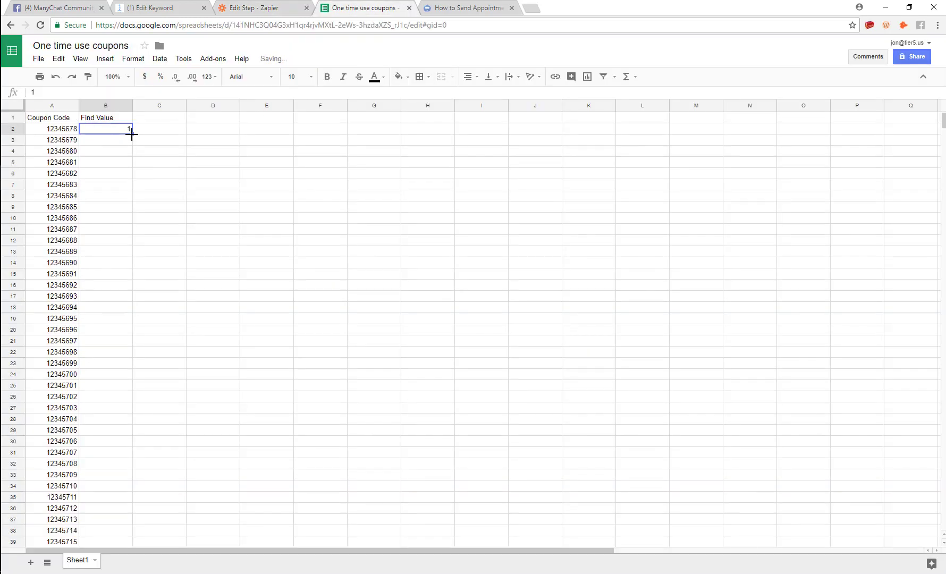
drag(131, 135, 133, 473)
click(266, 385)
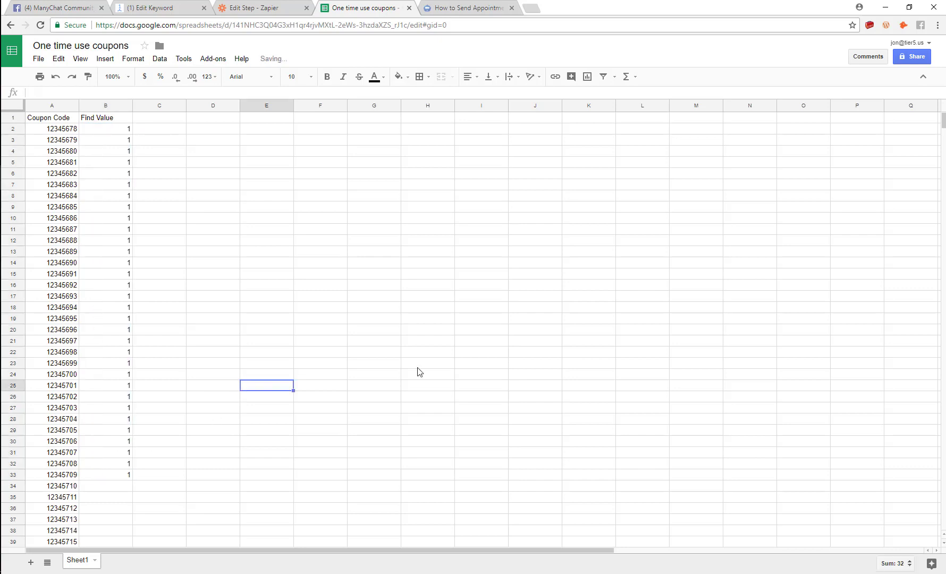
click(281, 8)
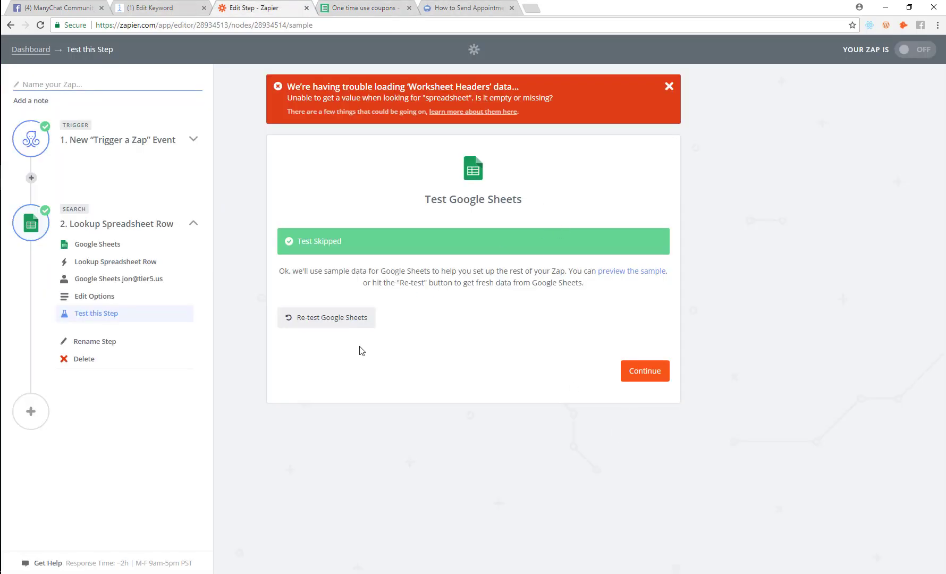
Re-test the Google Sheets lookup until it finds a row, finish it, and add a third step
click(320, 318)
click(612, 451)
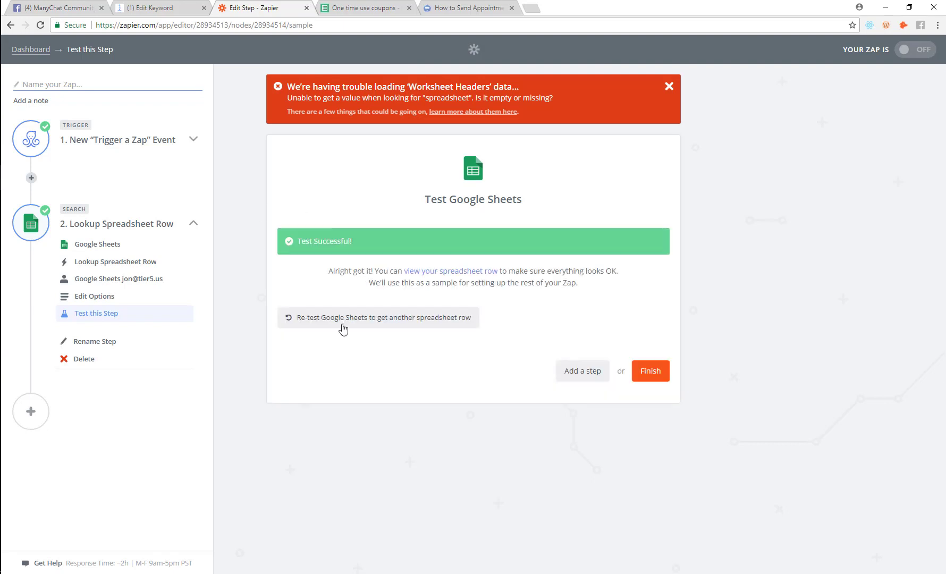
click(652, 373)
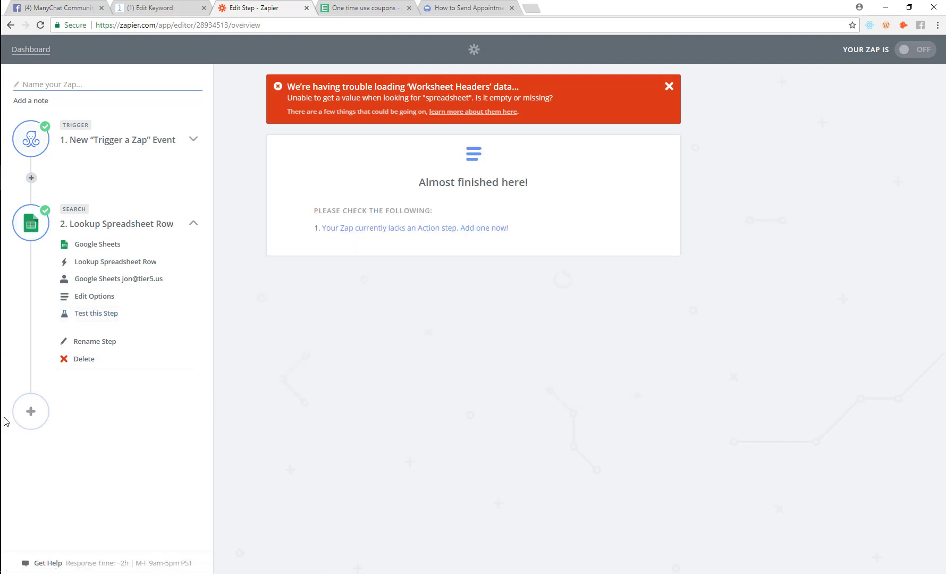
click(39, 424)
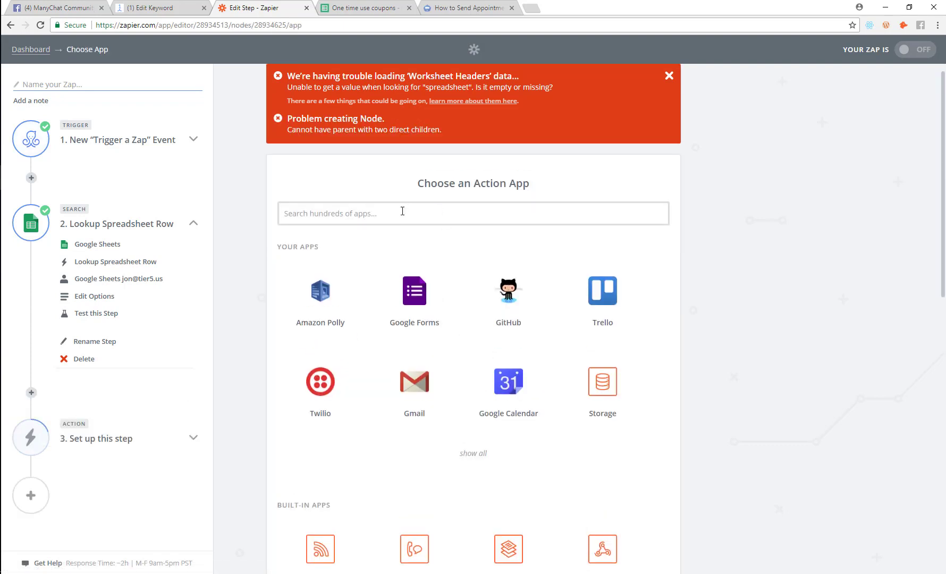
Search 'many' and set step 3 to ManyChat's Send Text Message to User with the Demo Bot account
click(402, 211)
text(many)
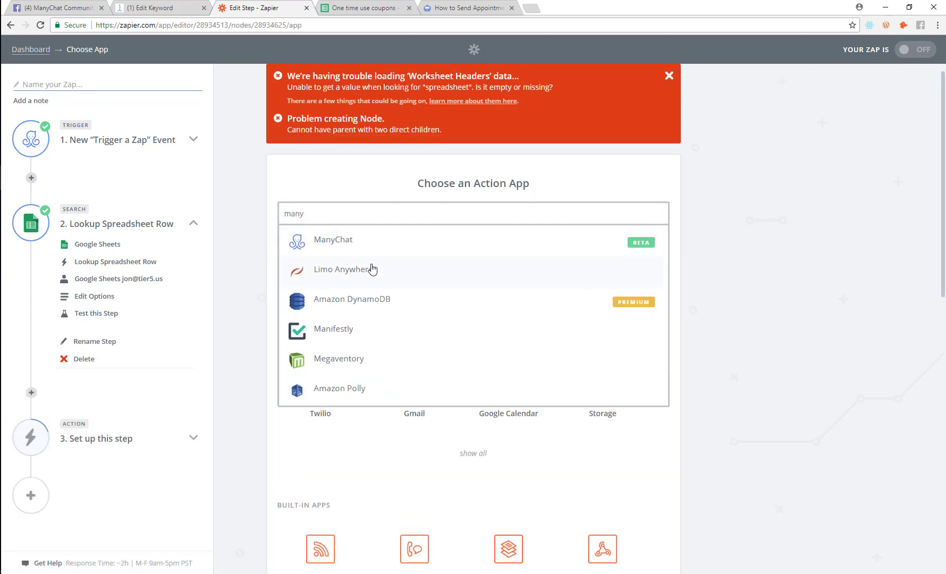
click(383, 245)
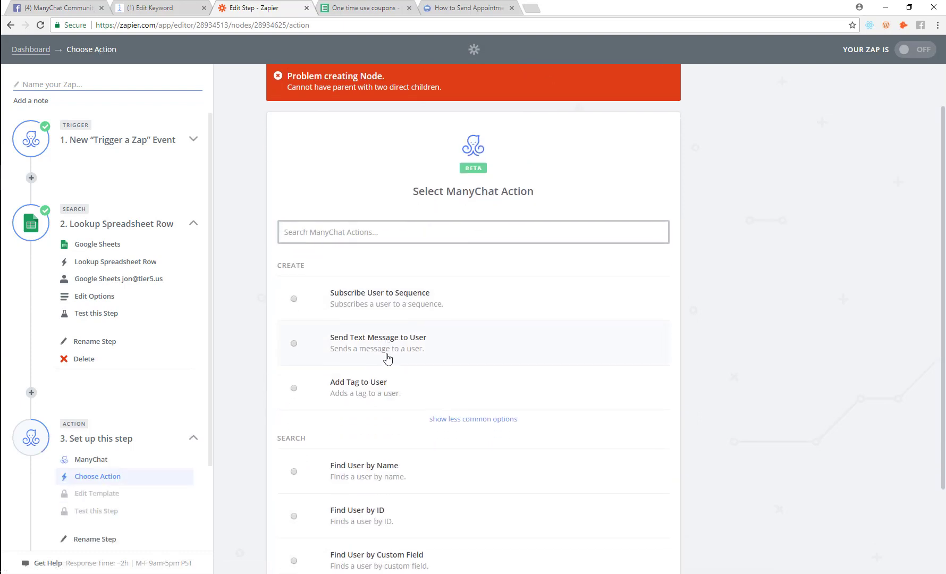
click(386, 354)
scroll(380, 241, down, 2)
click(606, 506)
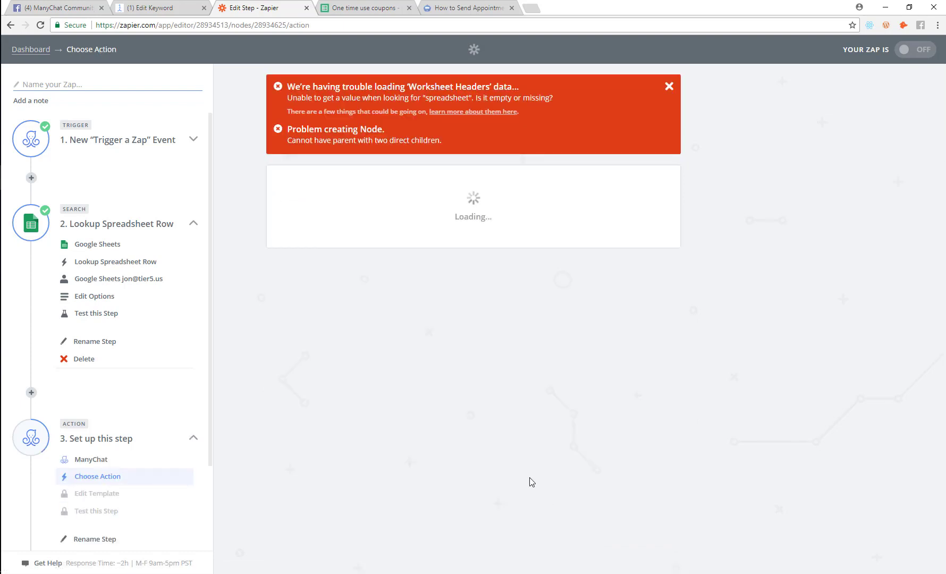
click(668, 86)
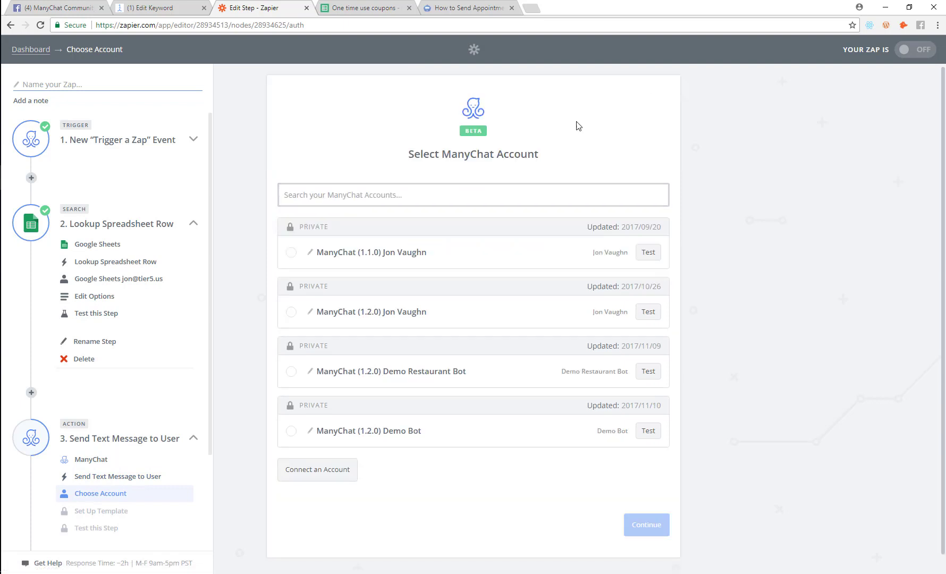
click(291, 431)
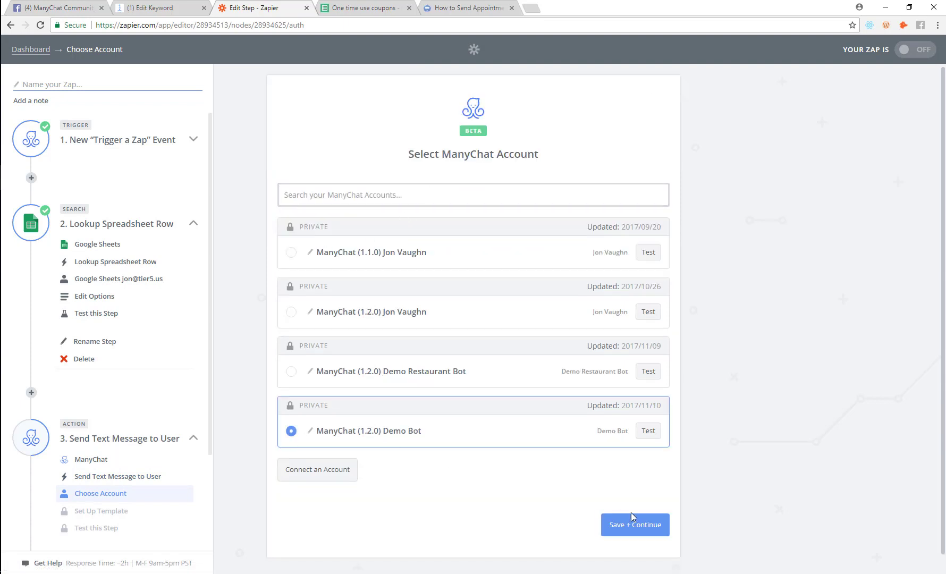
click(659, 518)
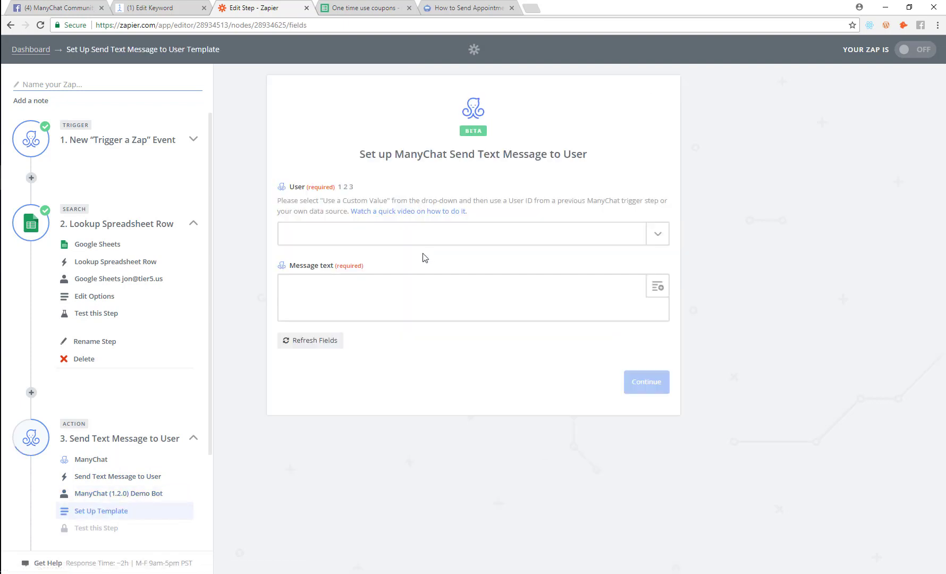
Address the message to a custom value: the Step 1 User ID
click(657, 240)
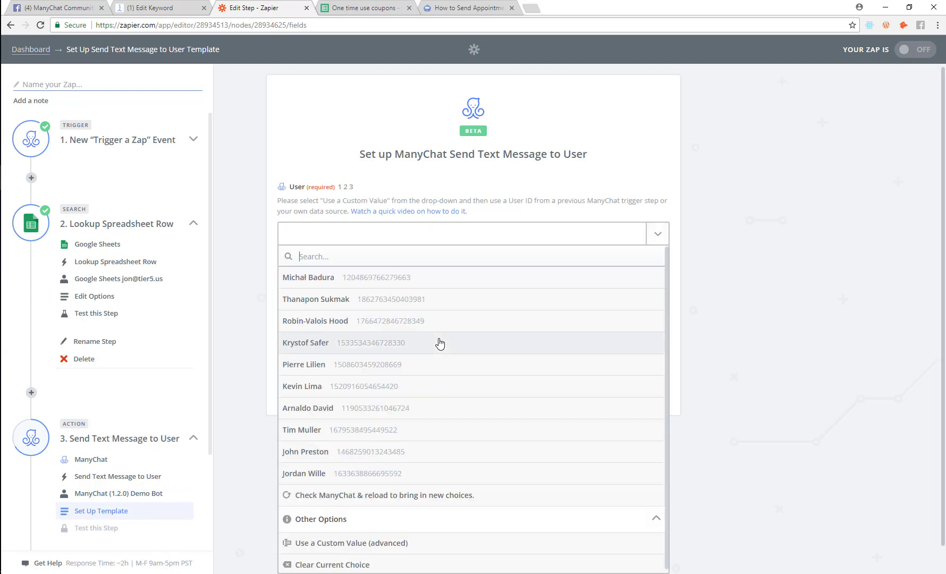
click(349, 540)
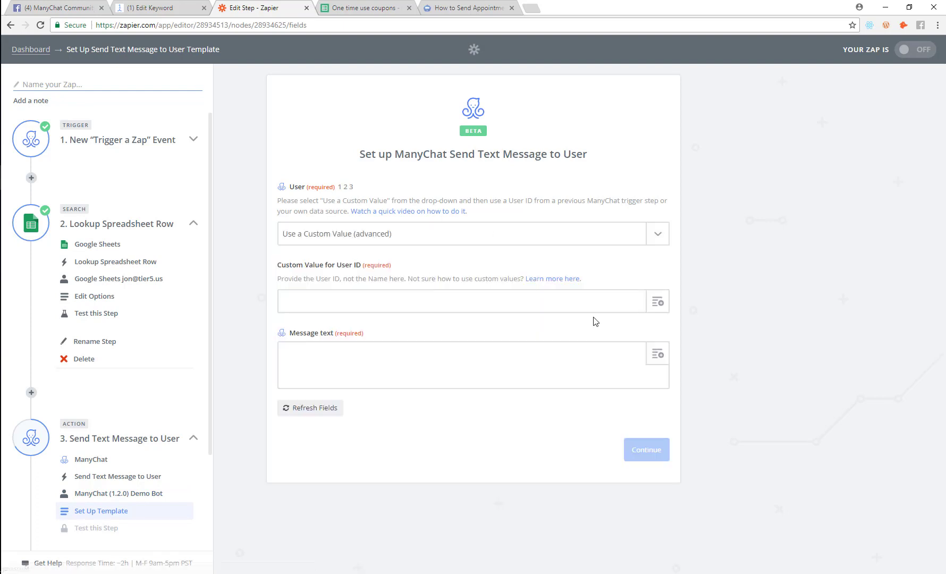
click(656, 302)
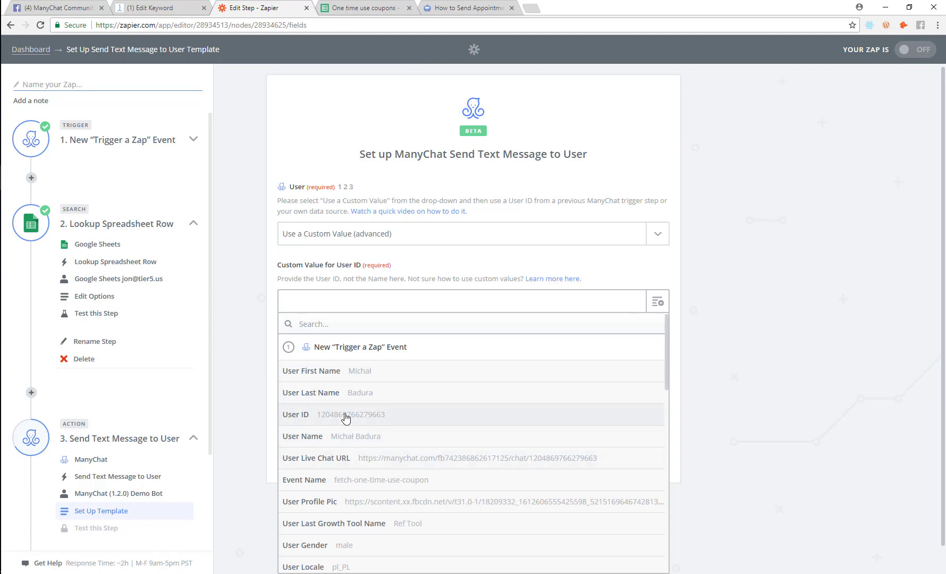
click(343, 417)
Write the message 'Your one time use coupon is' followed by step 2's Coupon Code
click(507, 364)
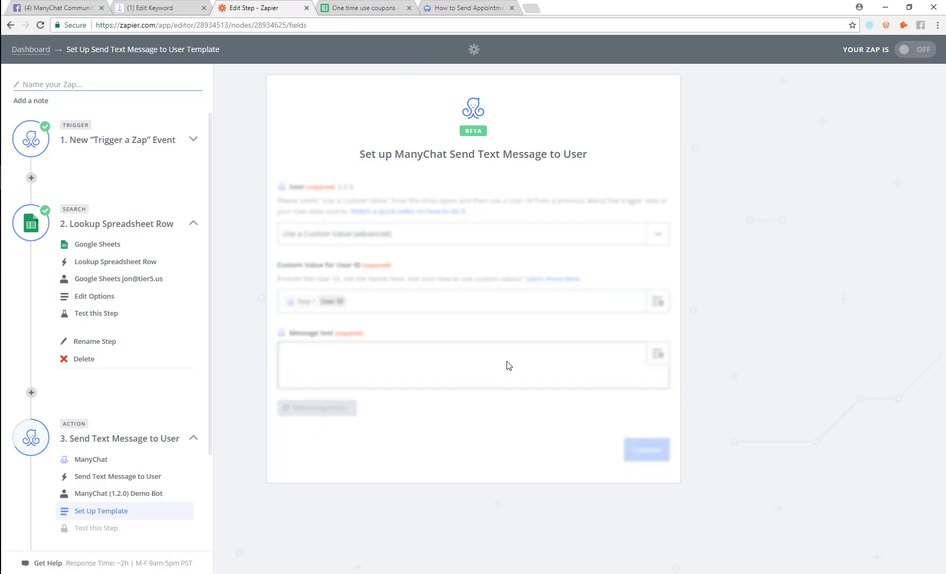
text(Your one)
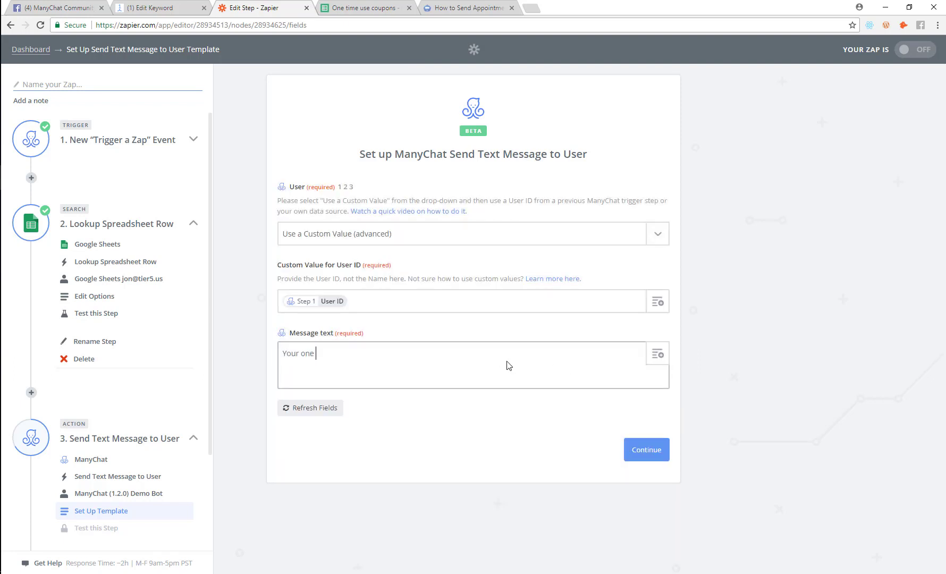
text( time use coupon is)
click(649, 354)
click(344, 452)
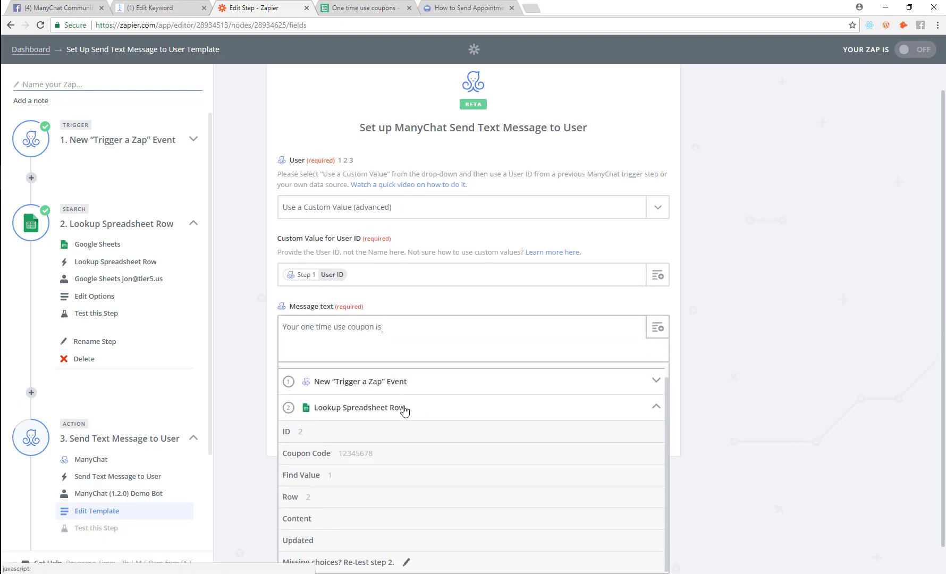
click(452, 453)
click(648, 454)
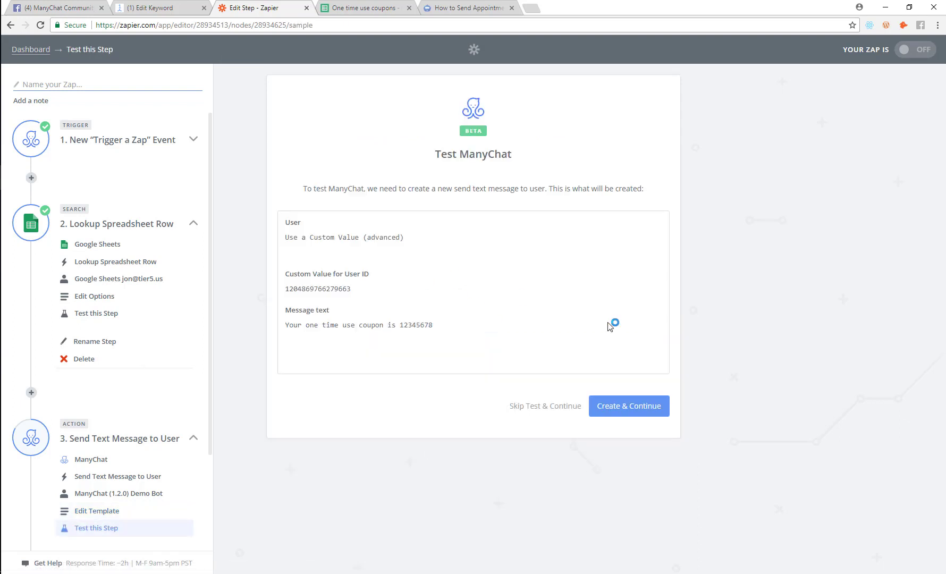
Skip the ManyChat message test and add a fourth action step
click(545, 406)
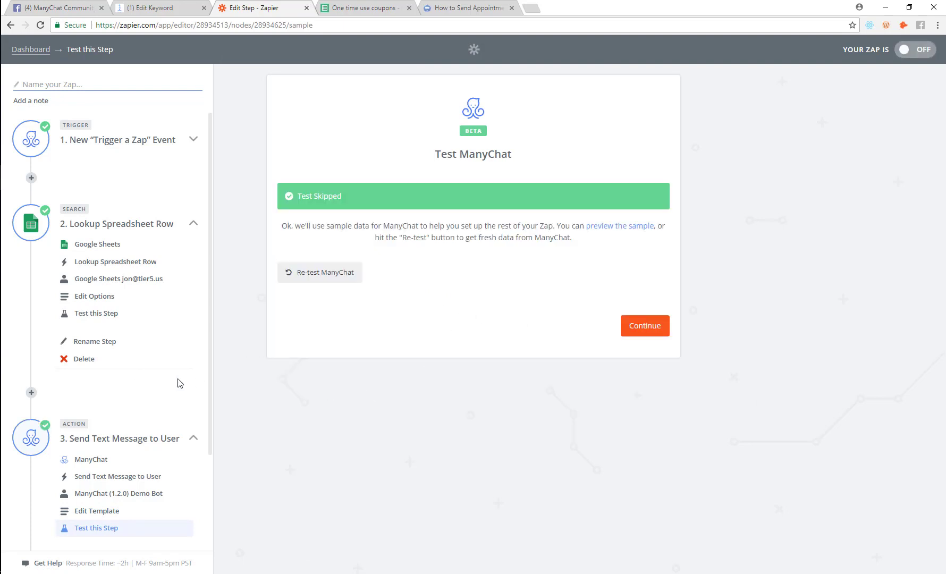
scroll(180, 383, down, 3)
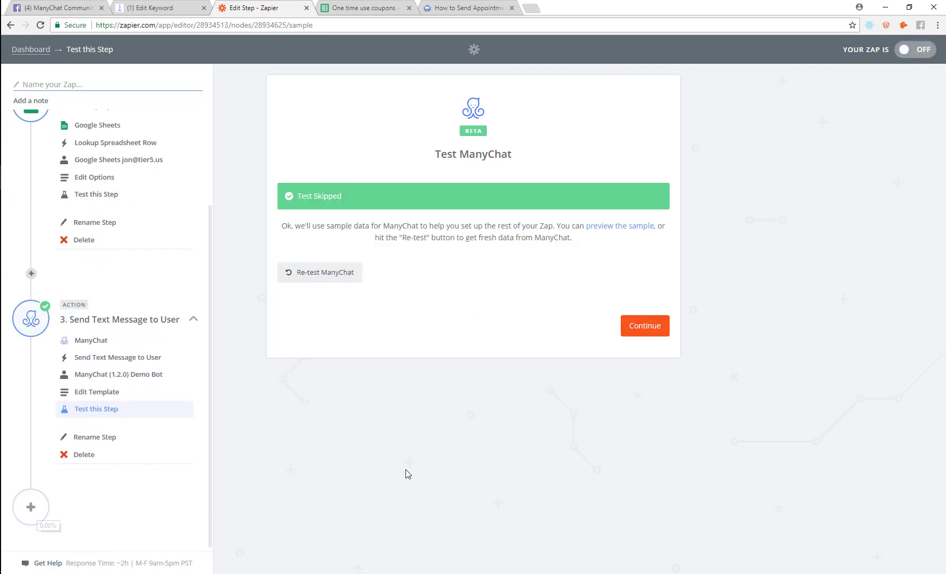
scroll(436, 340, down, 5)
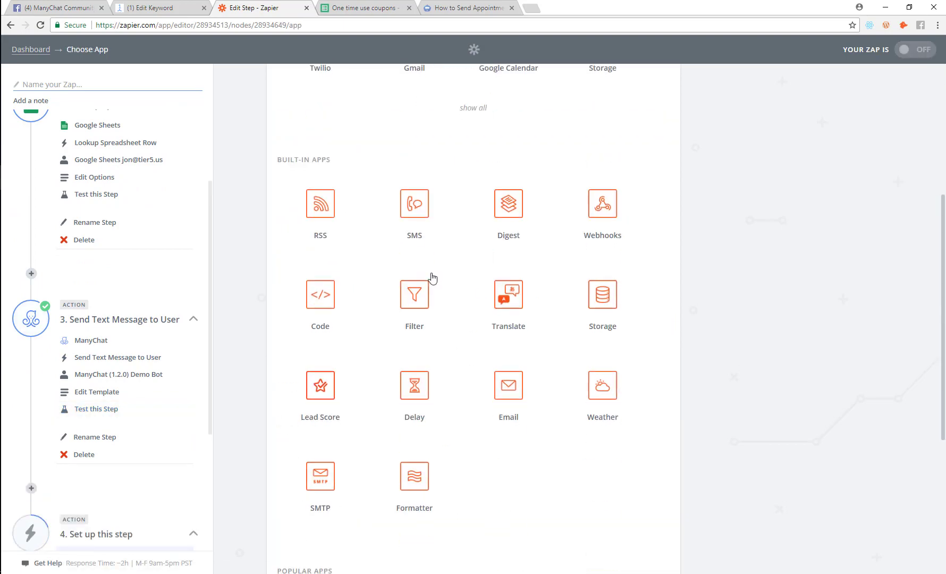
Search 'sh' and set step 4 to Google Sheets' Delete Spreadsheet Row on the connected account
scroll(406, 231, up, 5)
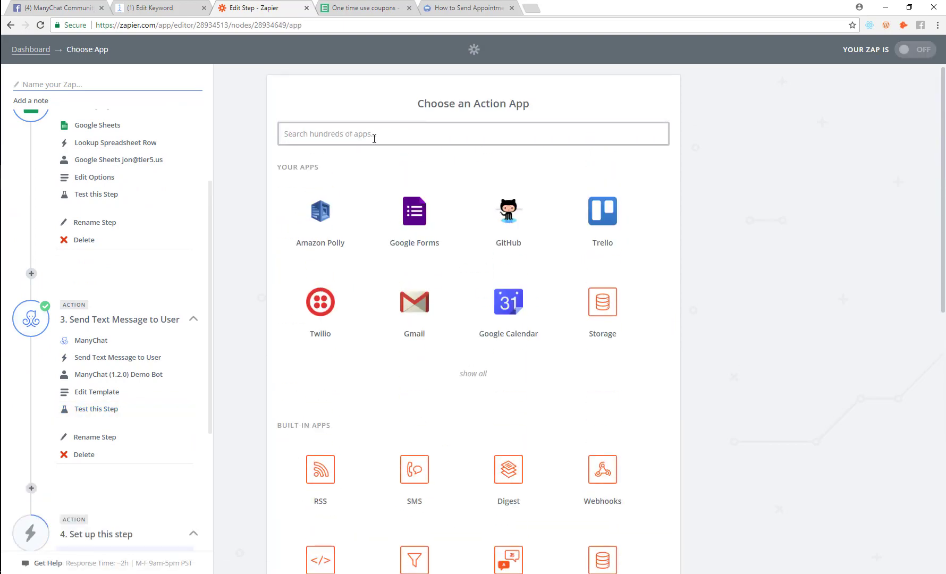
text(sh)
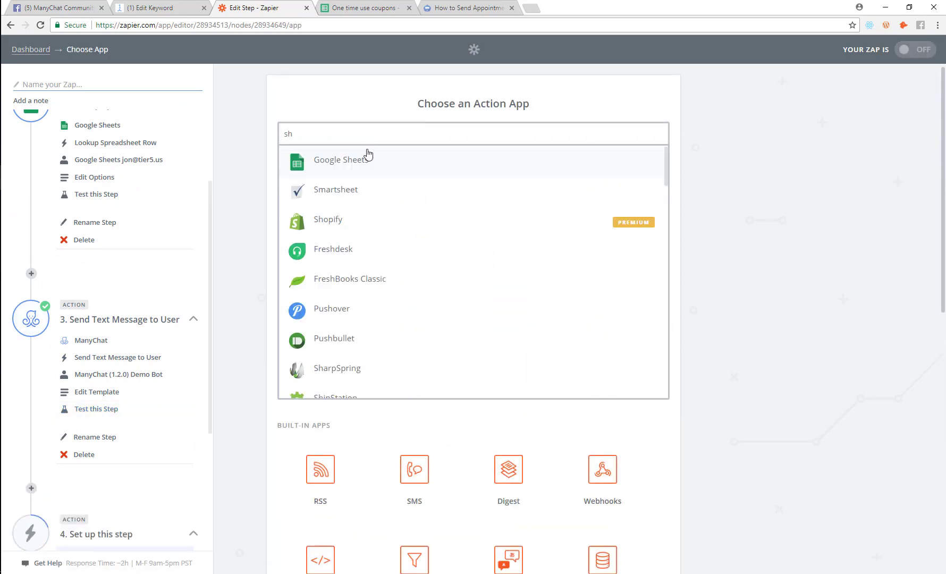
click(368, 154)
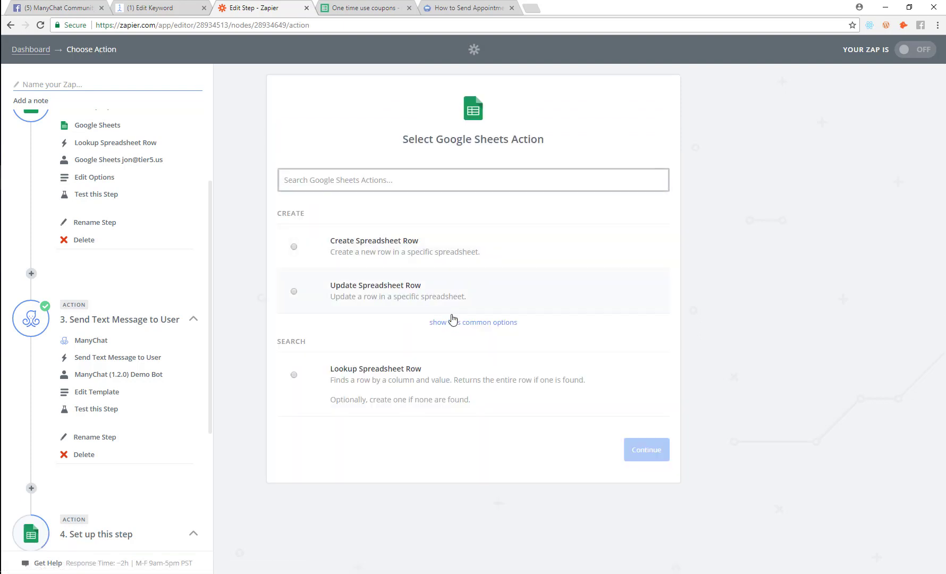
click(452, 321)
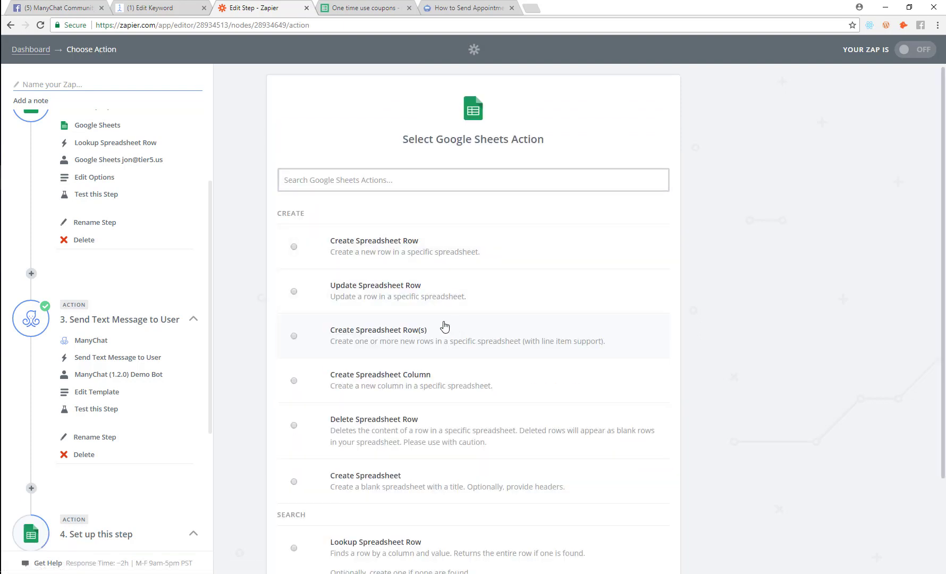
click(359, 435)
scroll(445, 386, down, 3)
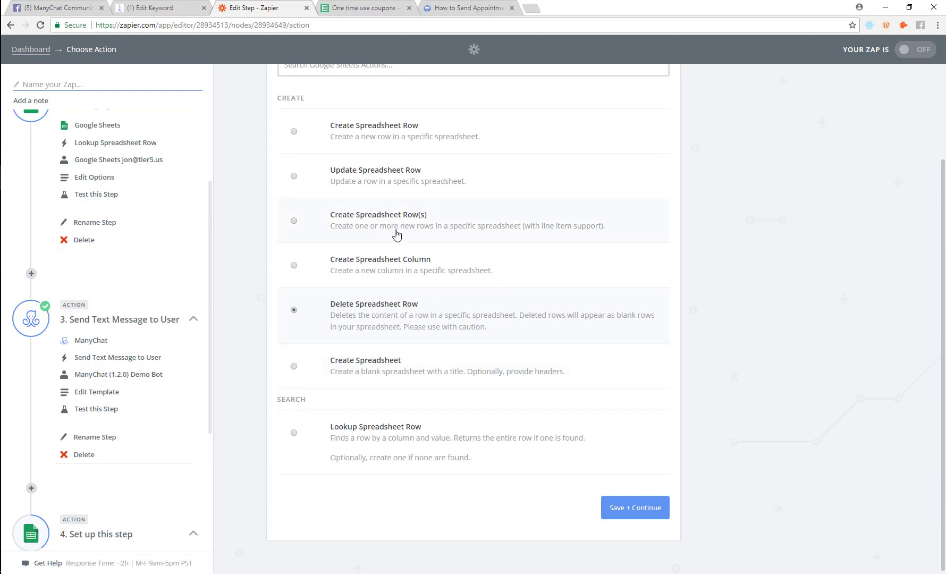
click(632, 507)
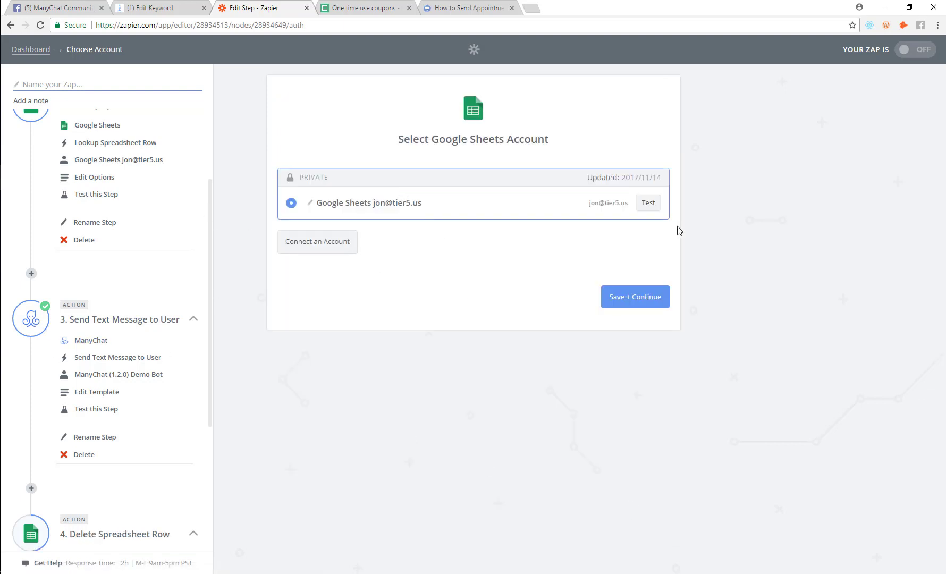
click(638, 304)
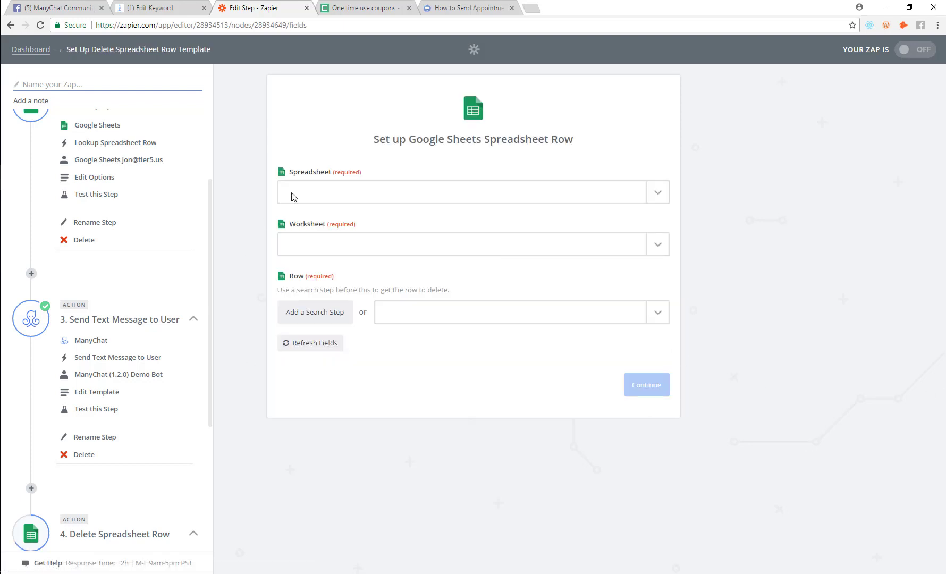
Point the delete step at the One time use coupons spreadsheet and view that sheet
click(381, 197)
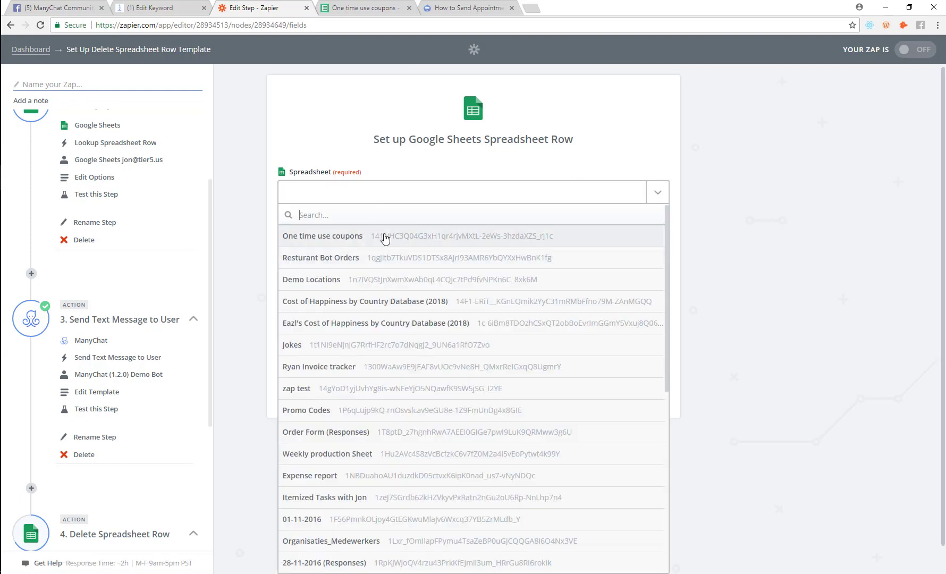
click(418, 242)
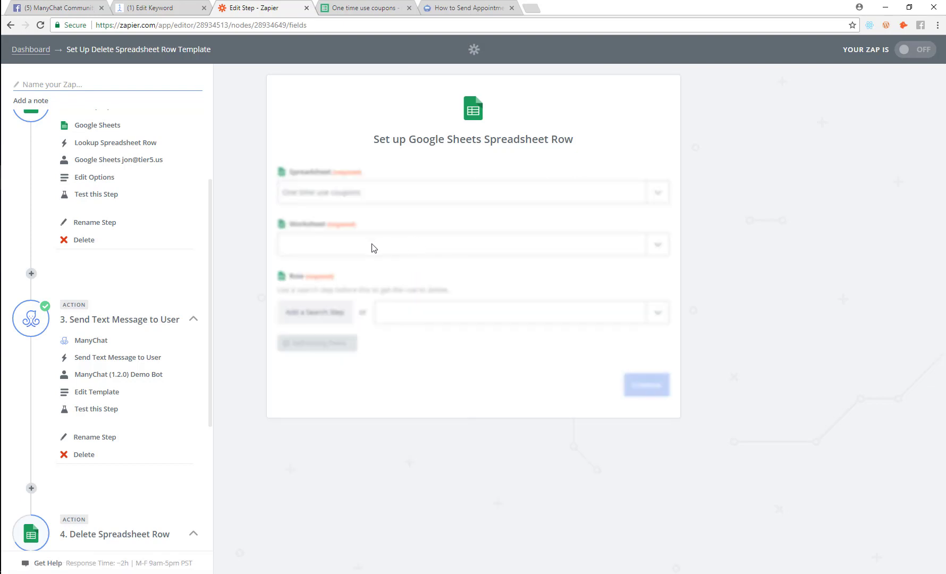
click(363, 5)
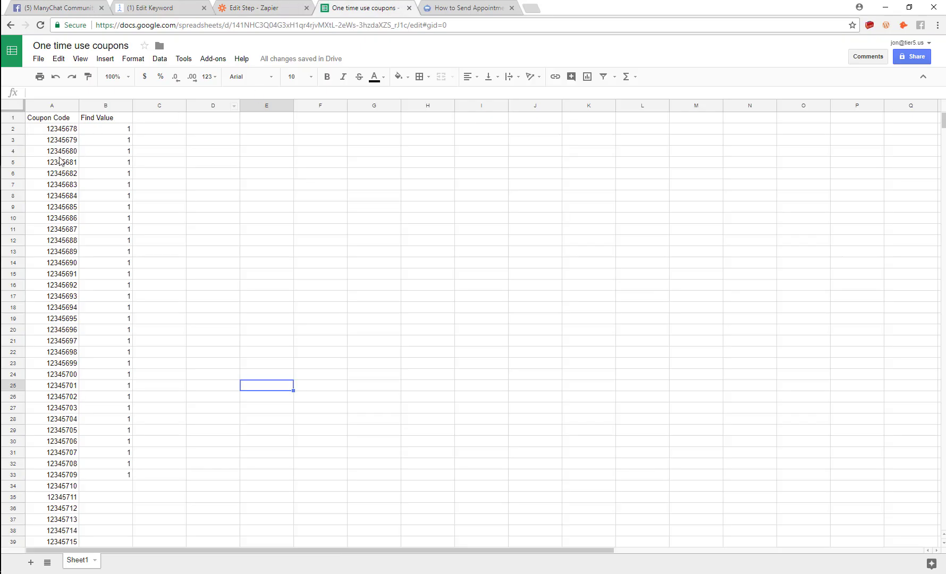
Check cell C2 in the coupon codes list, then go back to the Zapier delete-row setup
click(169, 132)
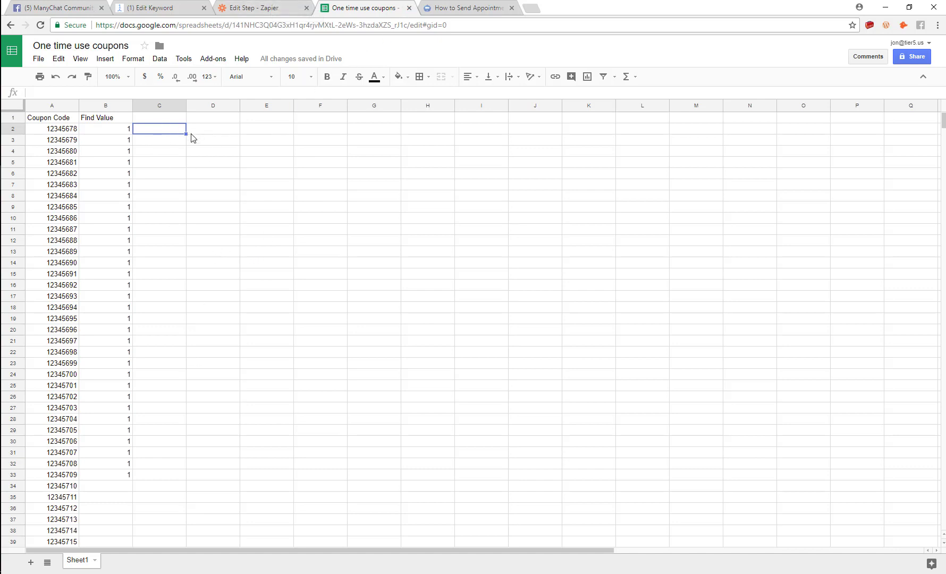
click(253, 8)
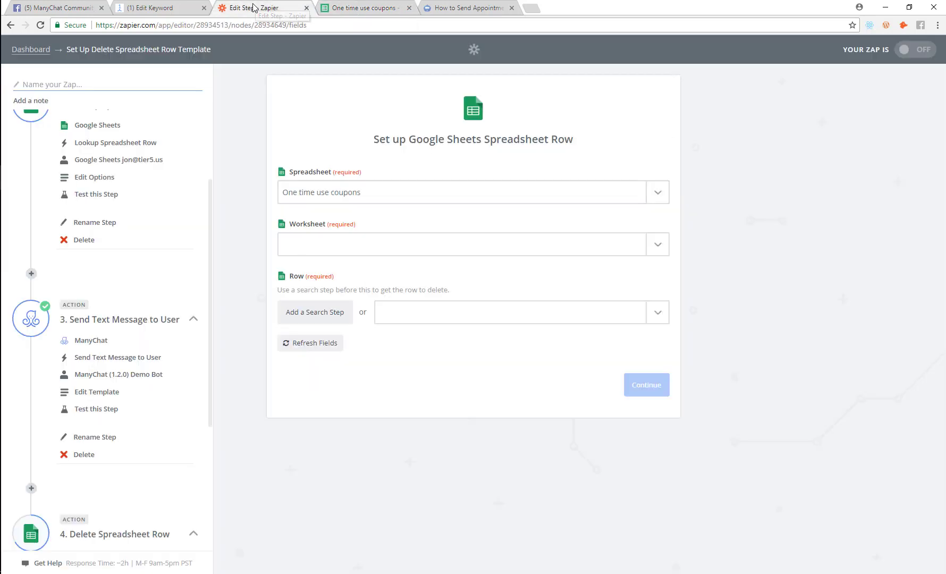
Set the delete step's worksheet to Sheet1 and browse its row list
click(351, 248)
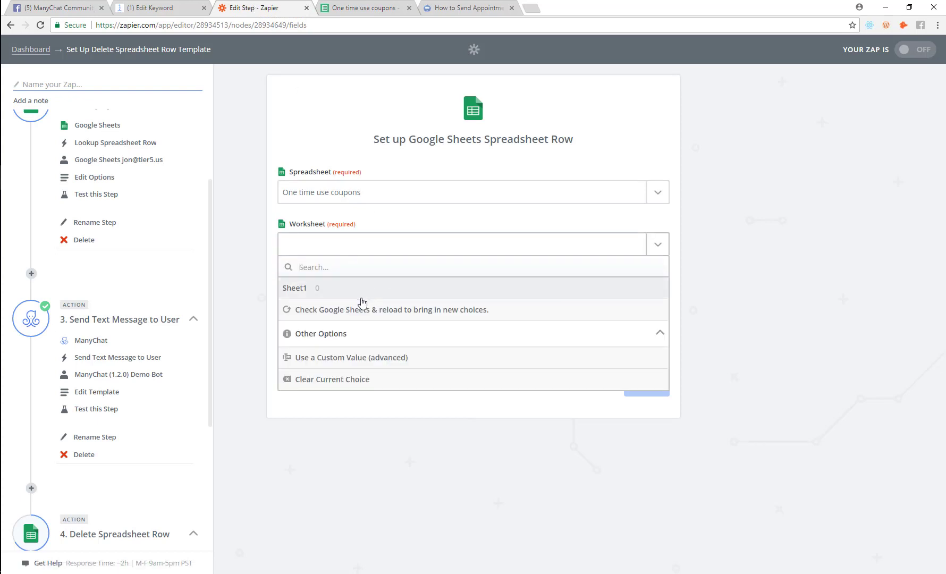
click(361, 290)
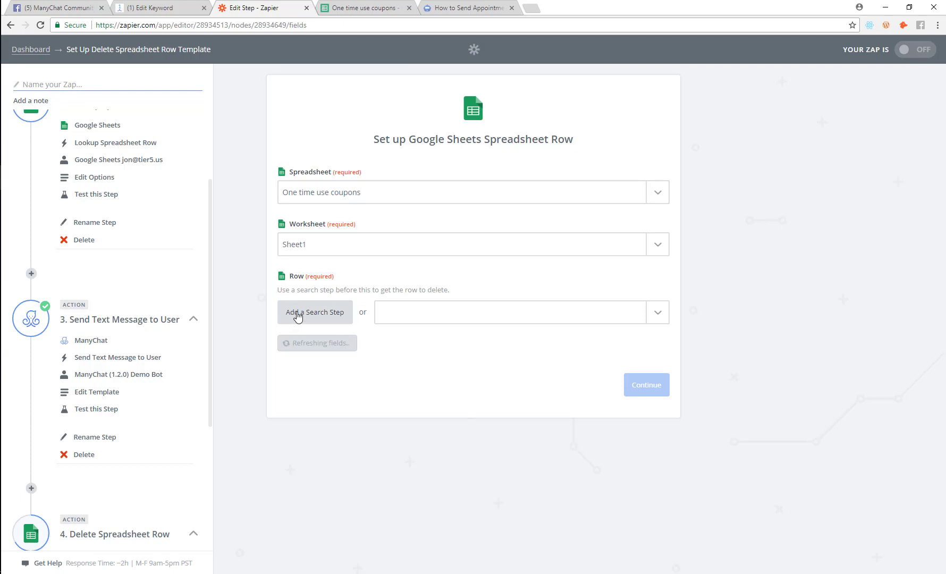
click(446, 315)
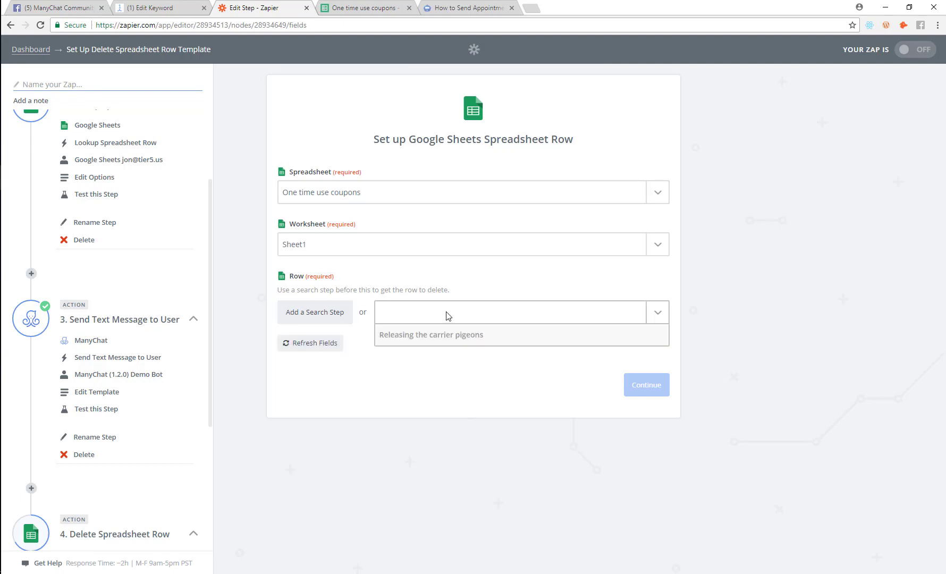
scroll(513, 352, down, 3)
scroll(513, 352, up, 3)
click(490, 284)
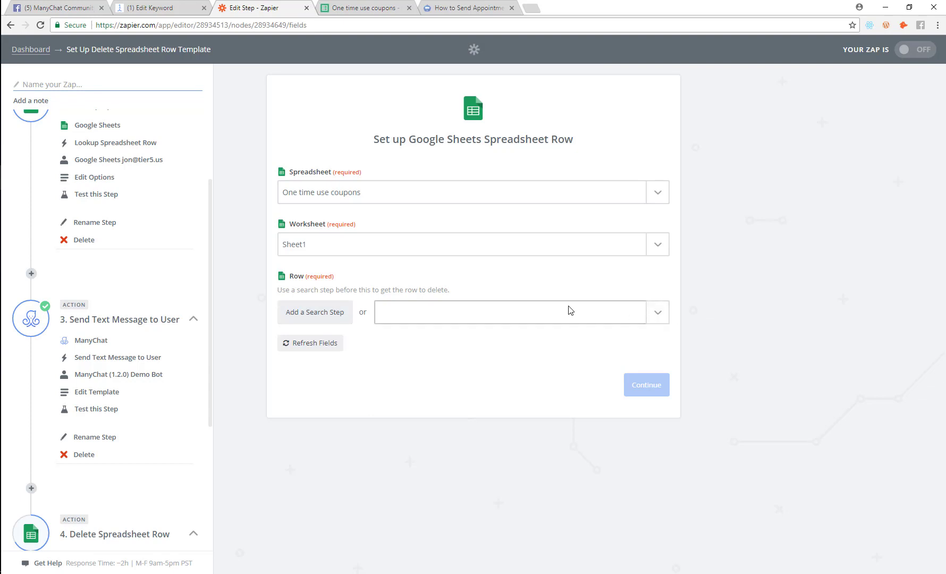
Insert a Lookup Spreadsheet Row search step before the delete step to find the row
click(606, 321)
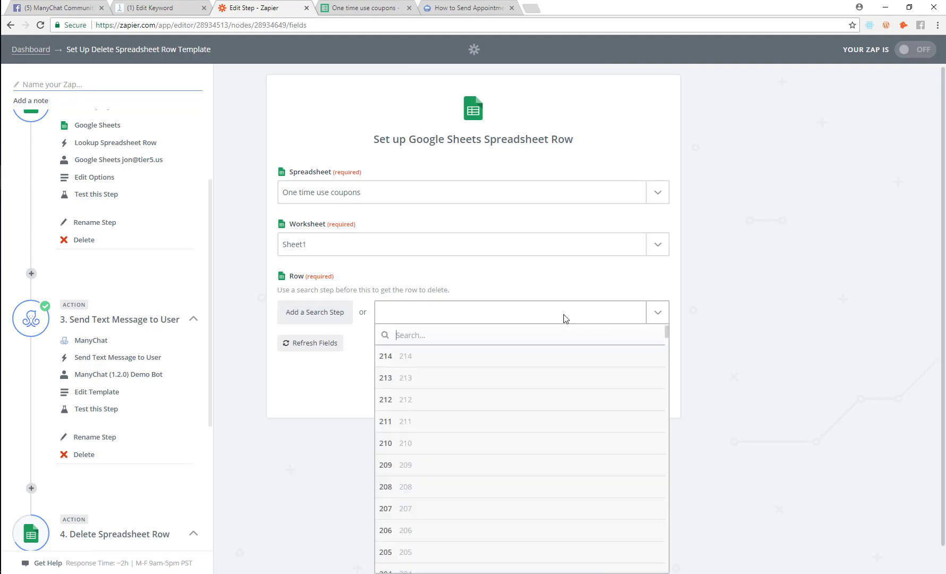
scroll(510, 448, down, 20)
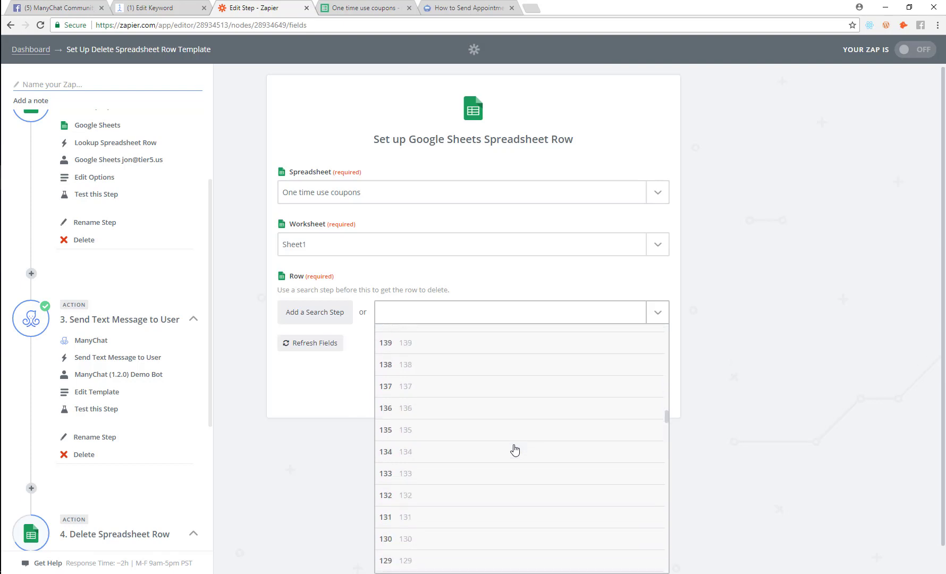
click(308, 312)
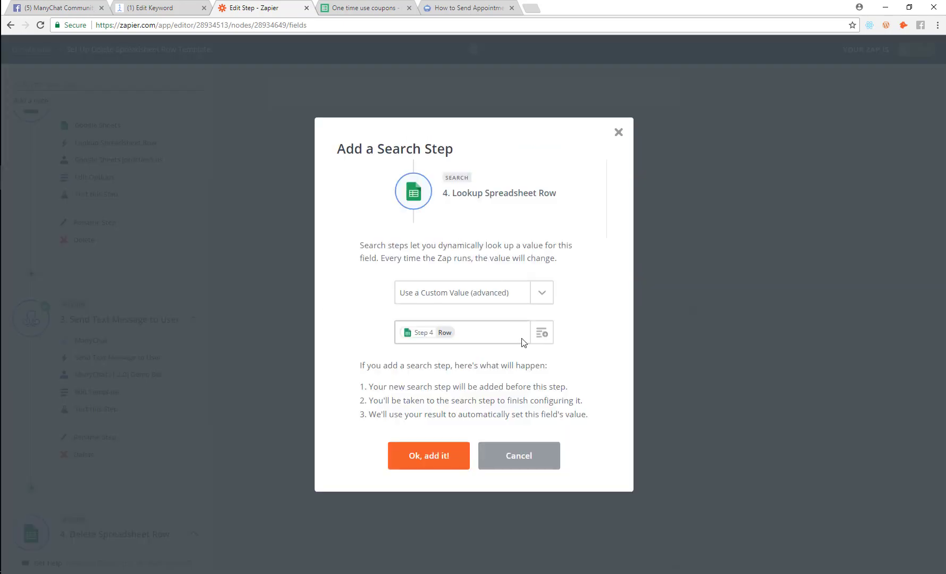
click(443, 467)
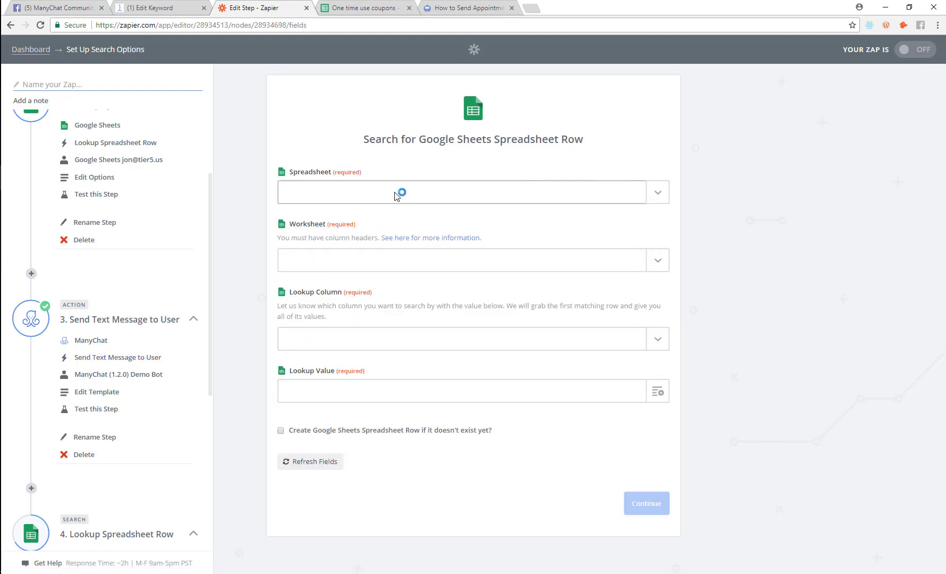
Have the new lookup search the One time use coupons spreadsheet, Sheet1
click(395, 194)
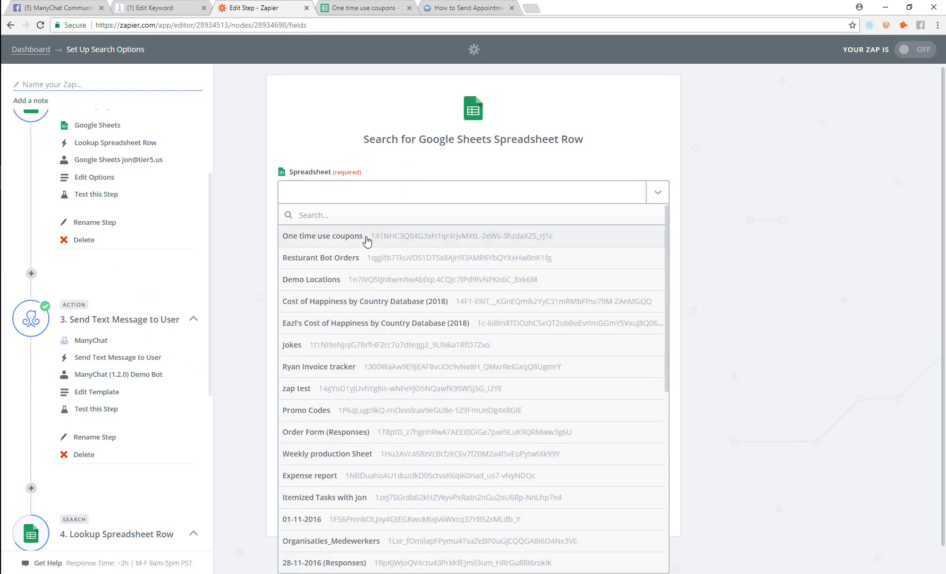
click(363, 244)
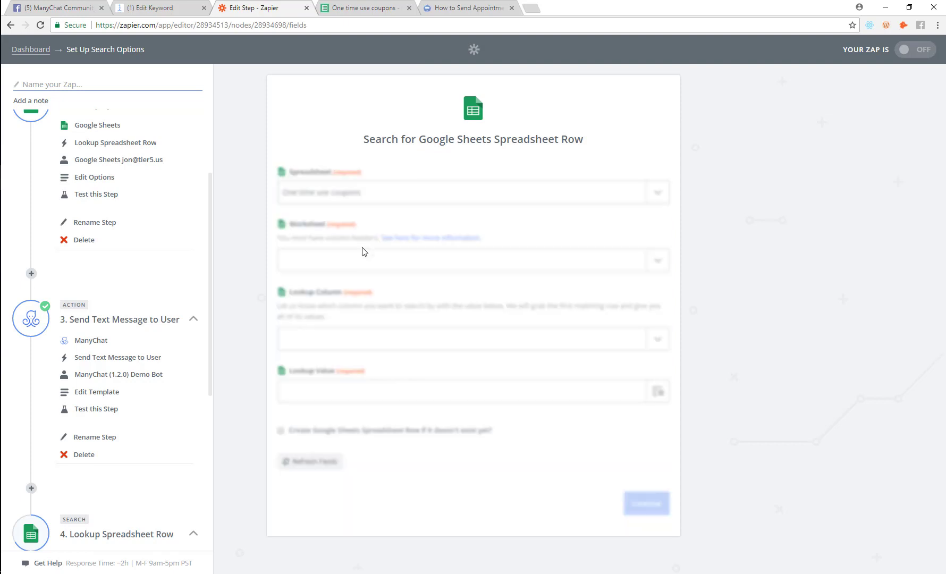
click(341, 261)
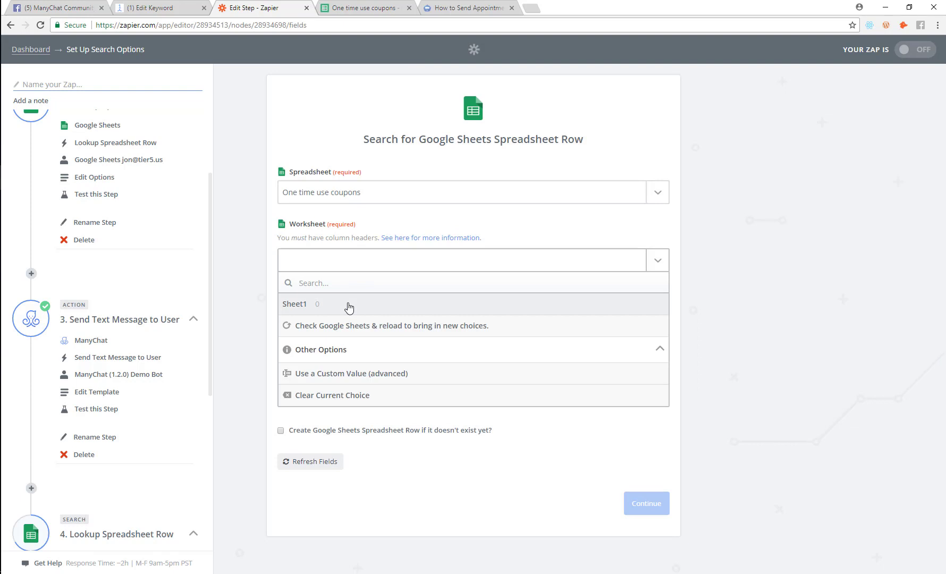
click(348, 305)
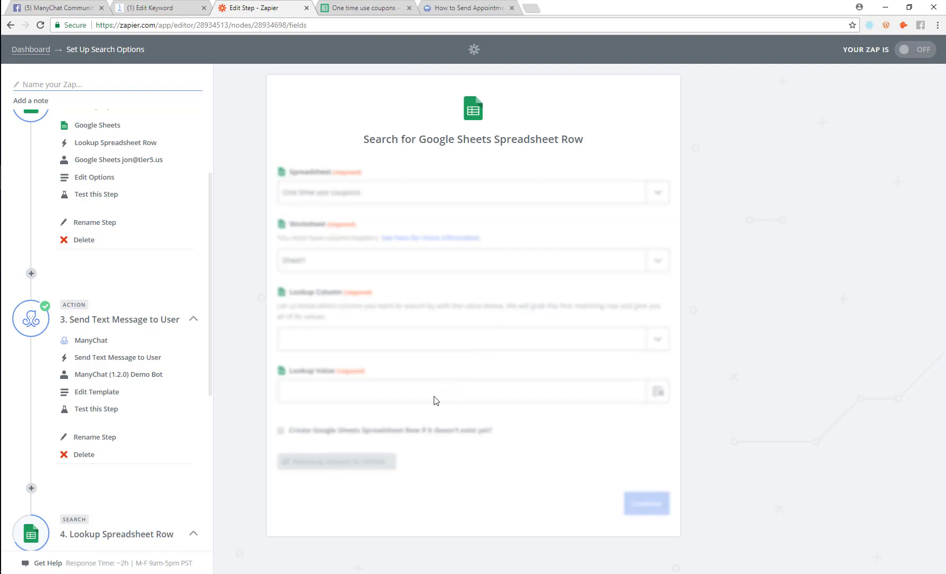
Look up step 2's Coupon Code in the Coupon Code column and continue to testing
click(657, 393)
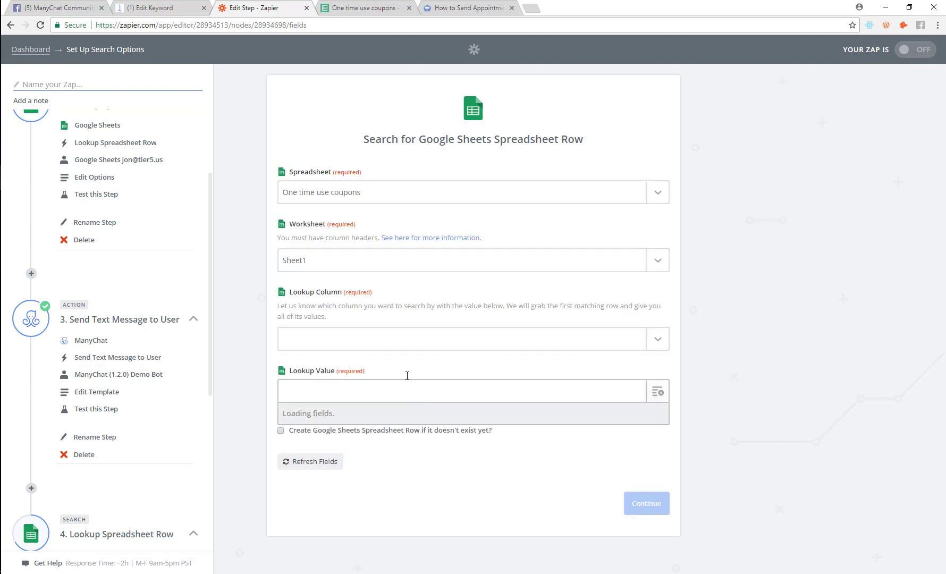
click(369, 464)
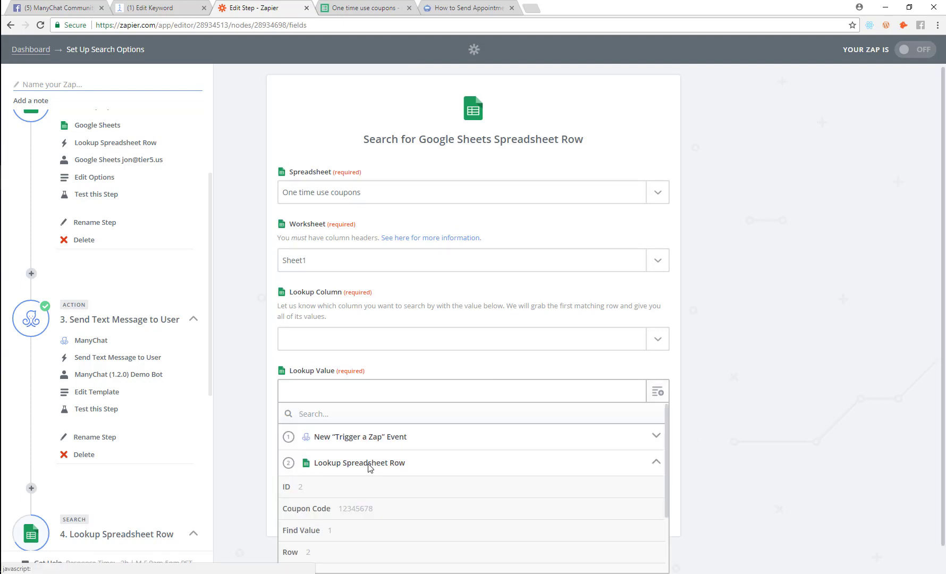
click(346, 509)
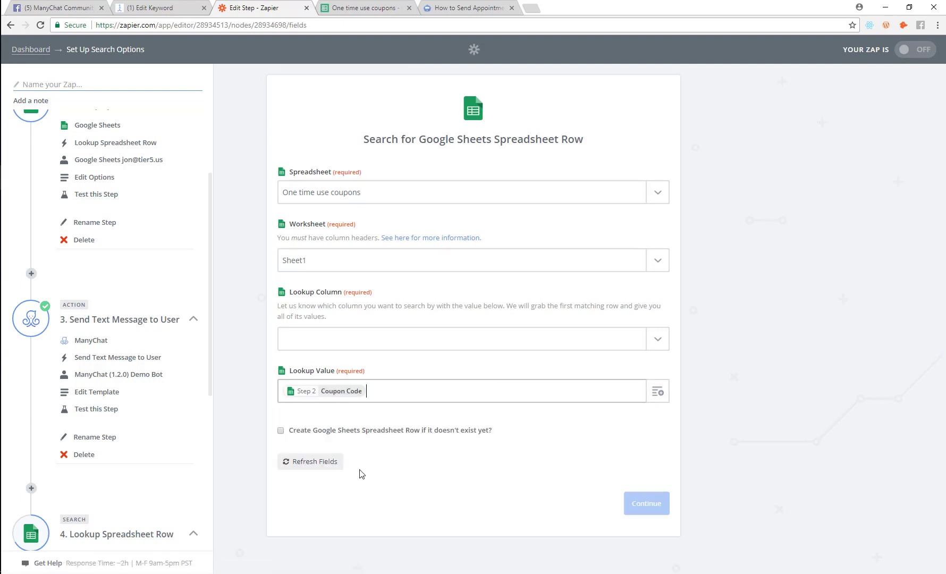
click(355, 348)
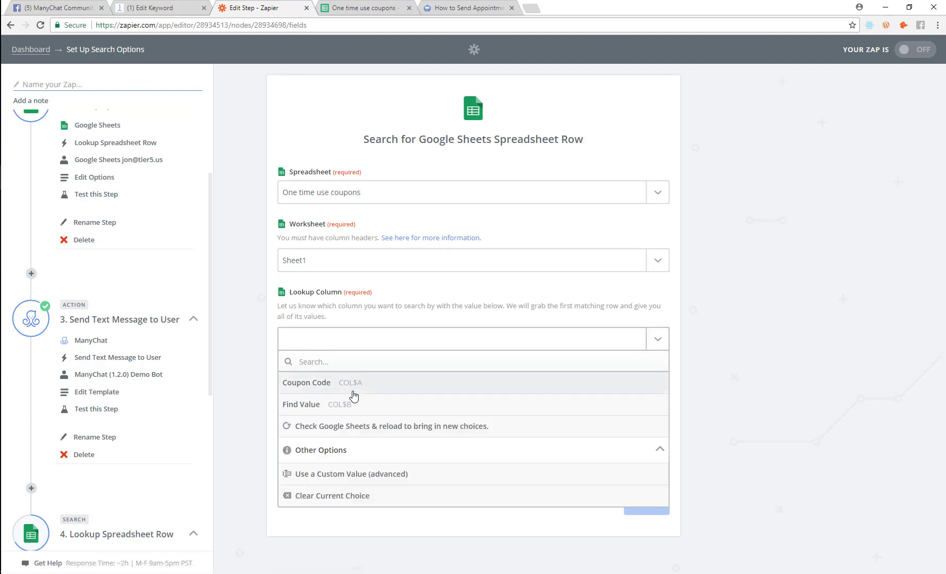
click(355, 387)
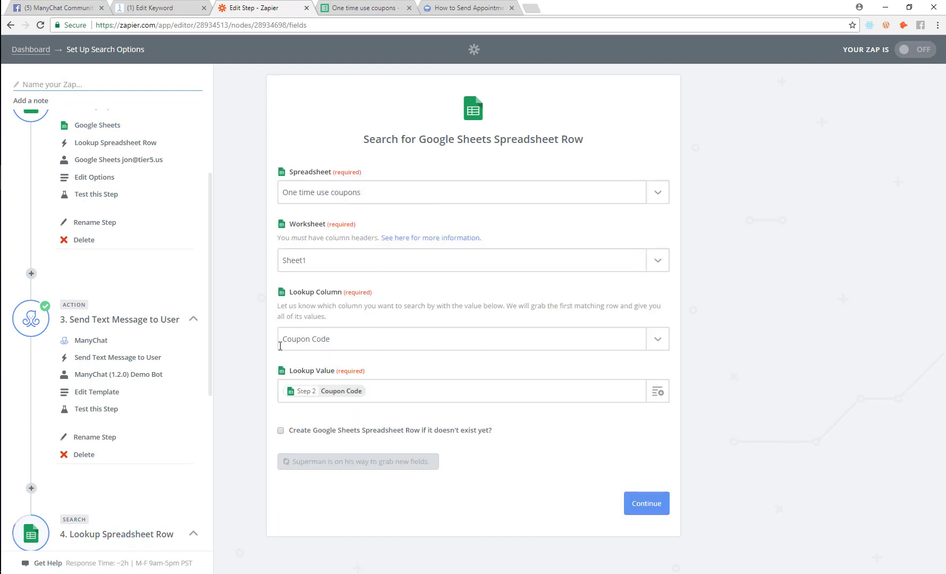
click(655, 505)
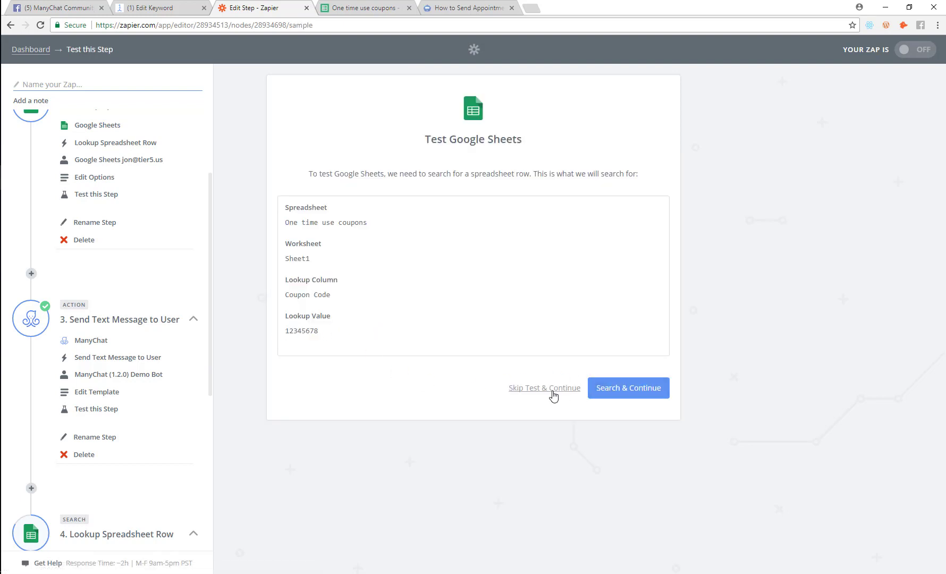
Test the coupon lookup, then set step 5 to delete step 4's found row and test it
click(604, 393)
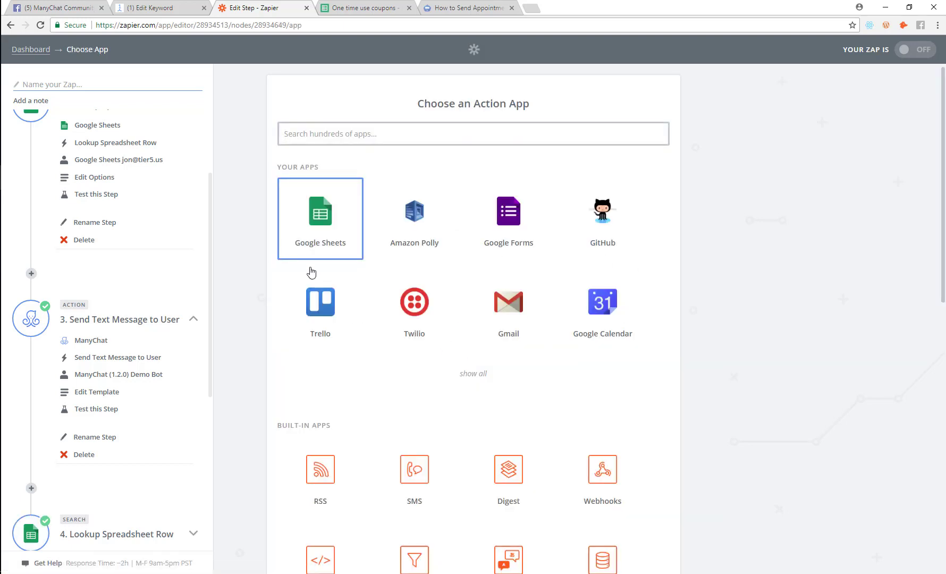
scroll(198, 376, down, 6)
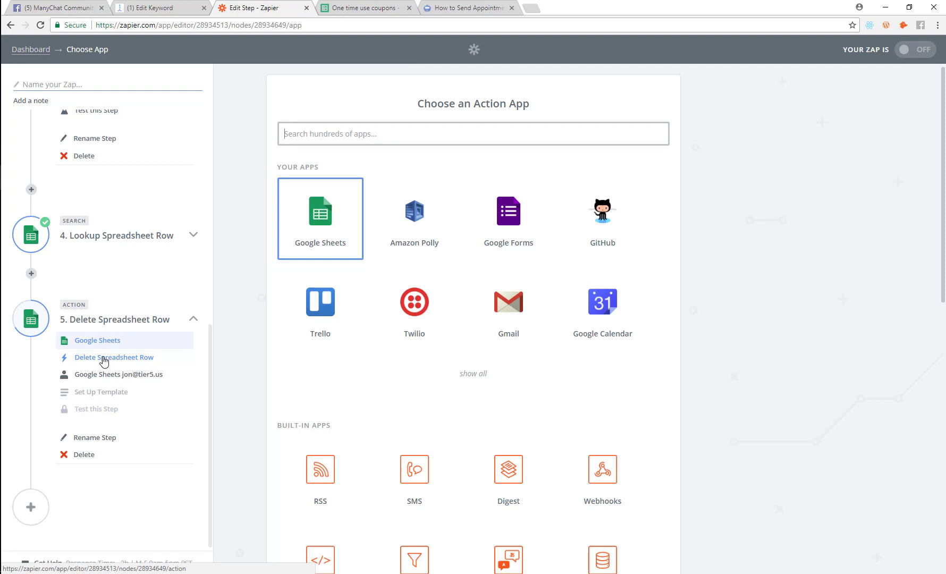
click(99, 392)
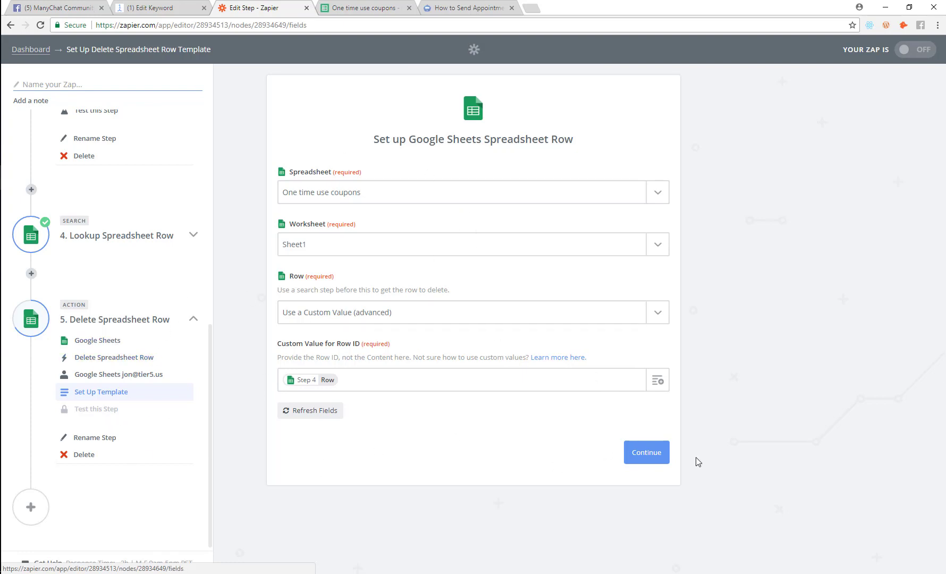
click(640, 455)
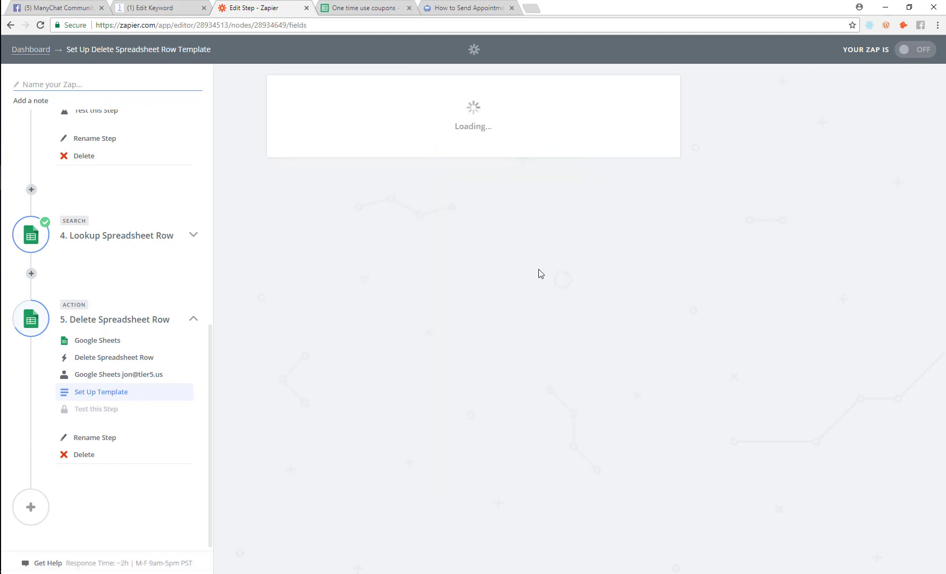
click(625, 402)
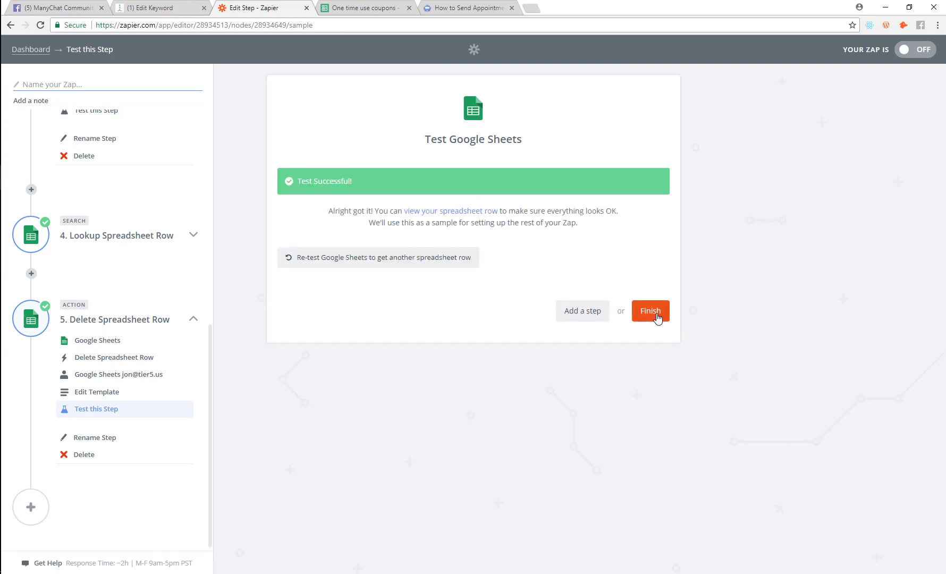
click(650, 311)
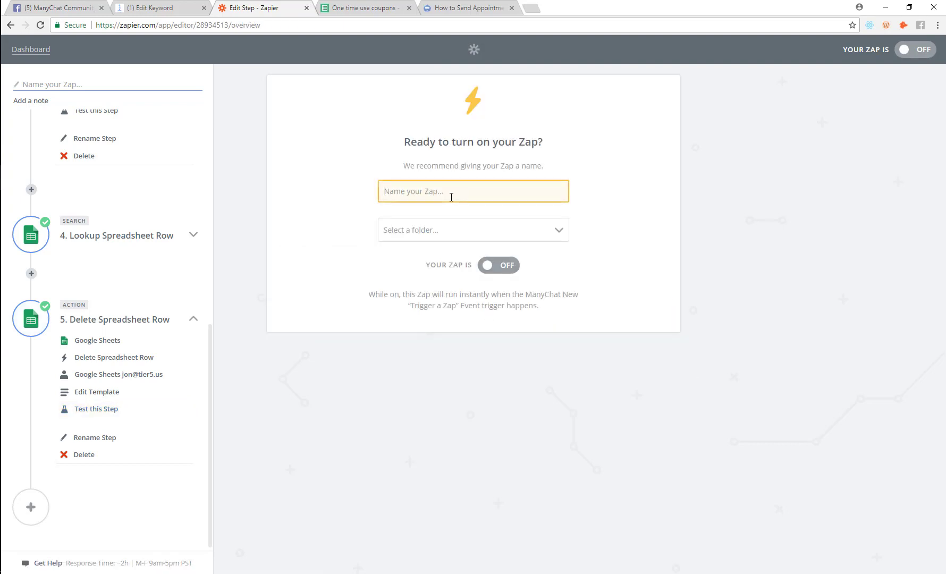
Name the zap 'first-one-time-use-coupon', turn it on, and return to the ManyChat keyword flow
text(first-o)
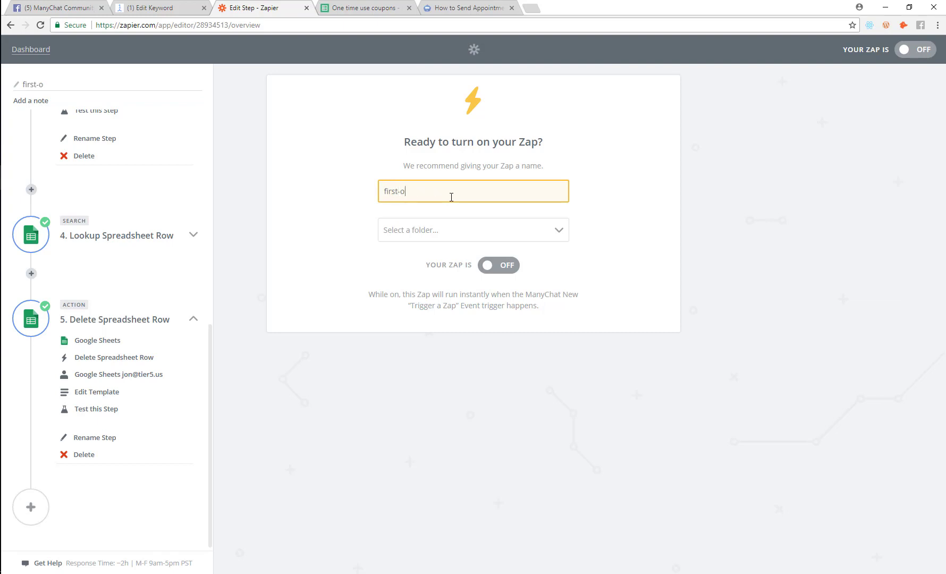
text(ne-time-use-coupon)
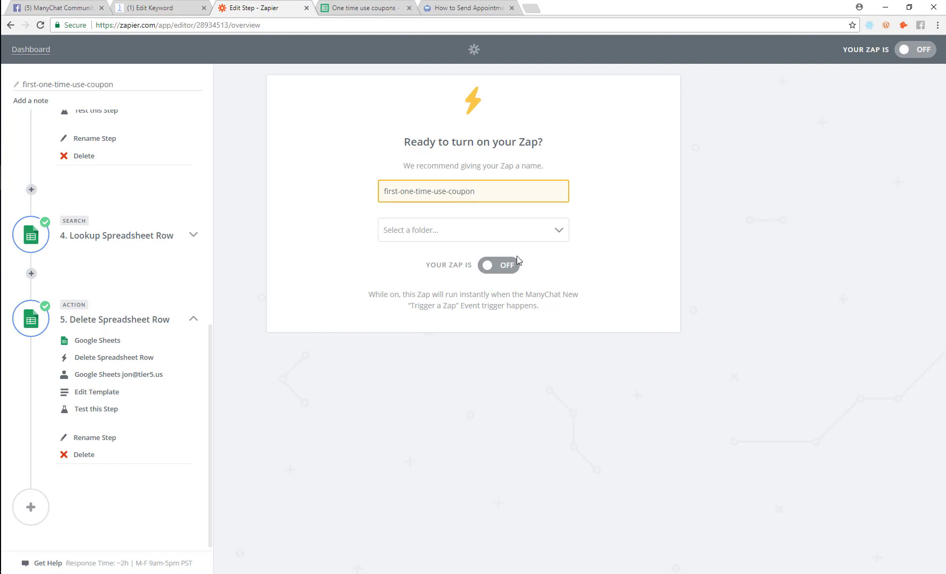
click(504, 266)
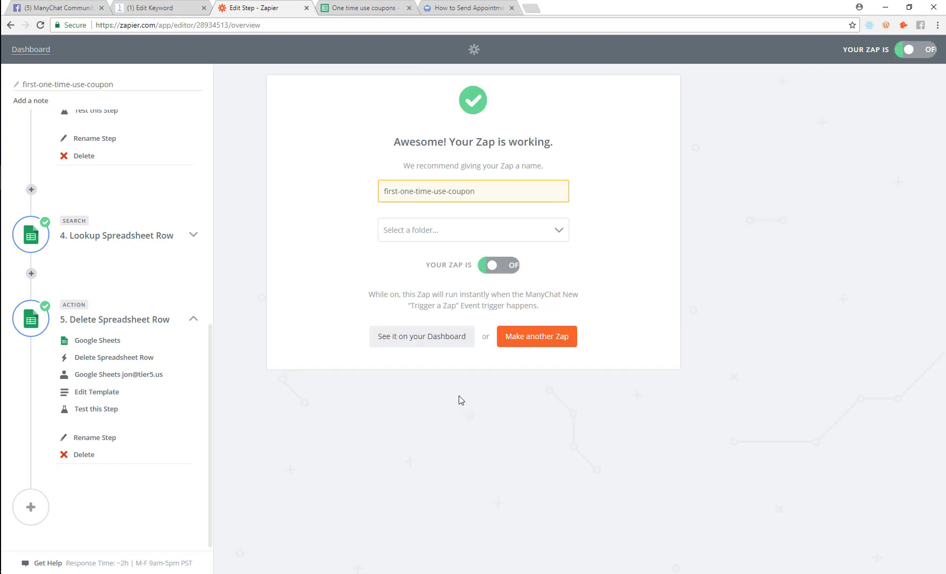
click(190, 6)
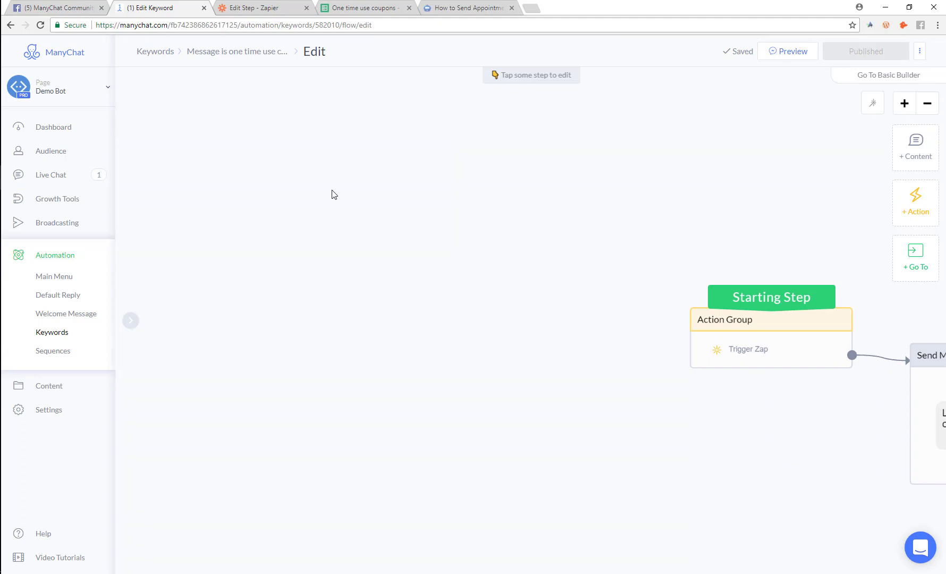
Send 'one time use coupon' to Demo Bot in Facebook Messenger and receive coupon 1
click(33, 6)
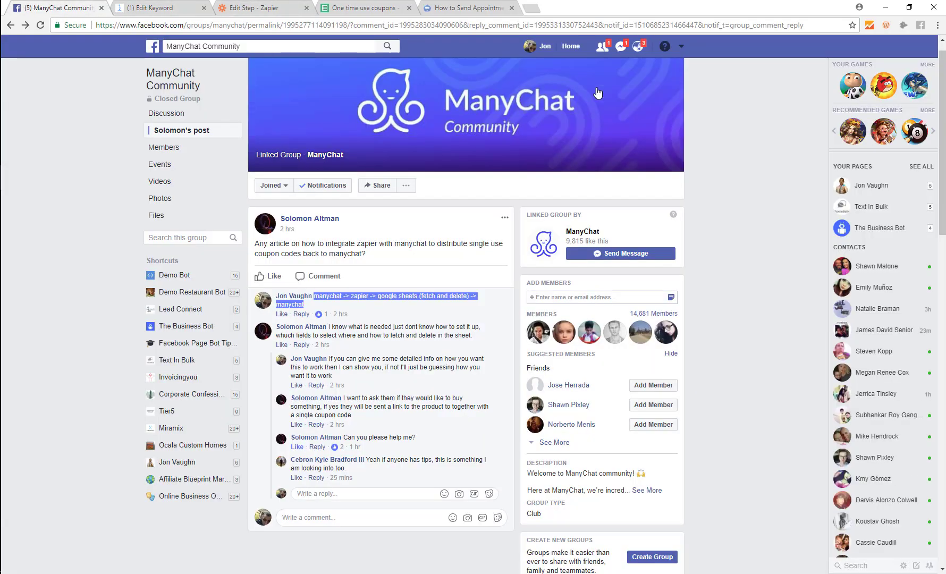
click(622, 47)
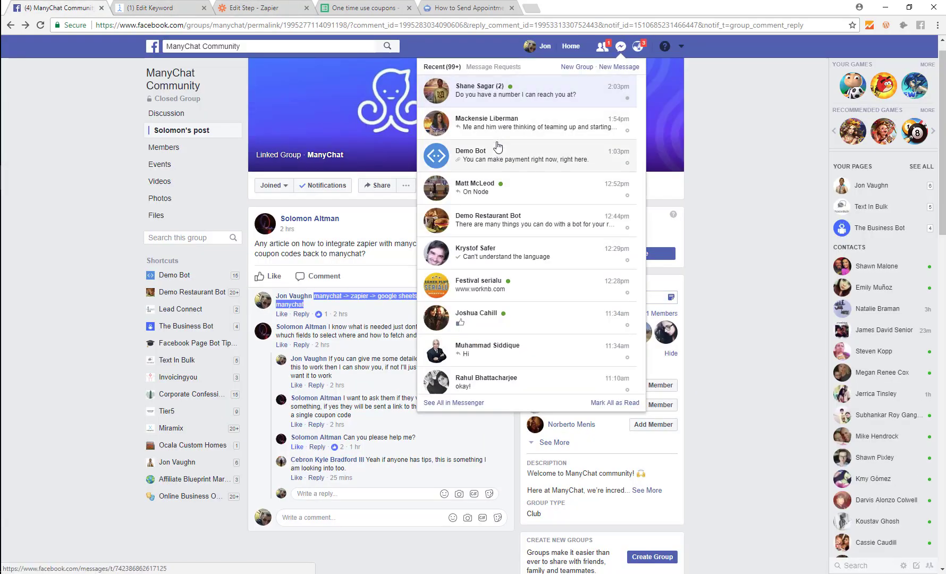
click(494, 151)
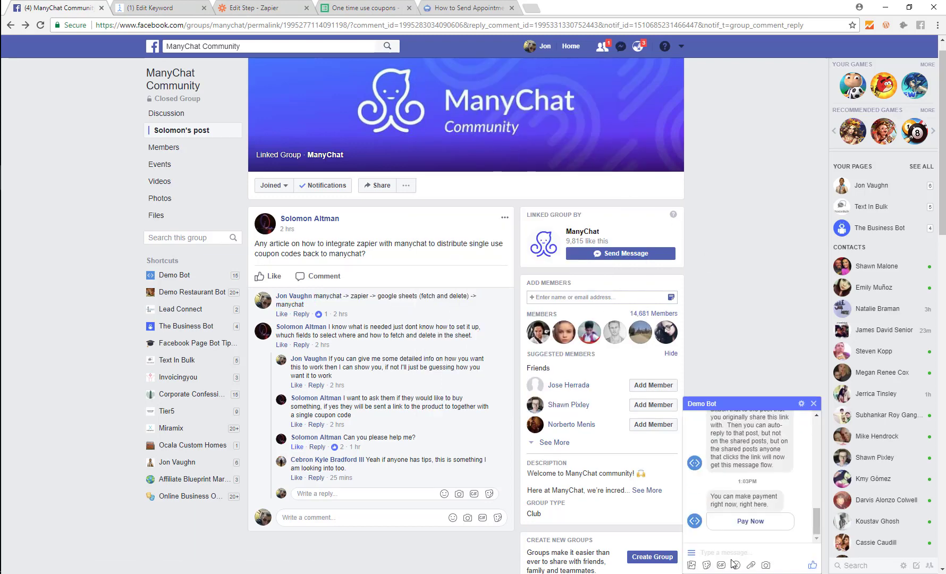
text(one time use coupon)
key(Return)
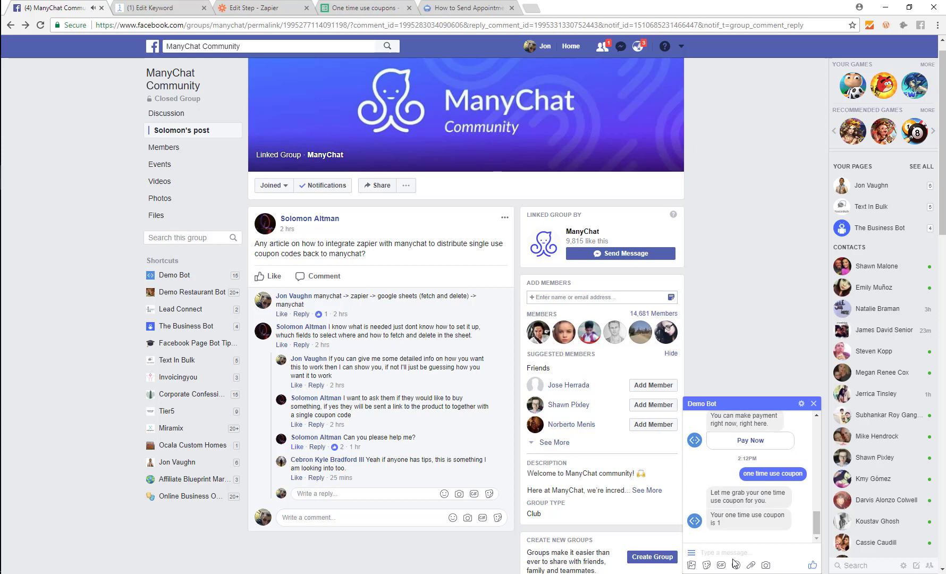
Check cells A2 and B2 in the One time use coupons spreadsheet
click(365, 5)
click(73, 132)
click(100, 133)
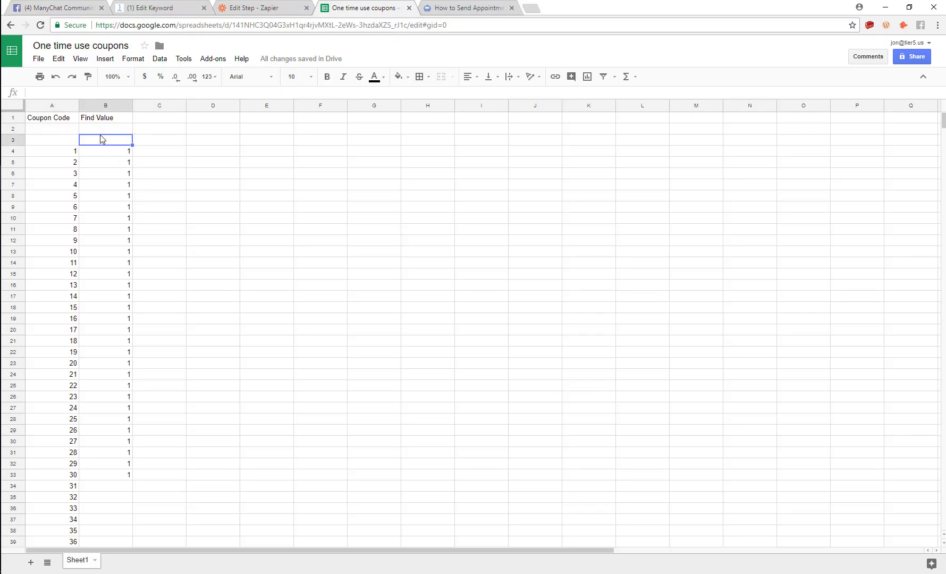
click(102, 141)
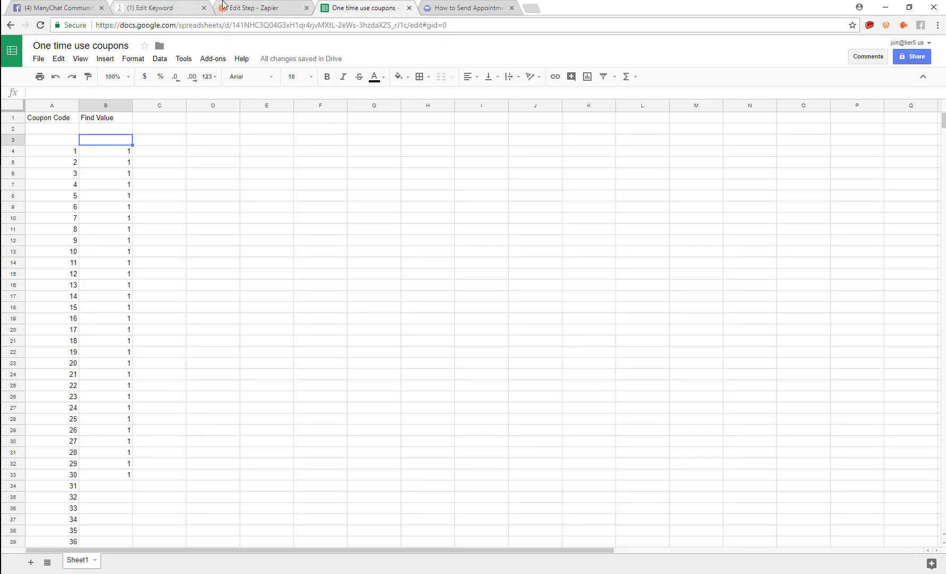
click(265, 7)
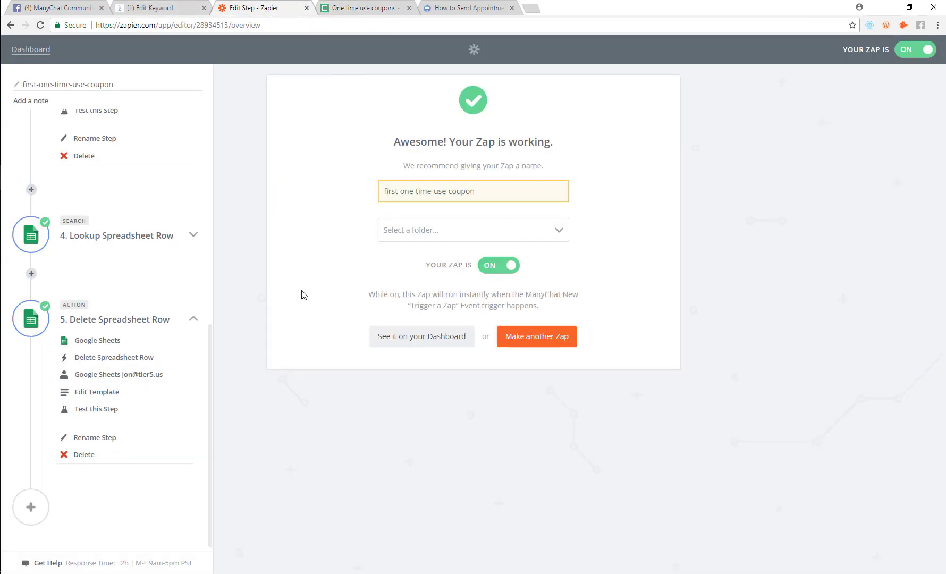
scroll(137, 214, up, 5)
click(96, 359)
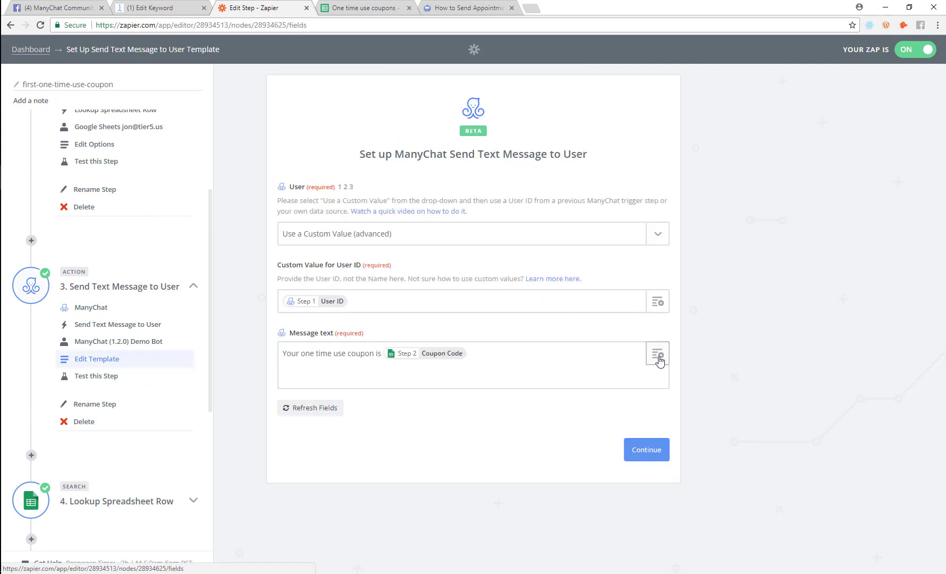
click(658, 358)
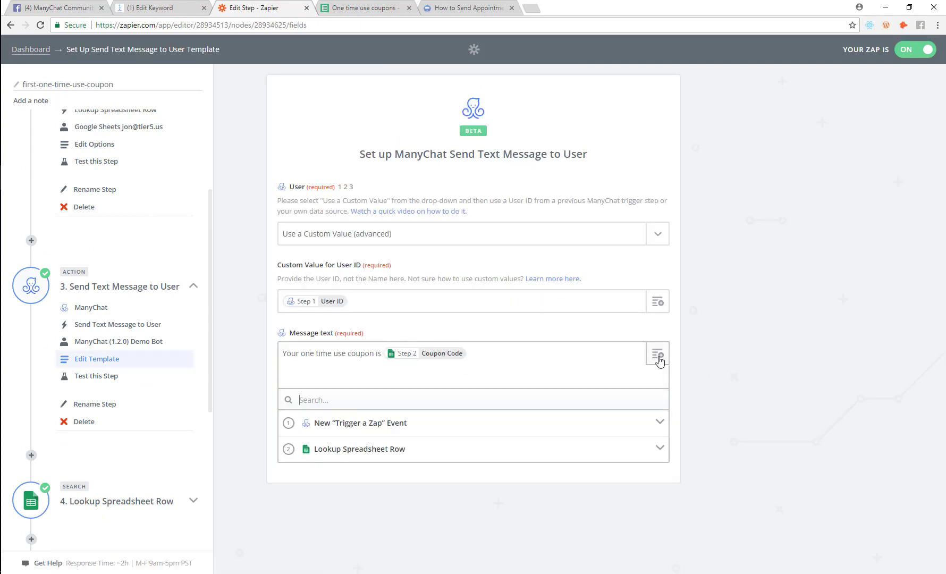
click(452, 455)
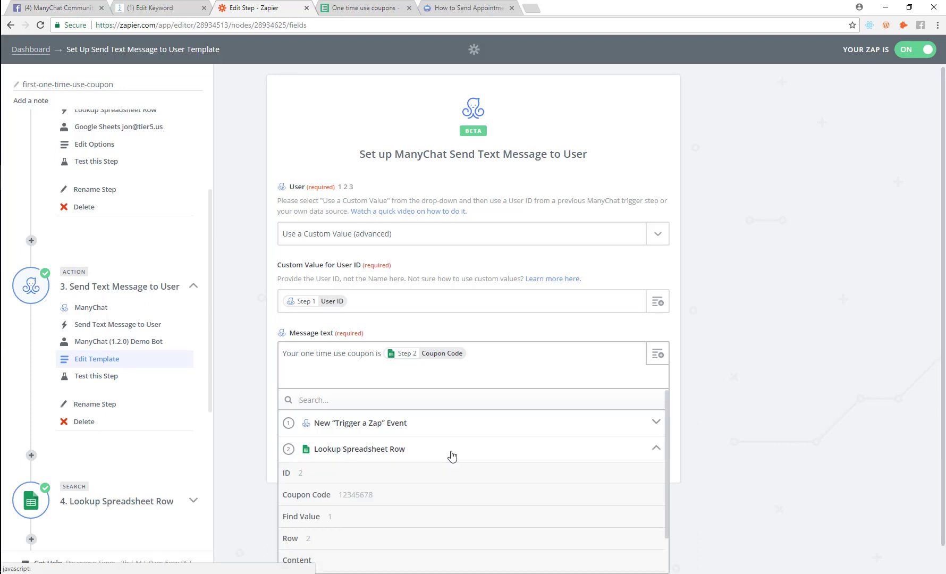
click(371, 500)
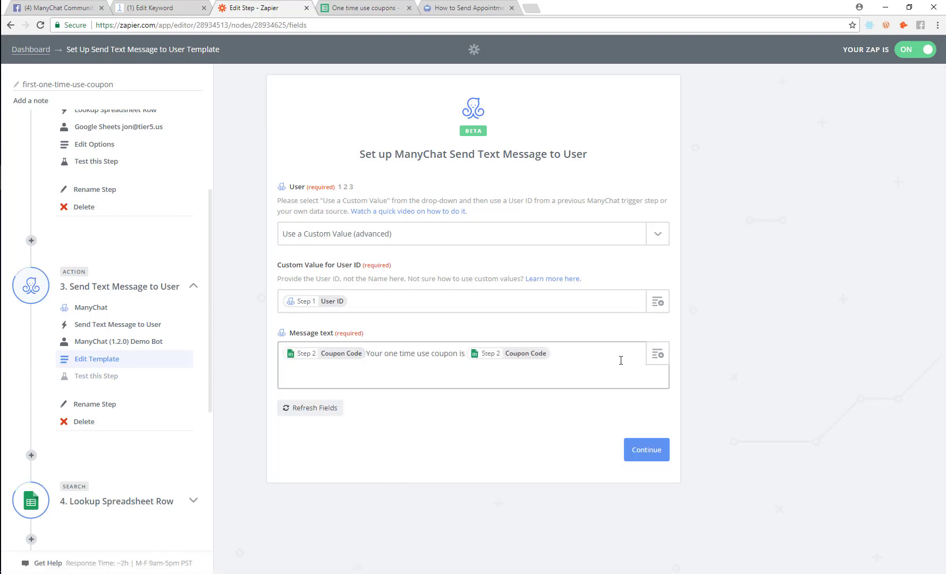
key(BackSpace)
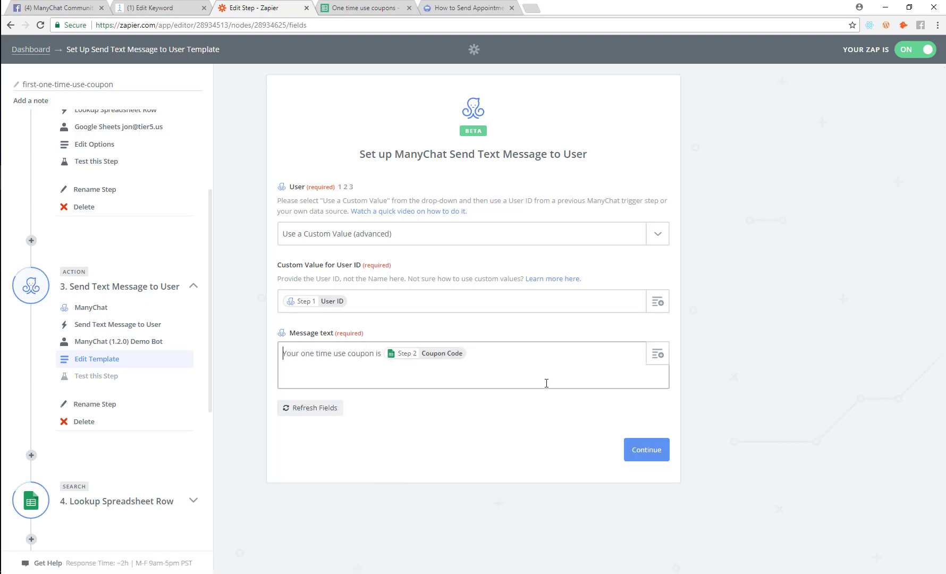
click(645, 449)
click(367, 7)
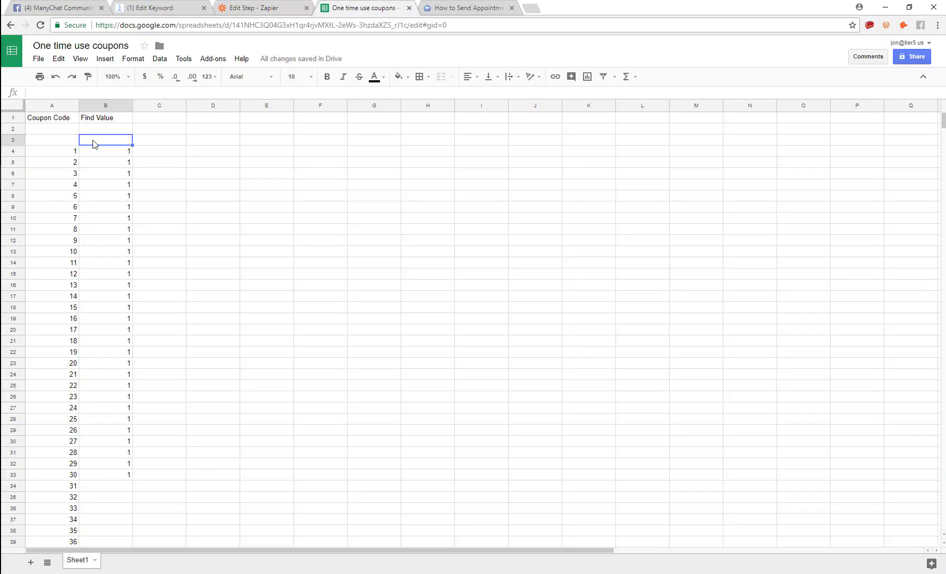
Inspect the A4 formula and the empty cells A2 and A3 of the Coupon Code column
click(51, 155)
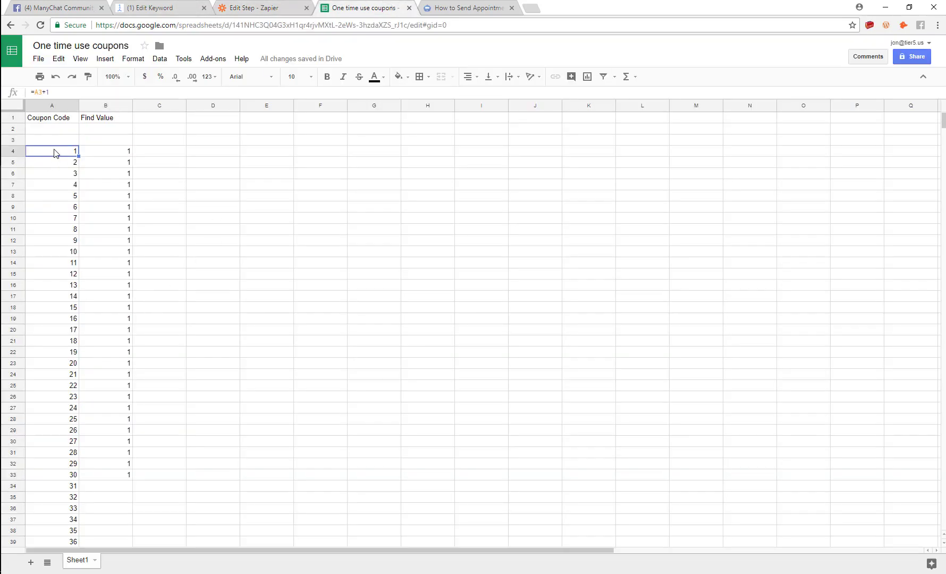
click(57, 137)
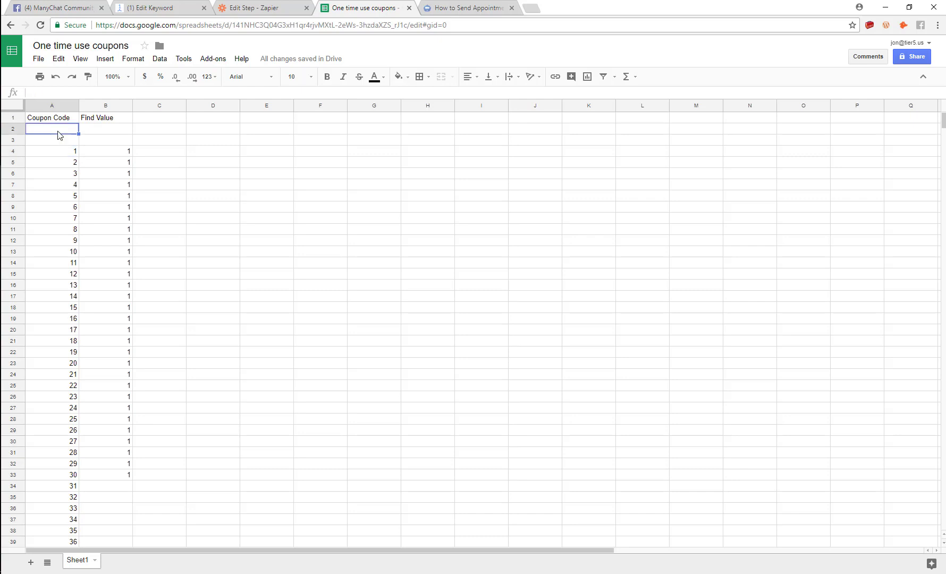
double_click(57, 136)
click(62, 132)
click(59, 142)
double_click(62, 154)
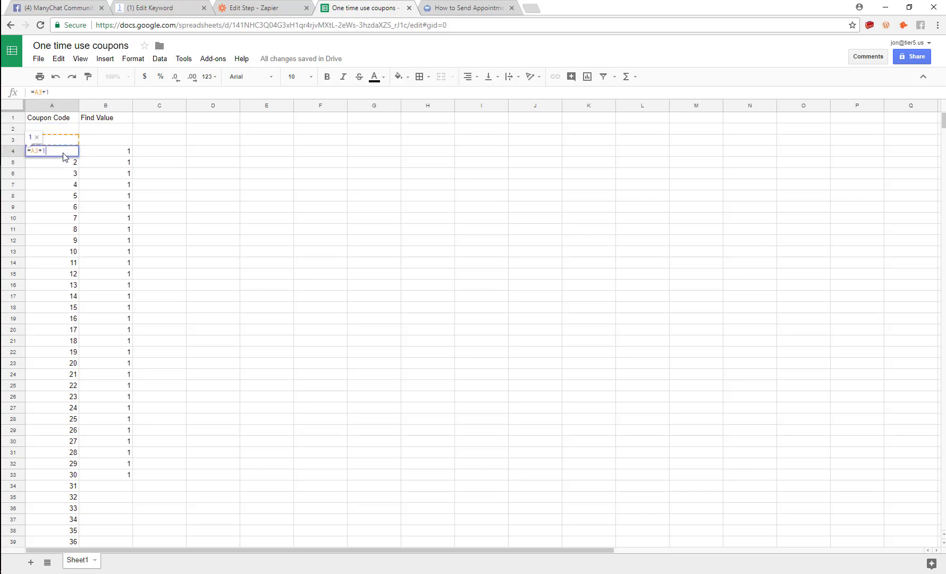
click(63, 161)
double_click(64, 153)
click(64, 170)
click(68, 153)
Enter coupon code 12345678 in A2, copy it into A3 and commit
click(66, 120)
click(67, 130)
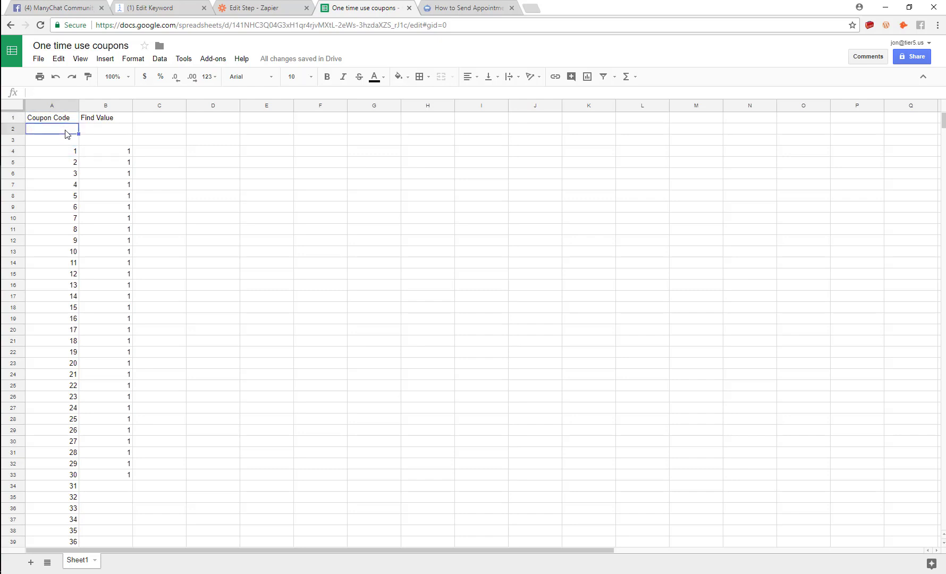
text(12345678)
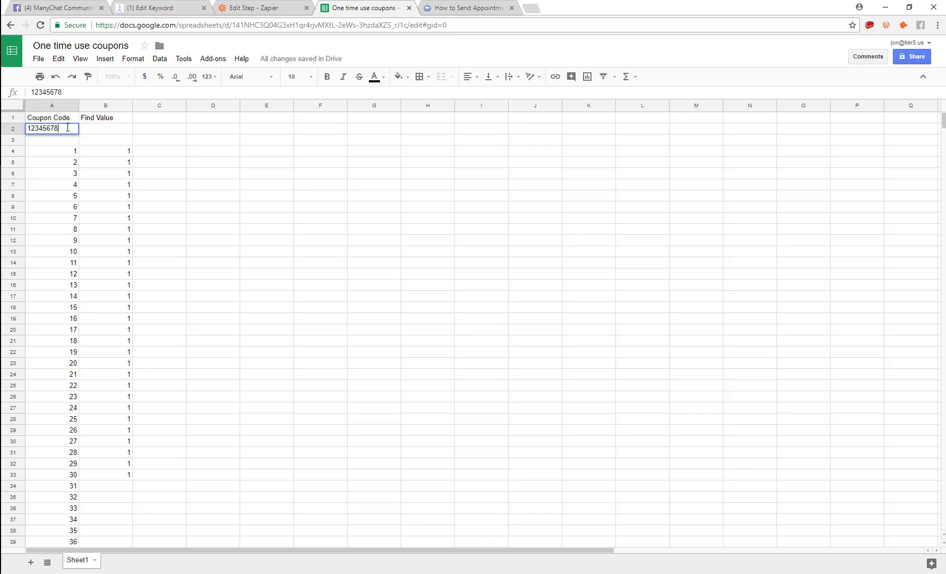
double_click(68, 128)
key(ctrl+c)
click(58, 140)
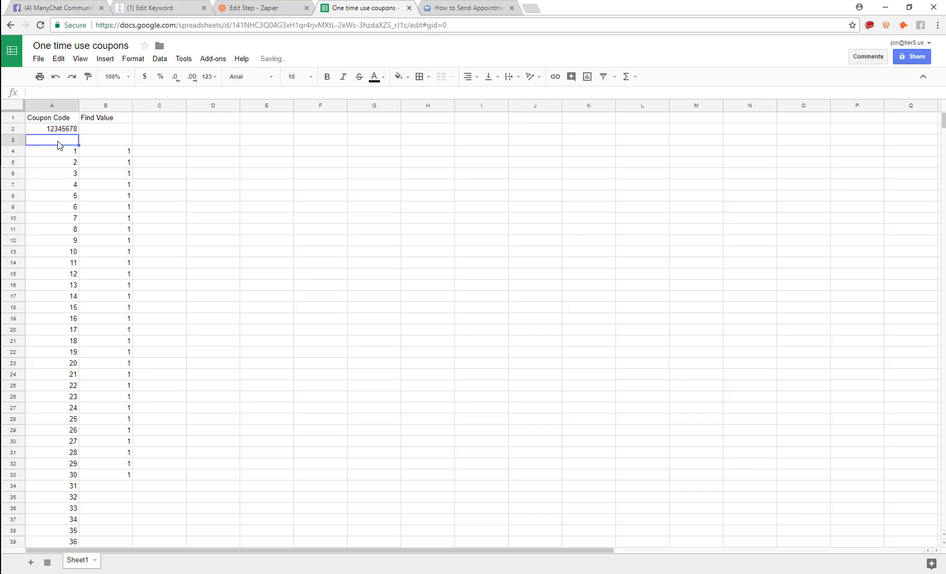
key(ctrl+v)
click(134, 132)
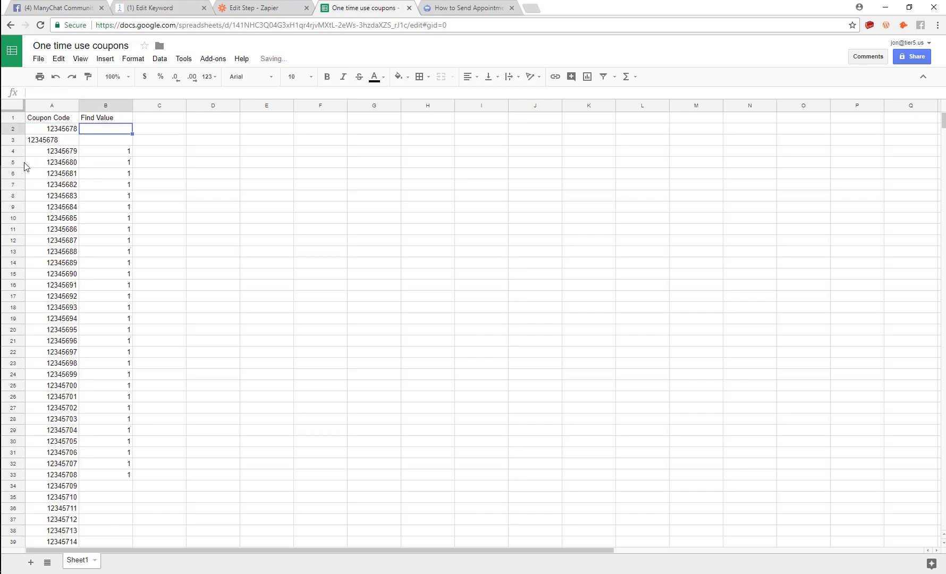
Clear the old coupon codes from column A, from row 4 down and then A2–A3
drag(48, 151, 69, 342)
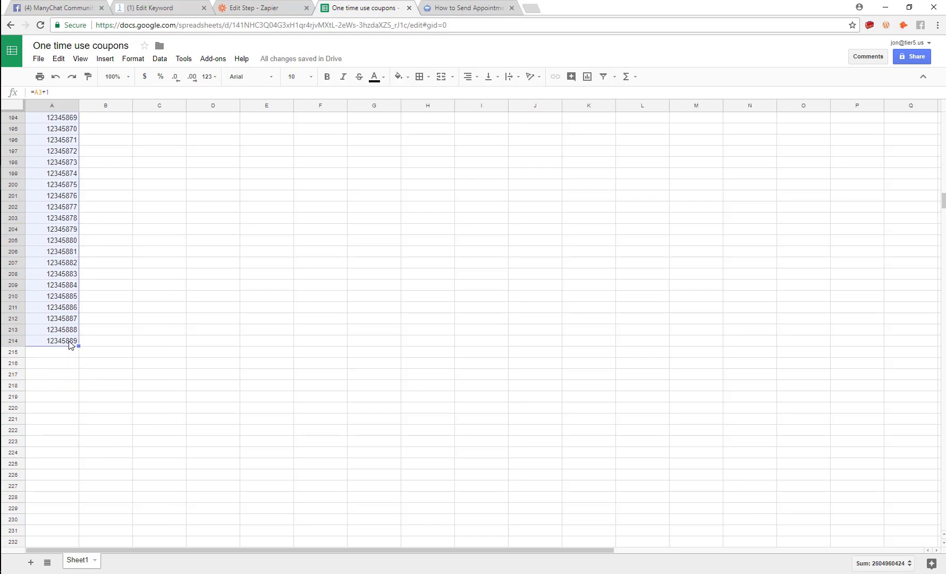
scroll(76, 311, up, 3)
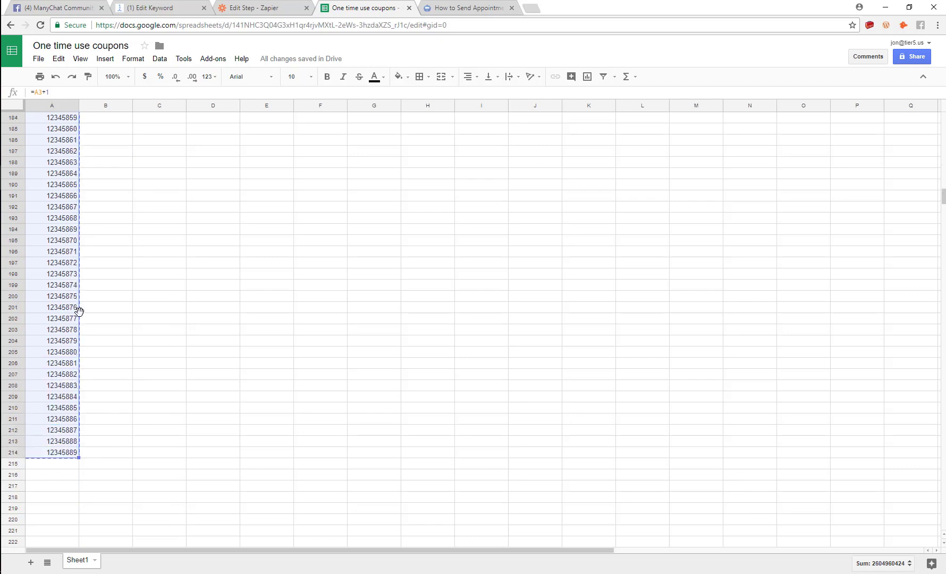
key(Delete)
click(120, 288)
scroll(120, 291, up, 10)
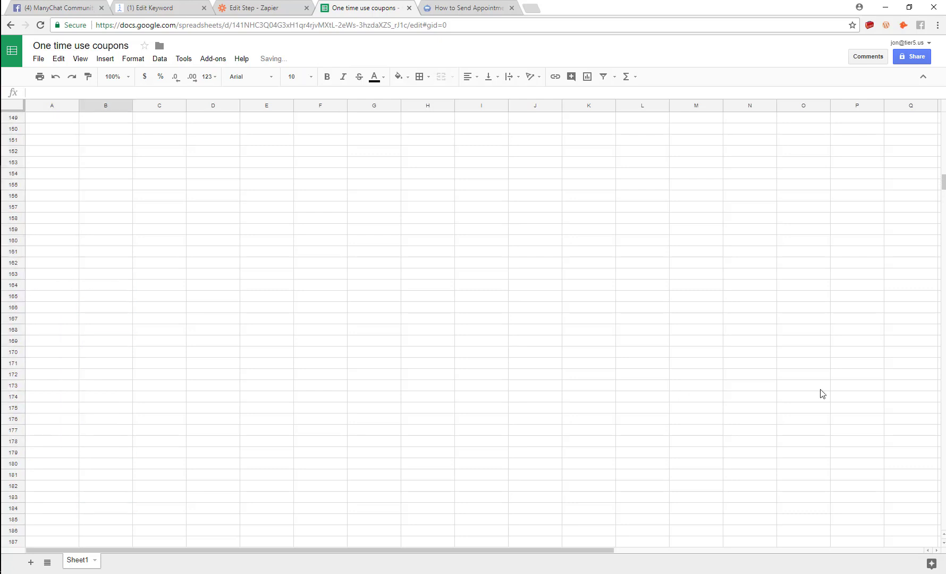
scroll(473, 329, up, 20)
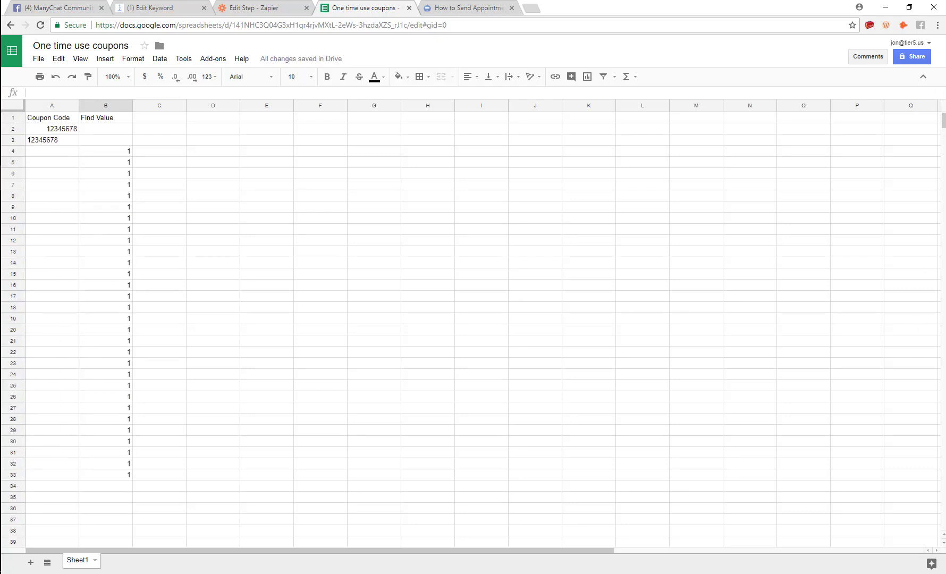
drag(54, 133, 65, 282)
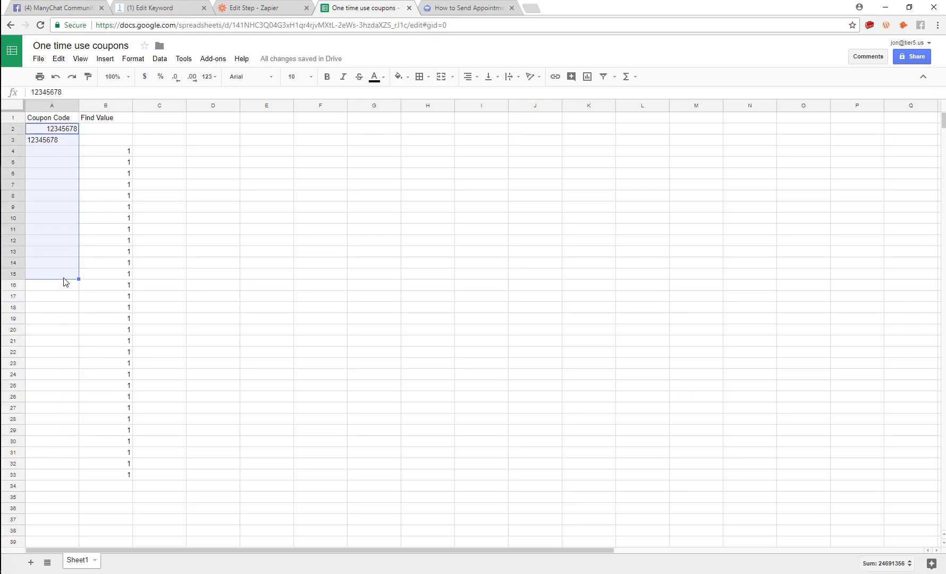
key(Delete)
click(56, 261)
click(59, 321)
click(58, 209)
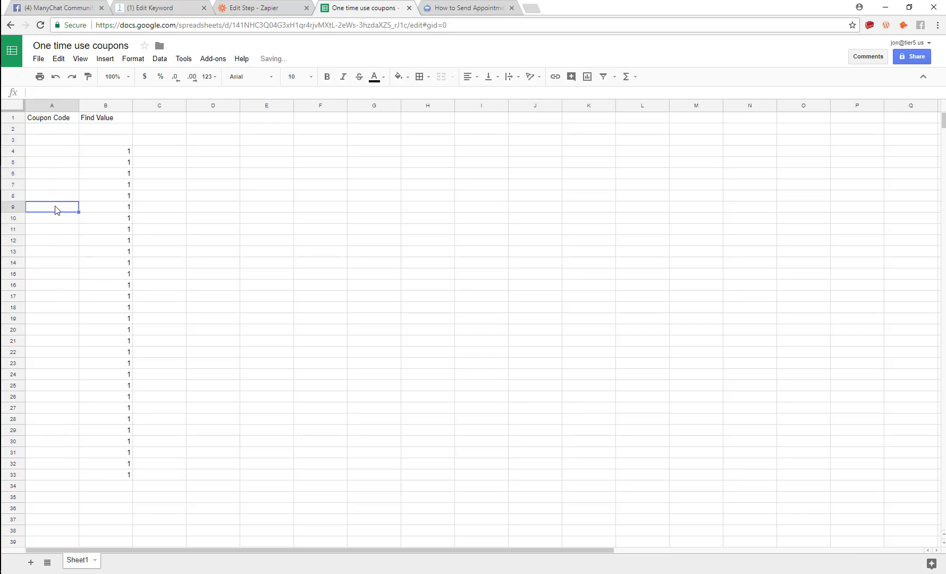
click(60, 163)
drag(62, 232, 62, 241)
click(61, 265)
click(67, 184)
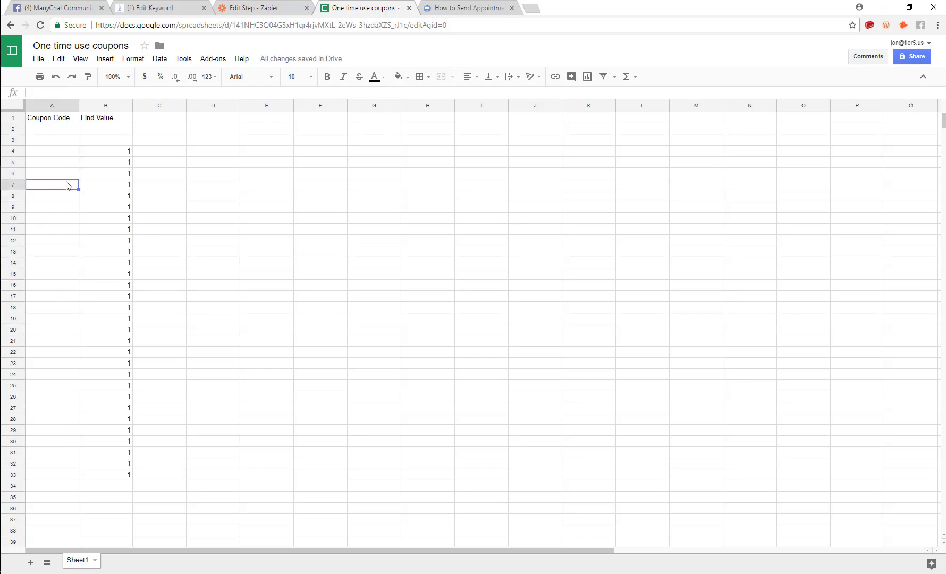
Put 12345678 in A2 and =A2+1 in A3, then fill the formula down to A41
click(58, 132)
key(ctrl+v)
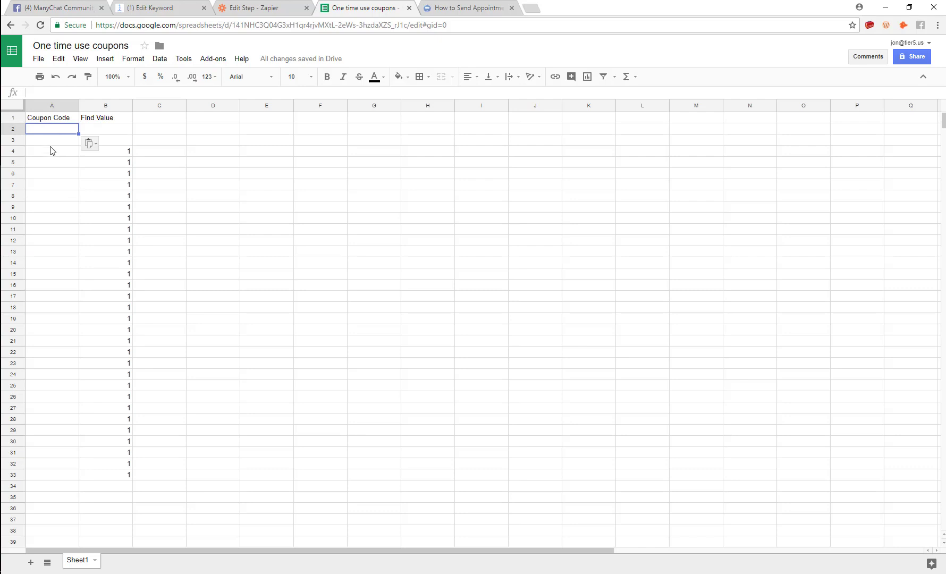
click(52, 140)
click(52, 129)
key(ctrl+v)
click(49, 144)
double_click(54, 128)
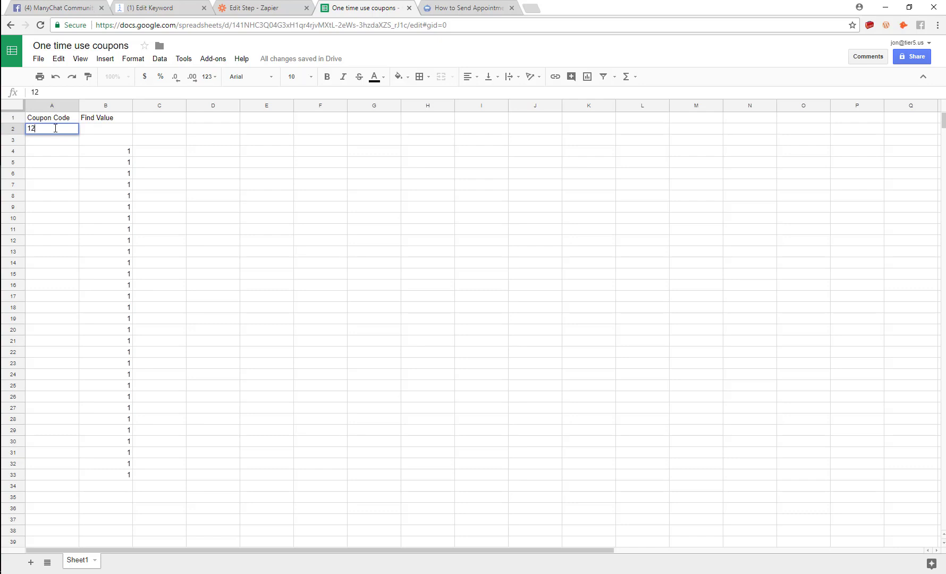
text(12345678)
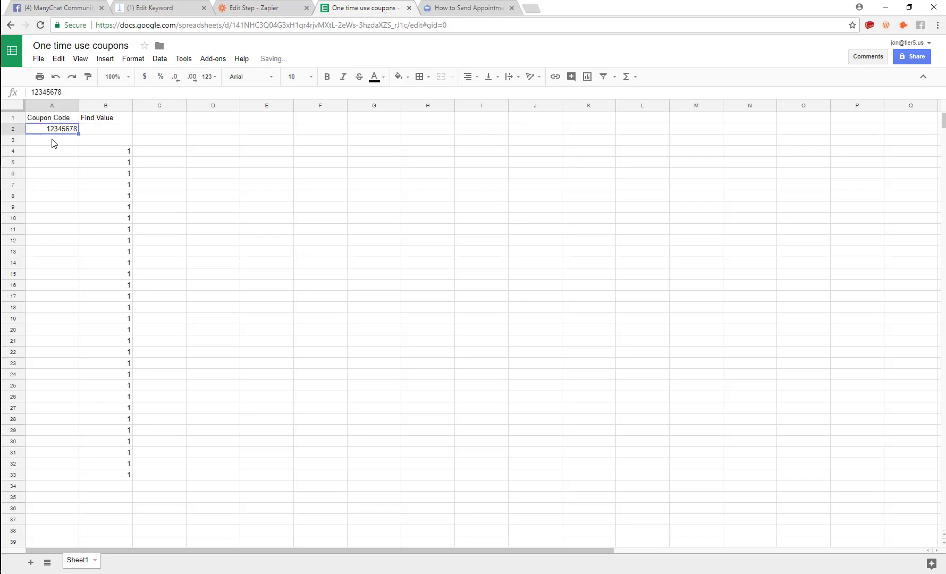
click(53, 142)
text(=)
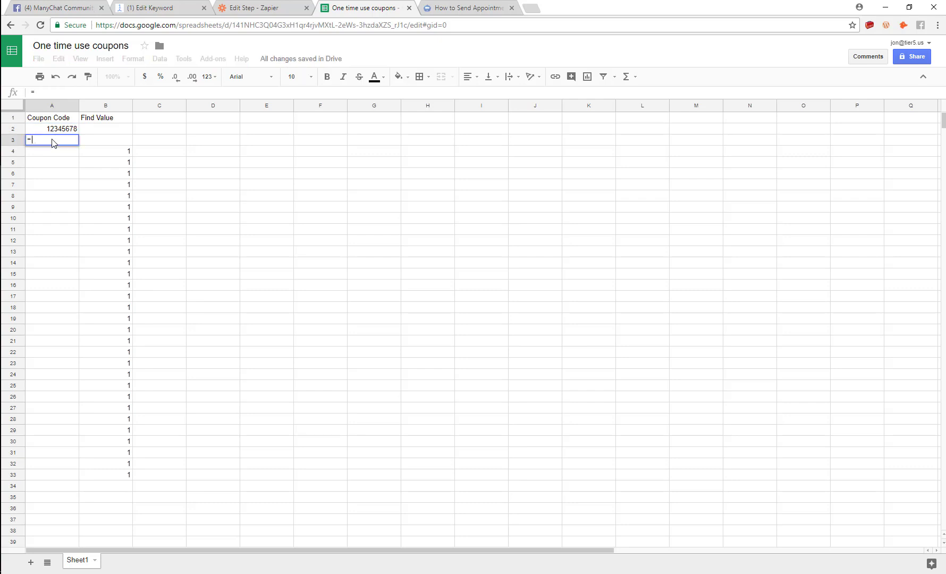
text(A2+1)
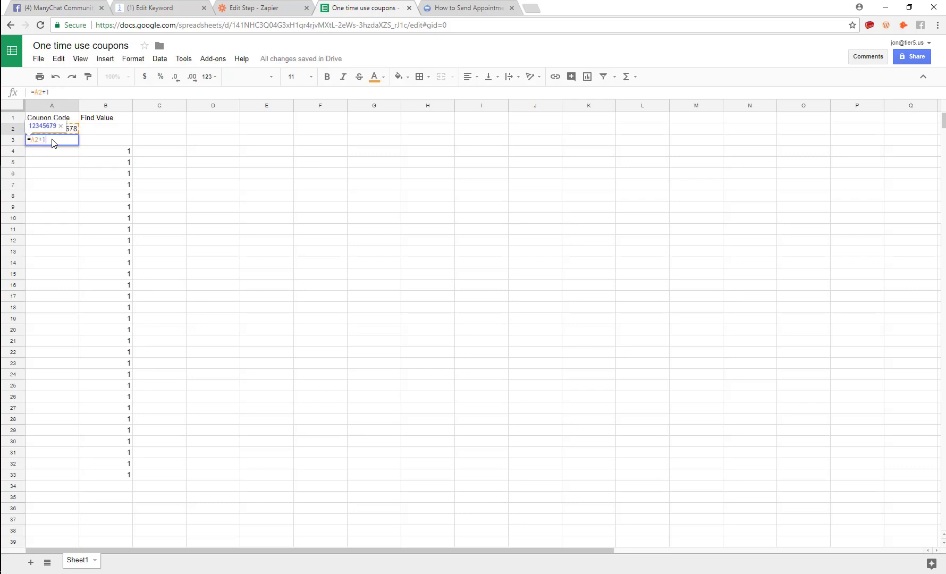
key(Tab)
click(59, 143)
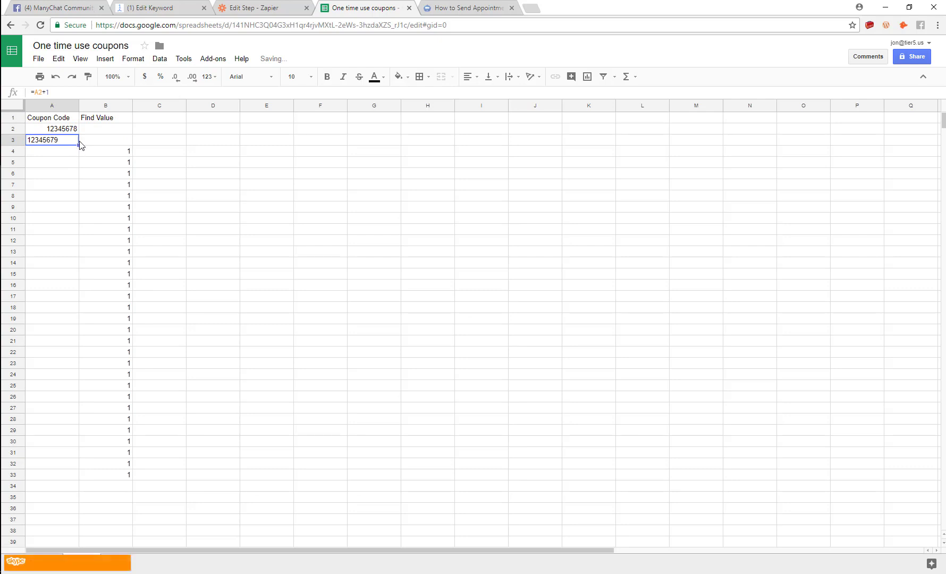
drag(78, 145, 74, 469)
Remove the generated codes A2:A41, leaving A2 selected as the paste target
scroll(127, 411, up, 1)
click(85, 218)
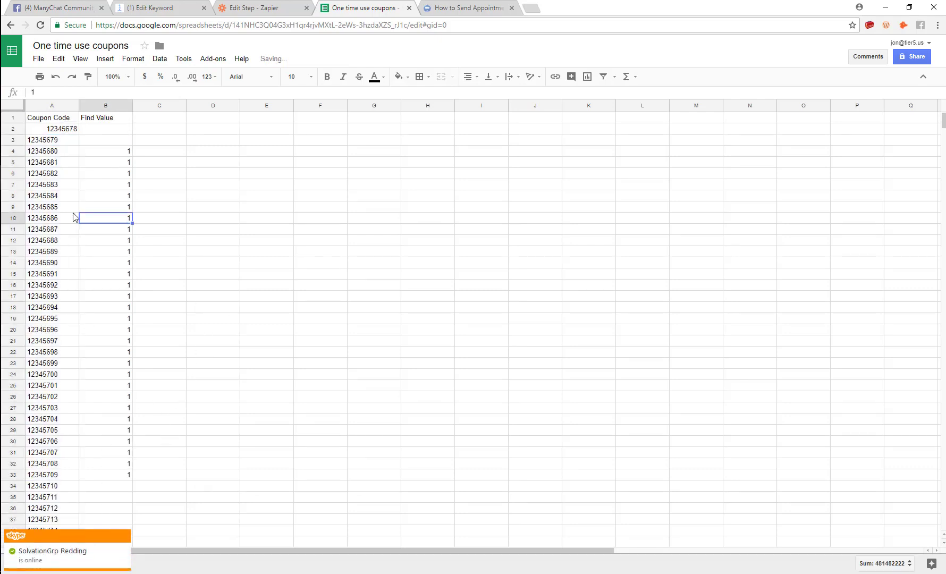
click(45, 128)
drag(47, 192, 64, 411)
key(ctrl+c)
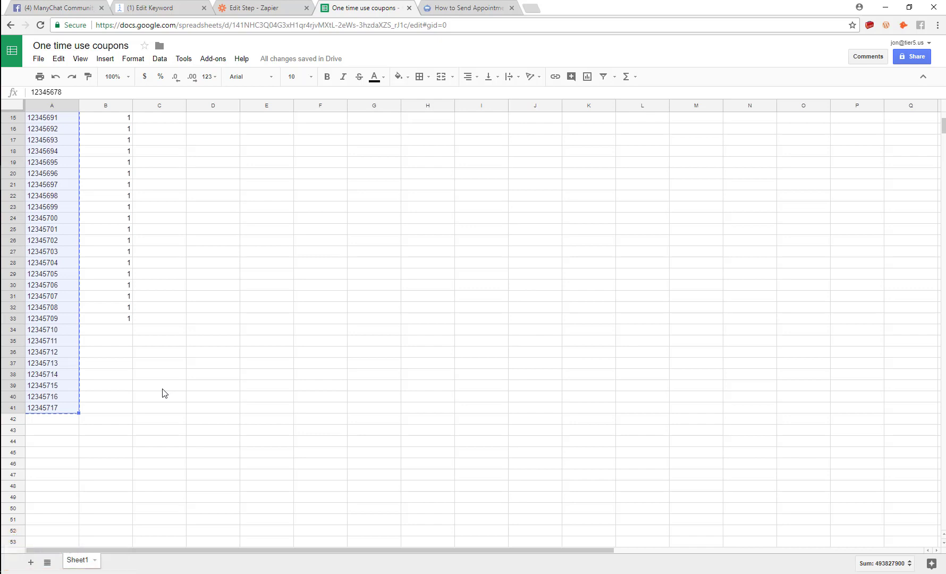
key(Delete)
click(123, 379)
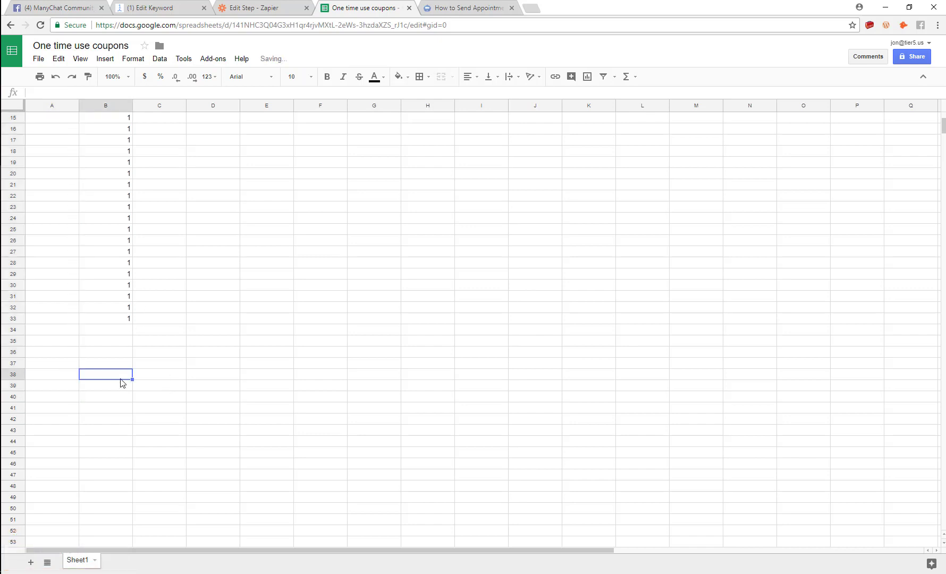
scroll(123, 382, up, 5)
click(65, 131)
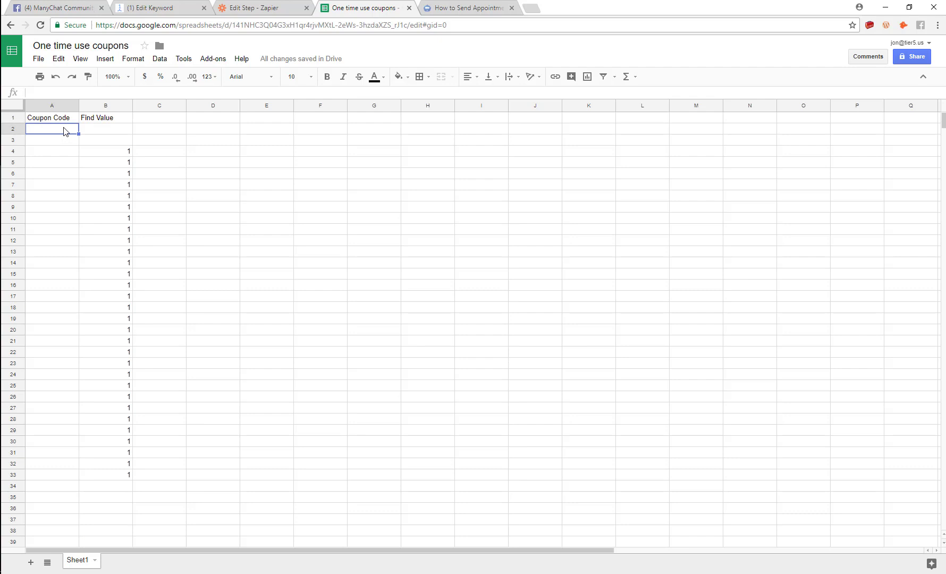
key(Down)
key(Down)
key(Down)
Paste the coupon codes back into column A from A2 and check their formulas
key(Up)
key(Up)
key(Up)
key(ctrl+v)
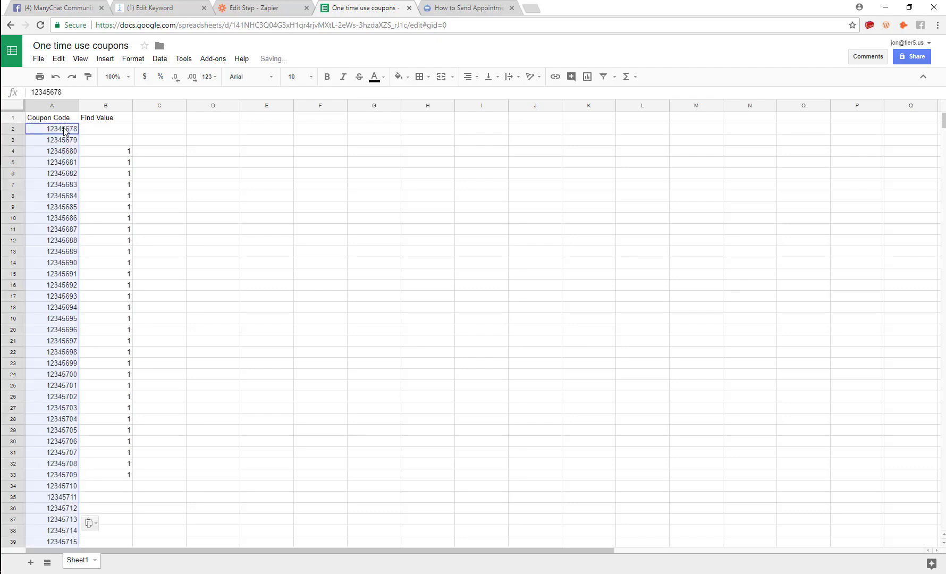
click(234, 166)
click(66, 140)
click(57, 168)
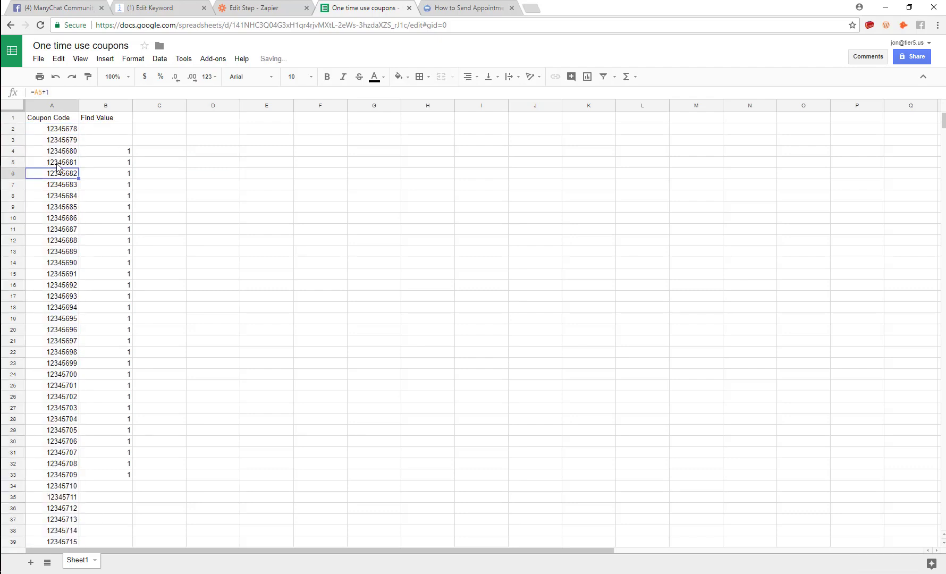
click(59, 153)
click(59, 132)
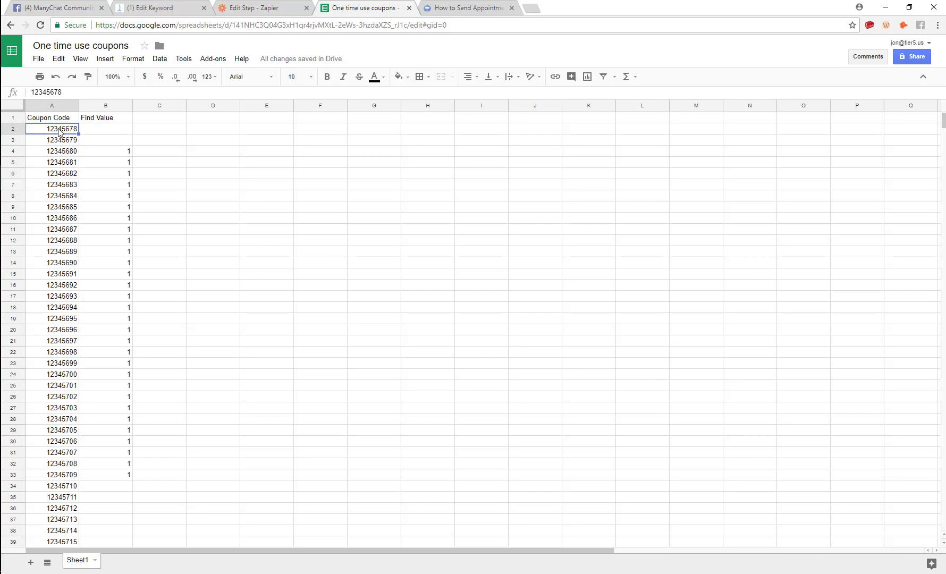
Paste the coupon codes into column D starting at D5 and review the D6 formula
click(218, 132)
click(211, 162)
key(ctrl+v)
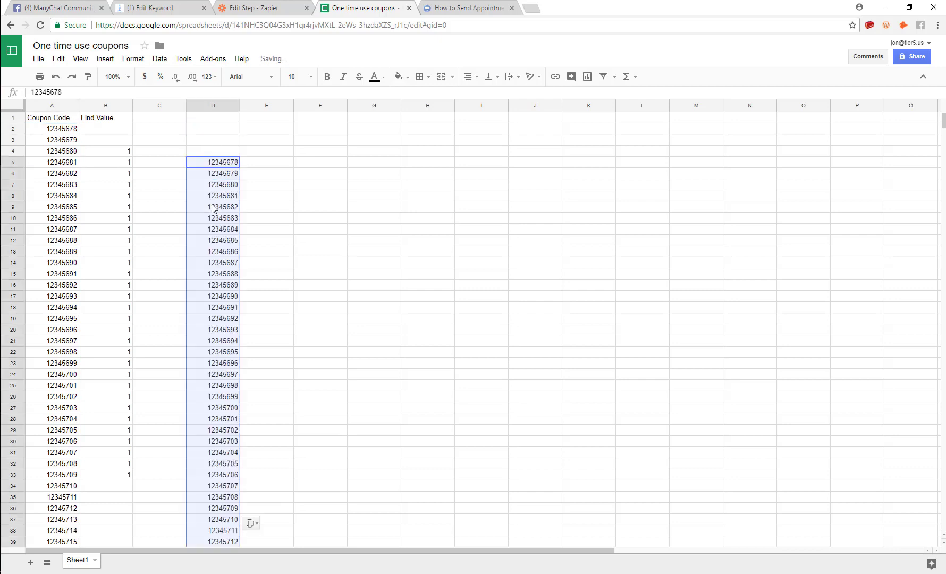
click(220, 174)
click(221, 183)
click(220, 177)
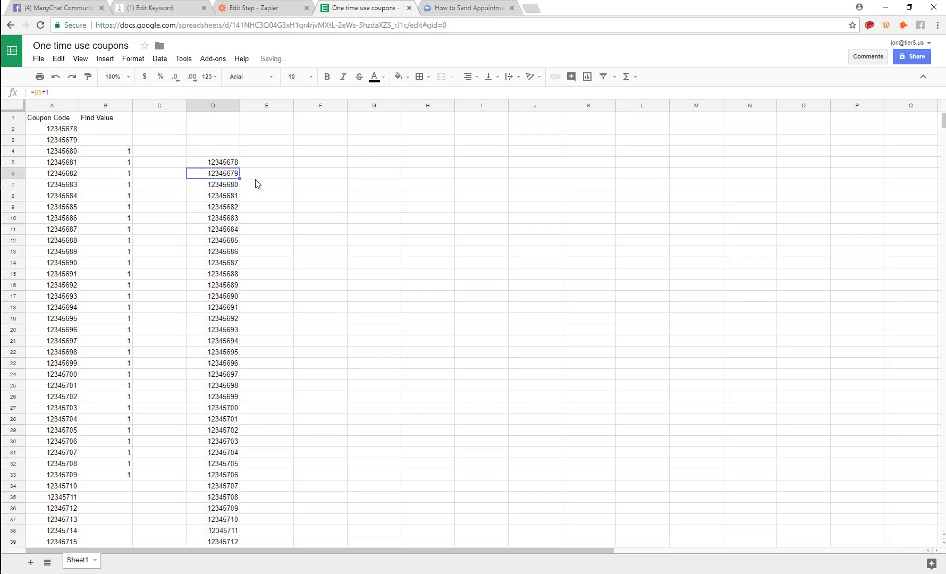
click(227, 166)
key(Down)
click(74, 94)
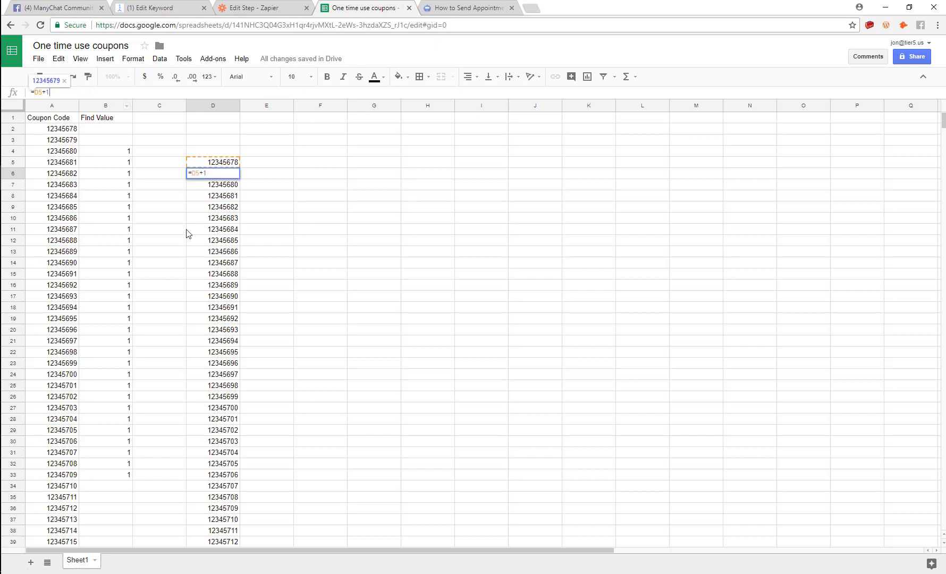
click(210, 219)
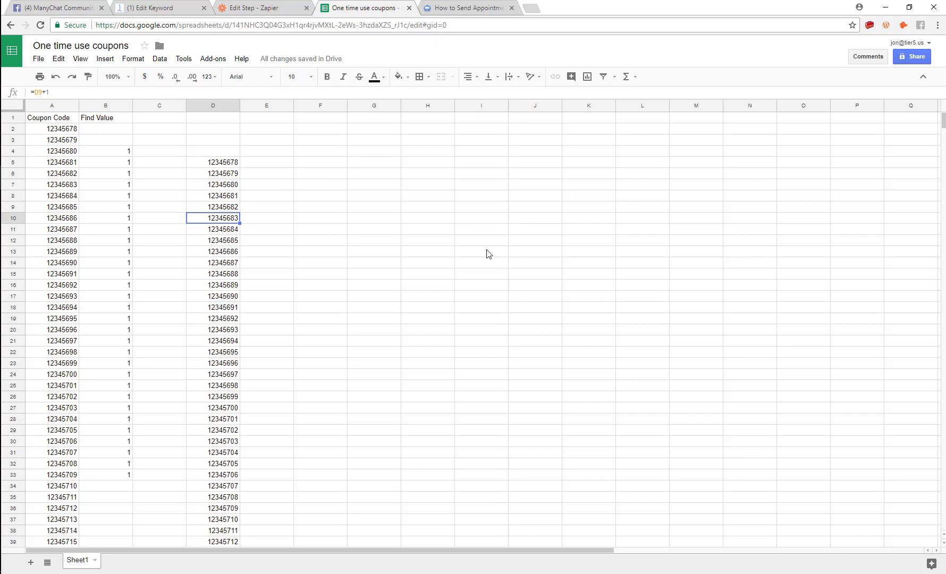
Check the incrementing formulas down column A from A2 through A4
click(60, 129)
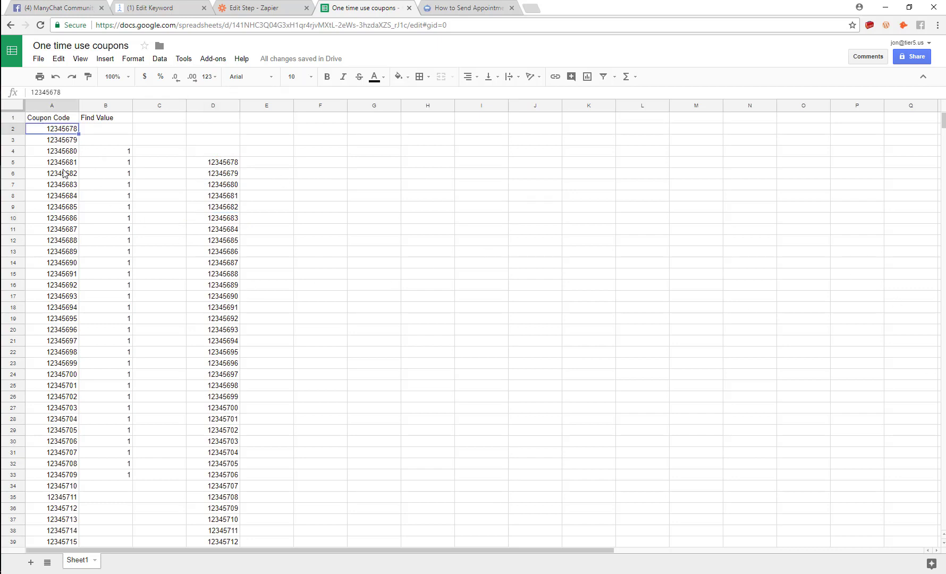
click(60, 152)
click(57, 172)
click(59, 198)
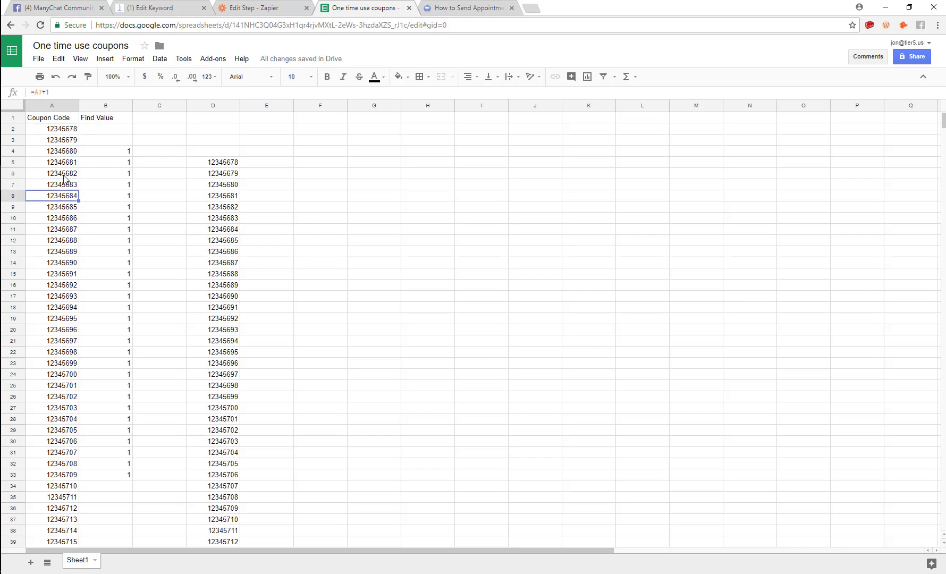
click(63, 137)
click(68, 198)
click(63, 173)
click(62, 154)
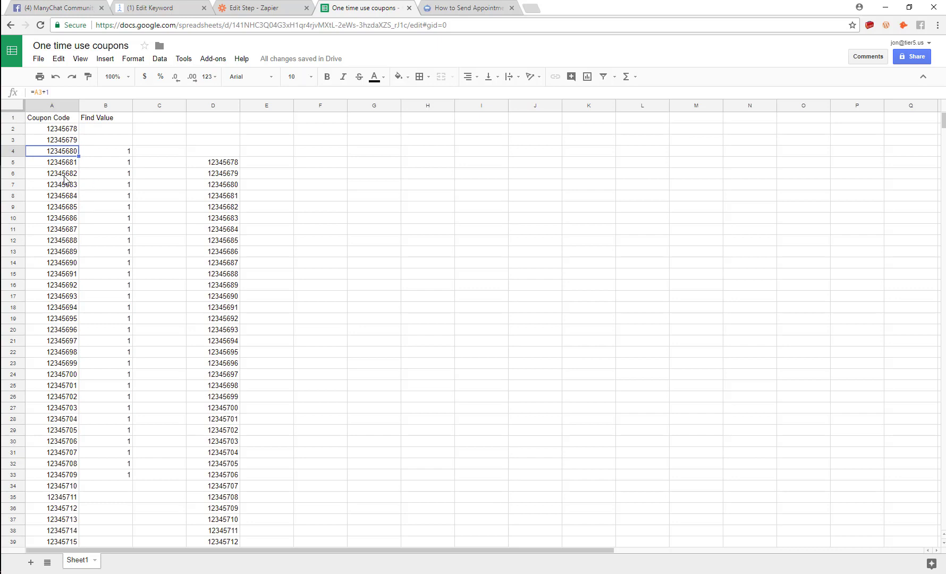
Verify D5 starts the sequence and D6 adds one, then select formulas D6:D20
click(221, 164)
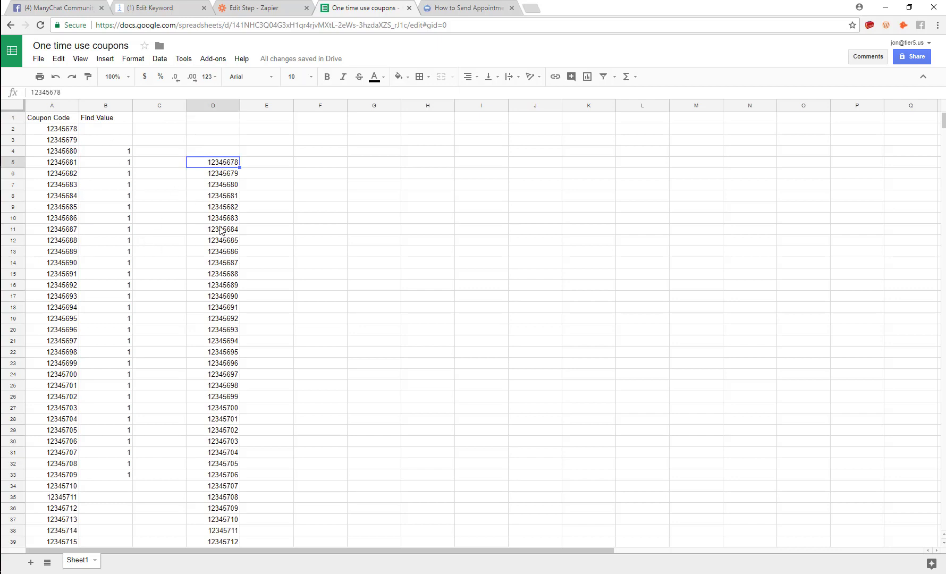
click(220, 230)
click(227, 187)
click(225, 176)
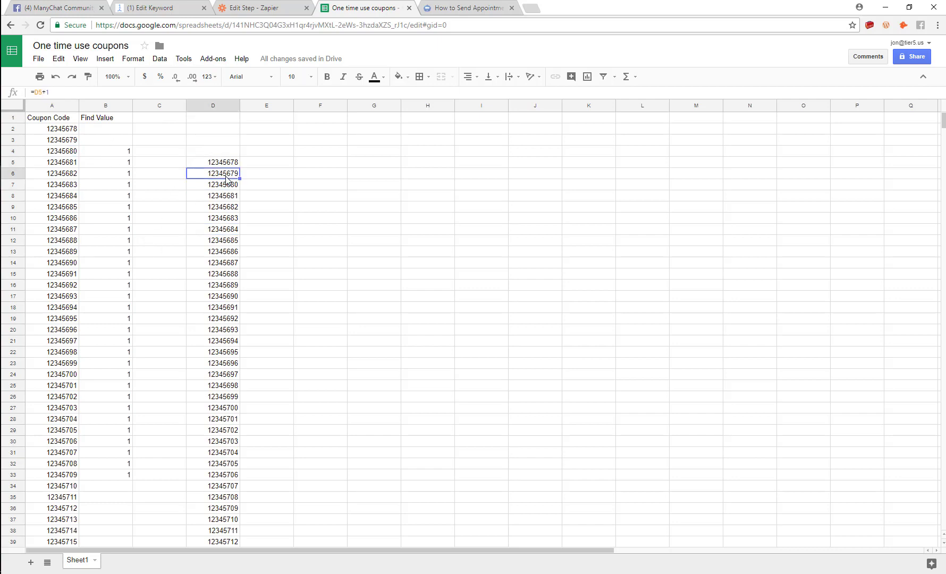
drag(226, 179, 226, 329)
Copy formulas D6:D20 to G10 and confirm G14 refers to G13
key(ctrl+c)
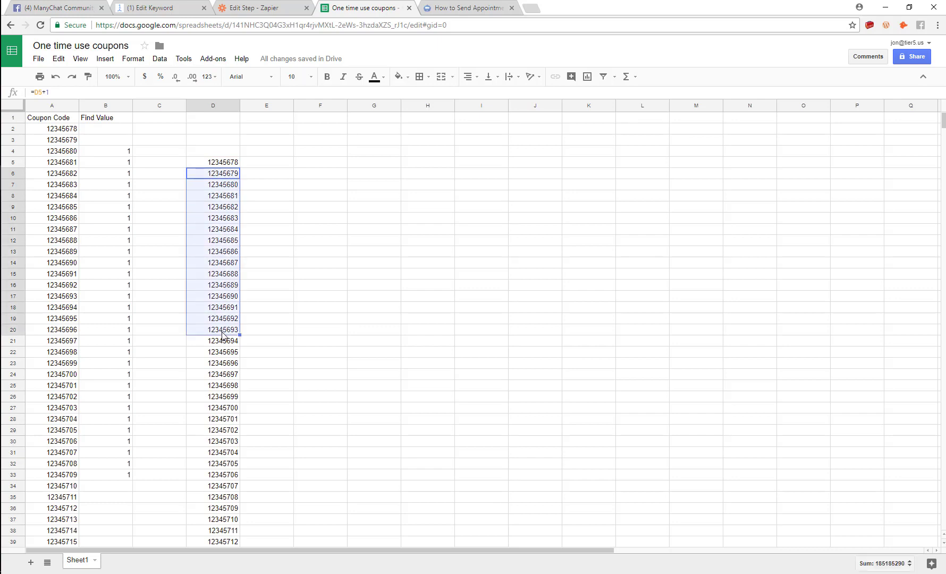
click(369, 218)
key(ctrl+v)
click(394, 267)
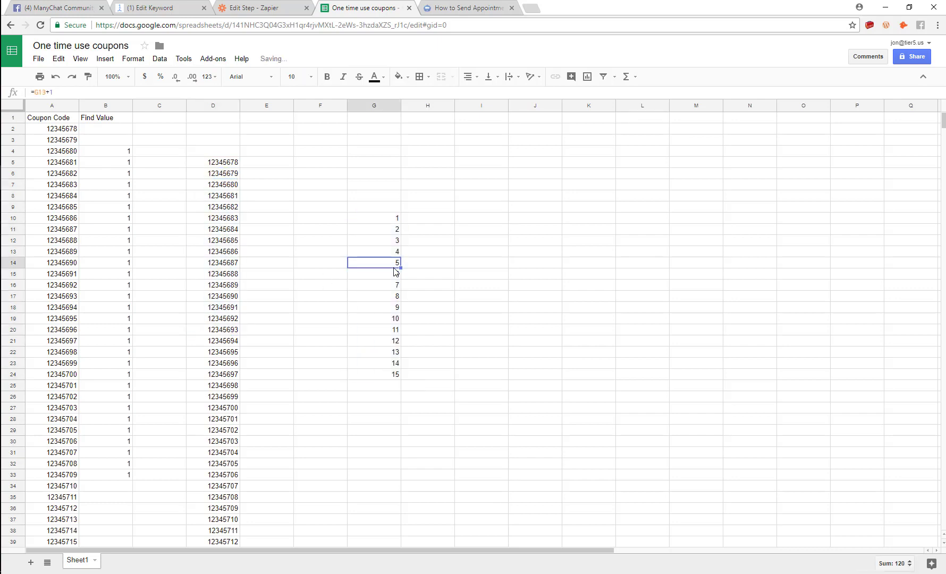
click(388, 233)
click(385, 264)
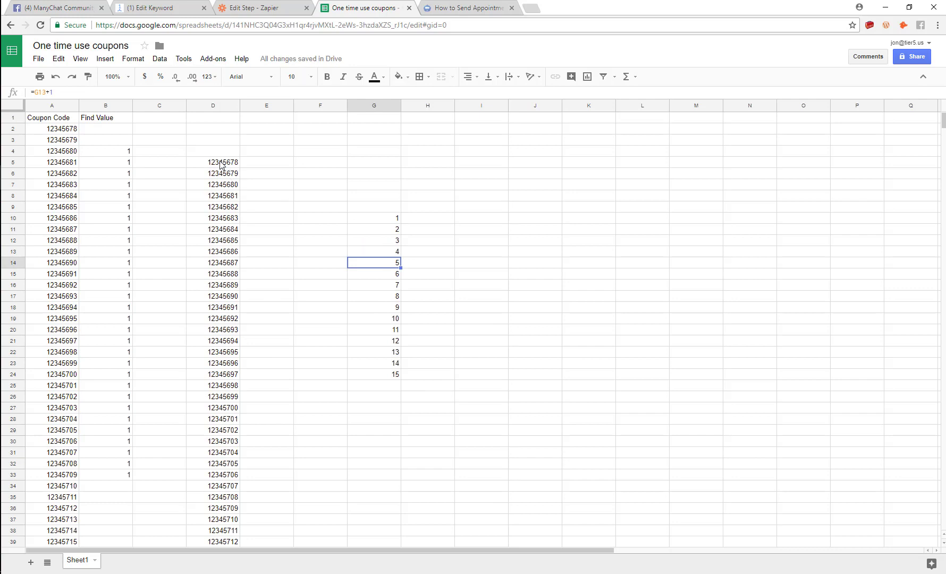
Copy the column A coupon codes into column I starting at I24 and verify I25 adds one
drag(49, 130, 70, 422)
right_click(65, 401)
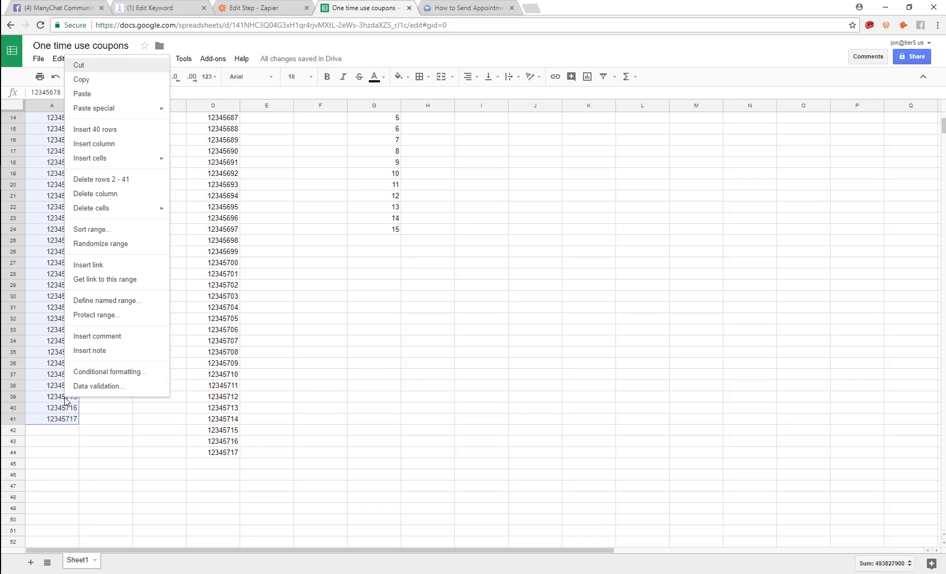
click(108, 79)
click(461, 232)
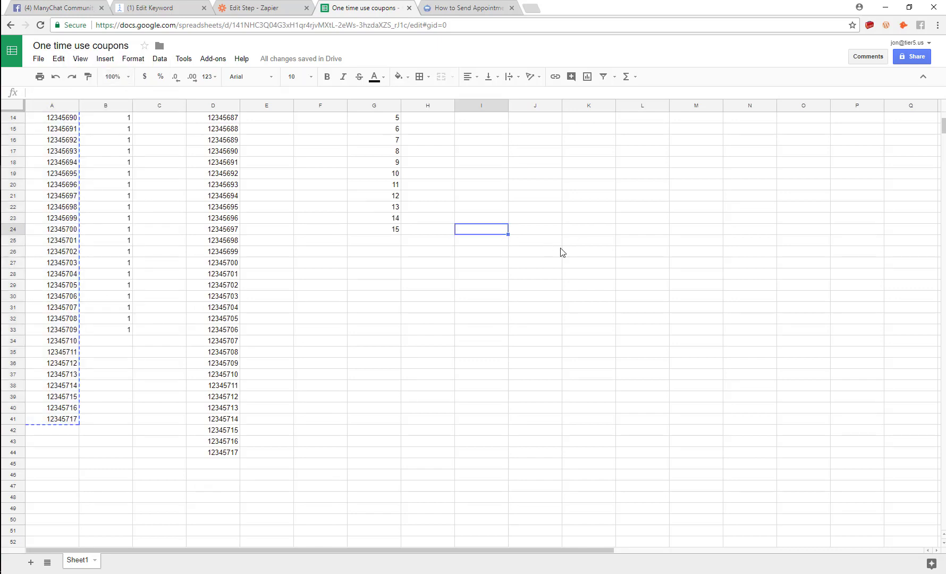
key(ctrl+v)
click(496, 298)
click(493, 274)
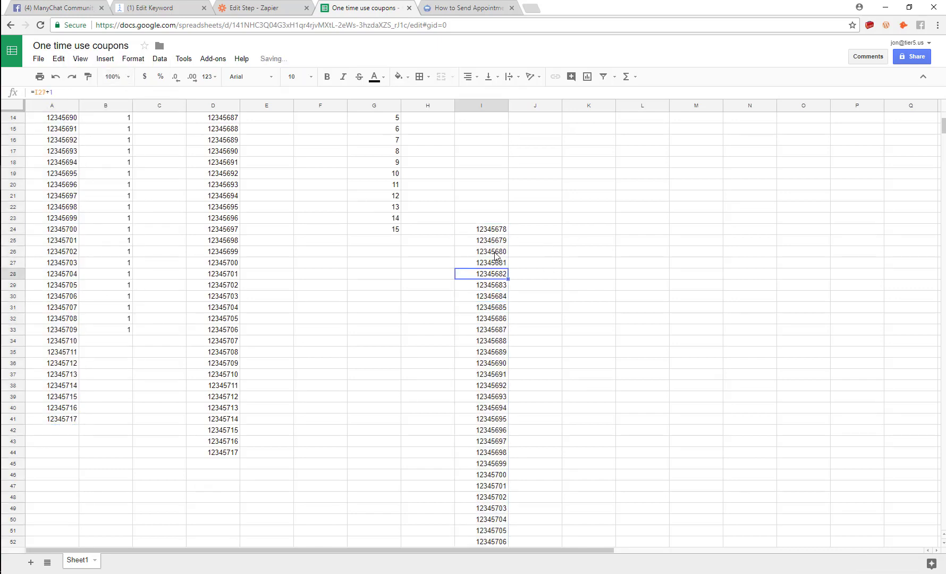
click(491, 240)
click(488, 230)
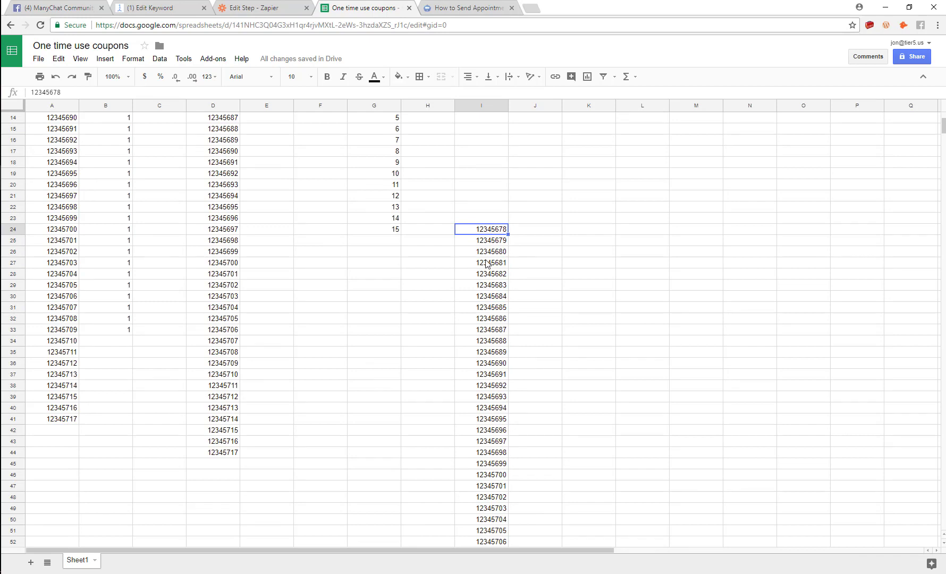
click(486, 262)
click(492, 239)
click(493, 230)
click(273, 7)
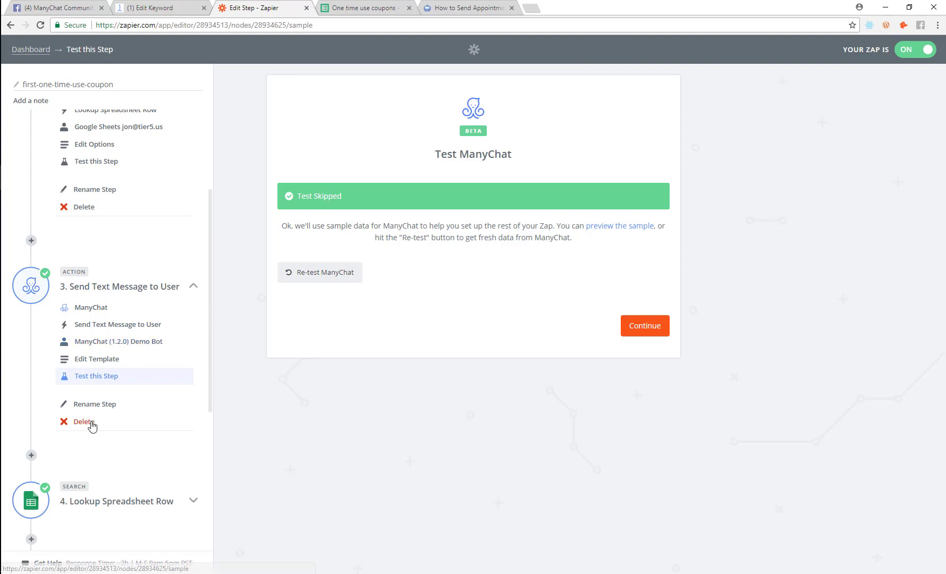
Switch step 5's Google Sheets action from Delete to Update Spreadsheet Row and save
scroll(97, 425, down, 3)
scroll(103, 446, down, 2)
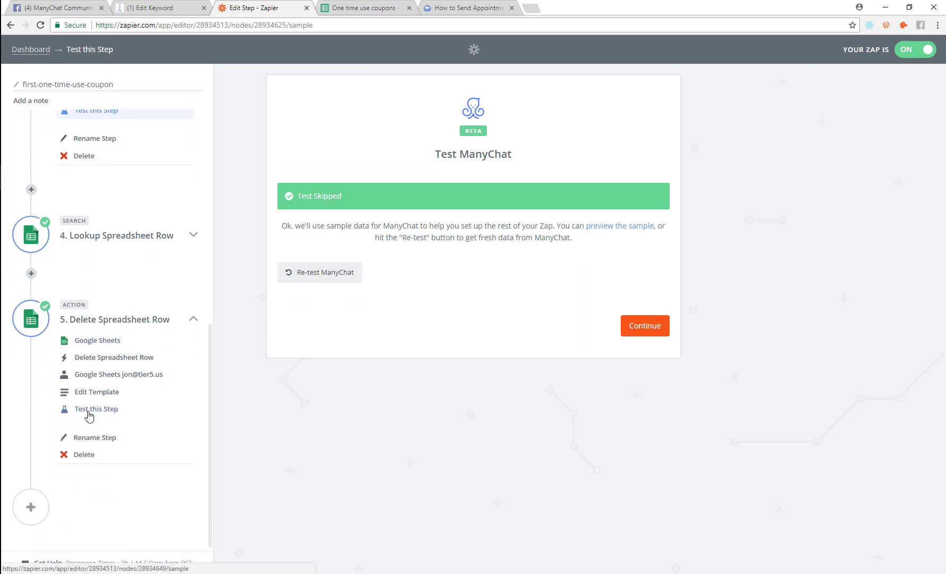
click(104, 362)
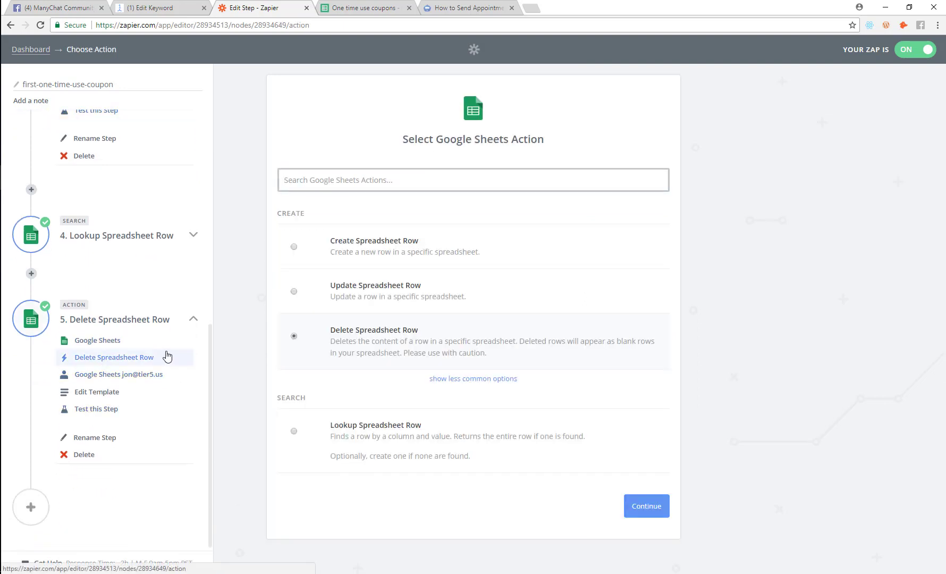
click(295, 292)
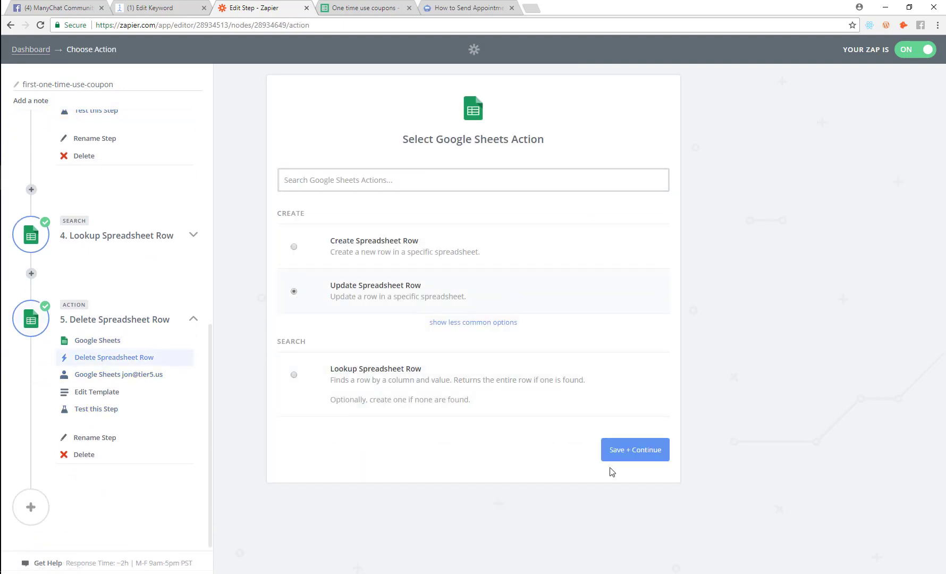
click(637, 451)
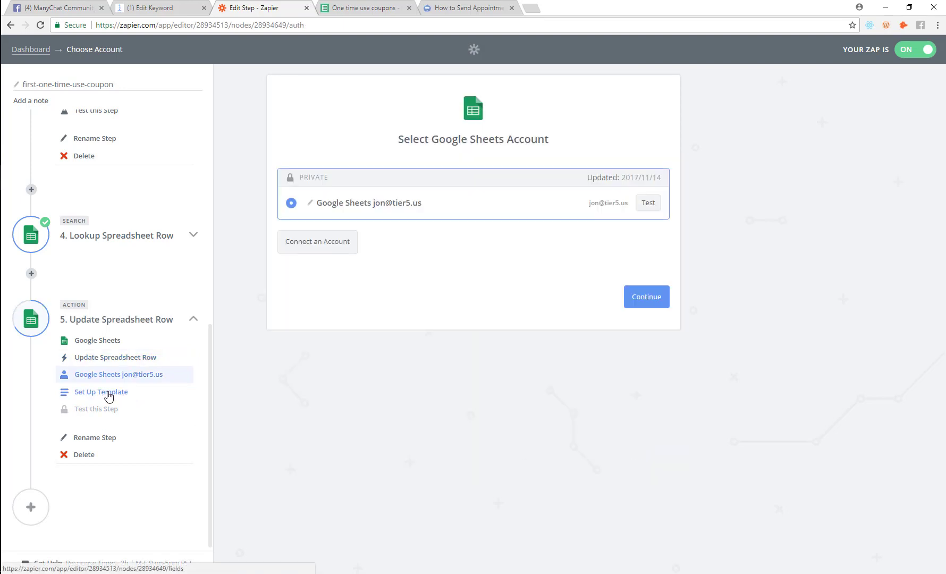
Keep the connected Google Sheets account and set Row to Use a Custom Value (advanced)
click(655, 298)
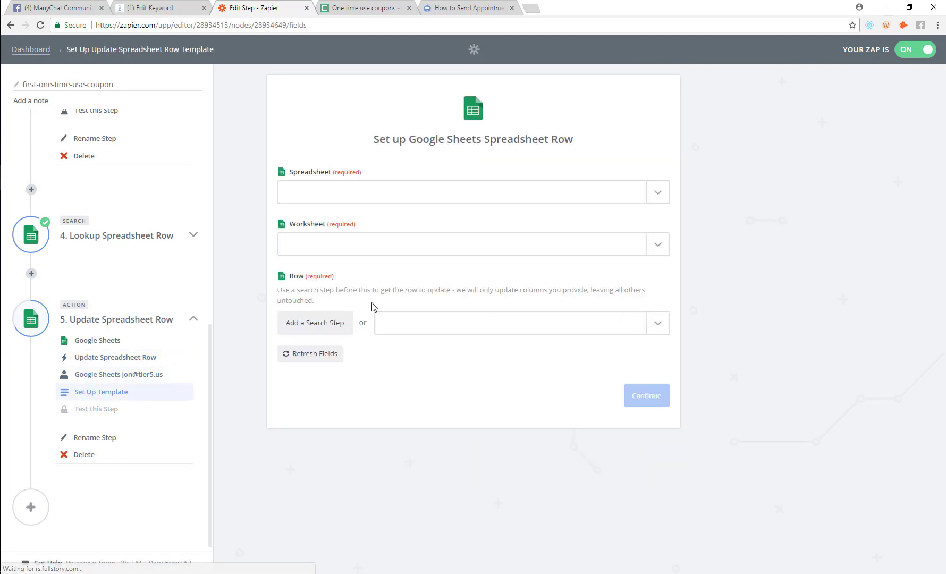
click(361, 187)
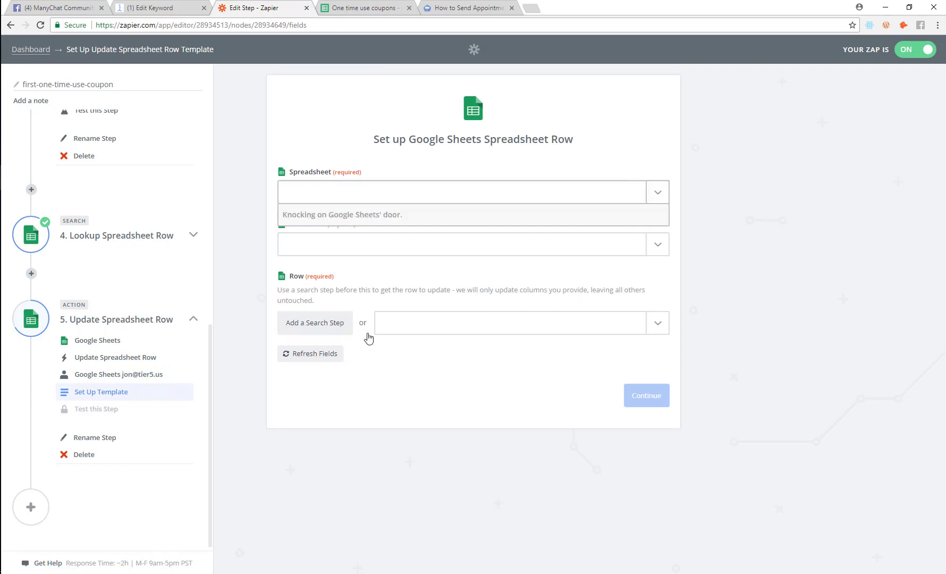
click(700, 284)
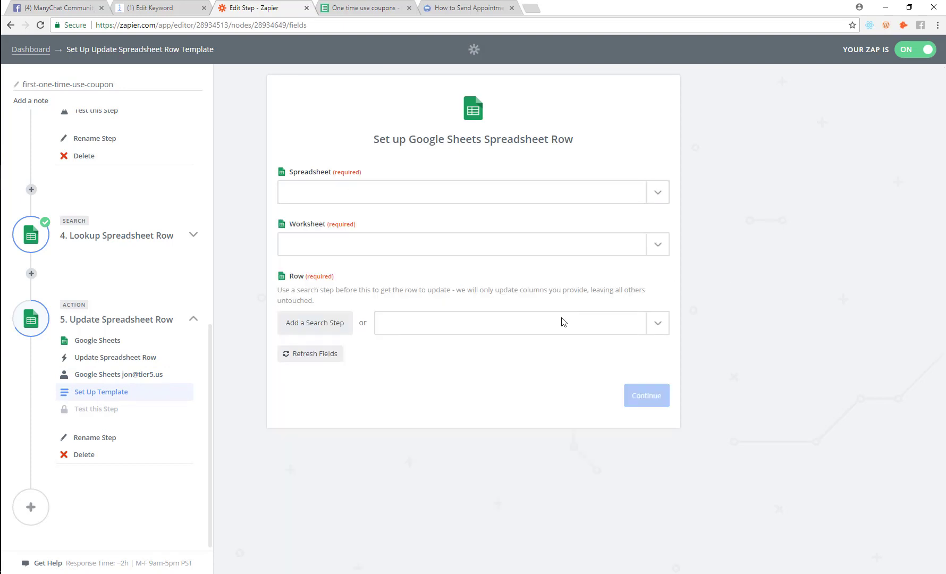
click(655, 324)
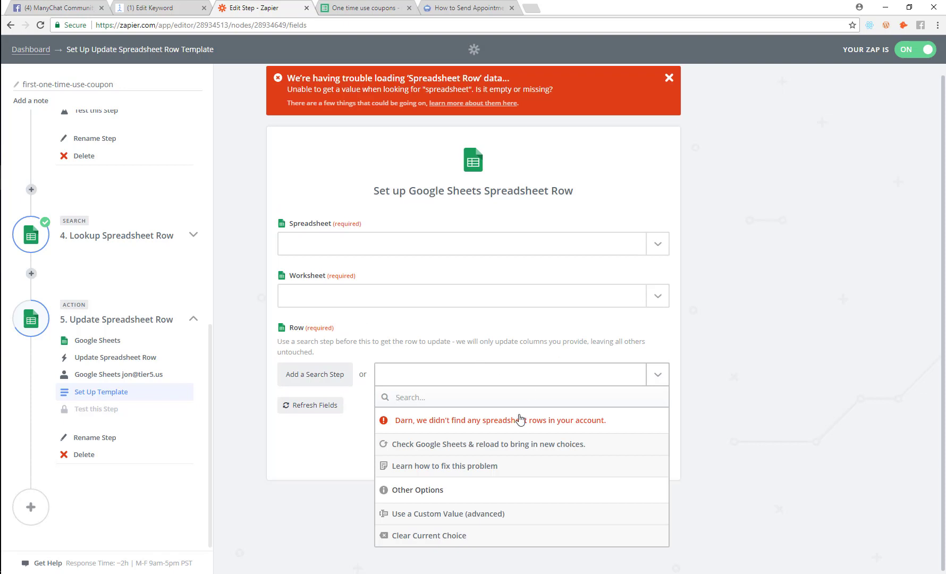
click(437, 515)
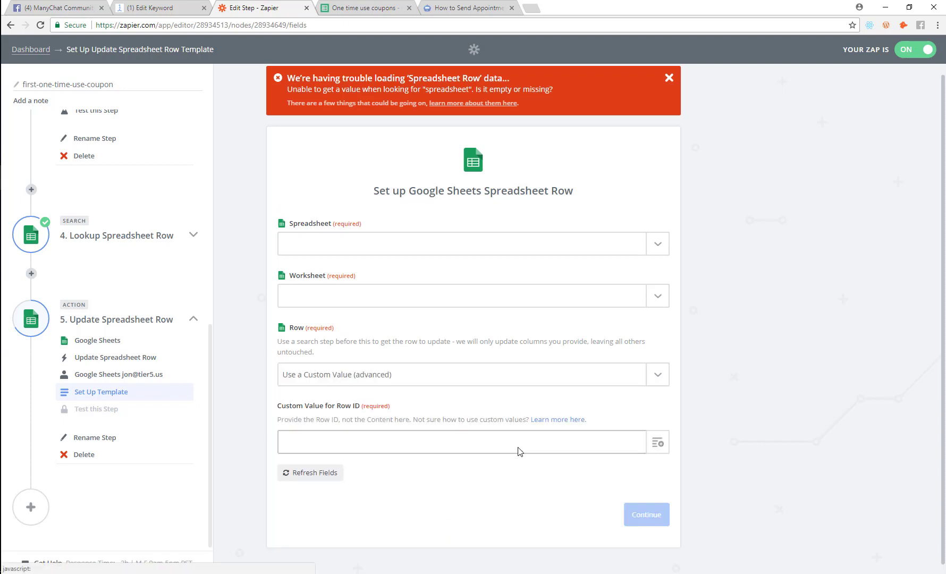
Browse the insertable fields for Row ID without choosing one
click(652, 451)
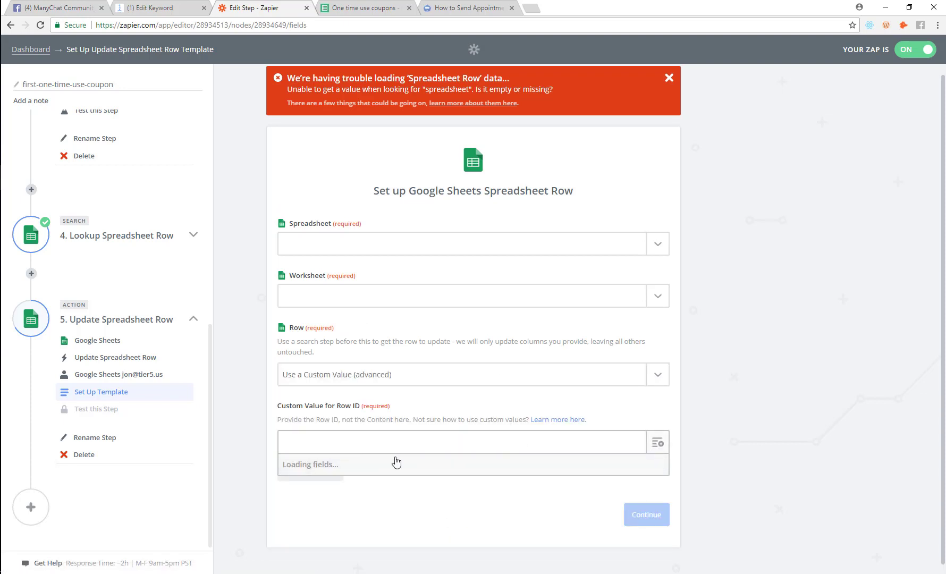
click(567, 414)
click(658, 435)
scroll(478, 487, down, 10)
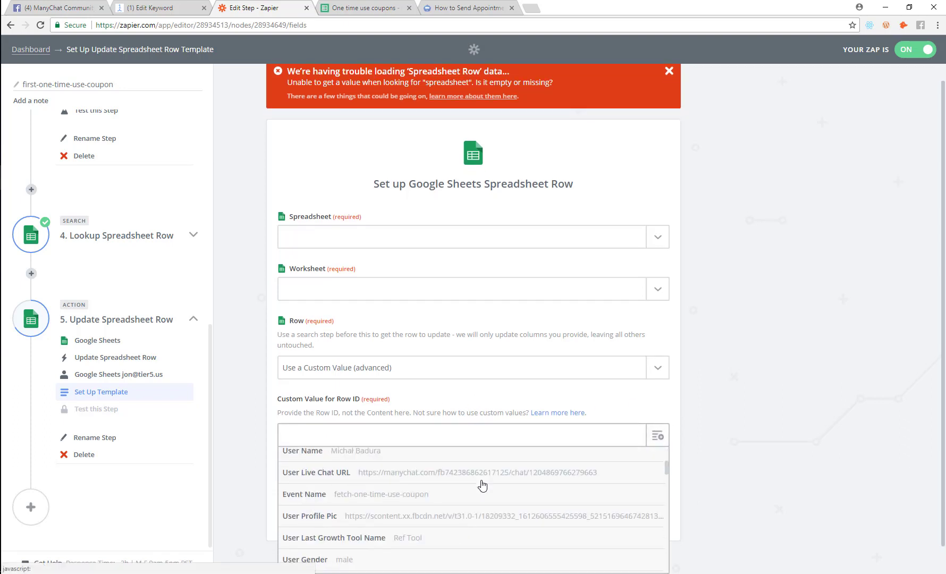
scroll(475, 489, up, 5)
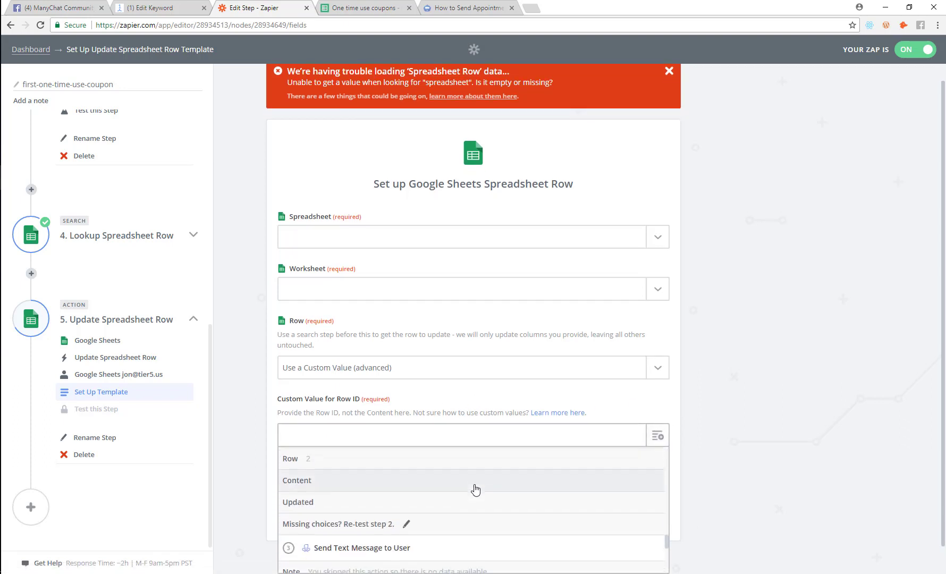
scroll(475, 489, down, 2)
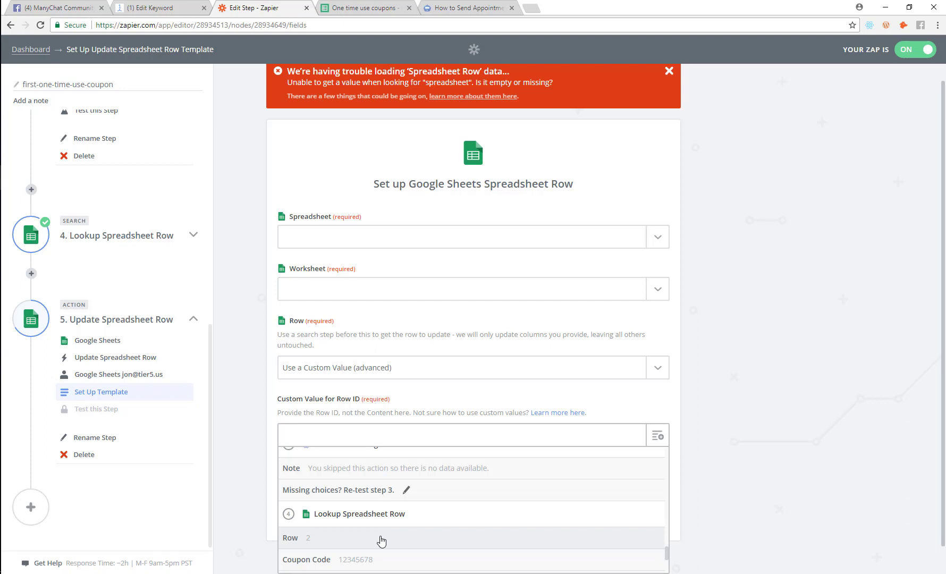
scroll(455, 375, up, 1)
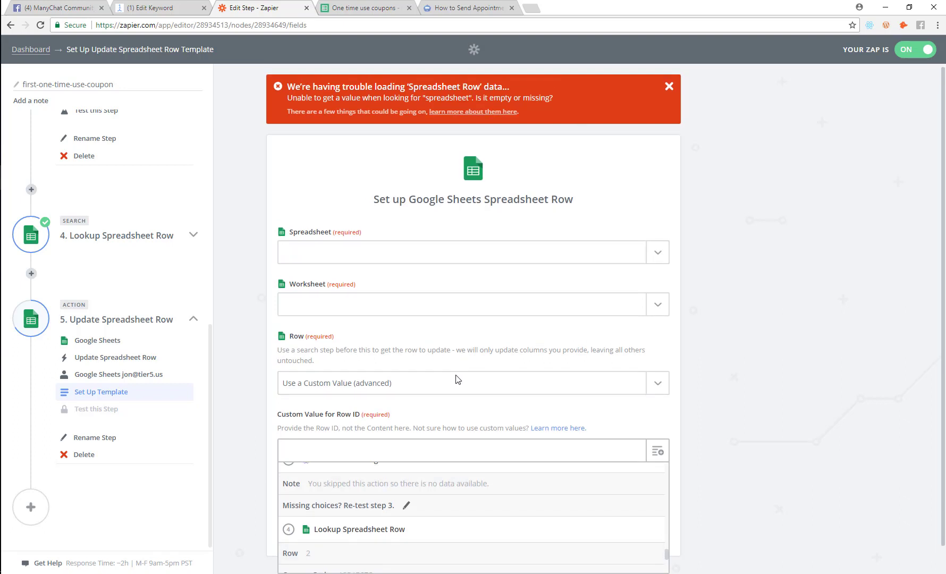
scroll(449, 426, down, 1)
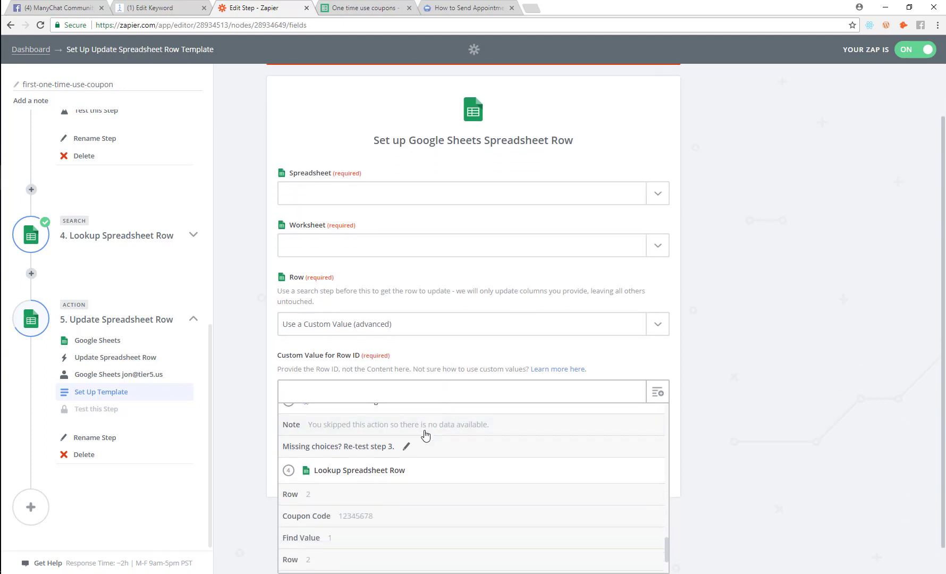
click(511, 350)
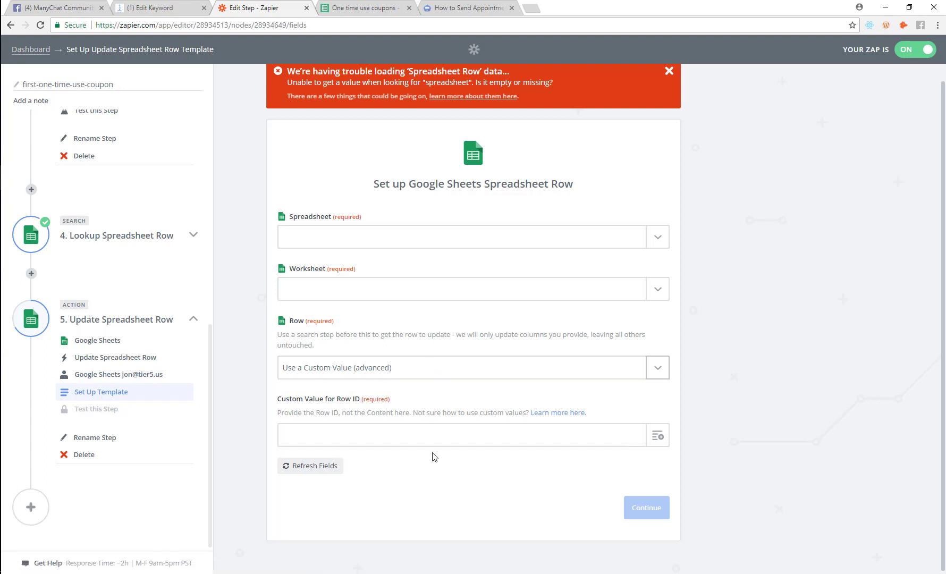
Re-confirm Update Spreadsheet Row as the Google Sheets action and keep the connected account
click(446, 439)
scroll(482, 359, up, 1)
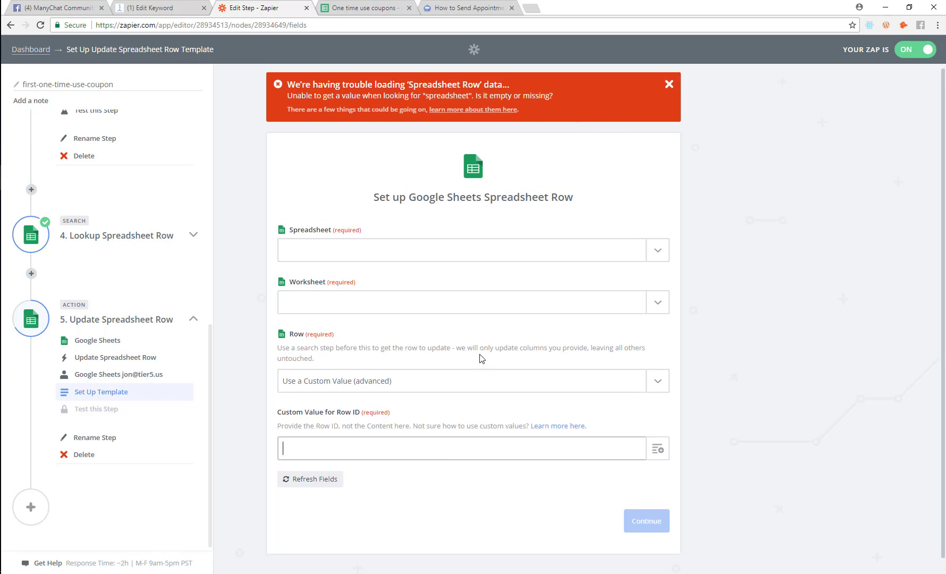
click(109, 357)
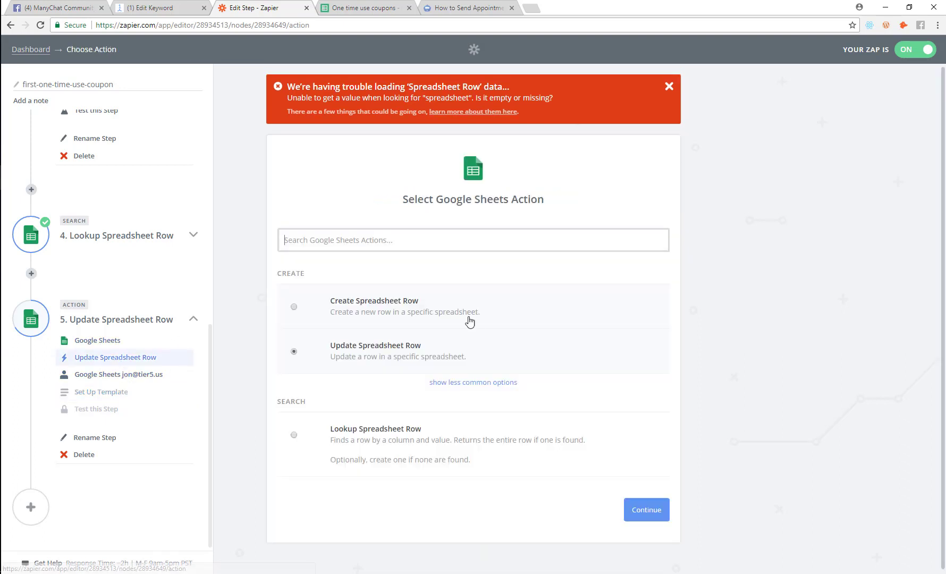
click(450, 383)
scroll(295, 397, down, 2)
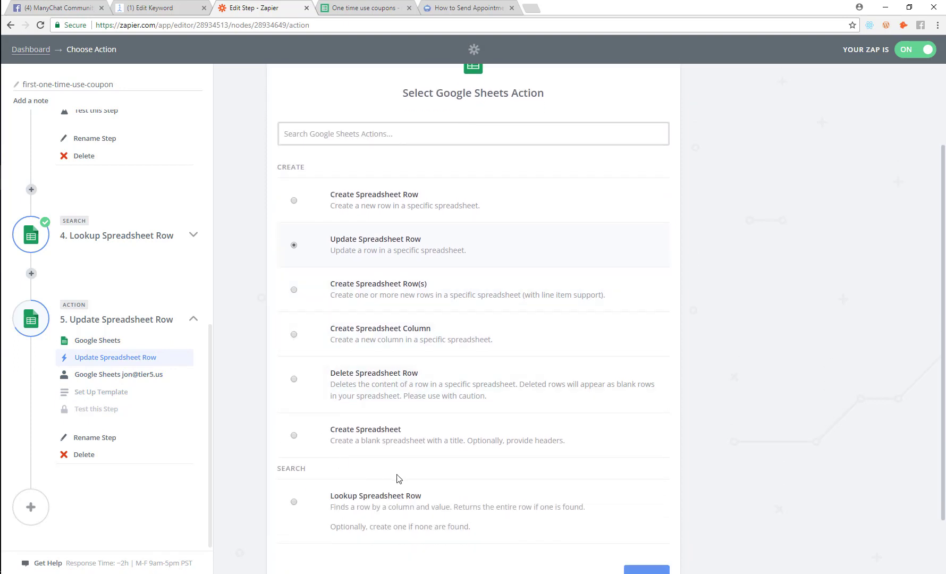
scroll(578, 521, down, 2)
click(641, 509)
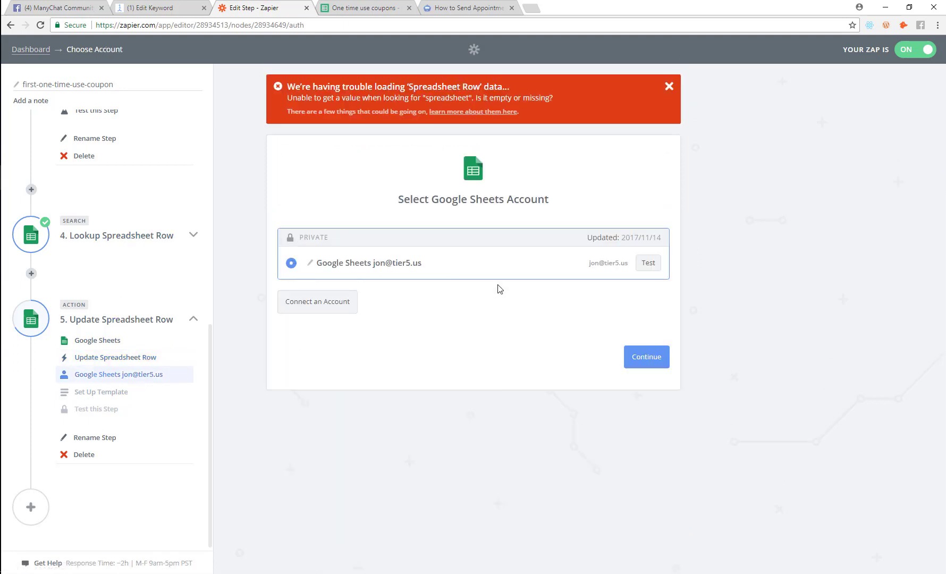
click(646, 363)
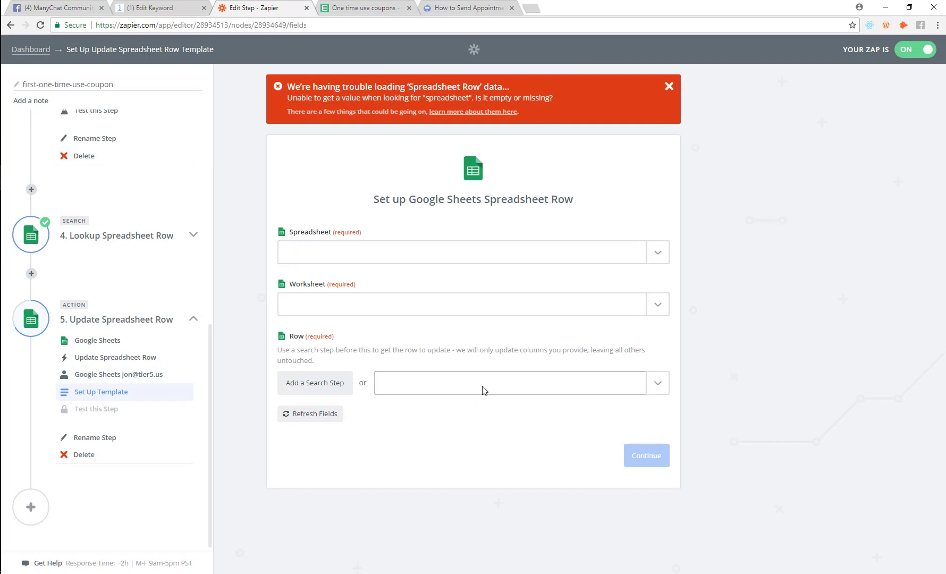
Choose the One time use coupons spreadsheet and its Sheet1 worksheet
click(388, 254)
click(378, 298)
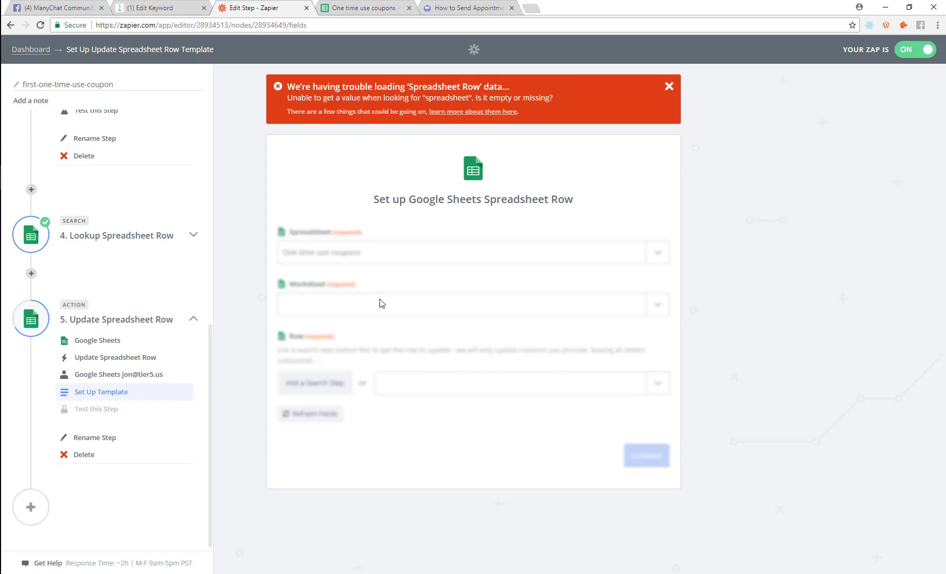
click(399, 306)
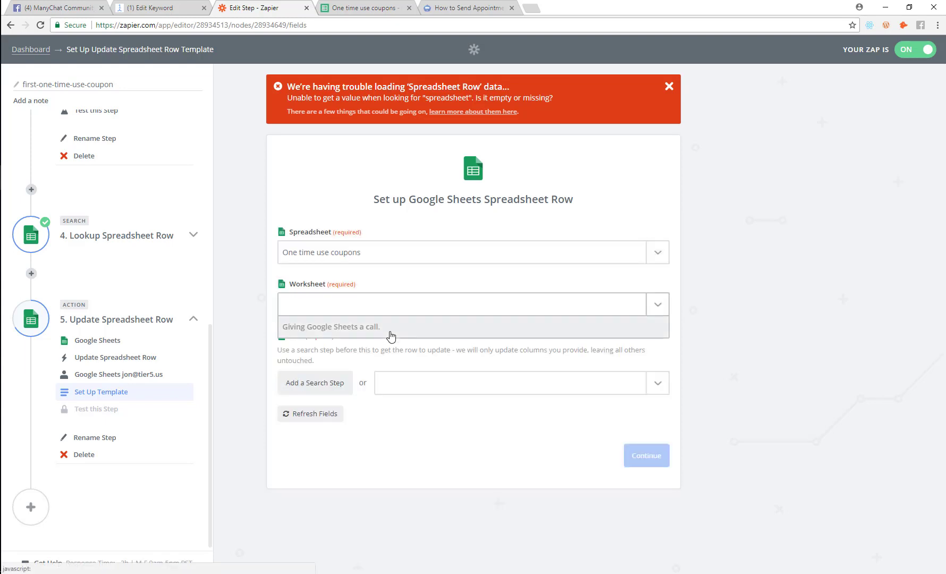
click(386, 349)
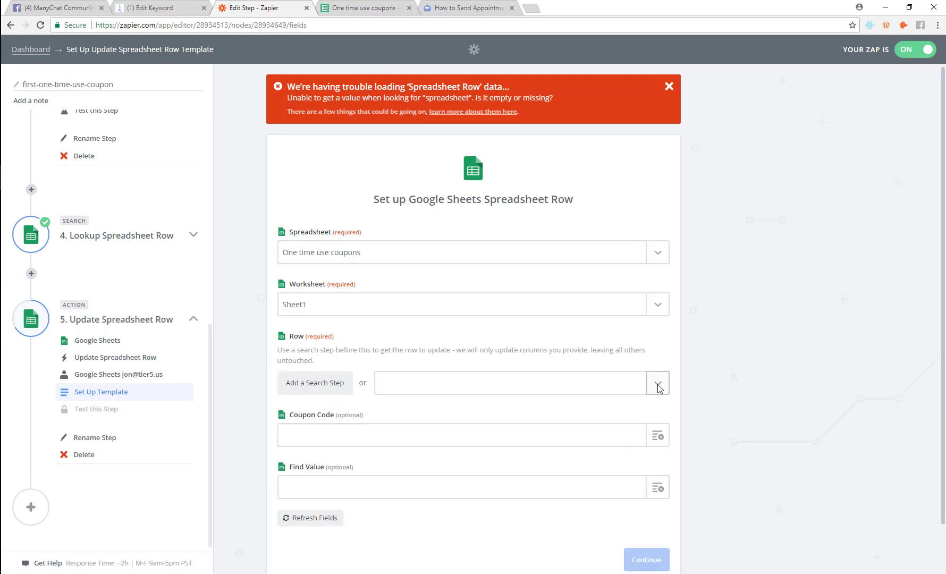
Set Row to a custom value of Step 4's row, Find Value to 0, and continue
click(658, 385)
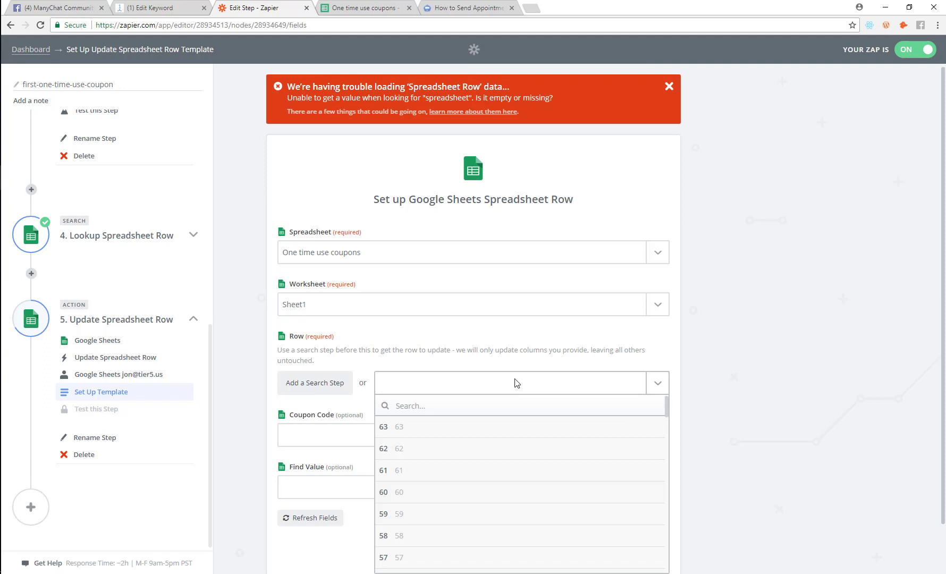
scroll(584, 448, down, 8)
scroll(789, 457, down, 2)
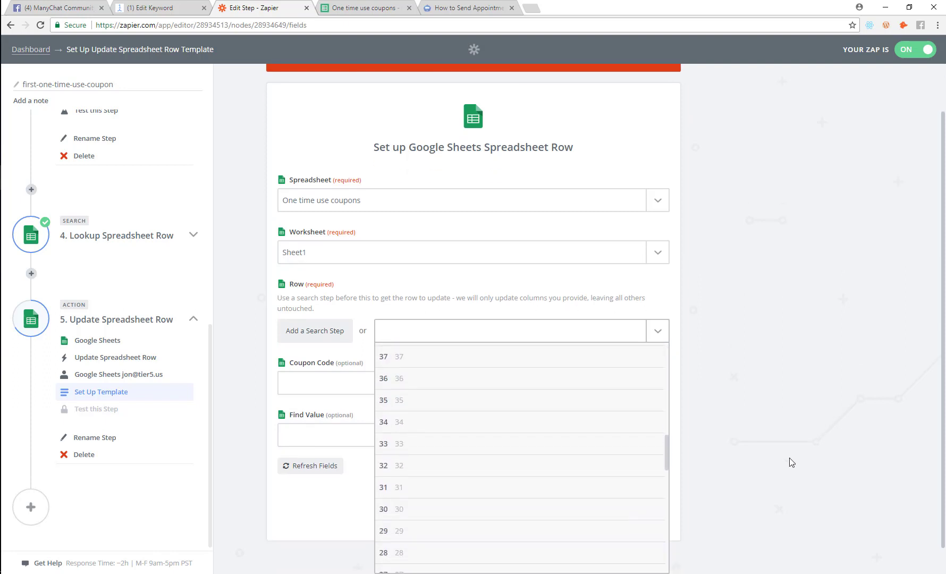
scroll(493, 425, down, 10)
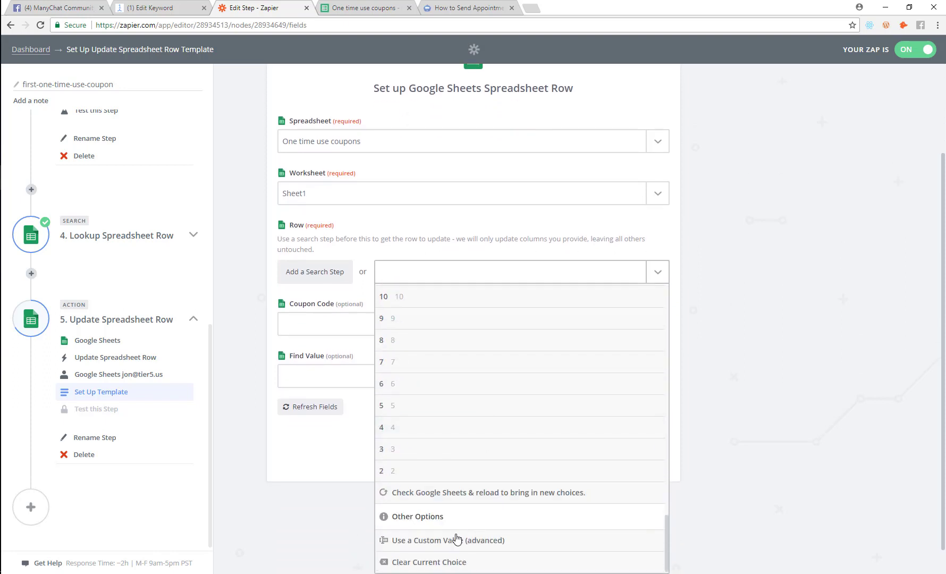
click(456, 540)
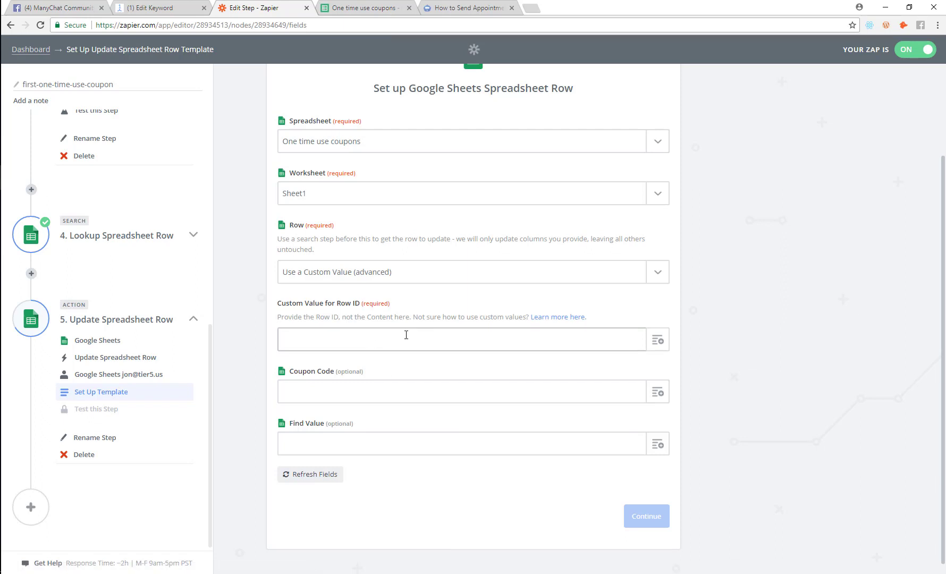
click(659, 346)
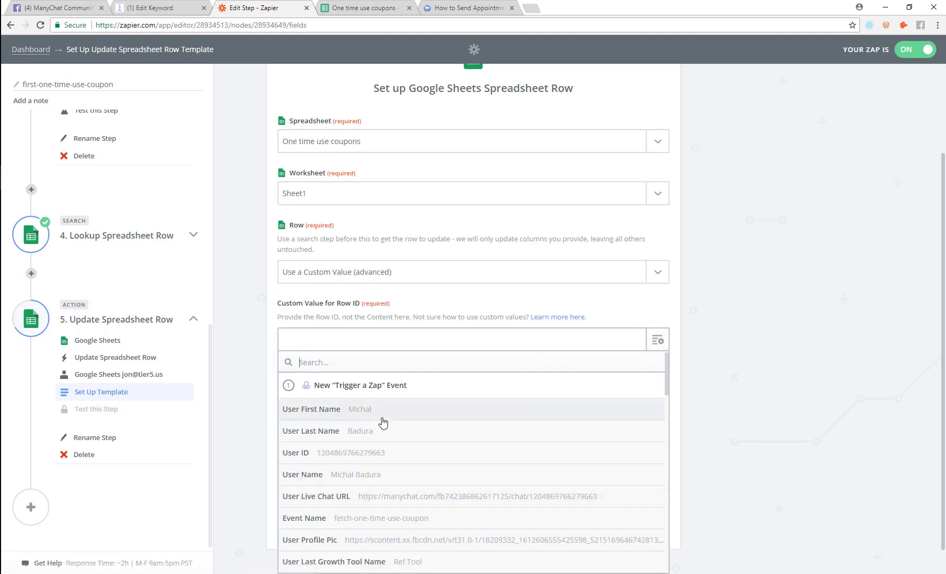
scroll(383, 423, down, 10)
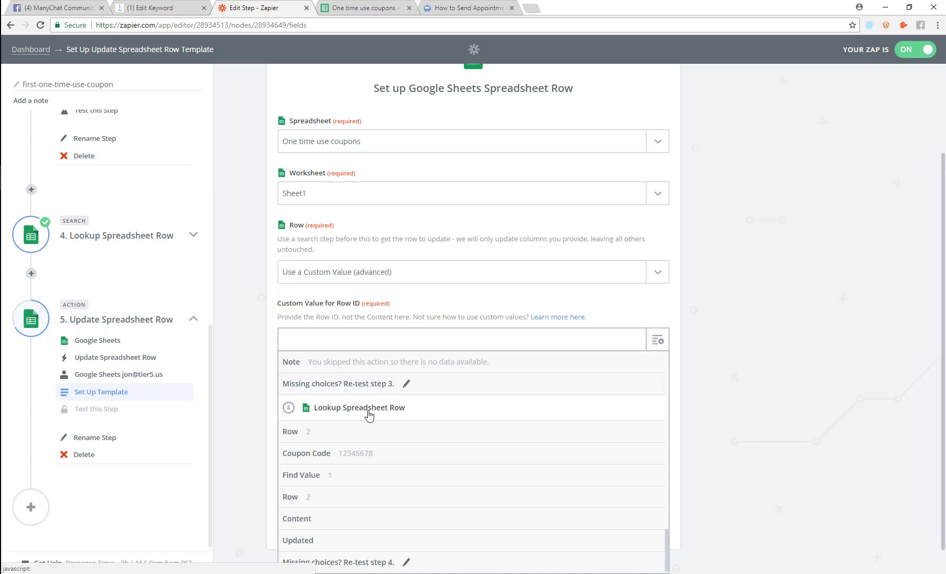
click(369, 432)
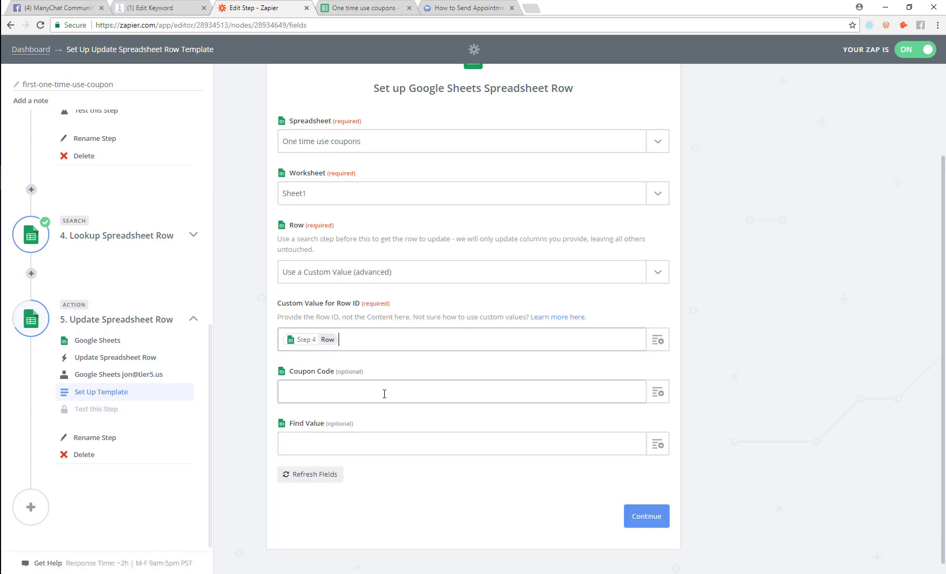
click(403, 445)
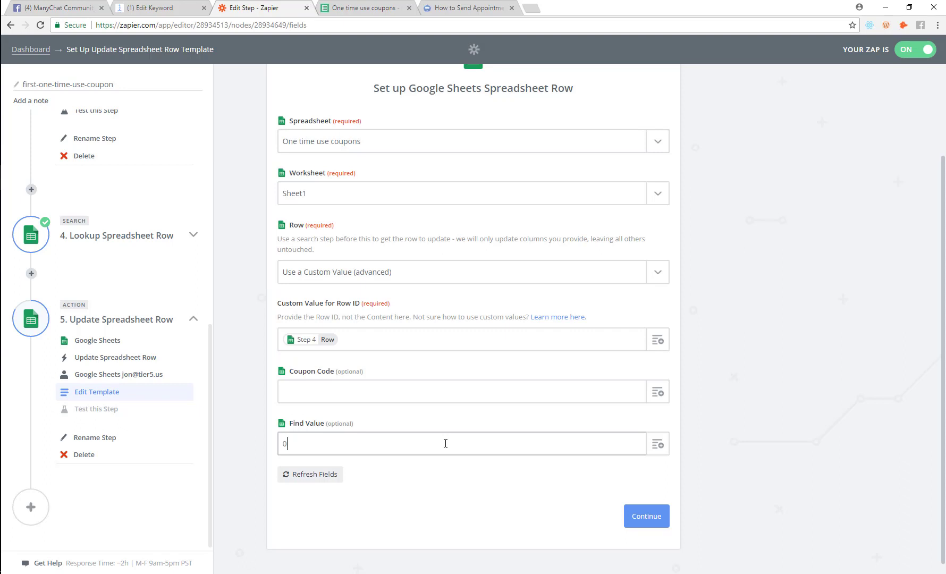
click(638, 524)
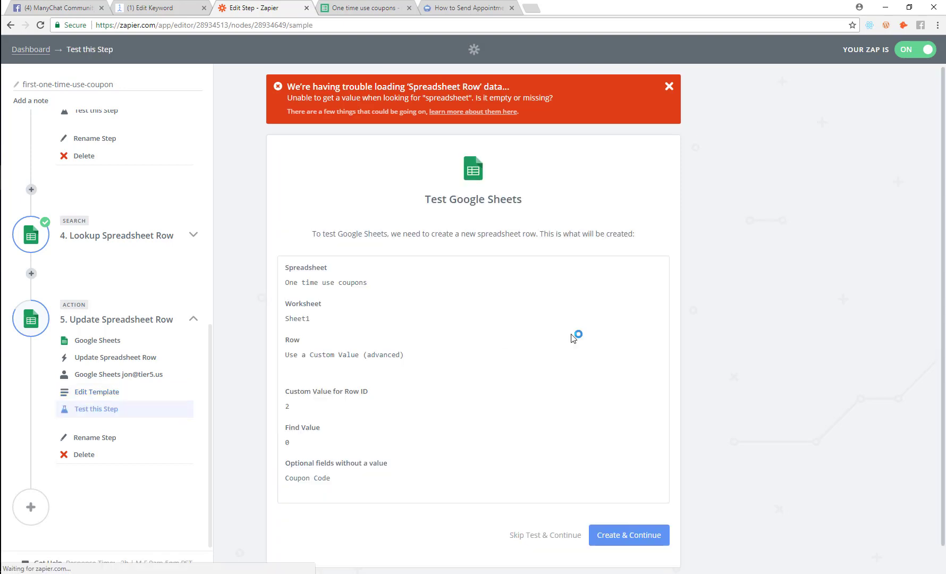
Test the update step successfully and bring up the One time use coupons sheet
click(610, 544)
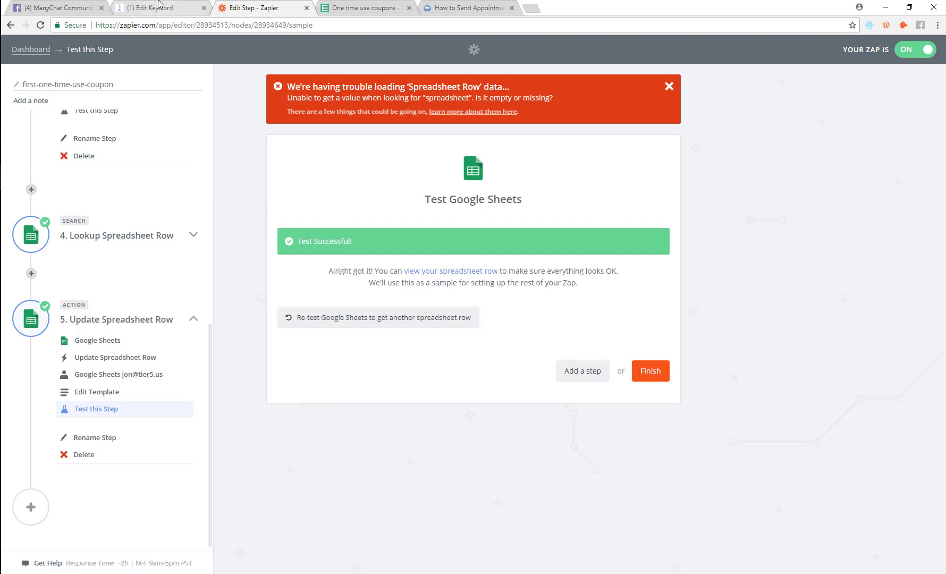
click(322, 6)
click(335, 263)
scroll(326, 258, up, 5)
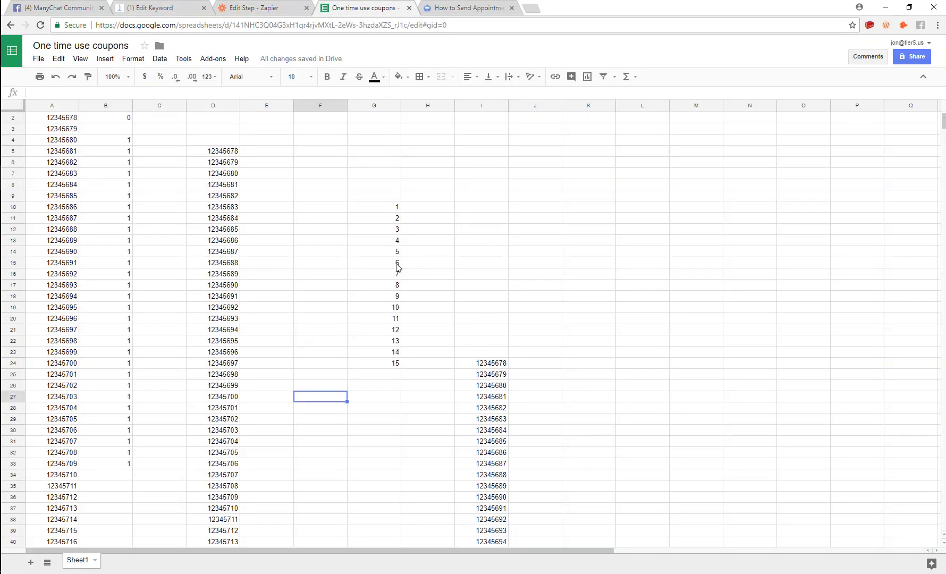
Reset the Find Values in B3 and B2 to 1
click(122, 143)
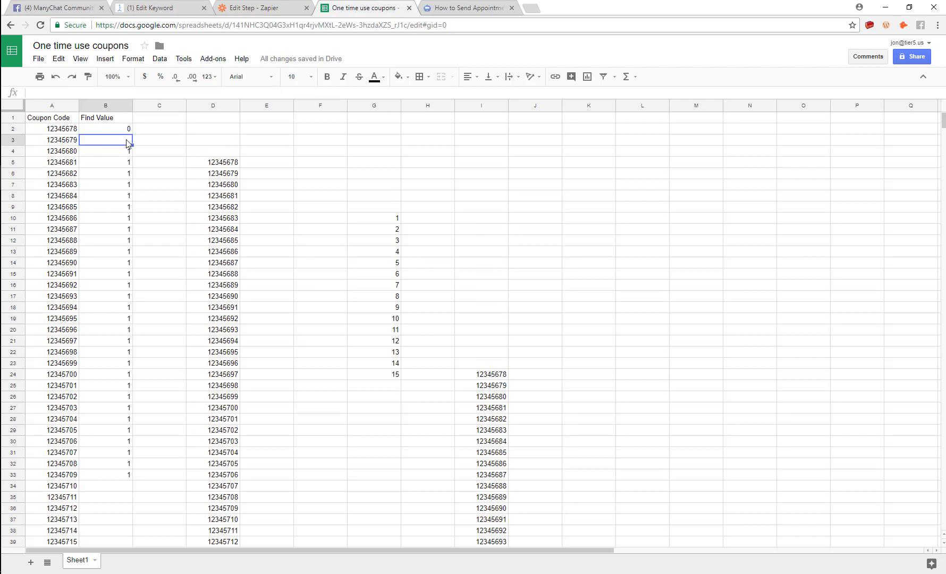
text(1)
click(130, 133)
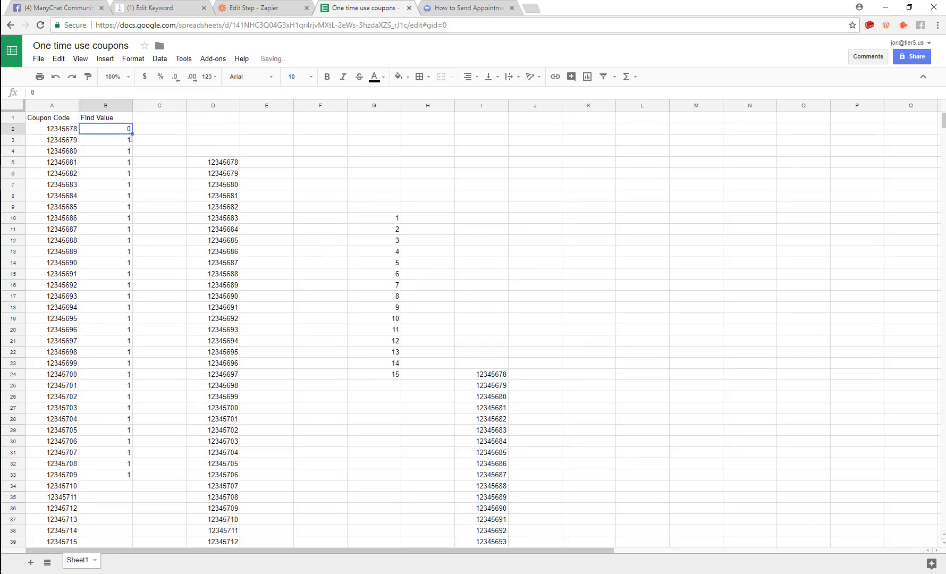
text(1)
Clear the helper numbers from columns D to K of the coupon sheet
drag(220, 154, 567, 529)
key(Delete)
click(512, 441)
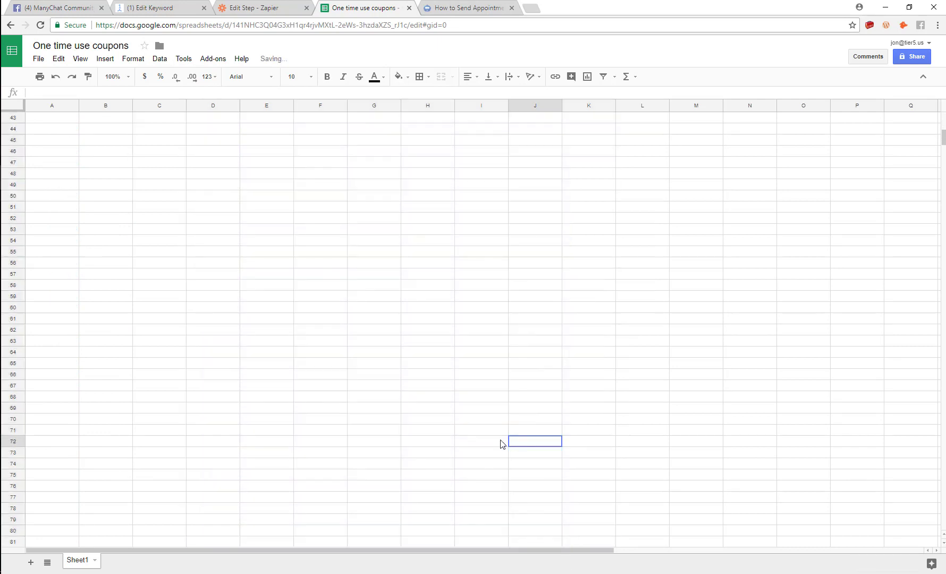
click(511, 464)
drag(503, 475, 504, 420)
scroll(502, 403, up, 9)
click(142, 166)
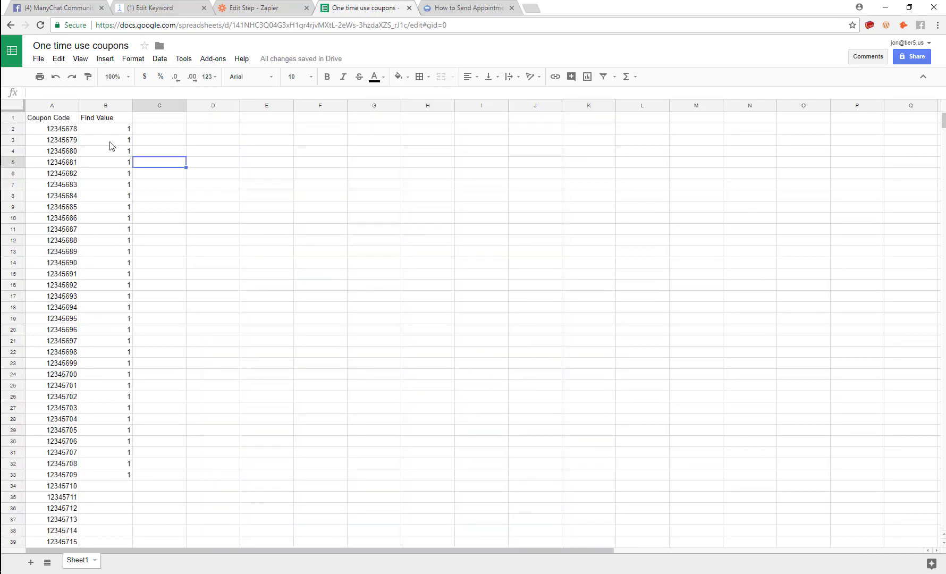
click(73, 130)
click(115, 133)
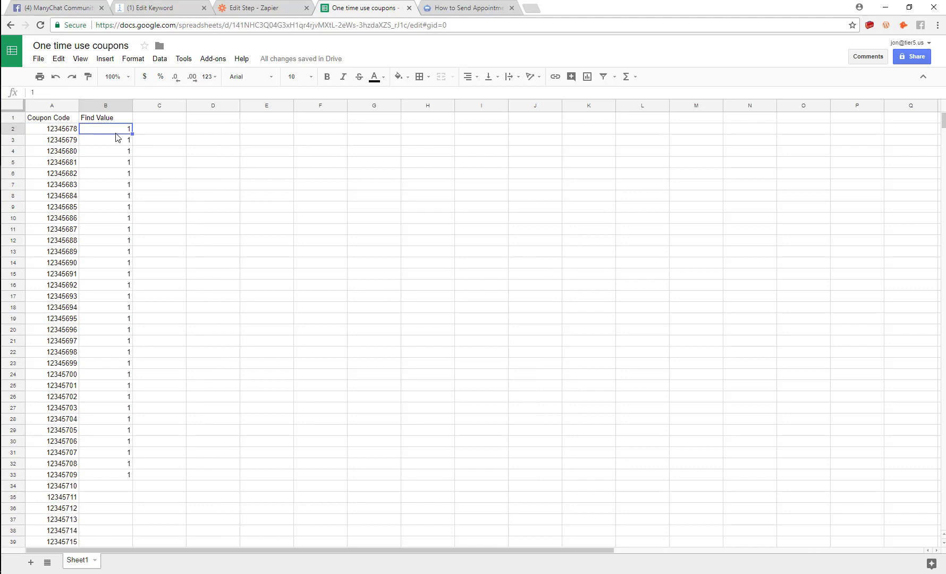
click(61, 5)
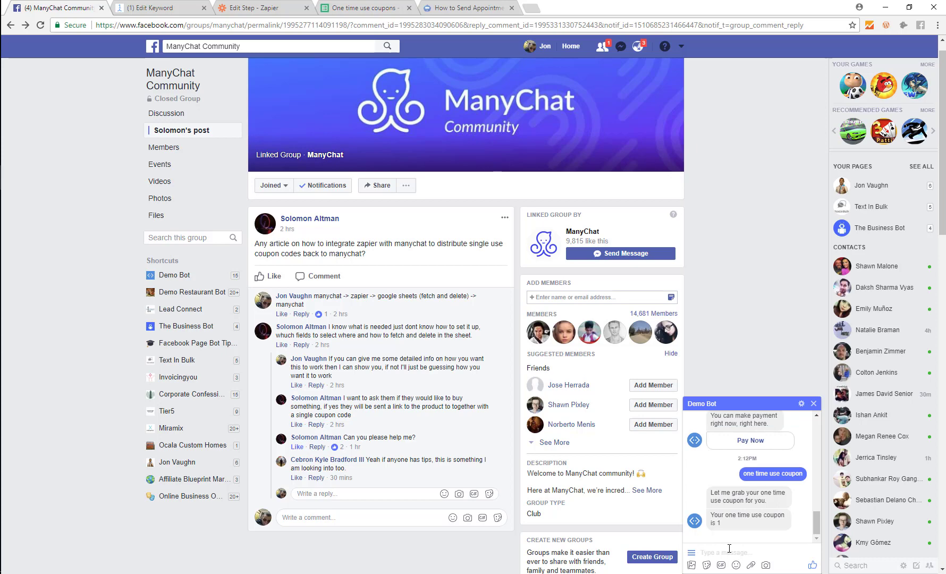
Send a coupon request to Demo Bot and check coupon 12345678 in A2
text(one time use coupon)
key(Return)
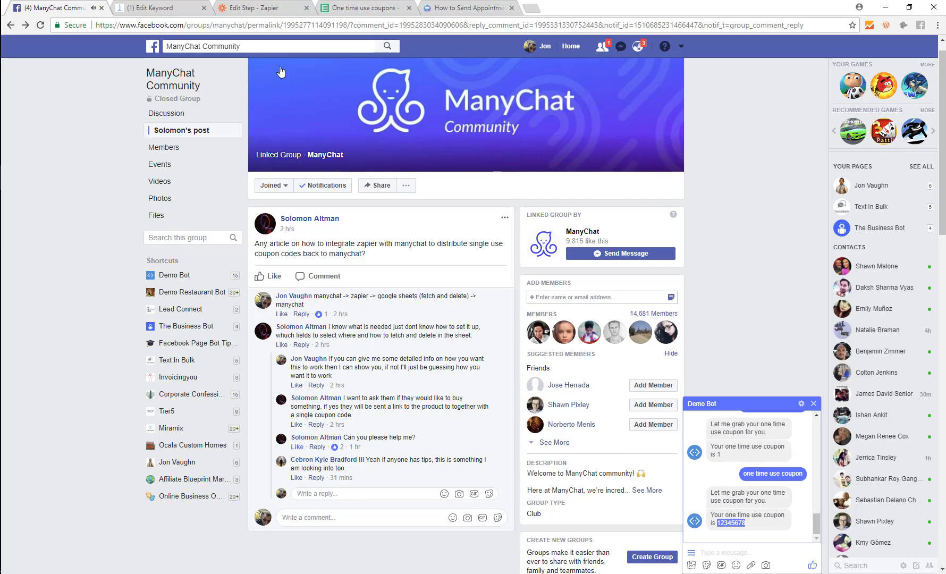
click(343, 6)
click(267, 217)
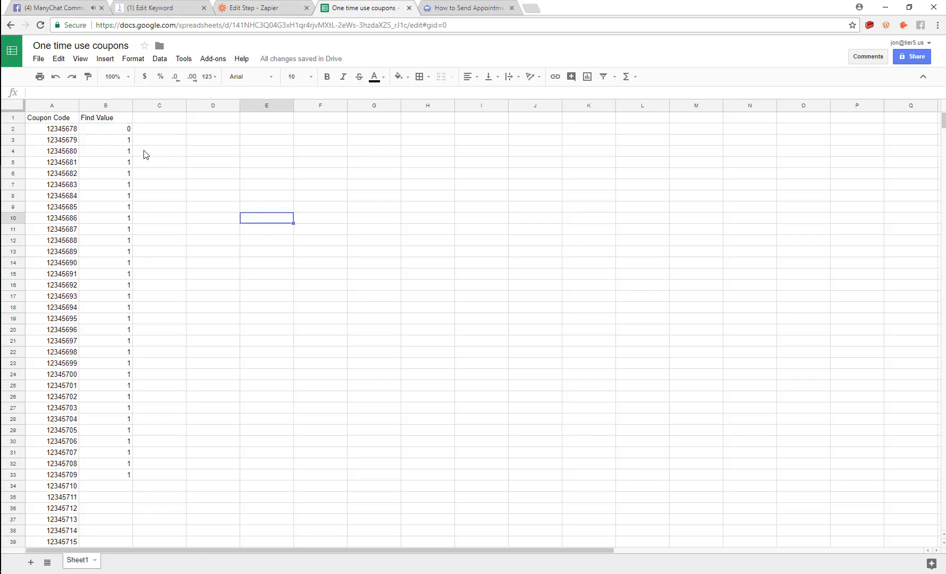
click(53, 131)
click(57, 145)
click(58, 130)
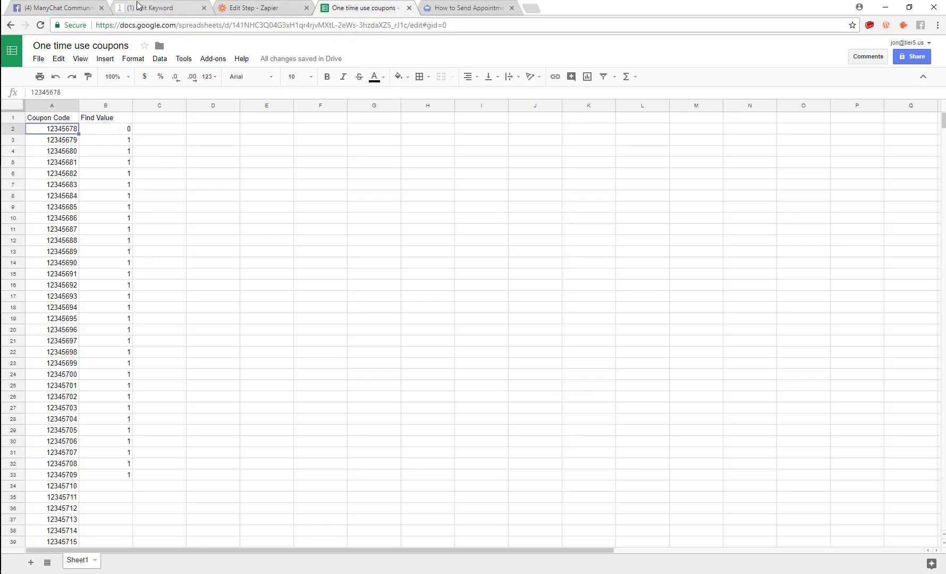
Dismiss the post preview and send 'one time use coupon' to Demo Bot twice more
click(63, 7)
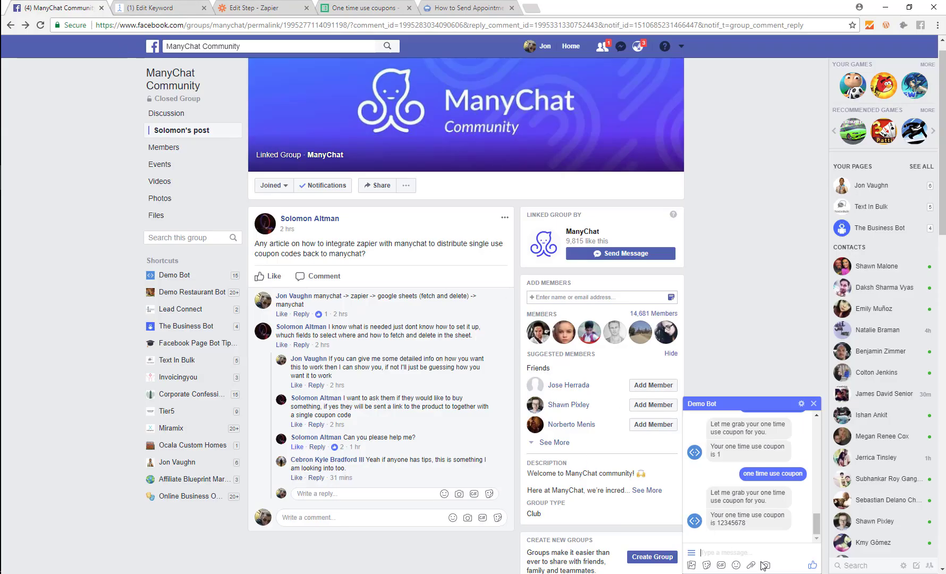
text(one time use coupon)
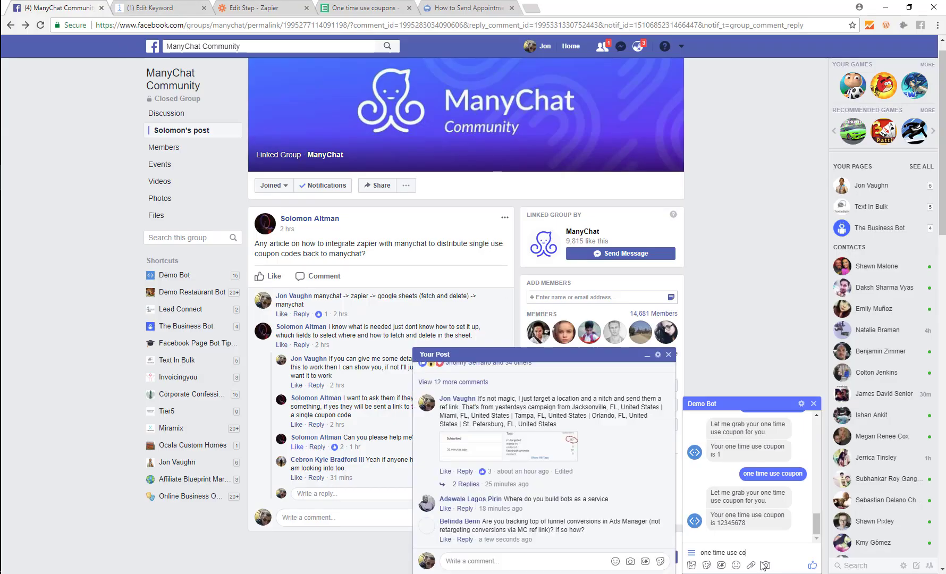
key(Return)
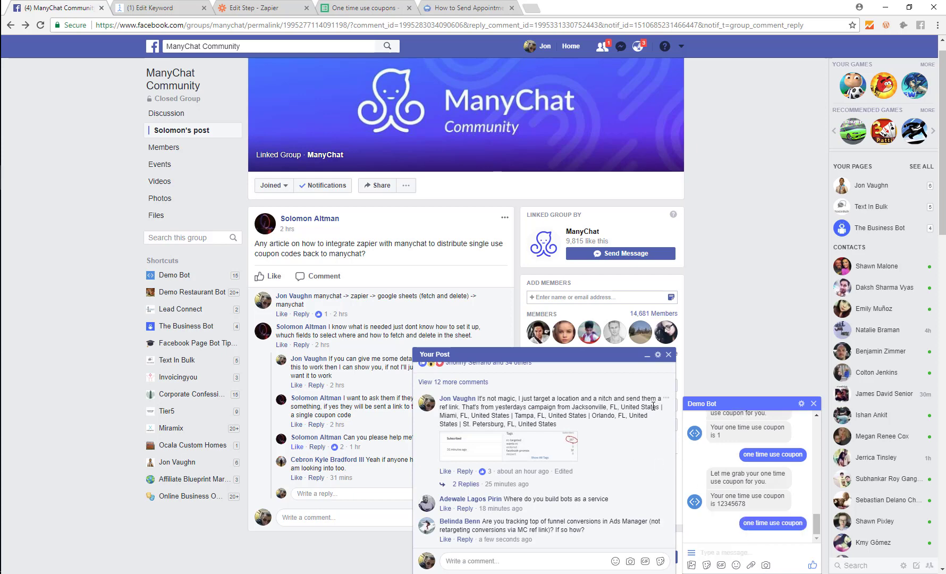
click(668, 354)
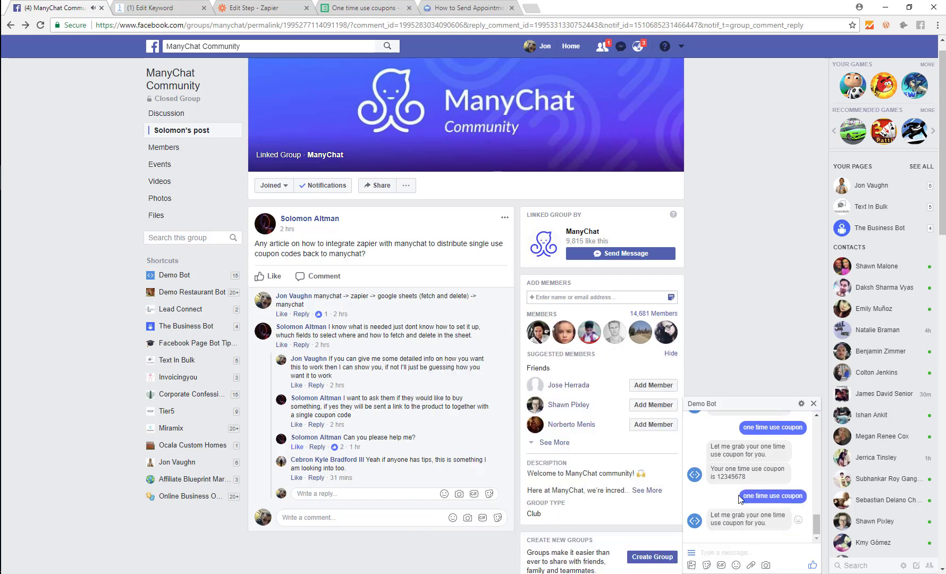
scroll(740, 554, down, 3)
click(740, 553)
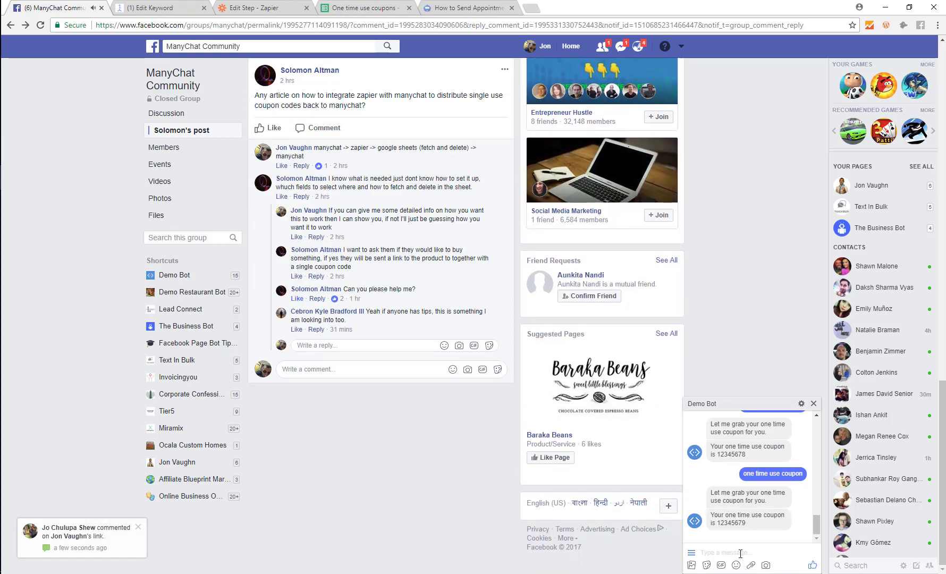
text(one time)
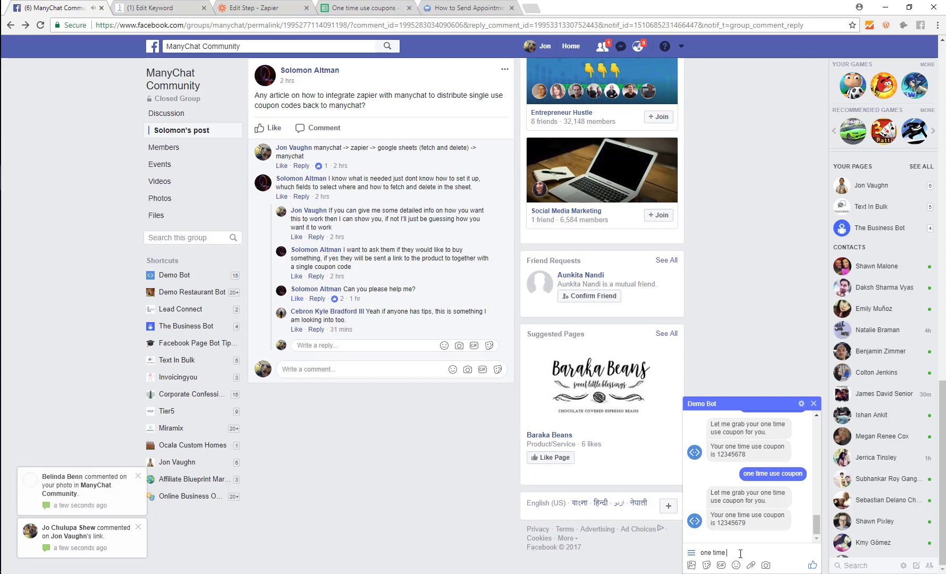
text( use coupon)
key(Return)
scroll(734, 512, up, 1)
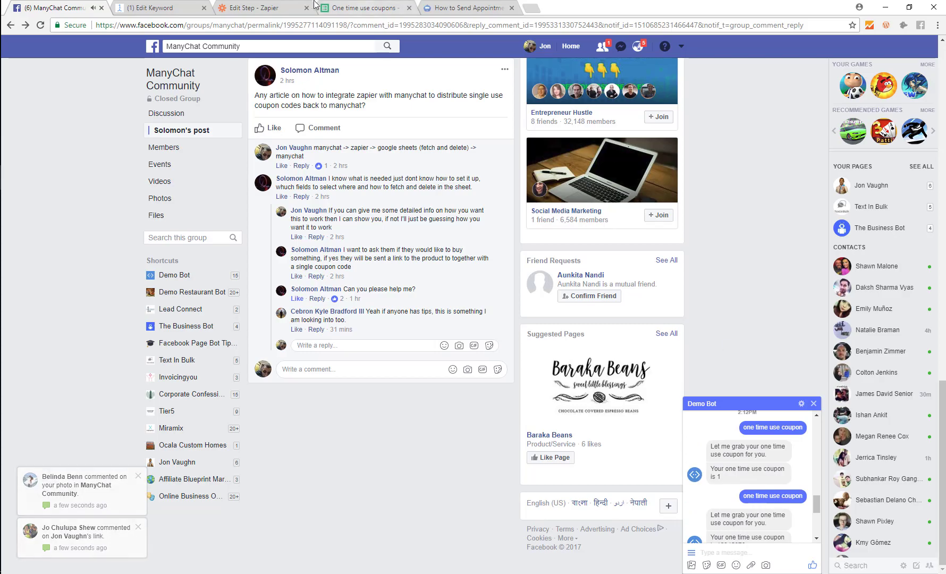
click(363, 6)
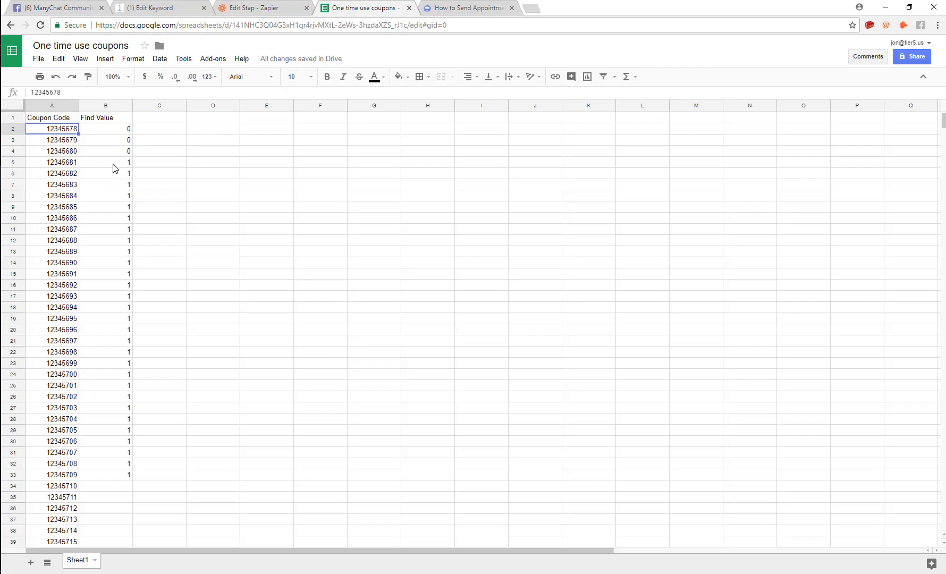
Inspect the Find Value cells in column B
click(113, 165)
click(110, 132)
click(163, 162)
click(103, 128)
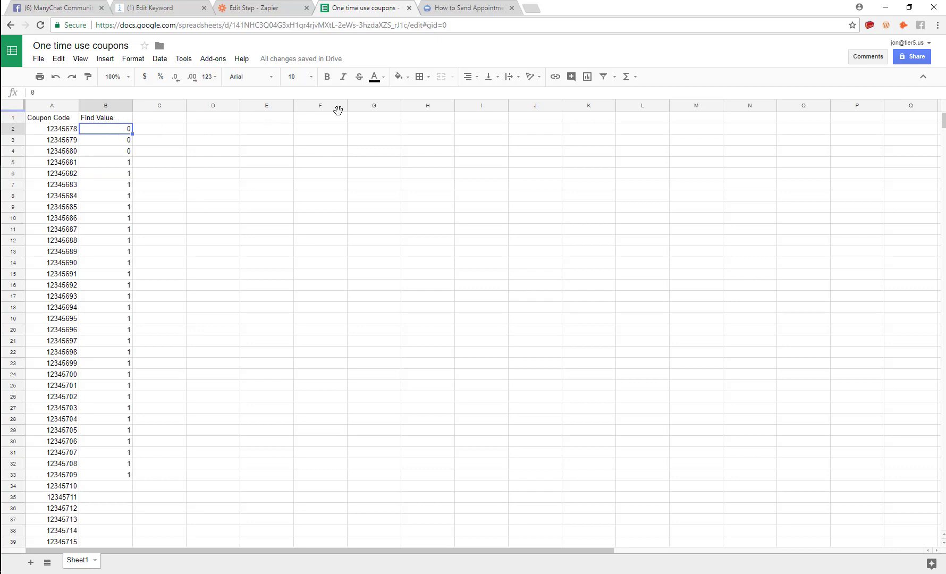
Add 'MC ID' and 'USER Name' headers in cells C1 and D1
click(175, 124)
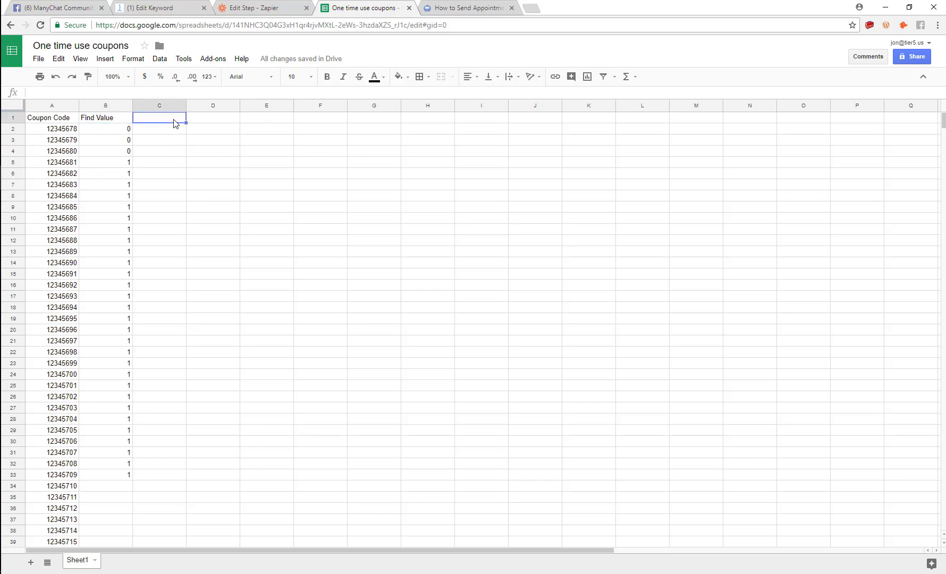
text(MC ID)
key(Tab)
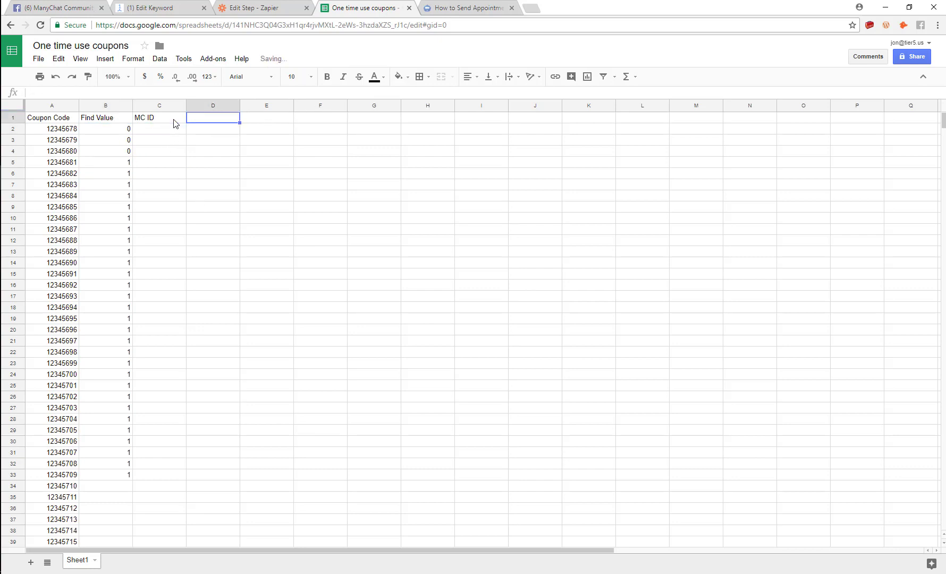
text(USER Name)
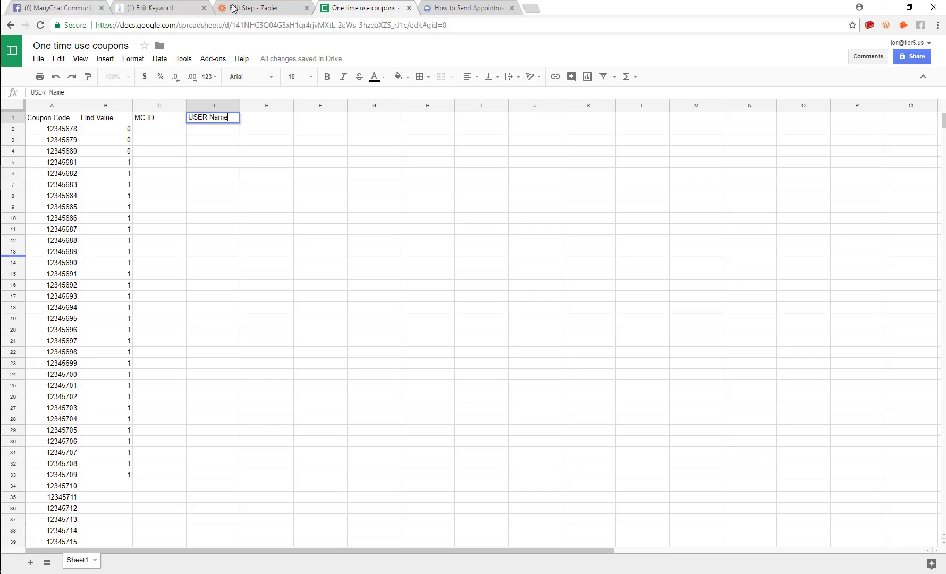
click(267, 5)
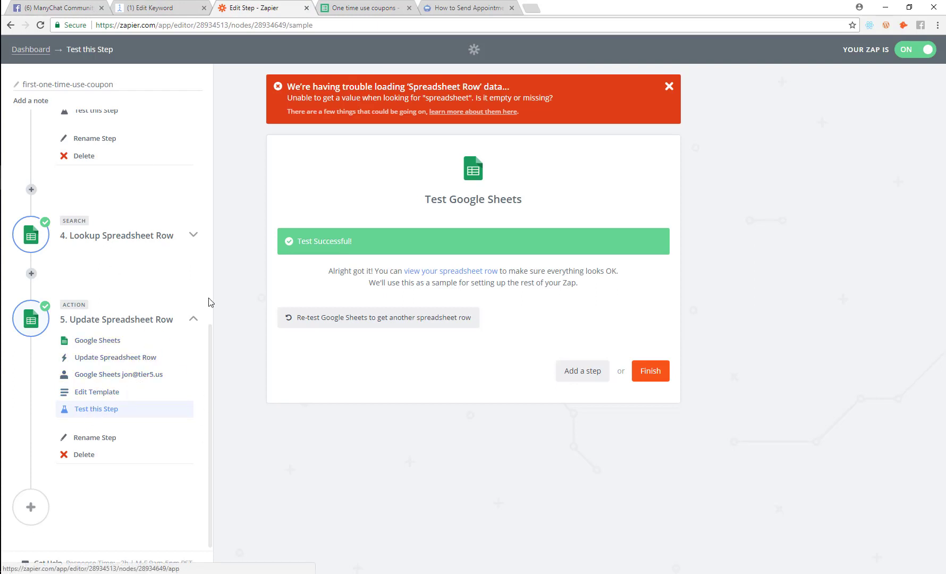
Re-test the Update Spreadsheet Row step, dismiss the error banner, and reopen its template
click(318, 316)
scroll(415, 425, down, 1)
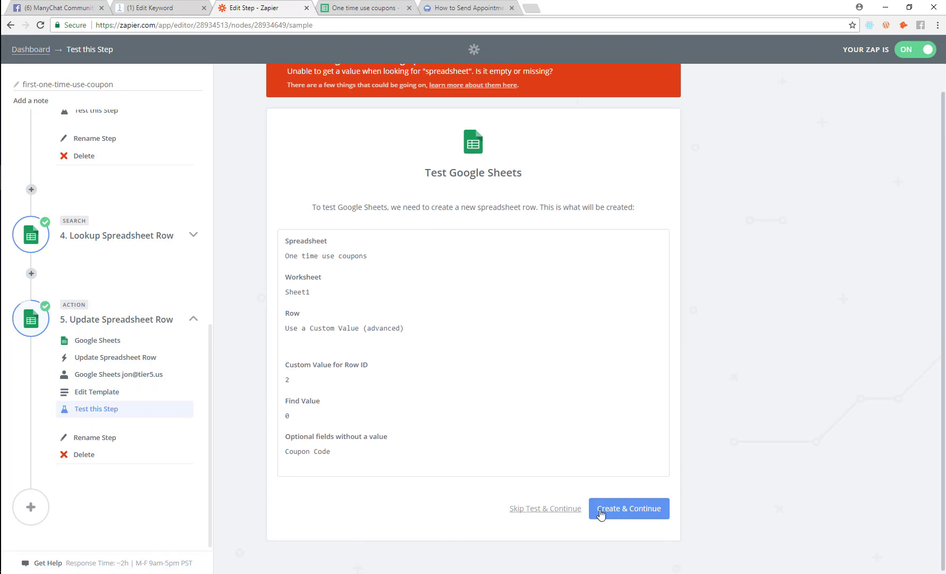
click(600, 511)
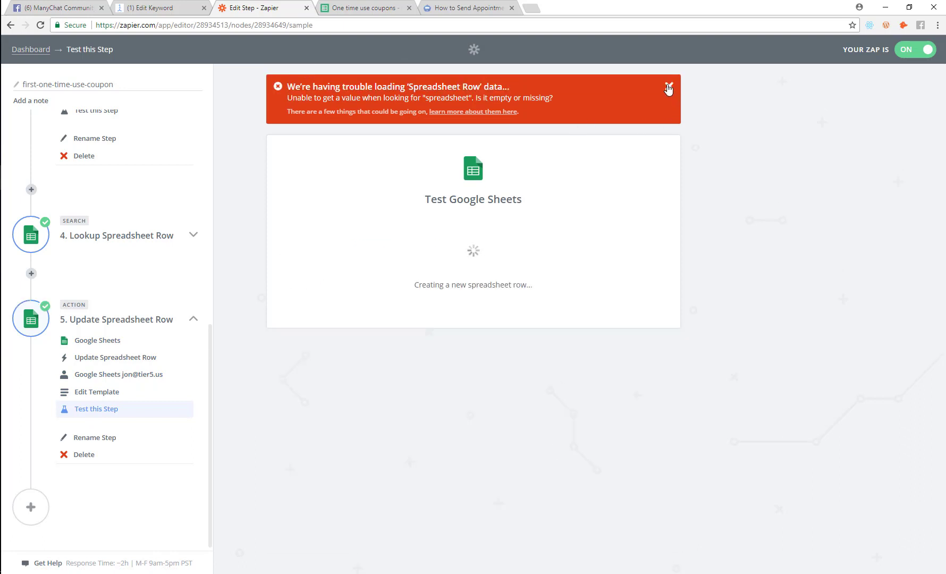
click(669, 86)
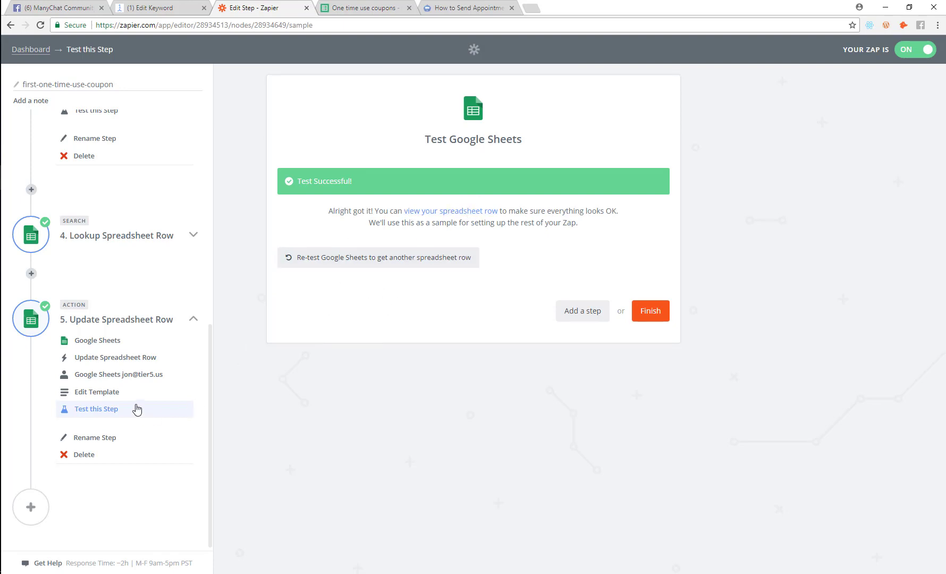
click(118, 393)
Fix the USER Name header in D1 and refresh the template fields until it appears
scroll(526, 450, down, 2)
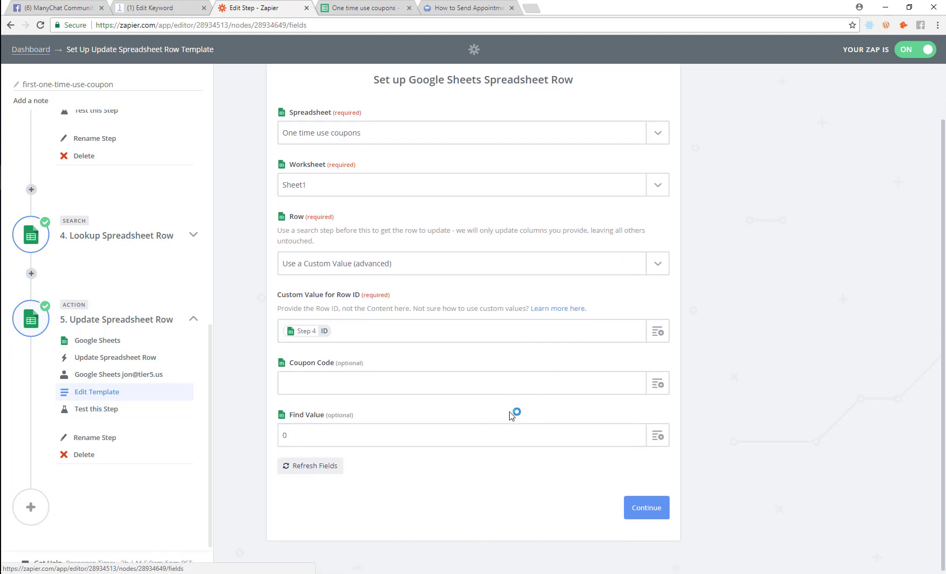
click(289, 470)
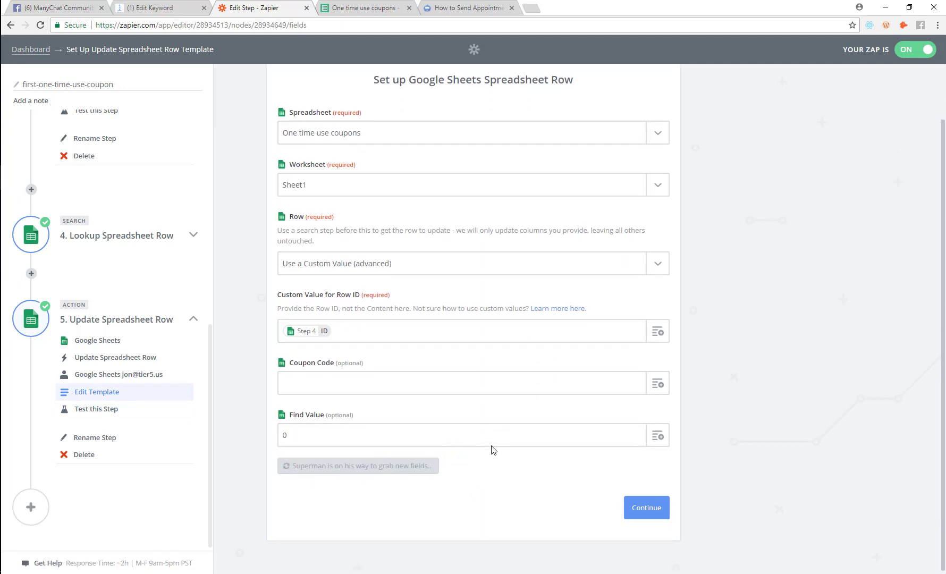
scroll(416, 481, down, 1)
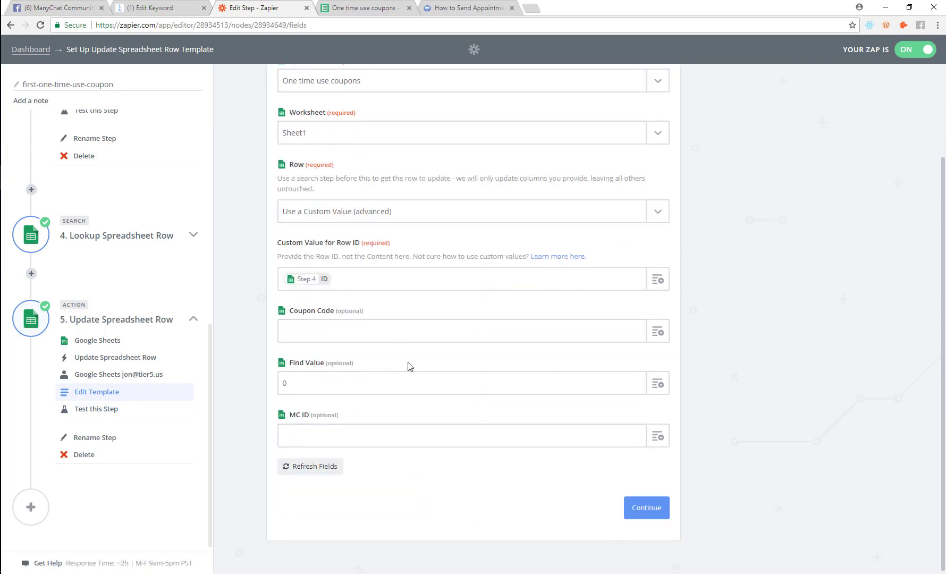
click(303, 471)
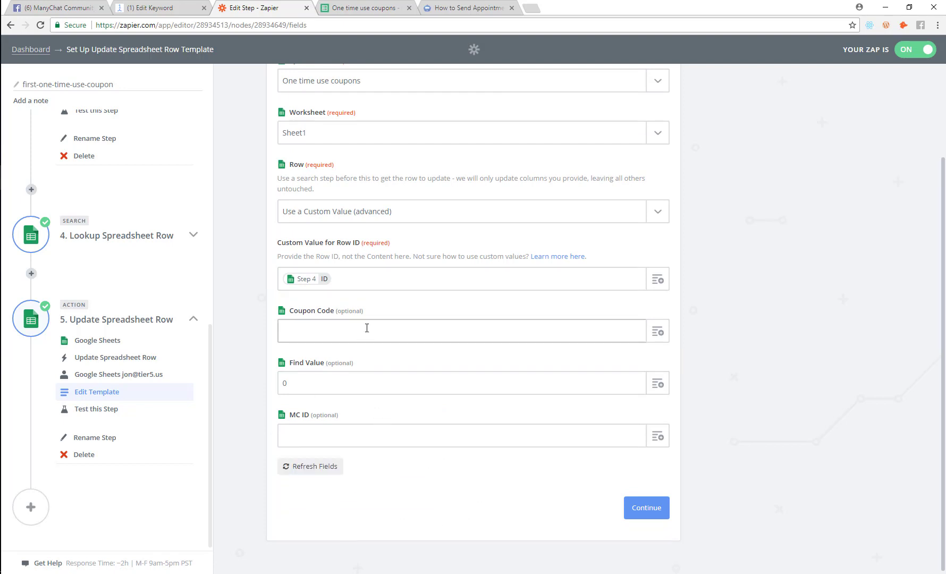
click(371, 8)
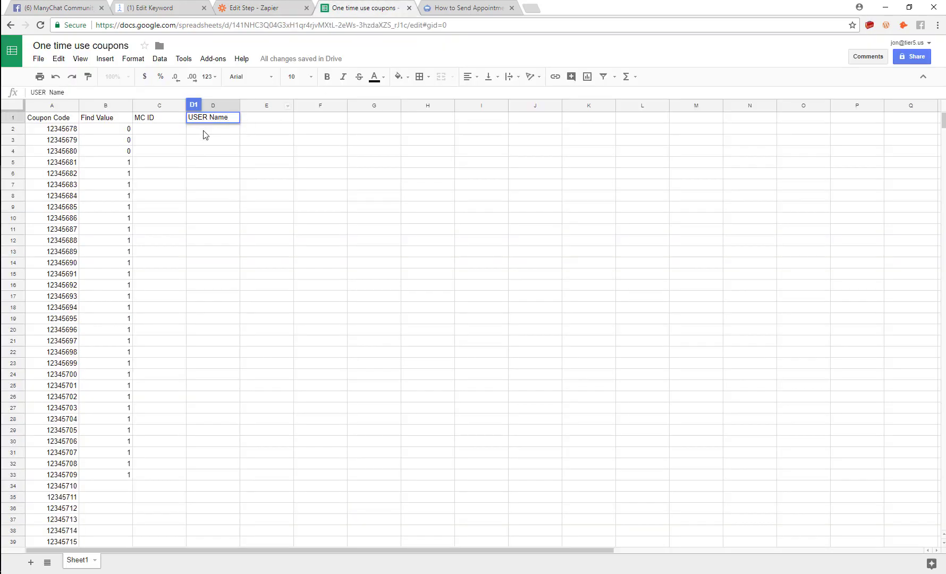
double_click(227, 122)
key(Tab)
click(275, 5)
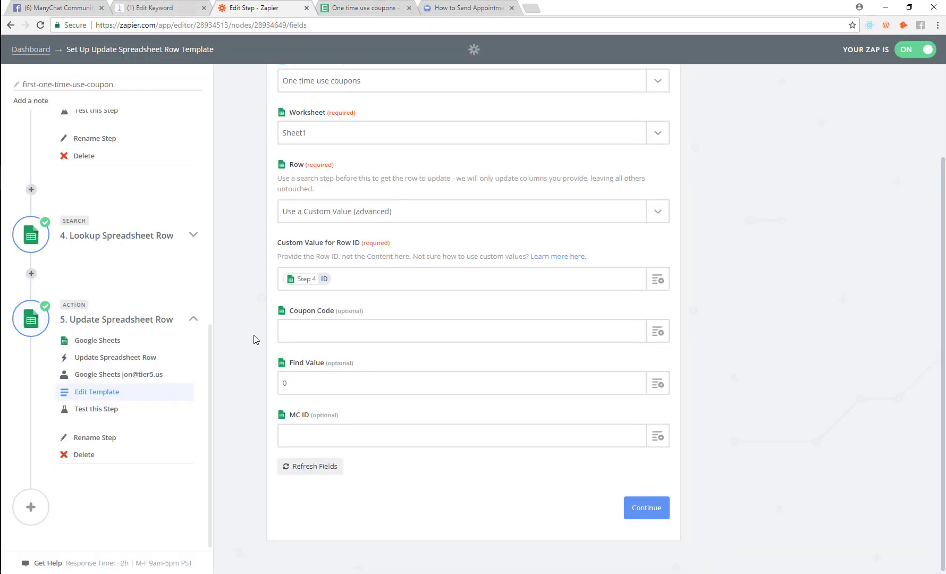
click(310, 470)
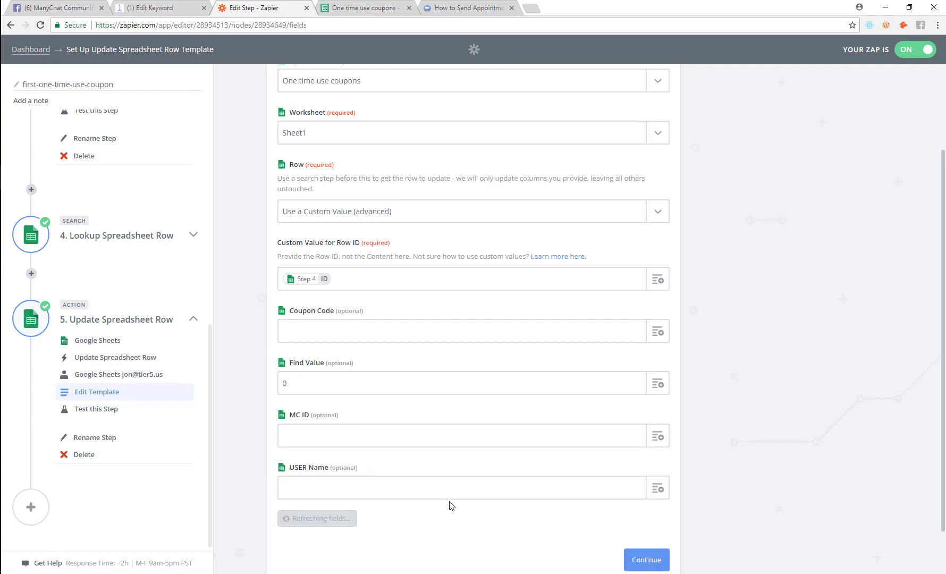
Map the MC ID field to the trigger's User ID
click(657, 436)
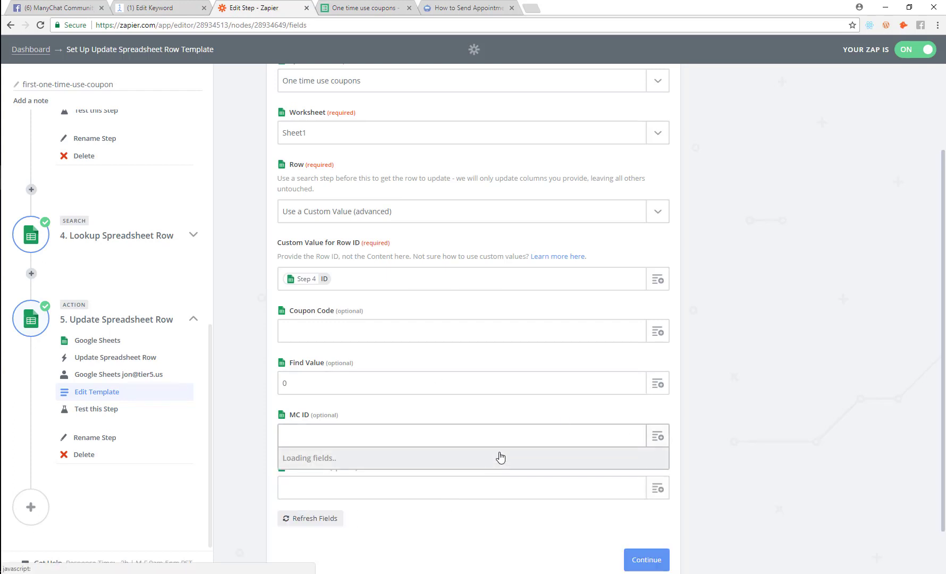
click(413, 487)
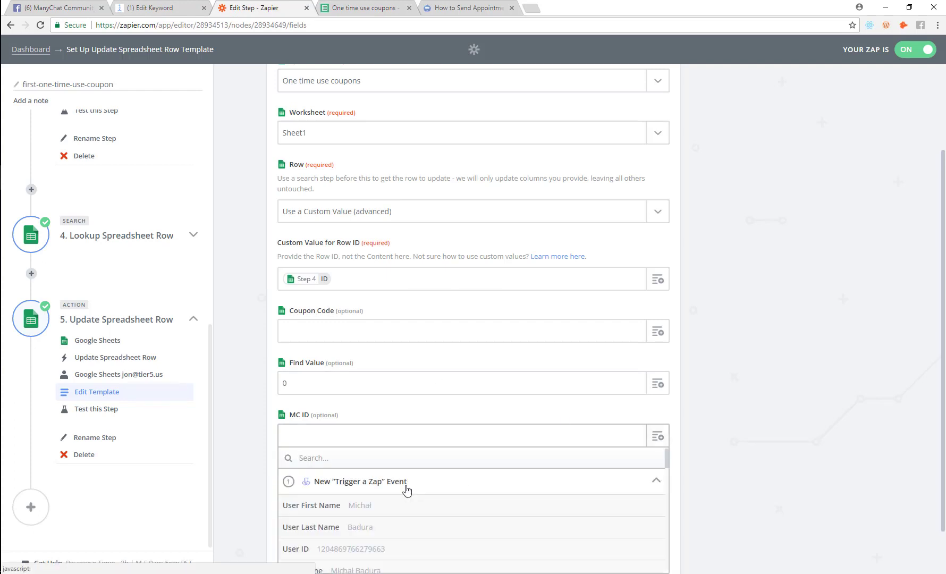
scroll(388, 502, down, 1)
click(372, 499)
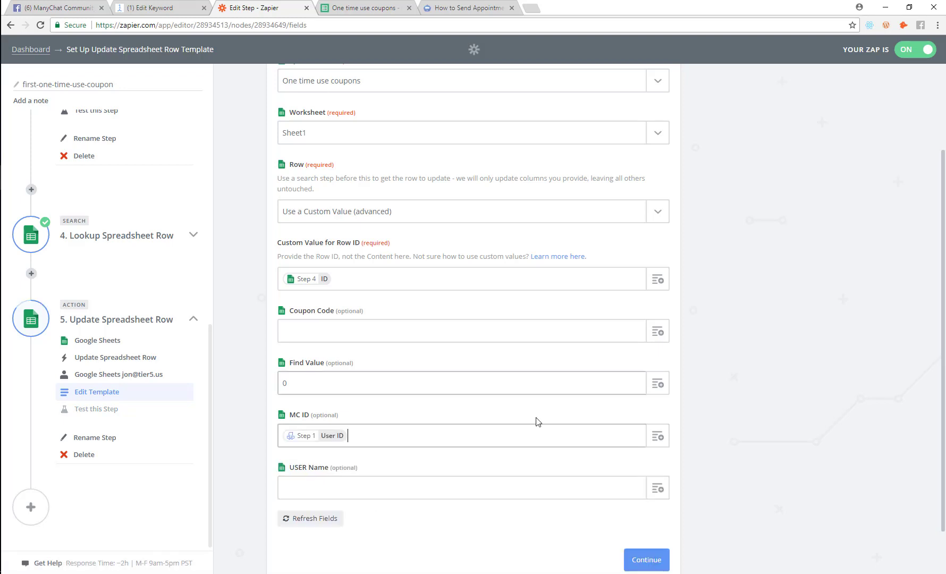
scroll(595, 414, down, 1)
Map USER Name to the user's first and last names and continue
click(655, 440)
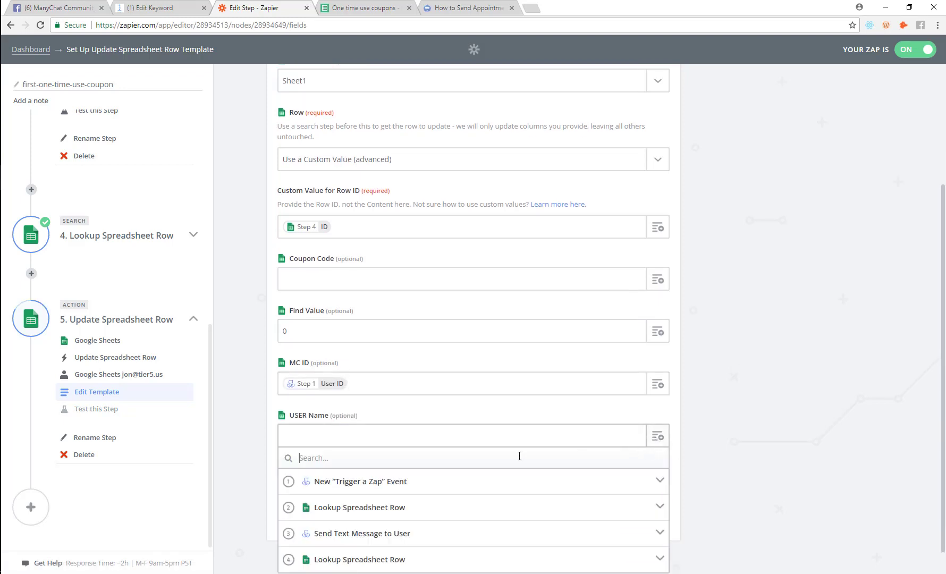
click(406, 482)
scroll(389, 487, down, 3)
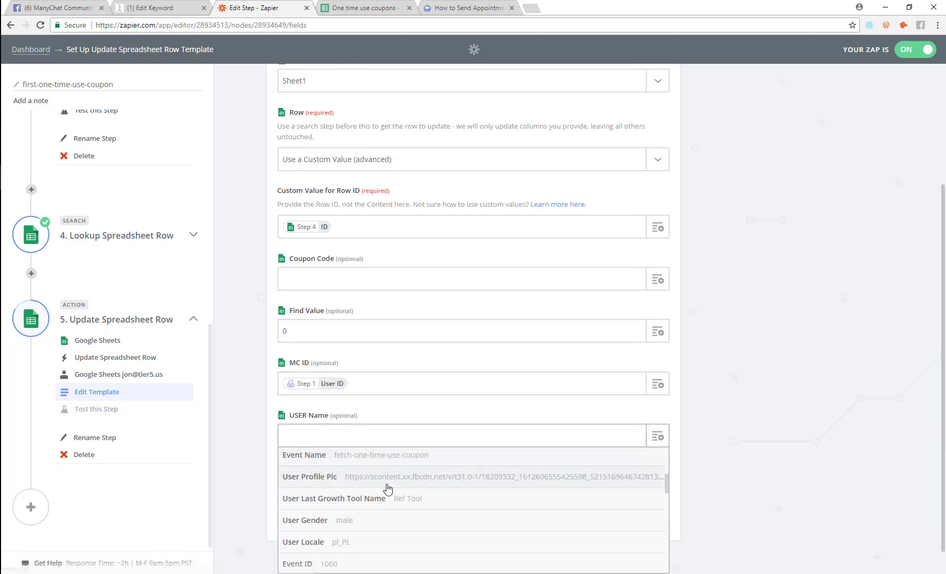
scroll(387, 487, up, 2)
click(394, 458)
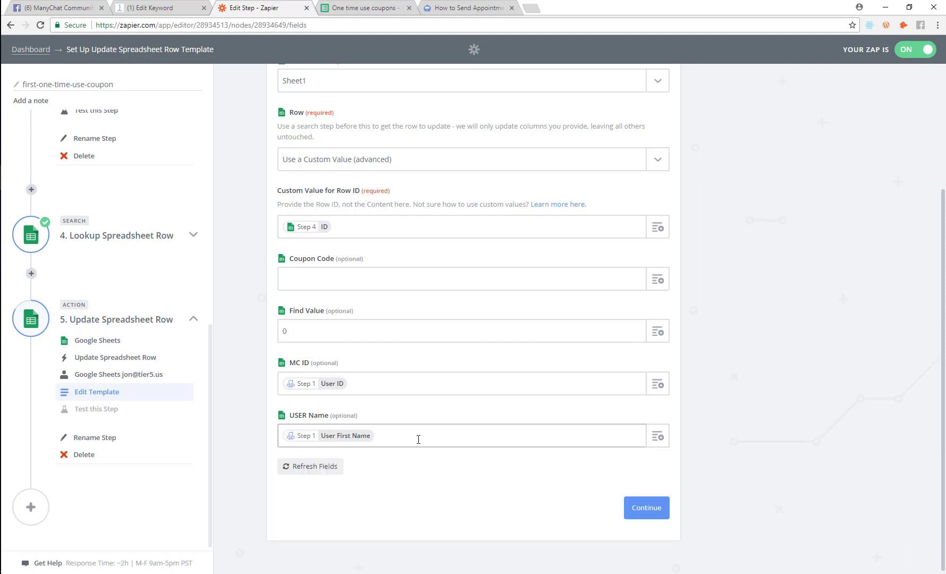
click(658, 436)
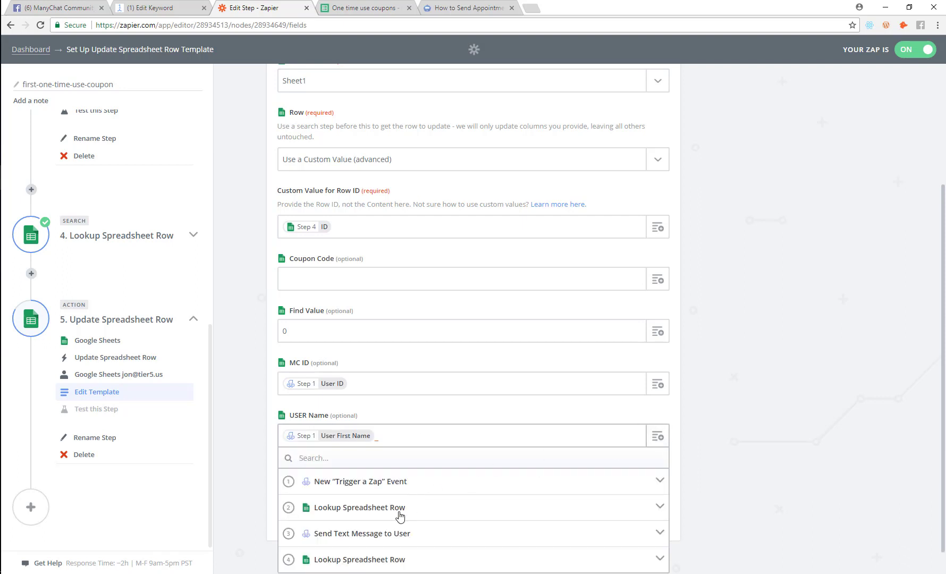
click(383, 492)
scroll(376, 503, down, 2)
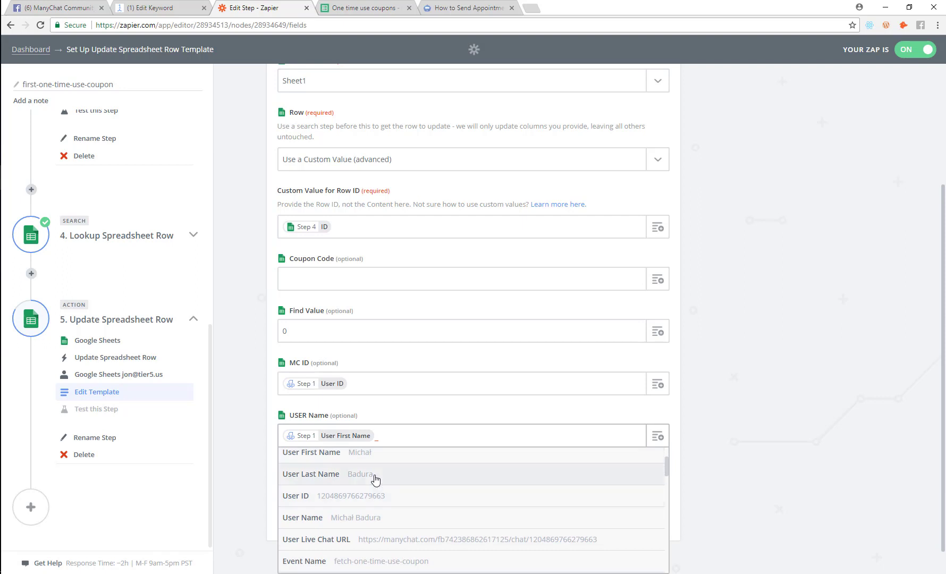
click(375, 477)
click(641, 508)
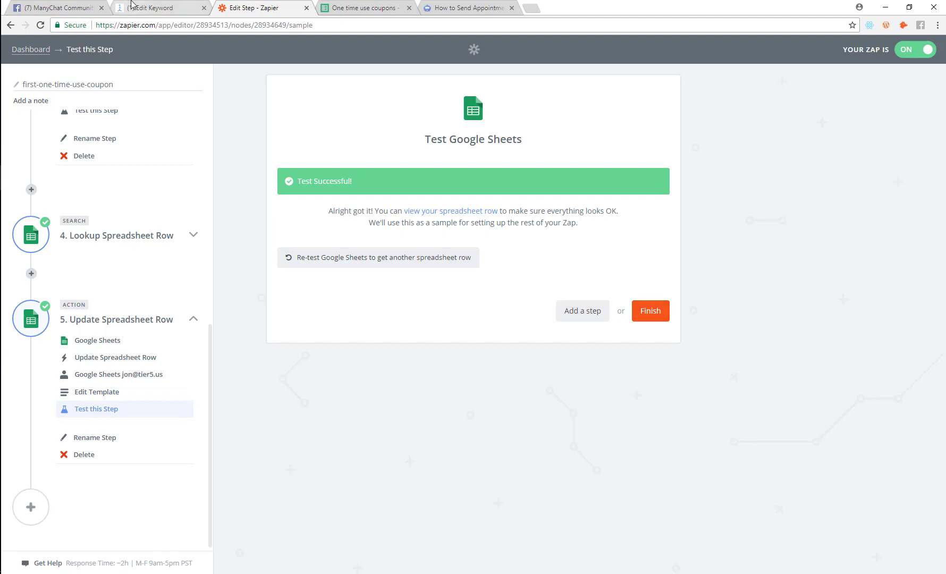
Send 'one time use coupon' to Demo Bot in the Messenger chat
click(32, 8)
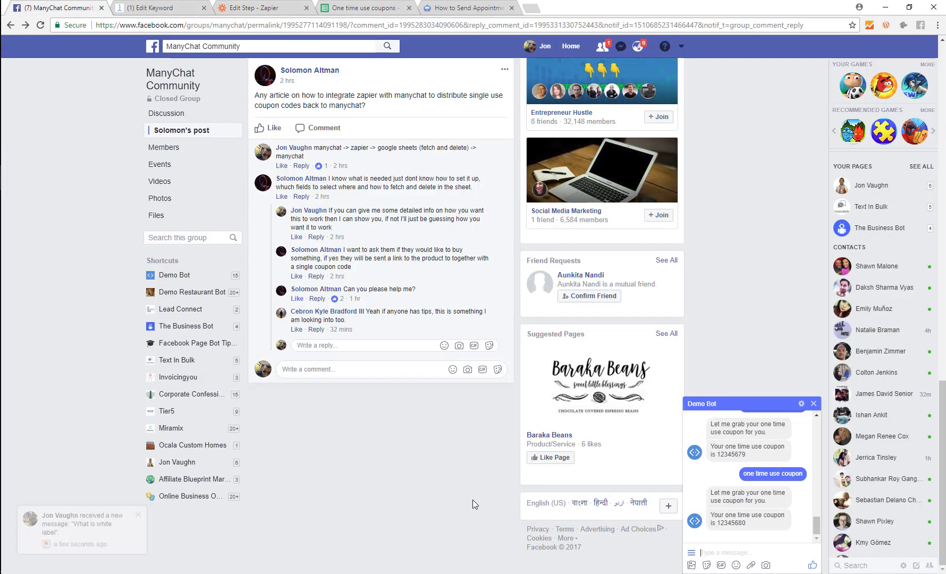
click(713, 551)
text(one time use coupon)
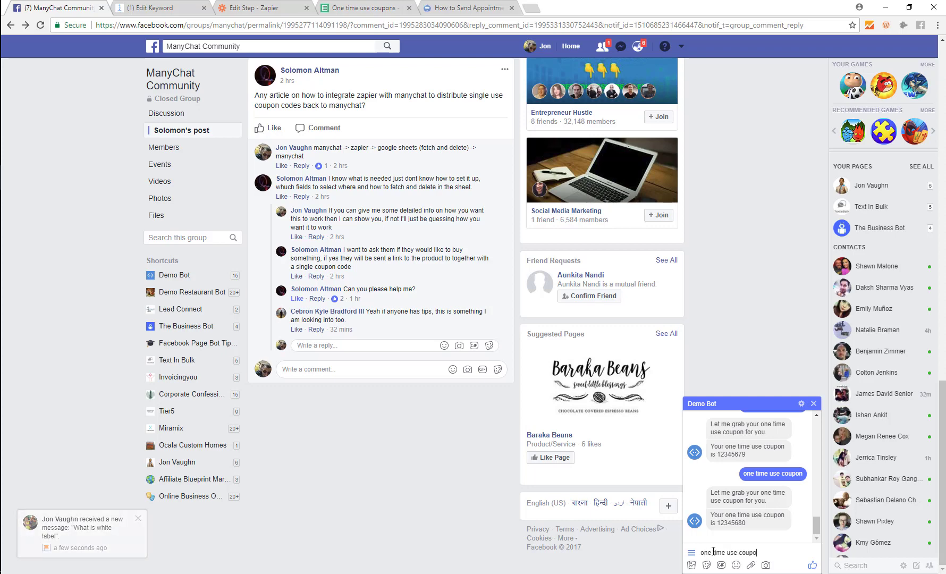
key(Return)
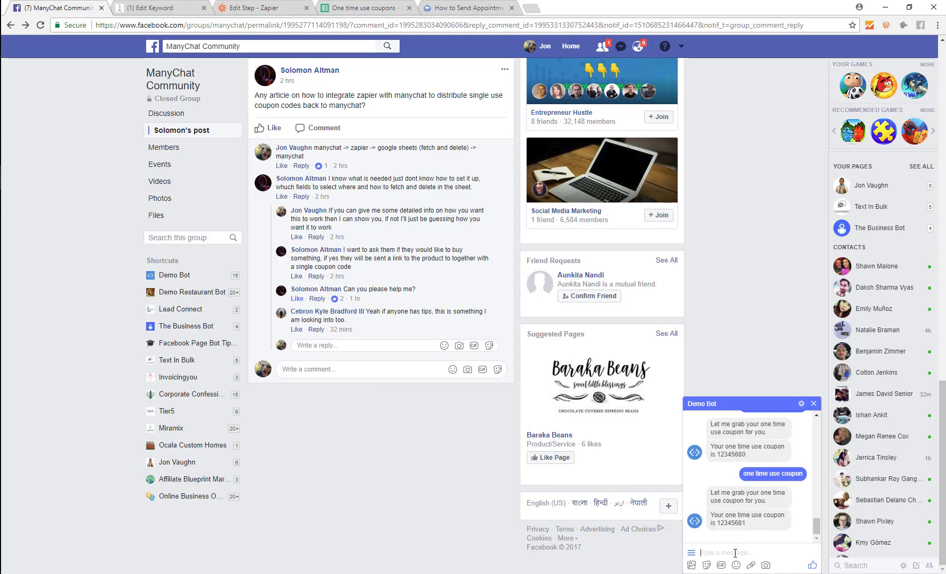
Widen the USER Name and MC ID columns and view C5's full stored ID
click(366, 7)
click(339, 217)
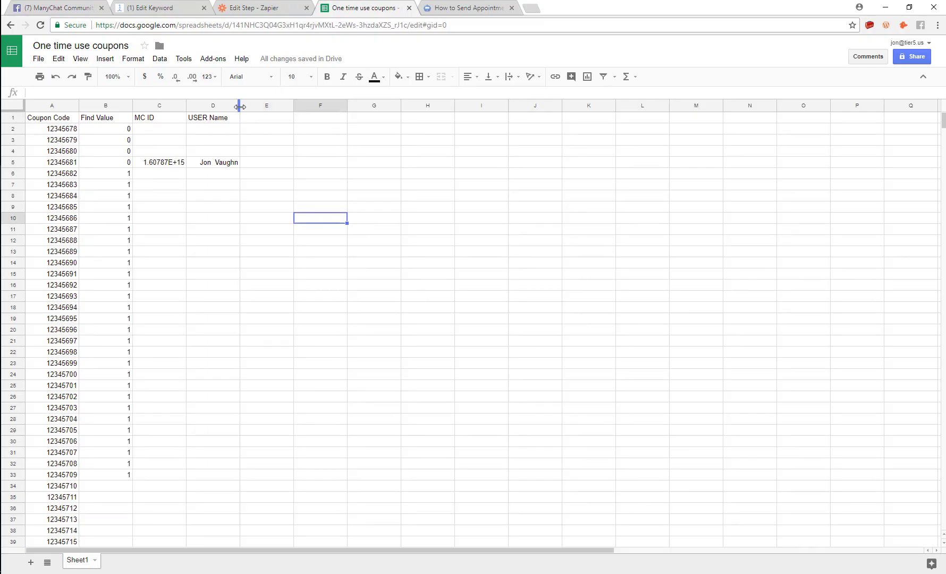
drag(240, 105, 371, 108)
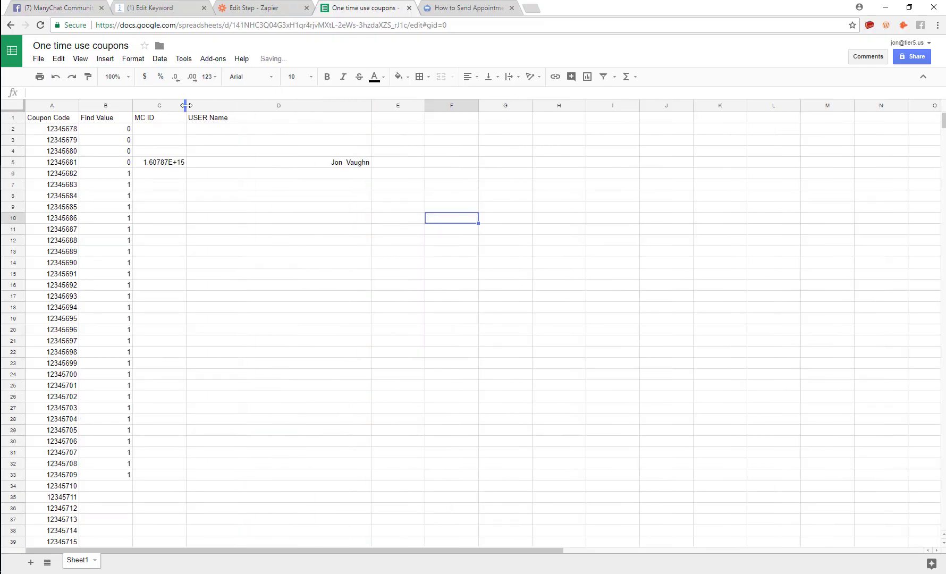
drag(187, 105, 221, 106)
click(175, 160)
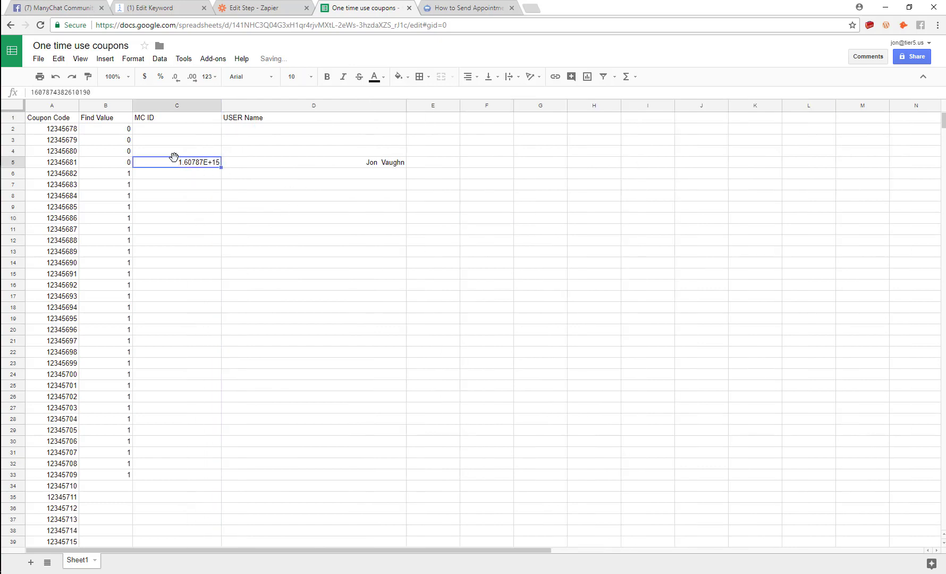
double_click(89, 93)
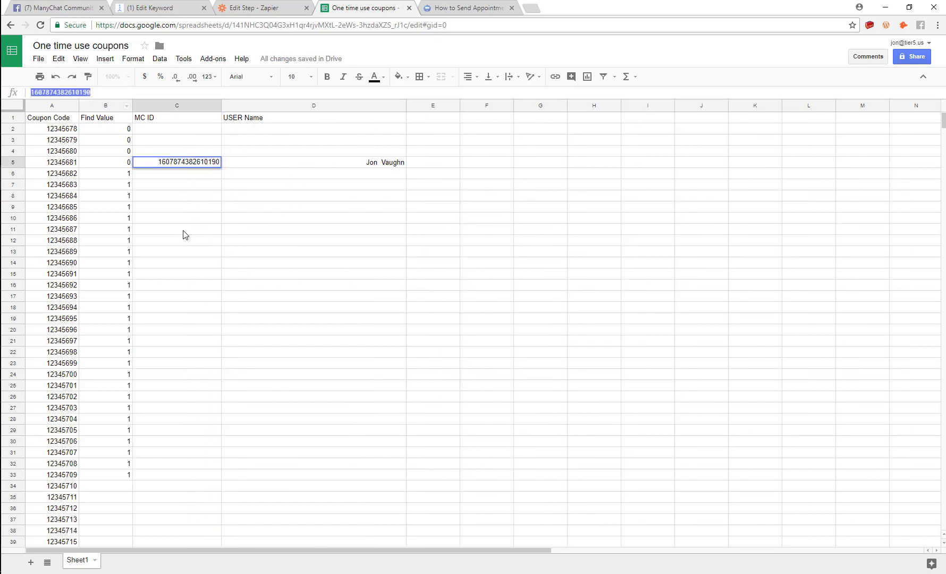
click(202, 221)
click(346, 242)
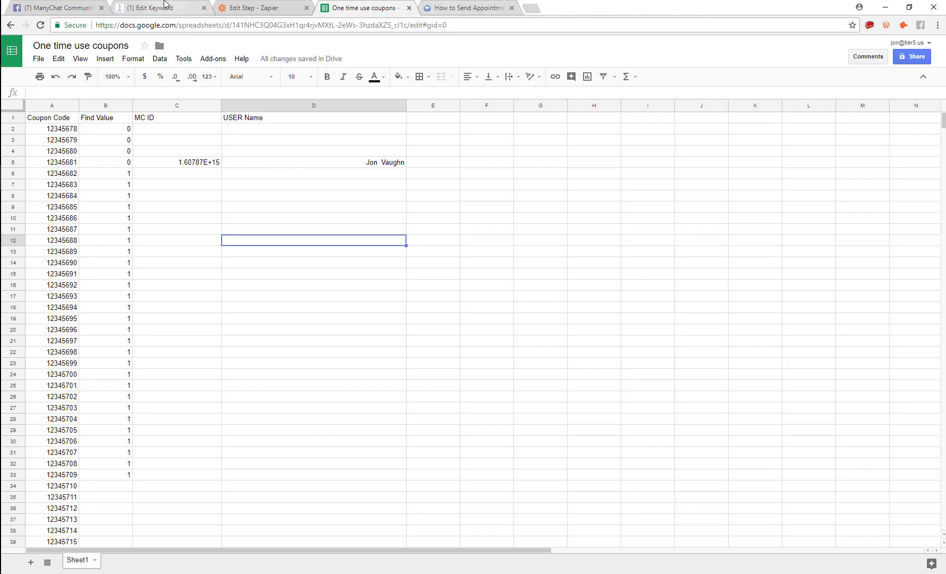
Add an 'Only continue if' filter step between the spreadsheet lookup and Send Text Message to User
click(256, 4)
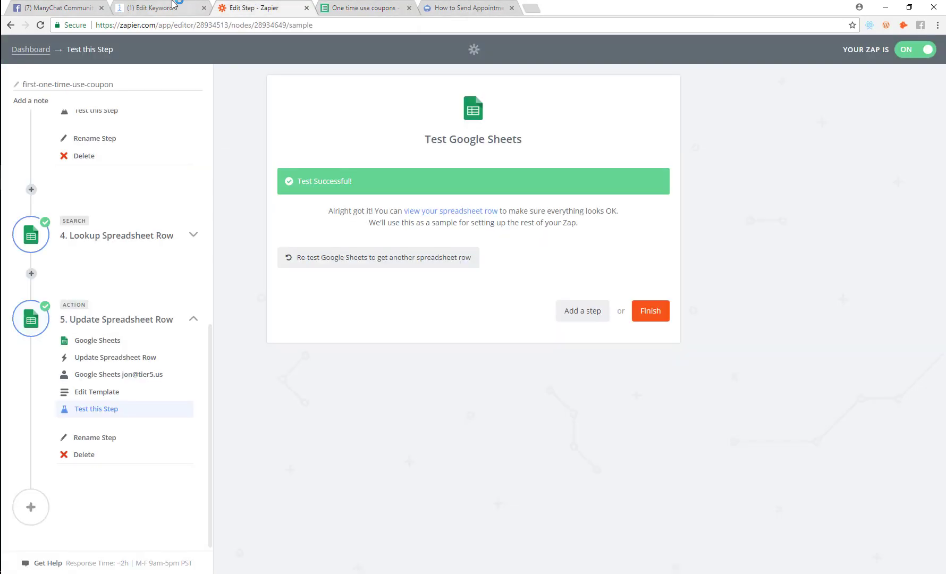
click(172, 4)
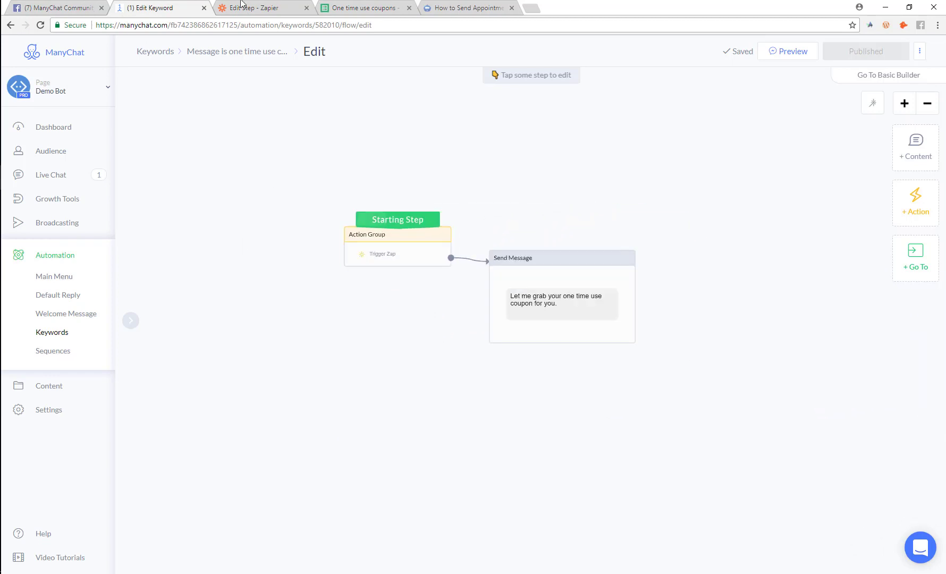
click(268, 8)
scroll(187, 270, up, 6)
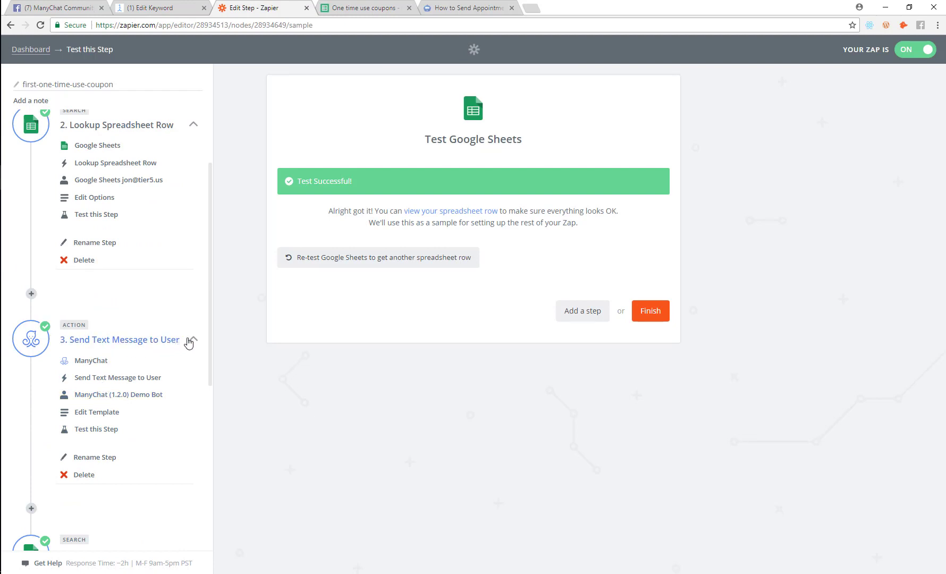
click(97, 341)
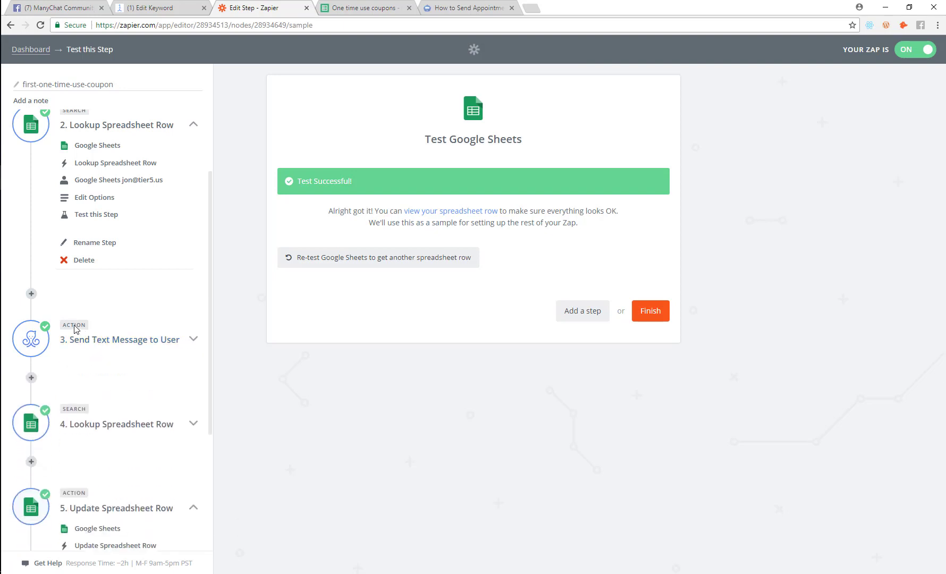
click(32, 336)
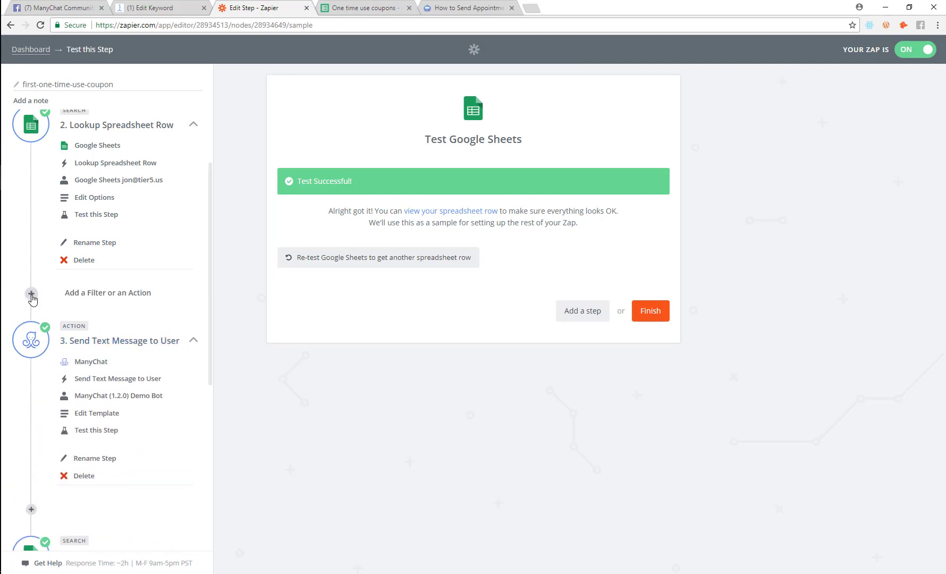
click(32, 295)
click(126, 291)
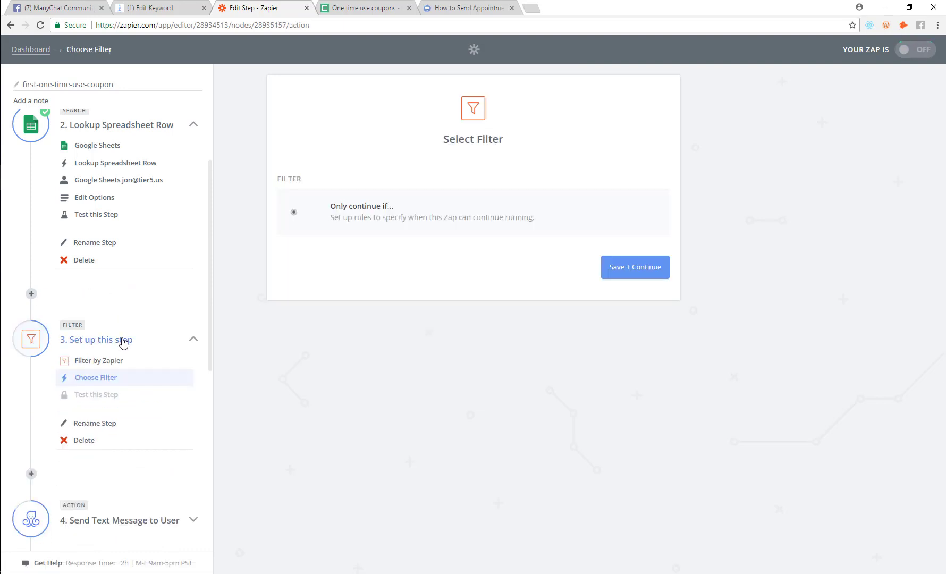
click(626, 272)
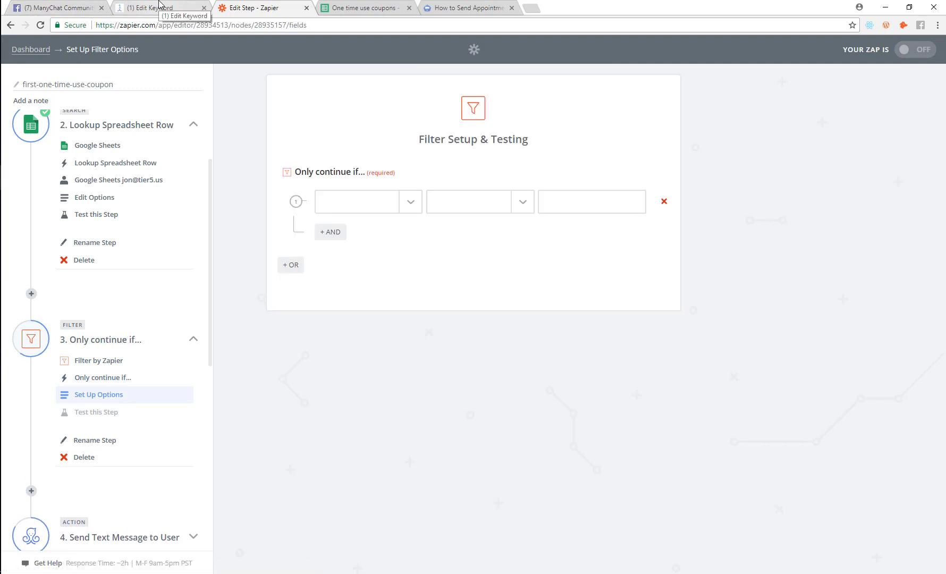
click(150, 7)
Pan the flow canvas and review the coupon Send Message step
mouse_move(383, 264)
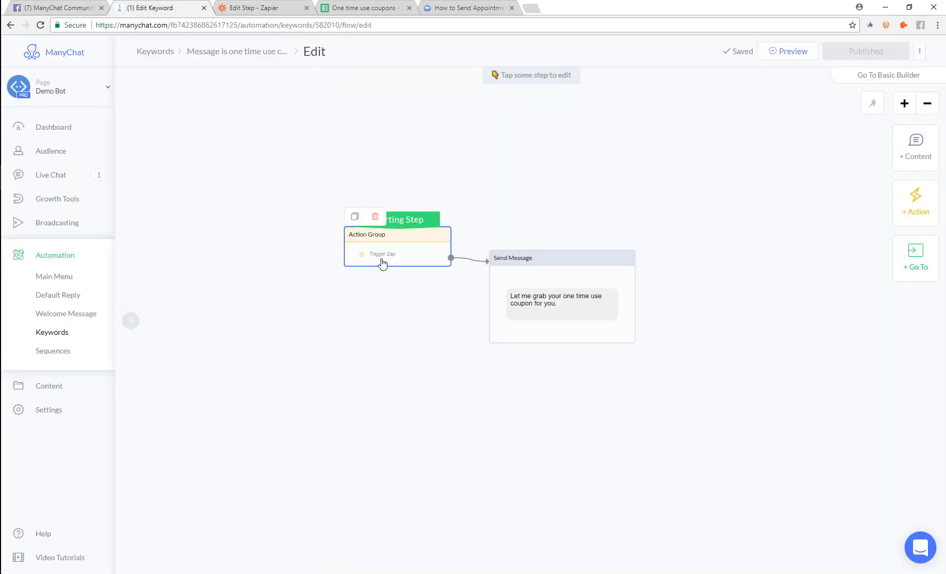
drag(772, 359, 527, 325)
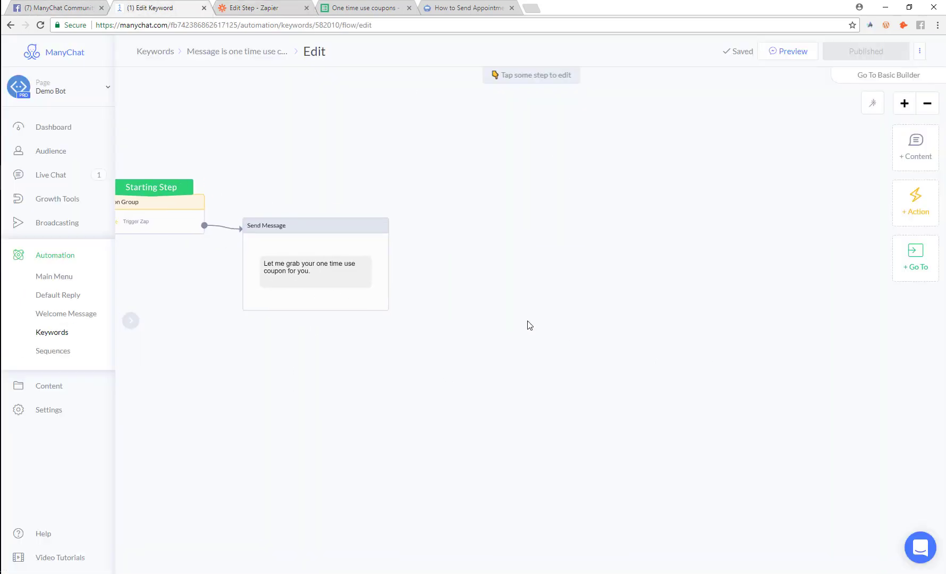
click(344, 279)
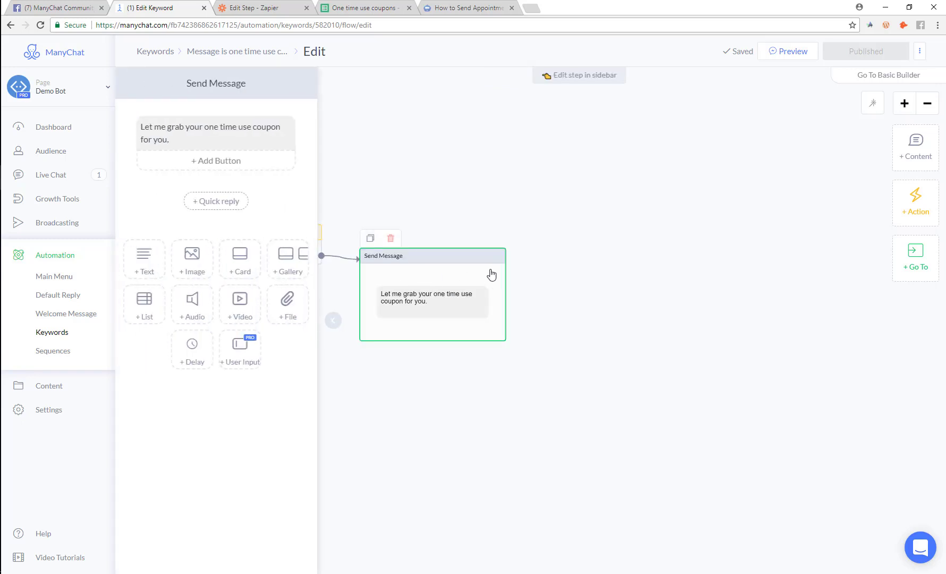
click(582, 285)
click(456, 298)
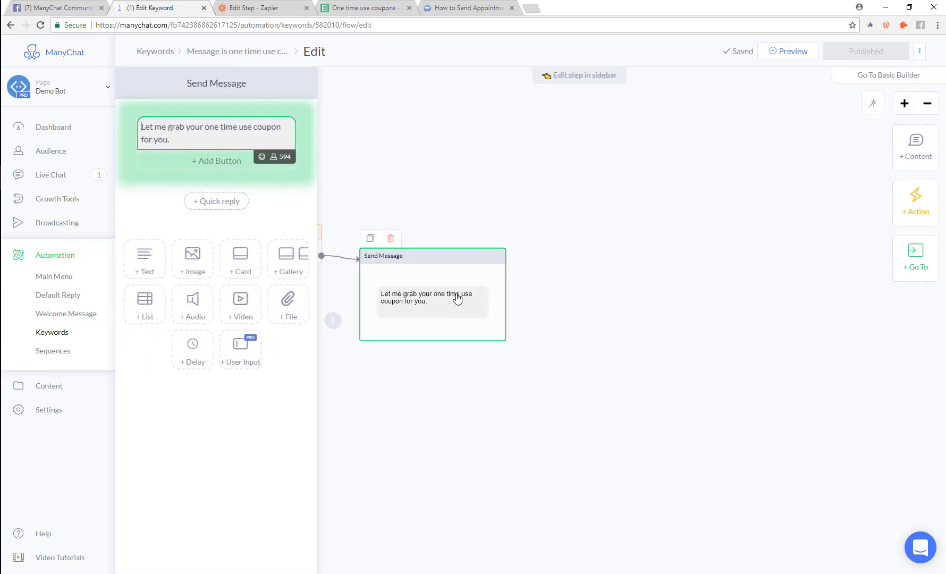
click(571, 314)
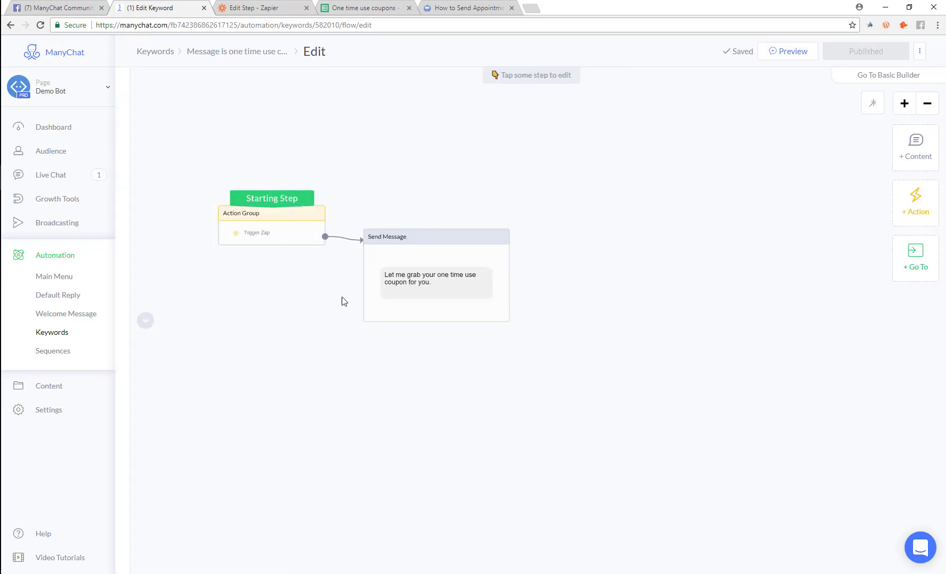
Add an Add Tag action creating a new 'got-coupon' tag to the Action Group
click(261, 236)
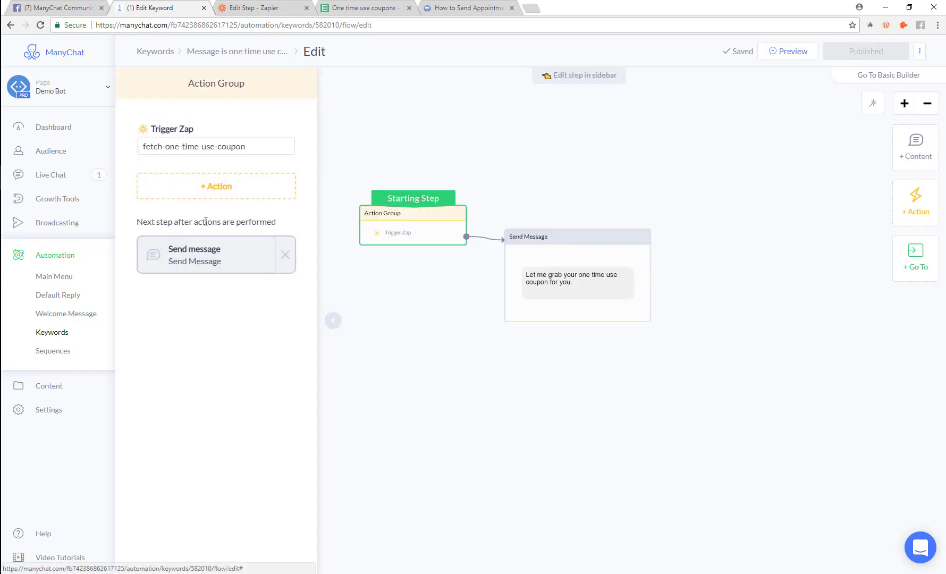
click(215, 186)
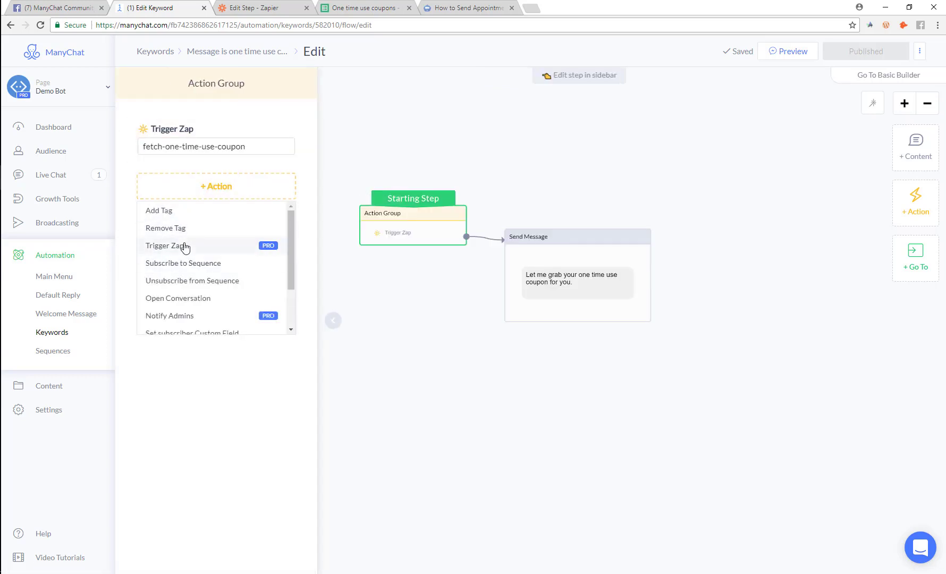
click(198, 212)
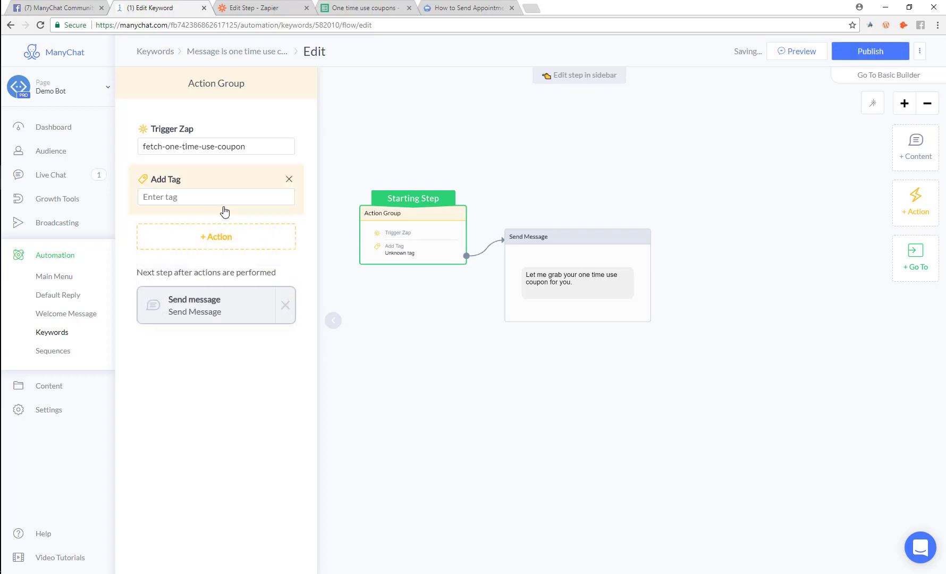
click(223, 197)
text(used)
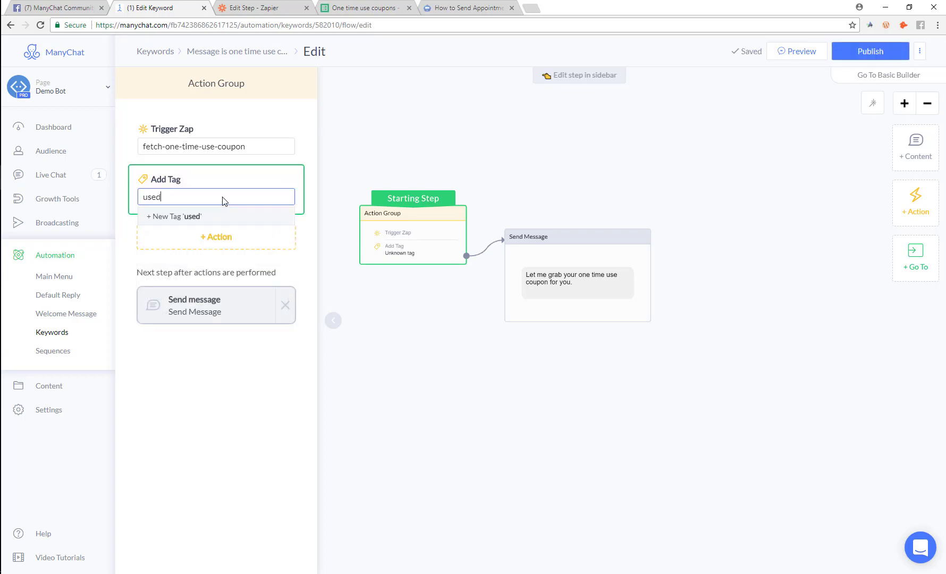
key(BackSpace)
key(BackSpace)
key(BackSpace)
key(BackSpace)
text(got-)
click(219, 216)
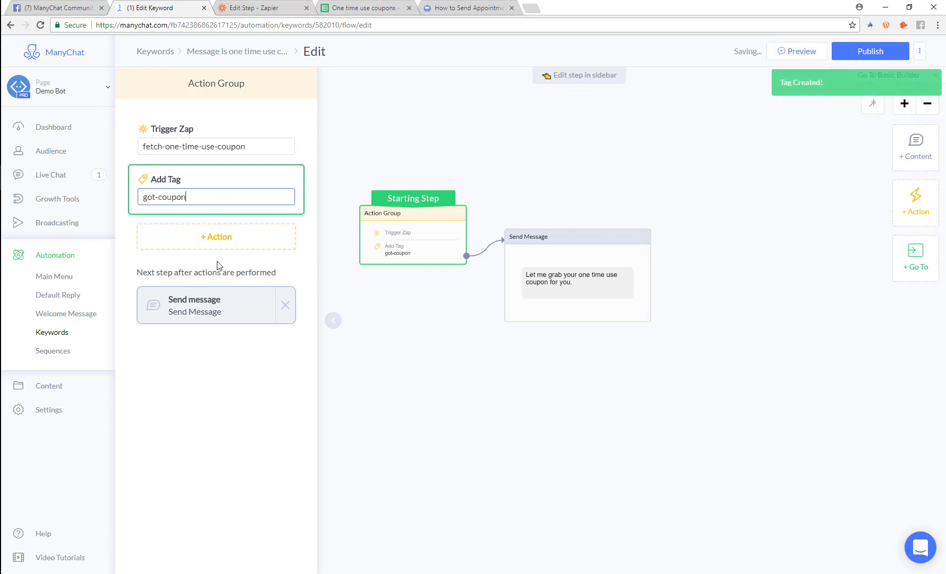
click(652, 402)
Browse the trigger event fields for the filter condition, then re-test step 1 to load missing fields
click(222, 10)
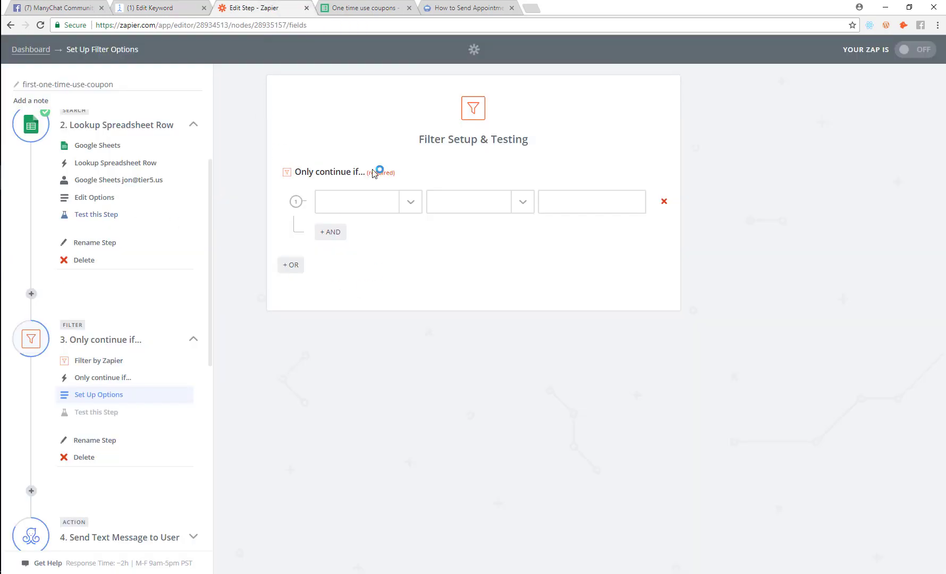
click(410, 207)
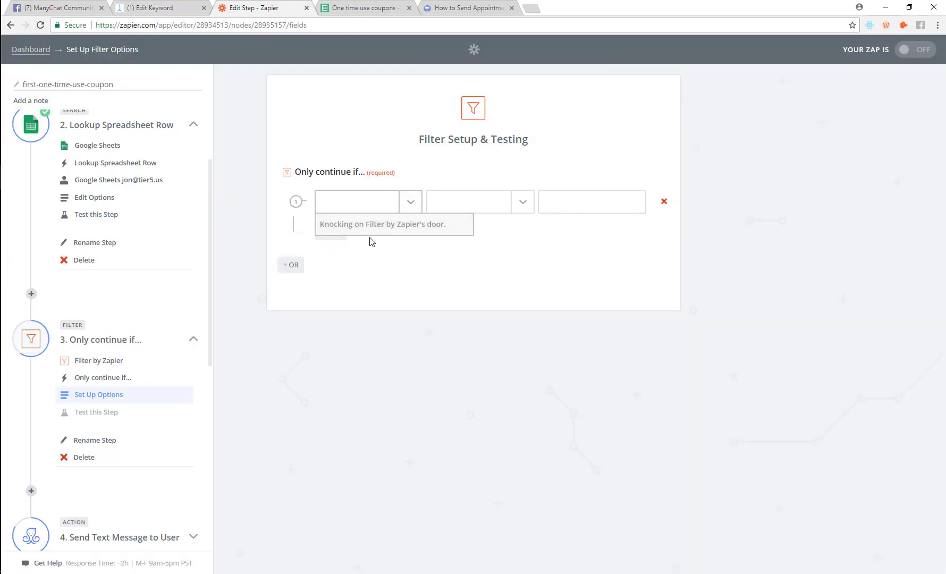
click(380, 256)
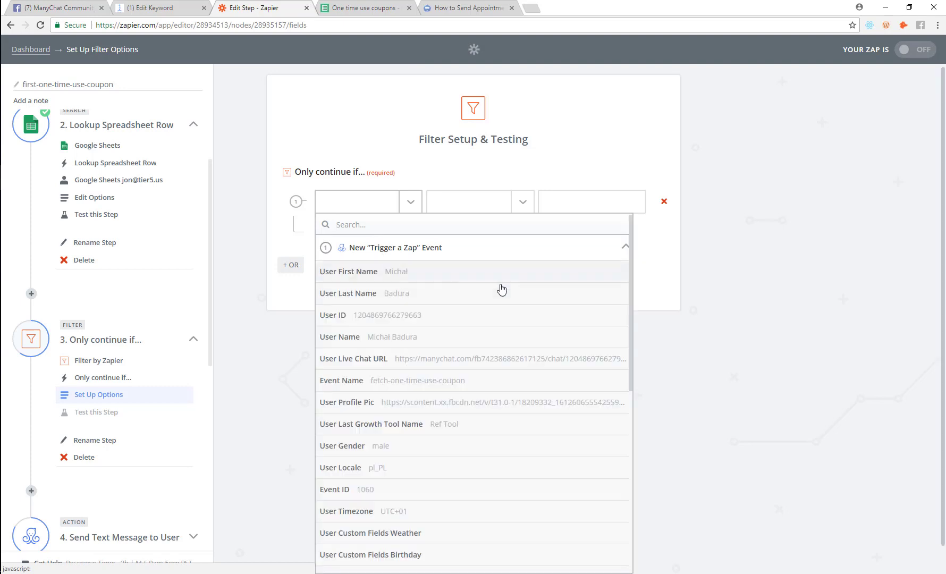
scroll(430, 342, down, 6)
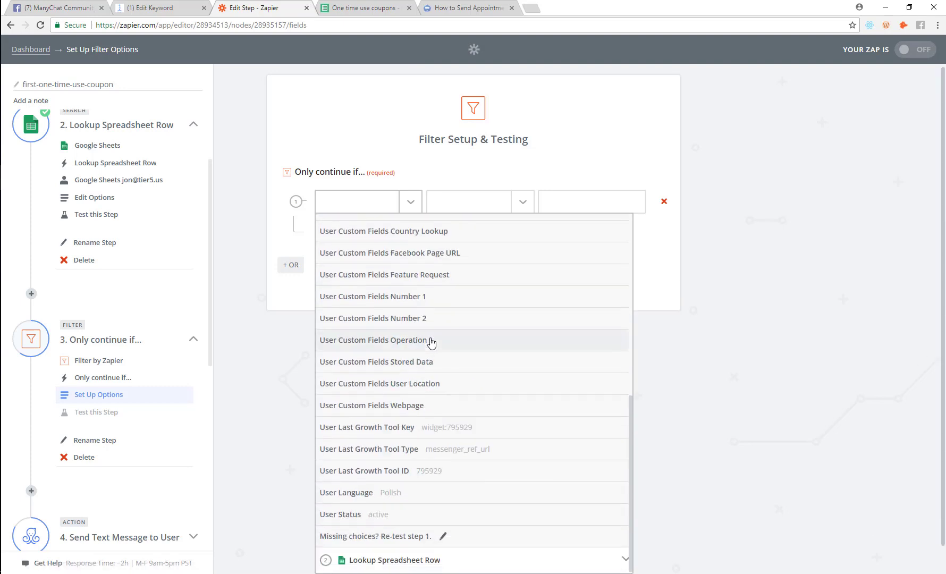
scroll(406, 424, up, 4)
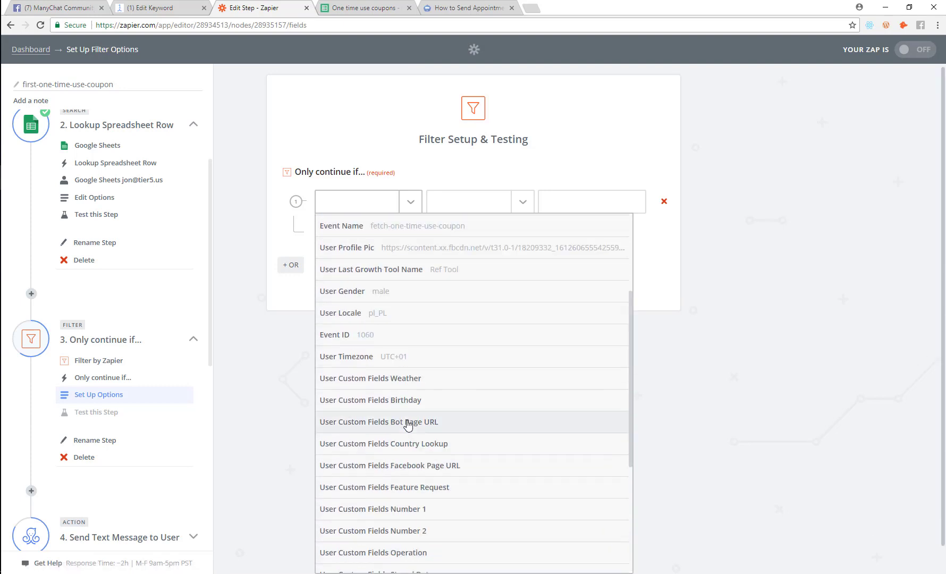
scroll(407, 425, up, 3)
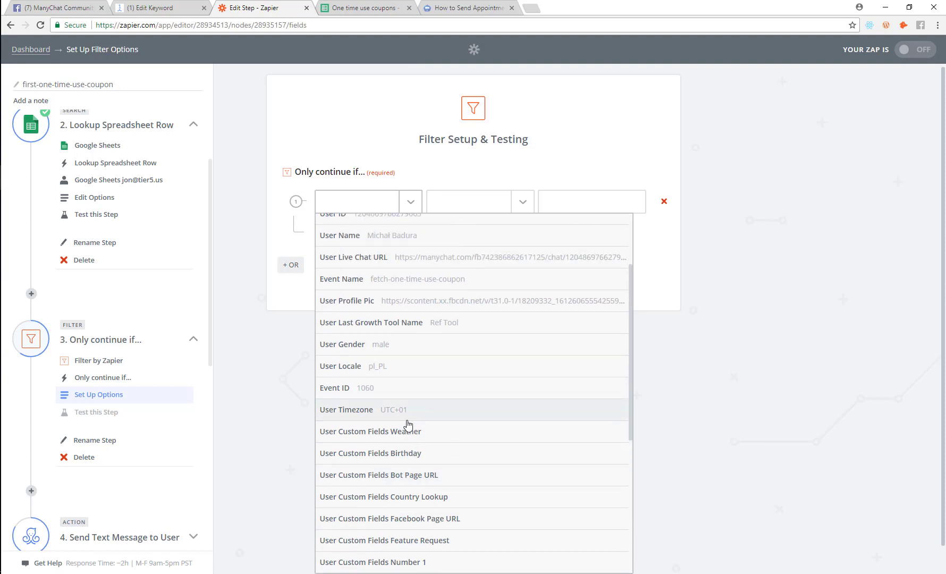
scroll(412, 403, down, 7)
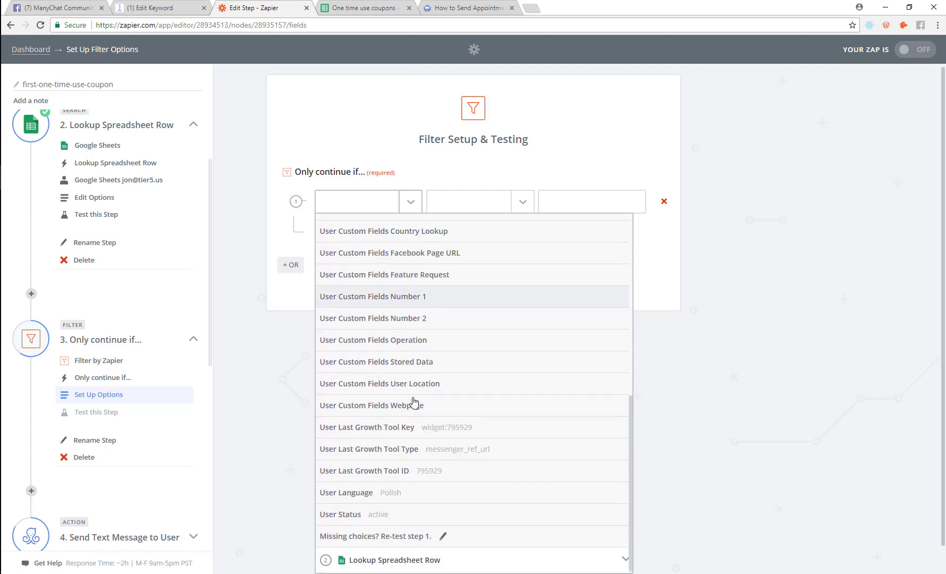
click(384, 538)
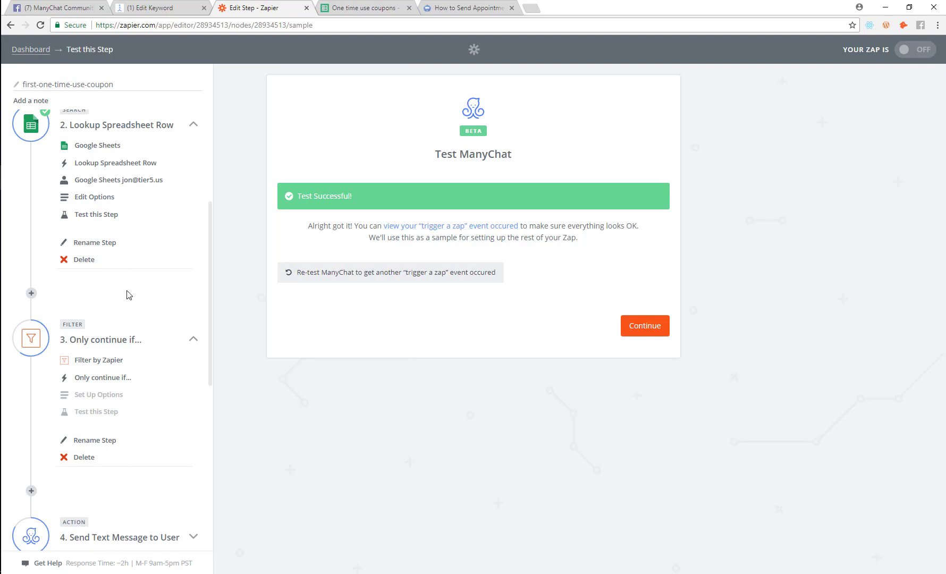
Reopen the Only continue if step and browse the ManyChat trigger fields, leaving the condition empty
click(95, 379)
click(641, 280)
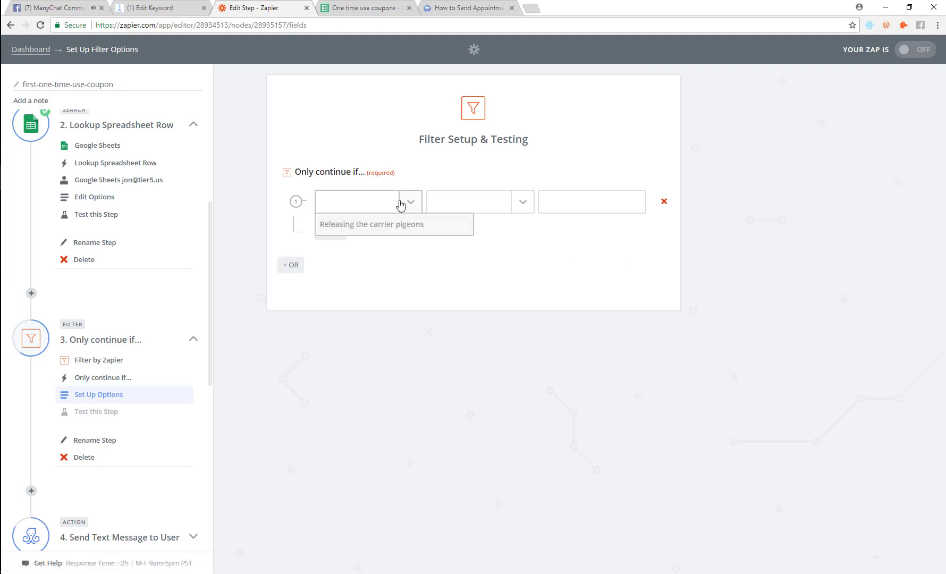
click(397, 206)
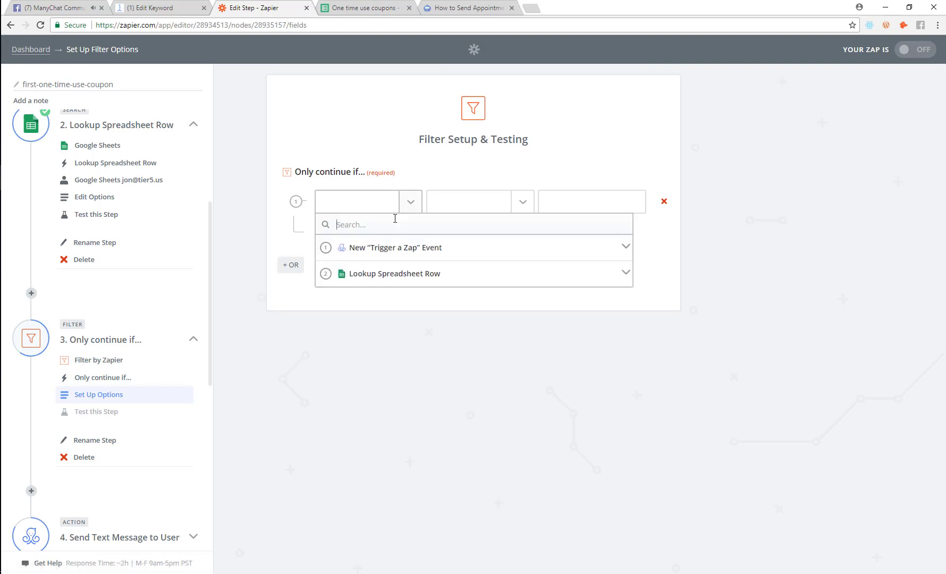
click(397, 255)
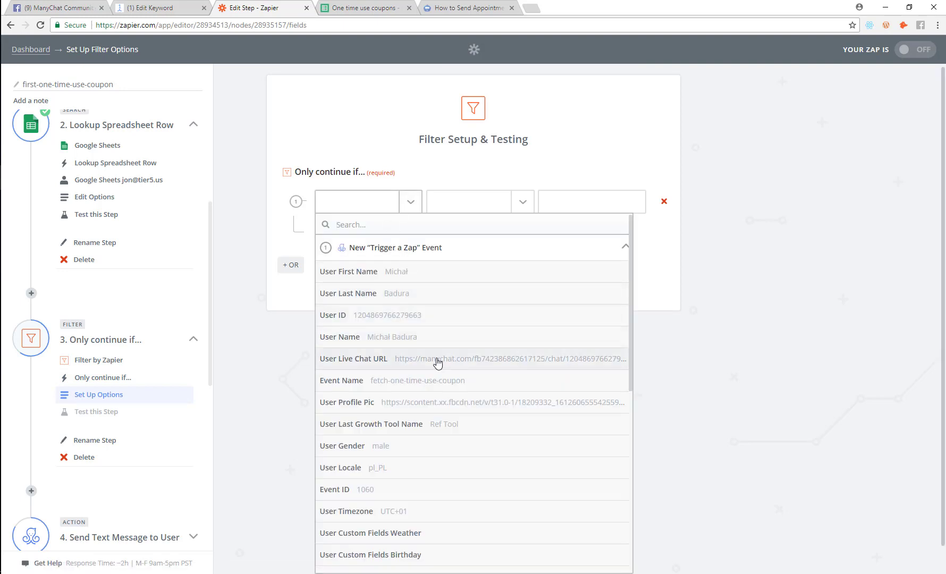
scroll(440, 361, down, 5)
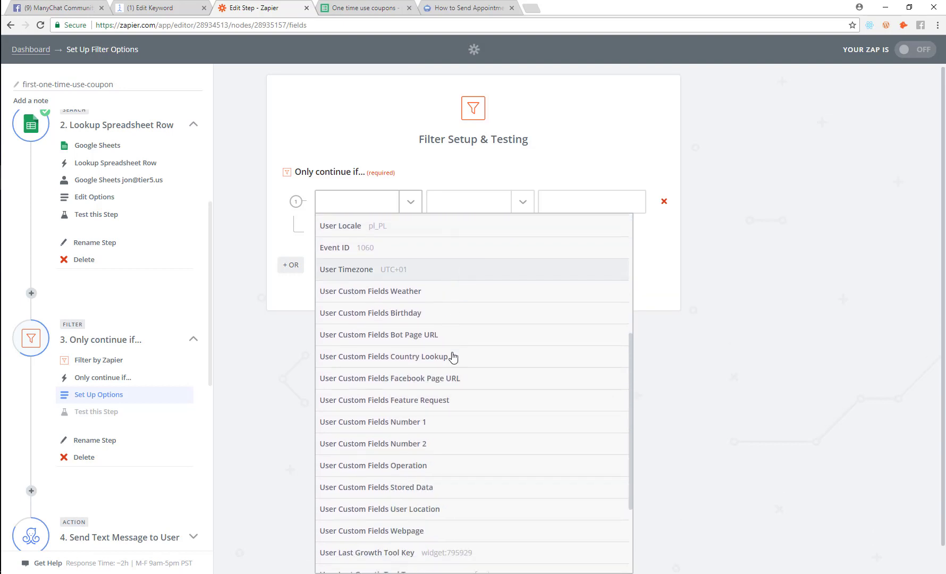
scroll(473, 338, down, 2)
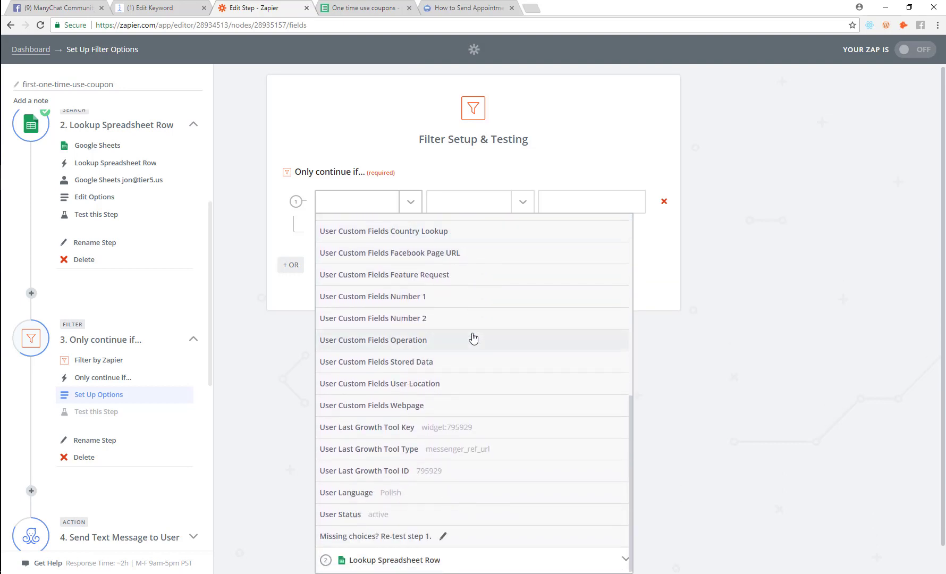
click(430, 560)
click(467, 252)
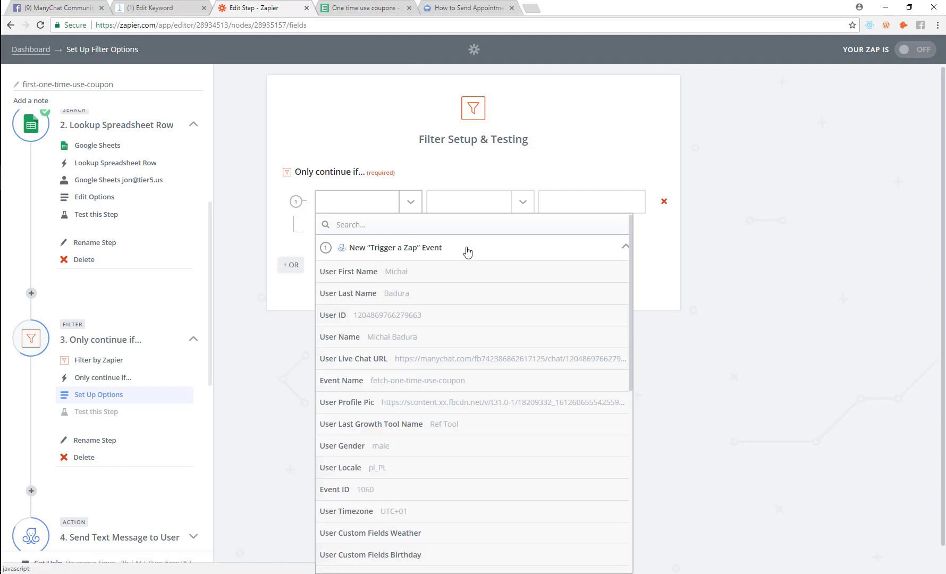
scroll(447, 333, down, 1)
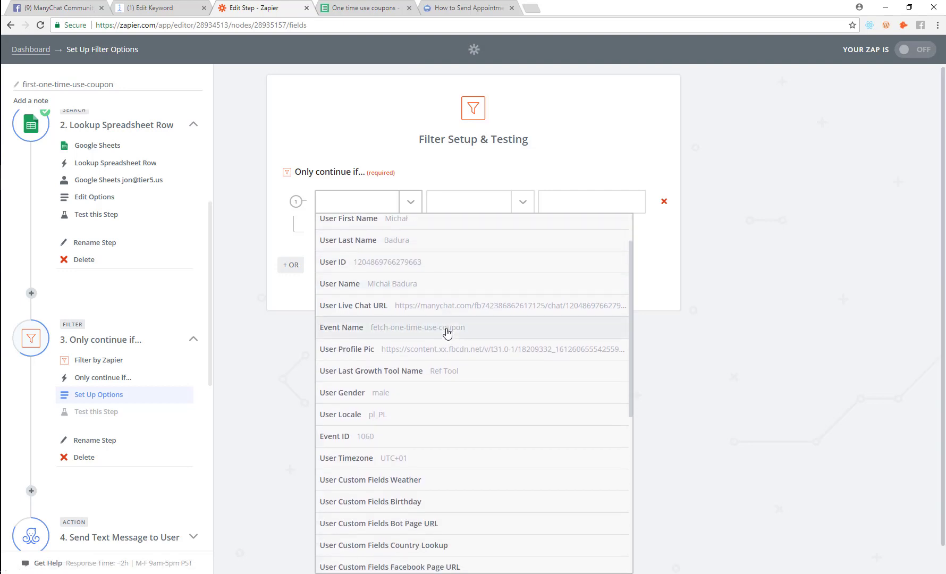
scroll(447, 333, down, 4)
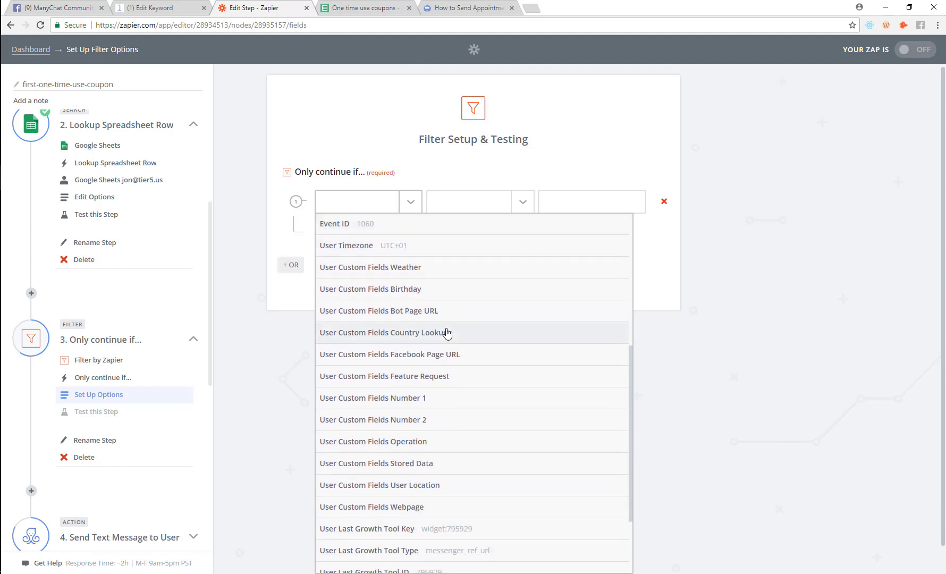
scroll(447, 333, down, 1)
scroll(447, 332, down, 1)
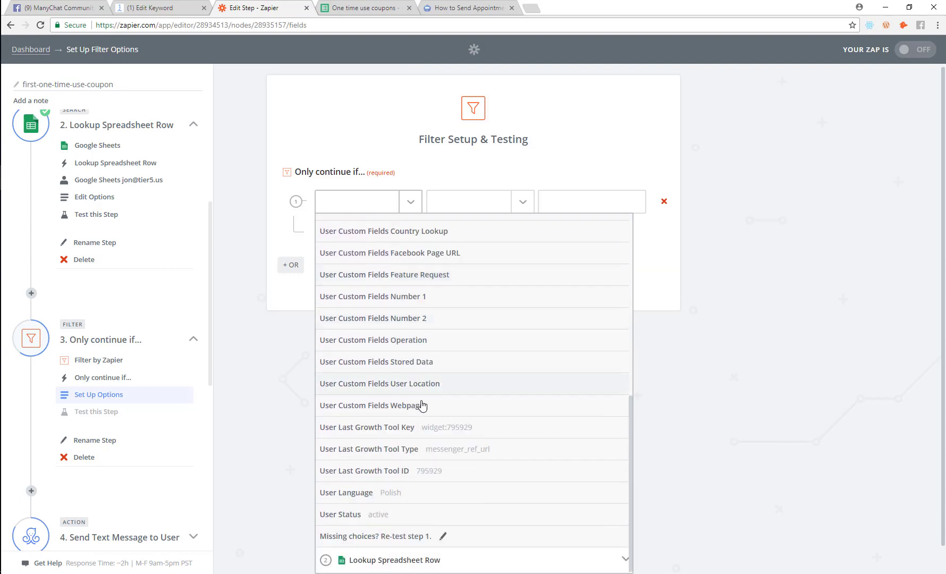
scroll(418, 441, up, 3)
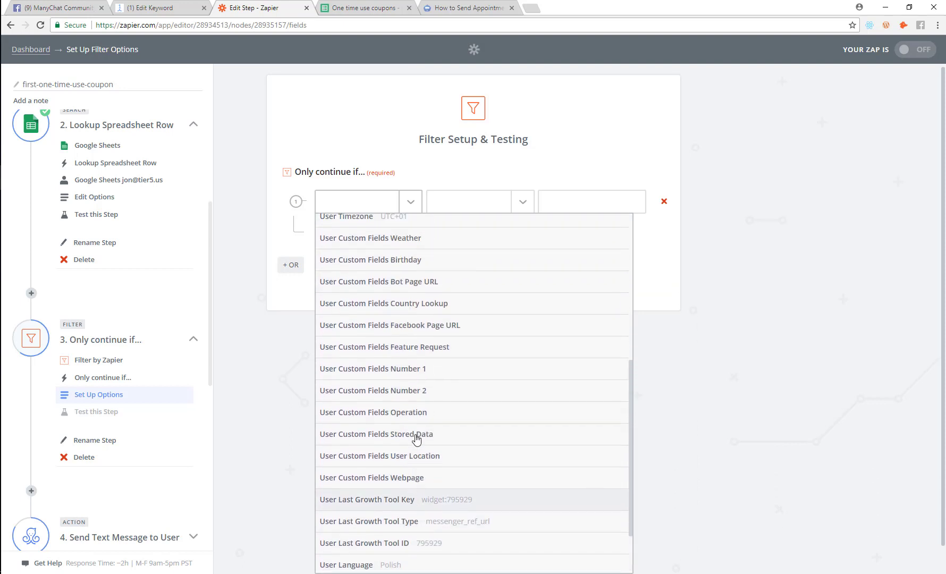
click(734, 306)
Delete the got-coupon Add Tag action from the Action Group
click(163, 6)
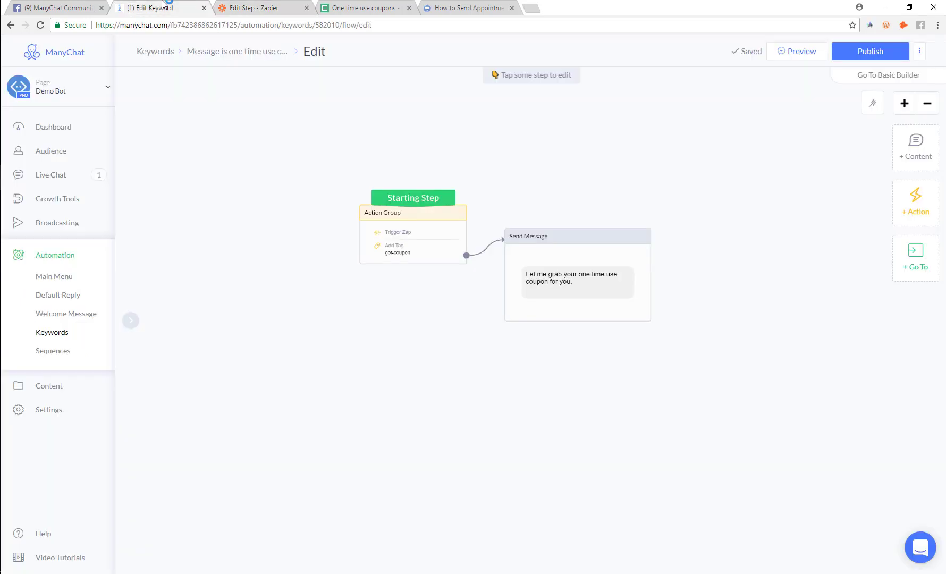
click(386, 249)
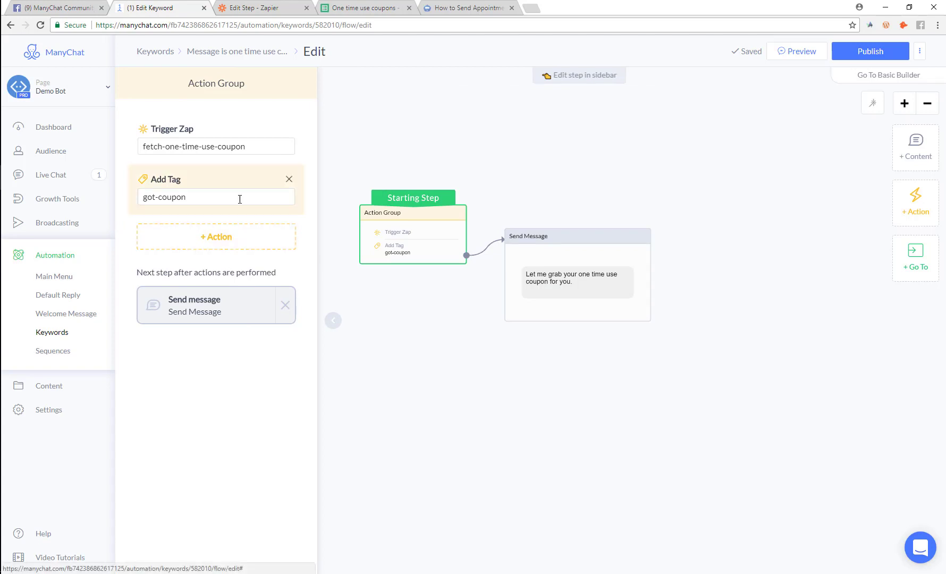
click(289, 179)
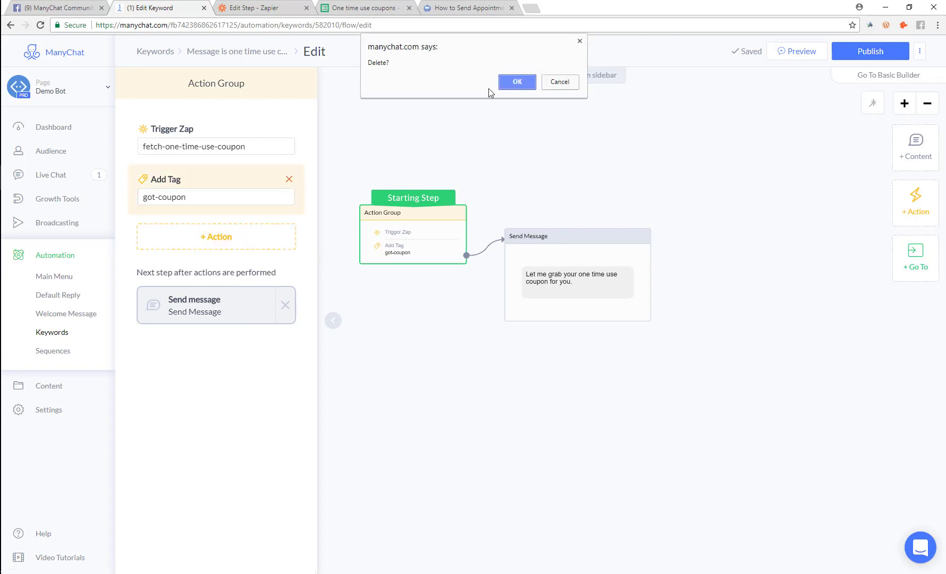
click(517, 81)
Add a Set Subscriber Custom Field action to the Action Group
click(216, 186)
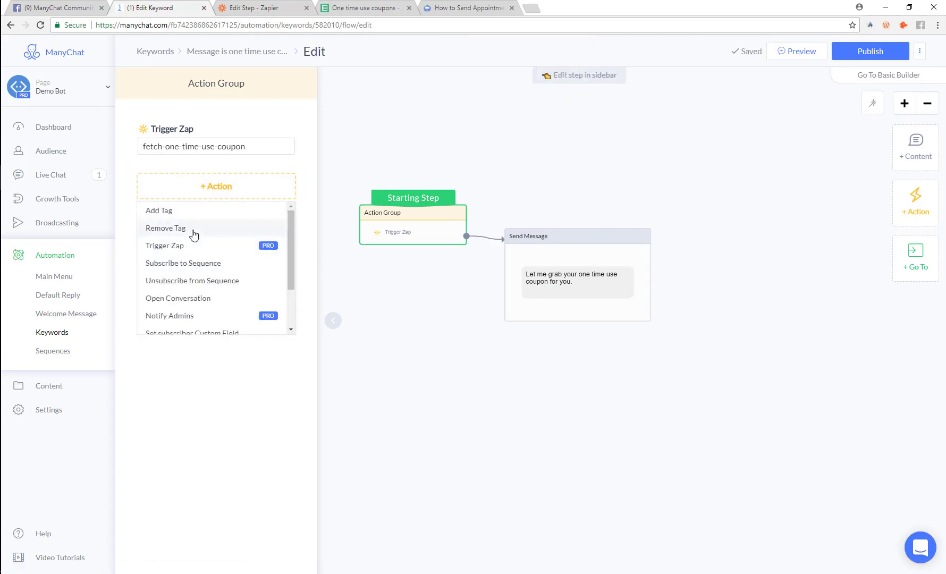
scroll(198, 266, down, 2)
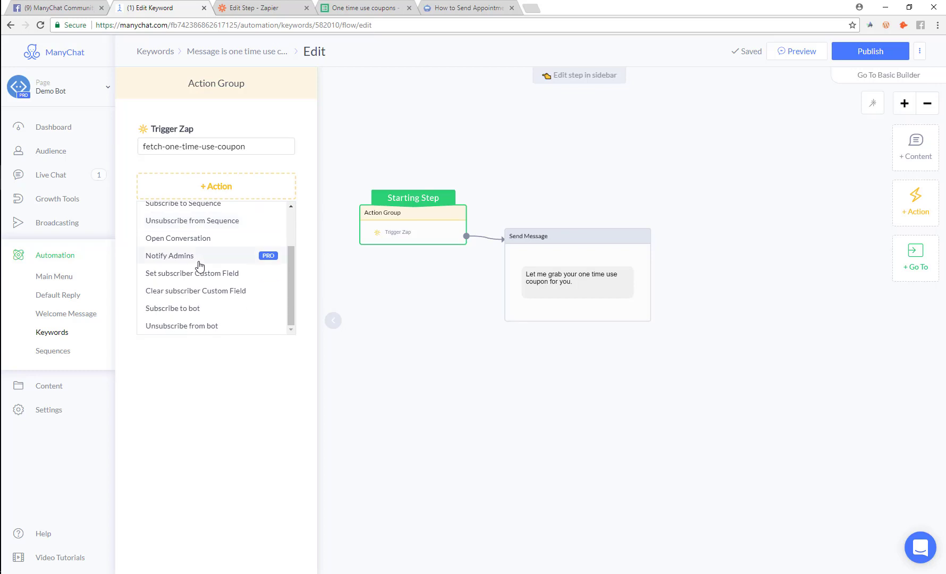
click(201, 275)
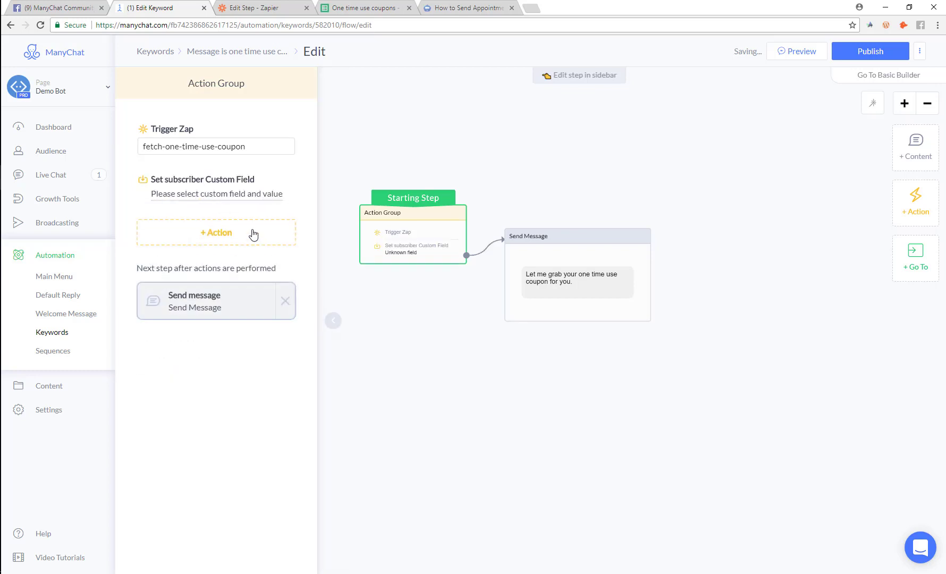
click(237, 200)
Create a new True/False custom field named got-coupon for the action
click(382, 195)
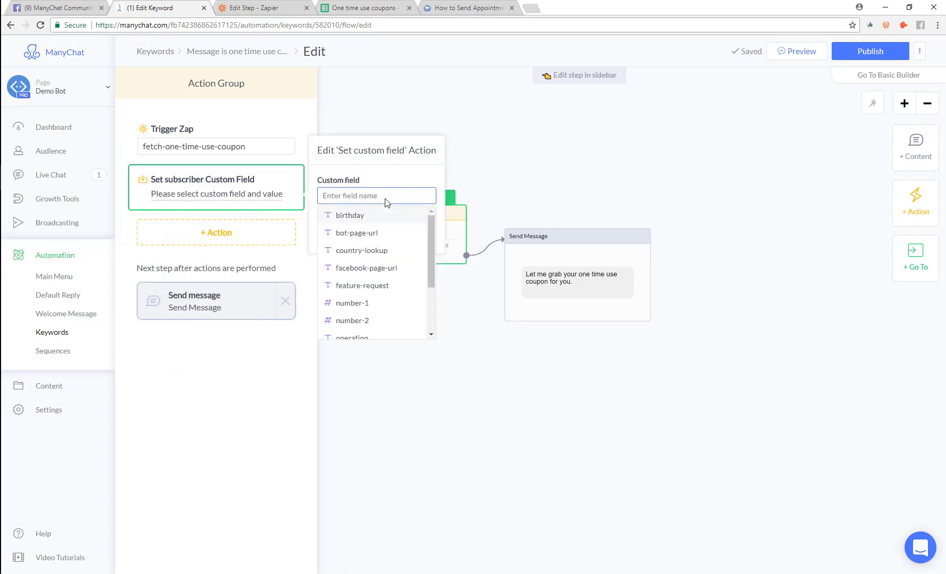
text(got-coupon)
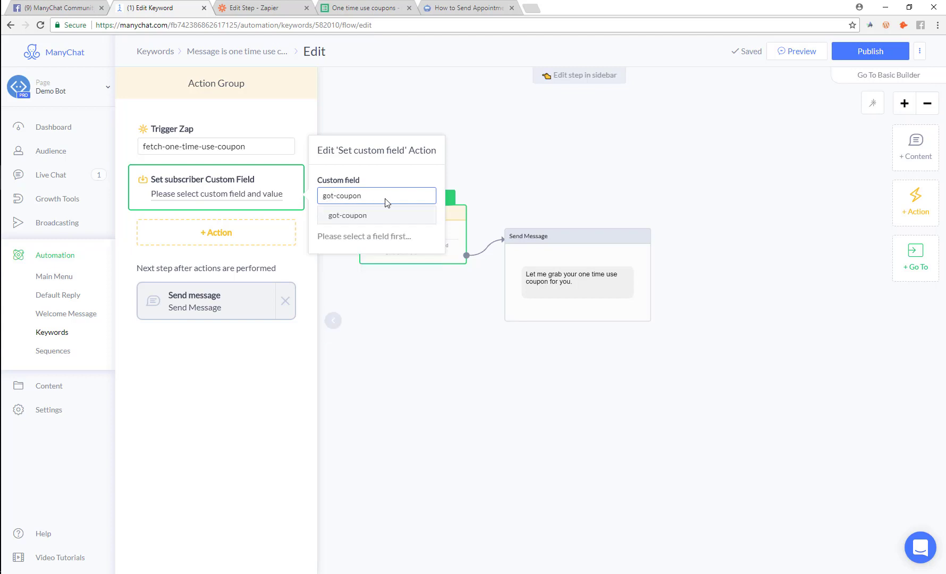
click(383, 199)
click(356, 196)
click(361, 196)
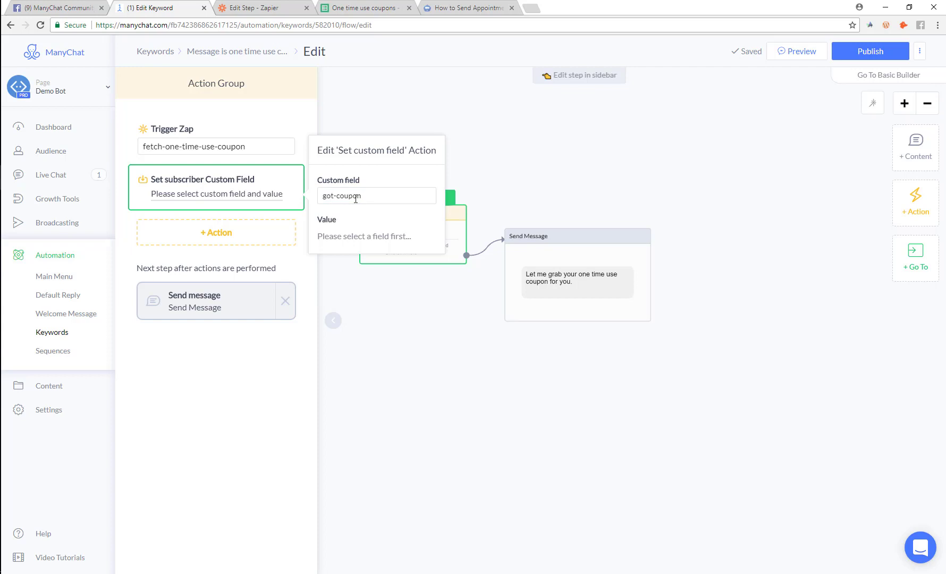
click(356, 199)
click(360, 199)
double_click(357, 198)
click(355, 197)
click(355, 198)
click(354, 203)
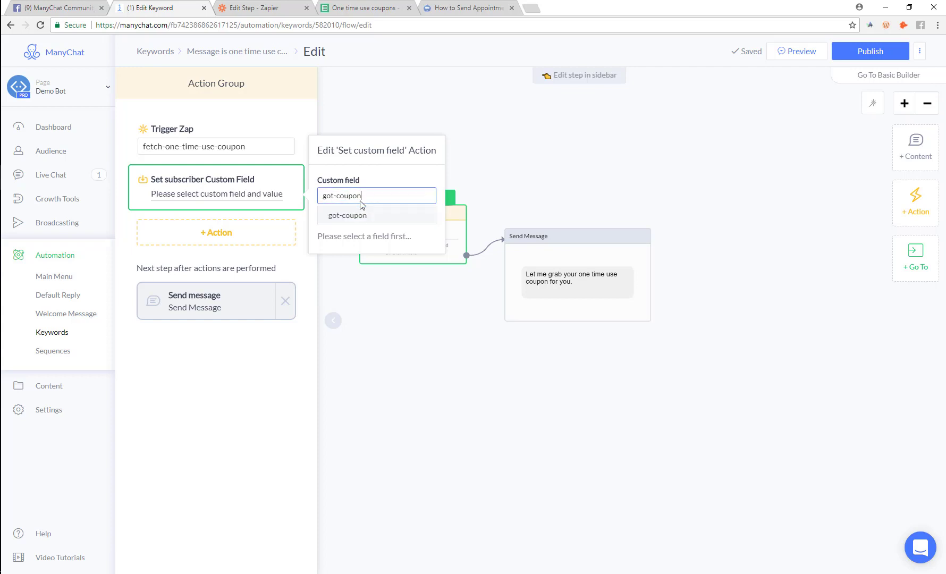
click(357, 211)
click(551, 171)
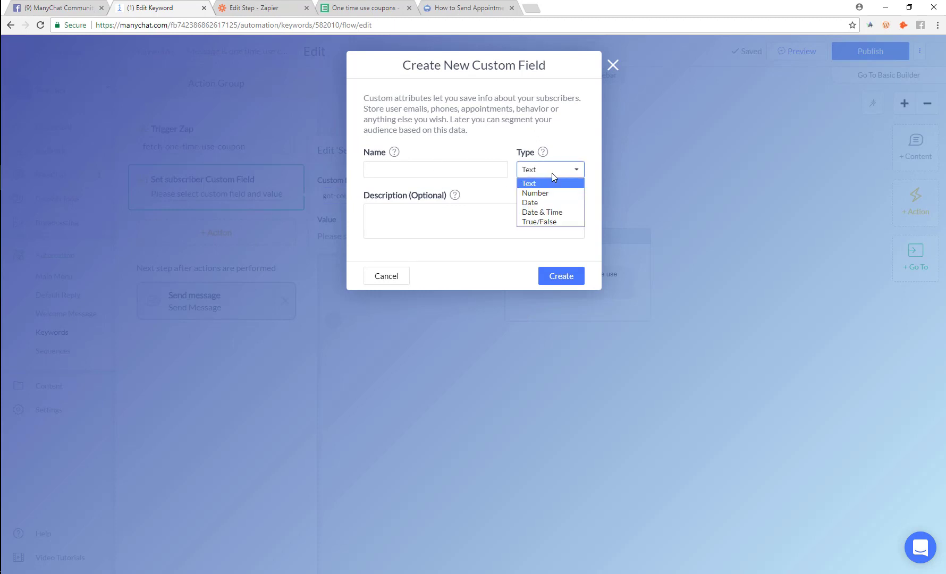
click(549, 222)
click(443, 175)
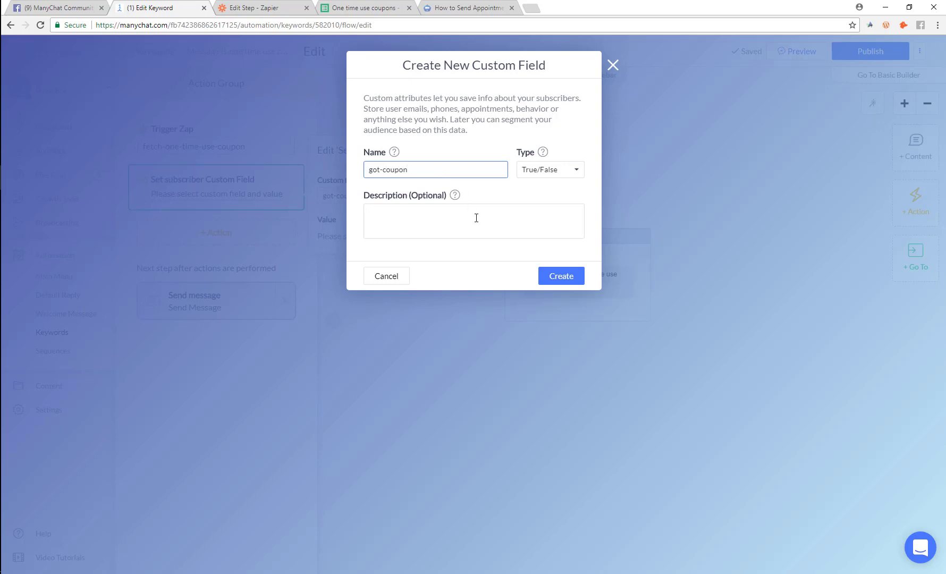
click(561, 276)
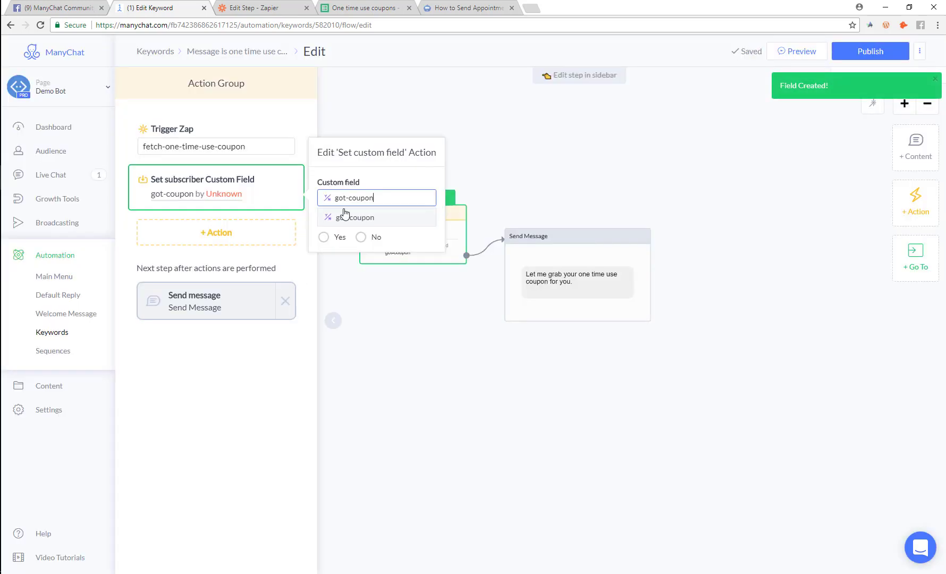
Set got-coupon to Yes and publish the updated keyword flow
click(326, 238)
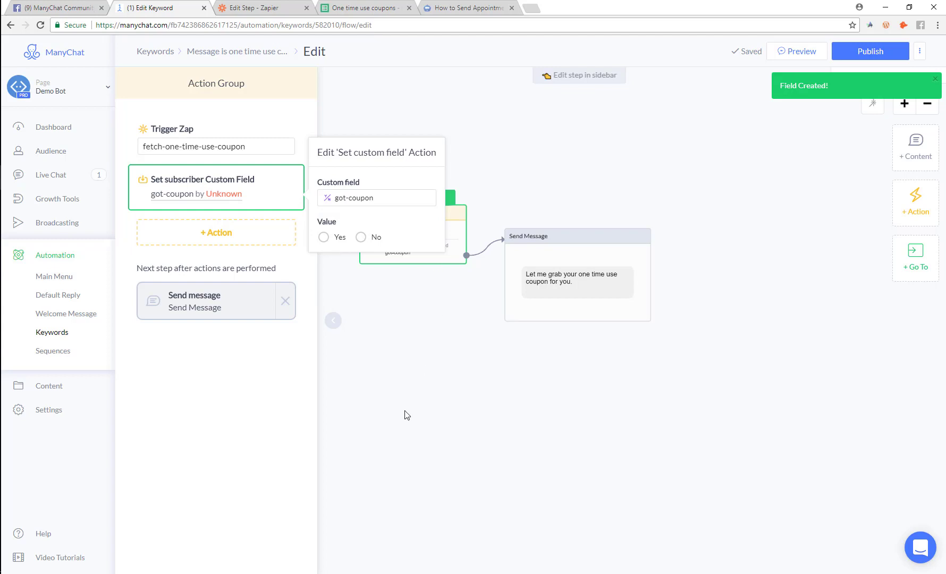
click(322, 239)
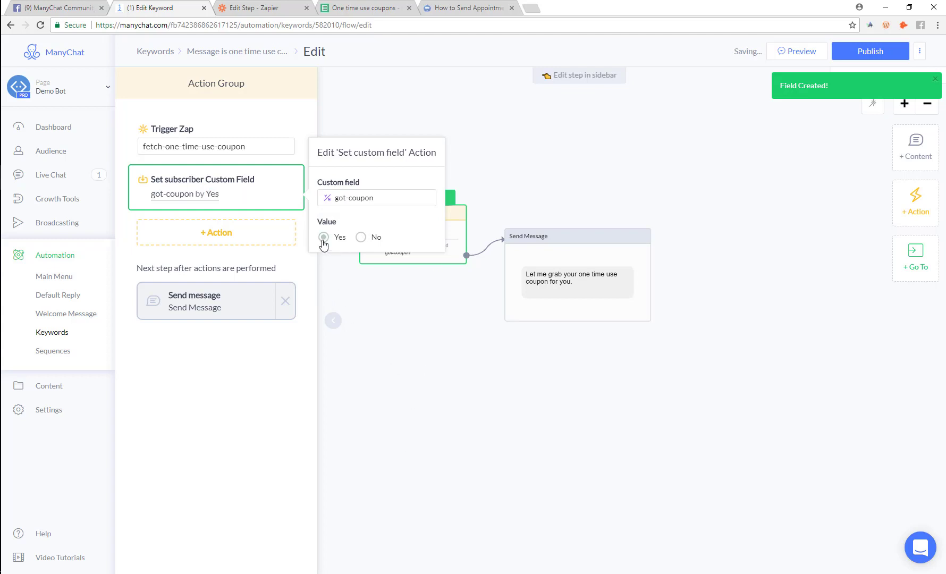
click(439, 357)
click(860, 59)
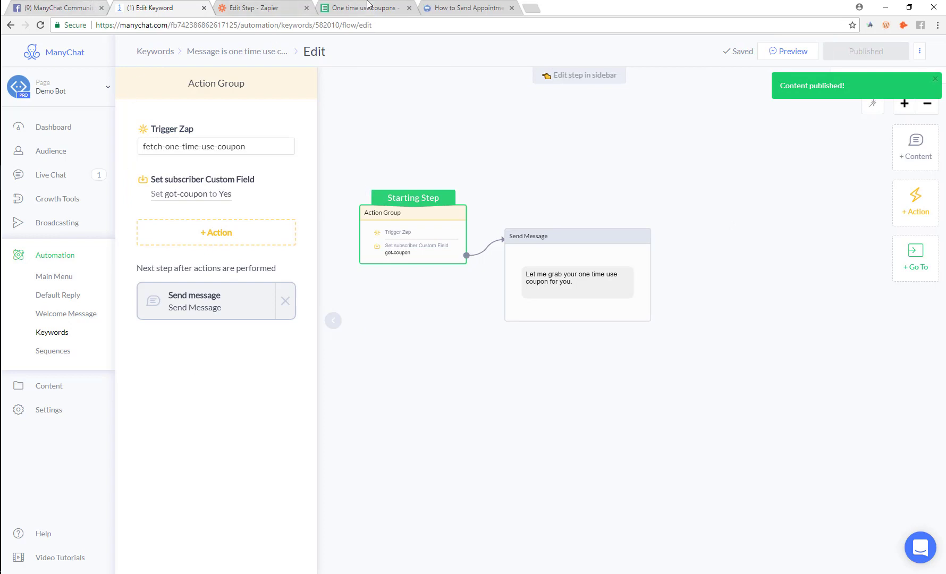
click(253, 8)
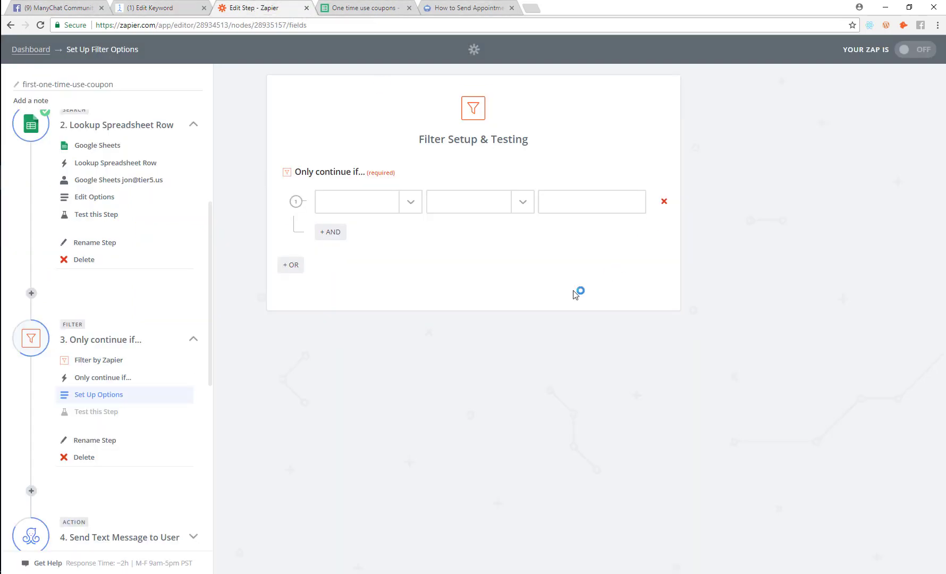
Re-test the ManyChat trigger, fetching a fresh 'trigger a zap' sample to expose the new field
click(413, 206)
click(402, 247)
scroll(450, 369, down, 10)
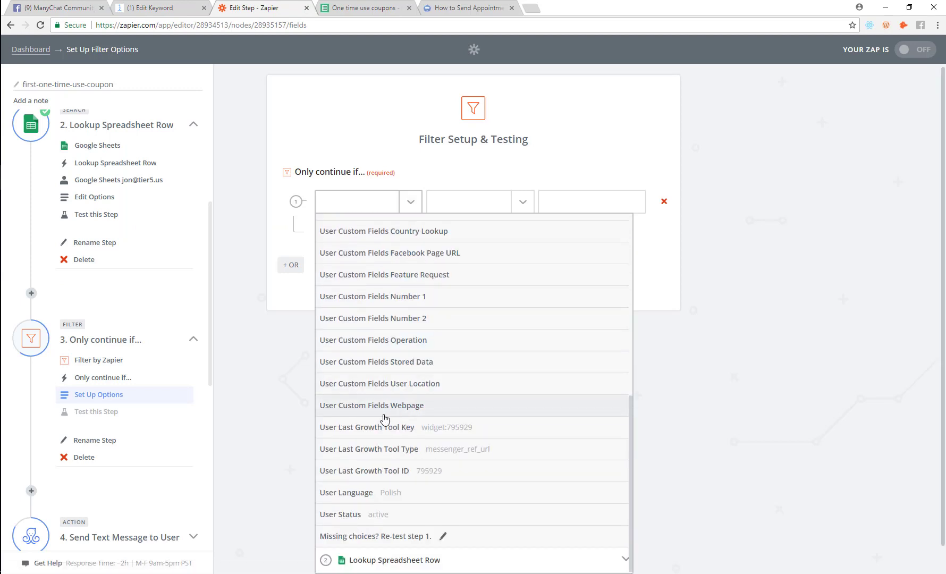
click(369, 542)
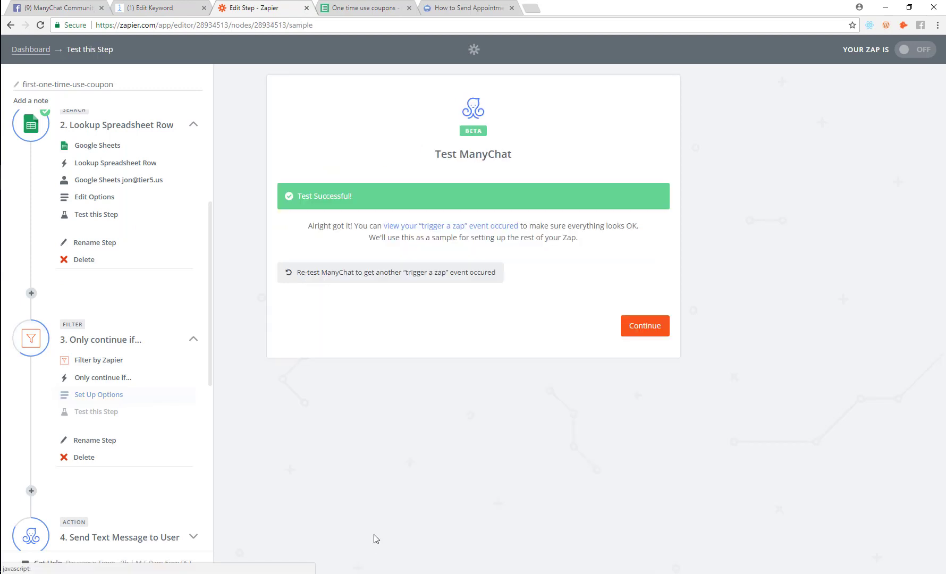
click(321, 272)
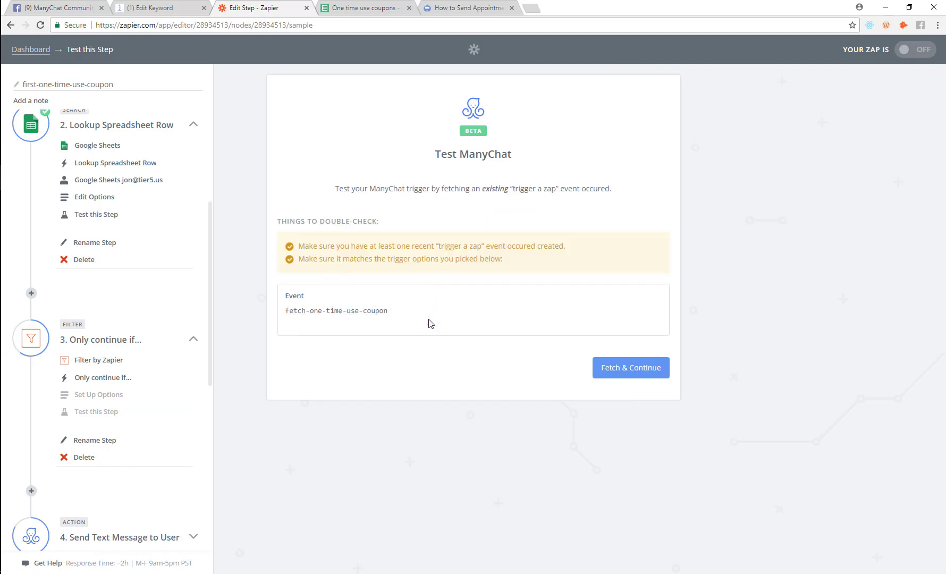
click(641, 369)
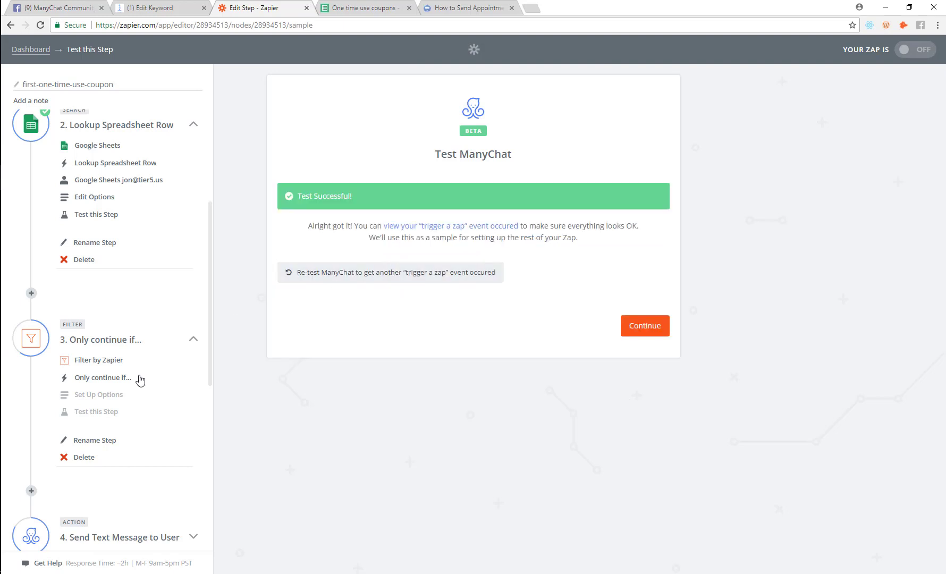
scroll(139, 380, down, 5)
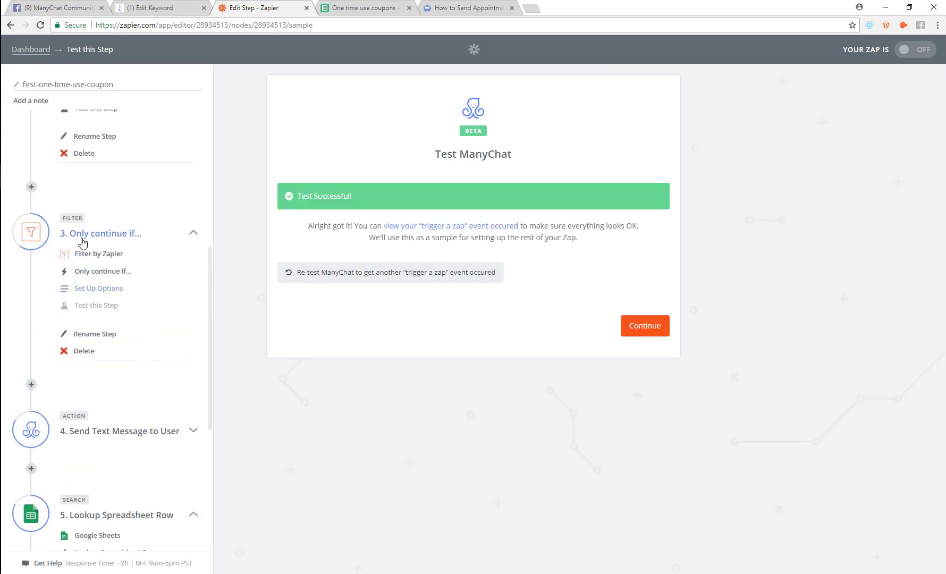
Set the Only continue if condition to User Custom Fields Got Coupon (Boolean) is false
click(101, 271)
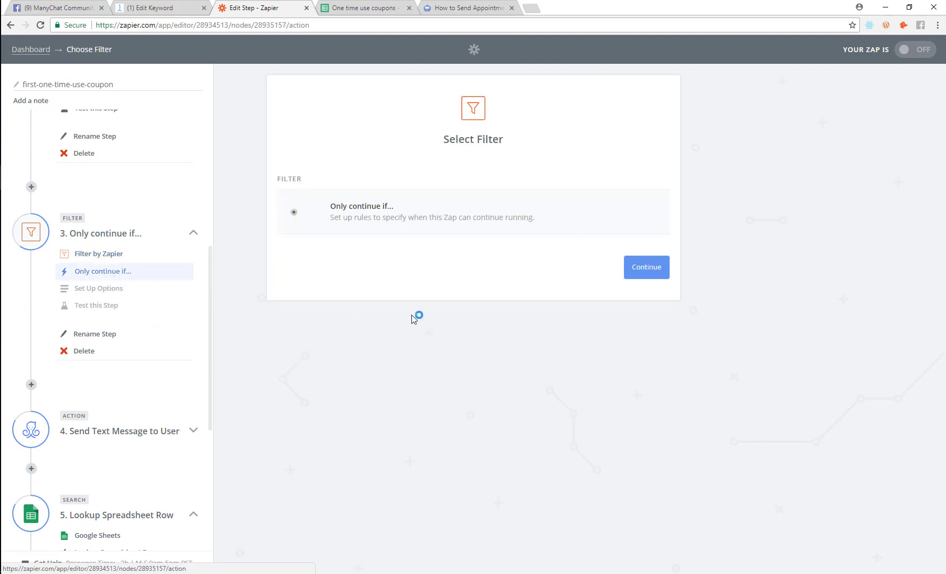
click(631, 277)
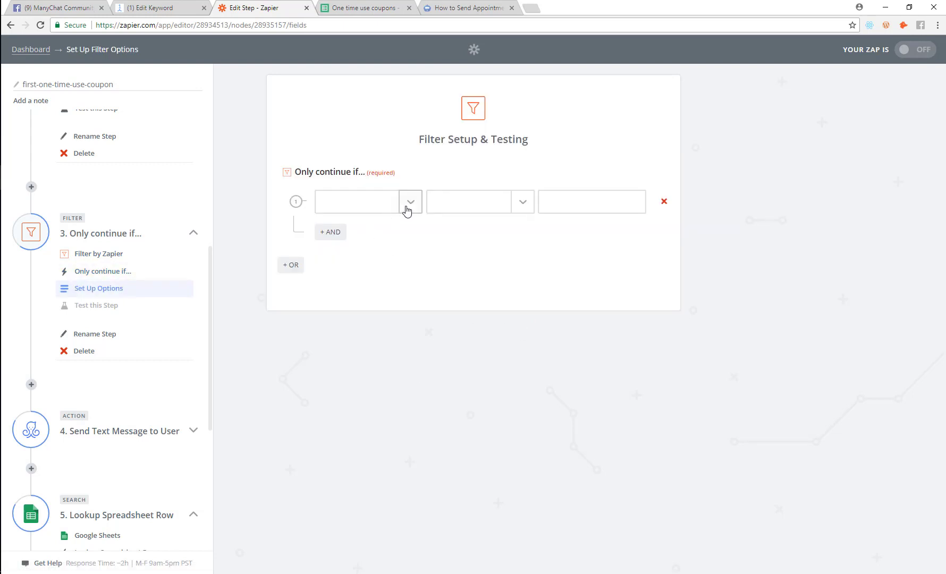
click(408, 206)
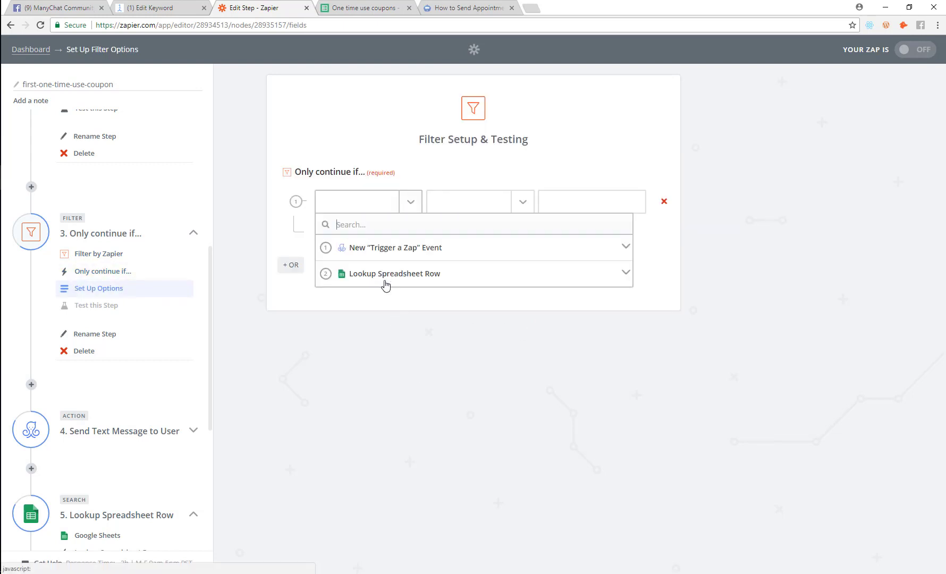
click(395, 248)
scroll(456, 297, down, 7)
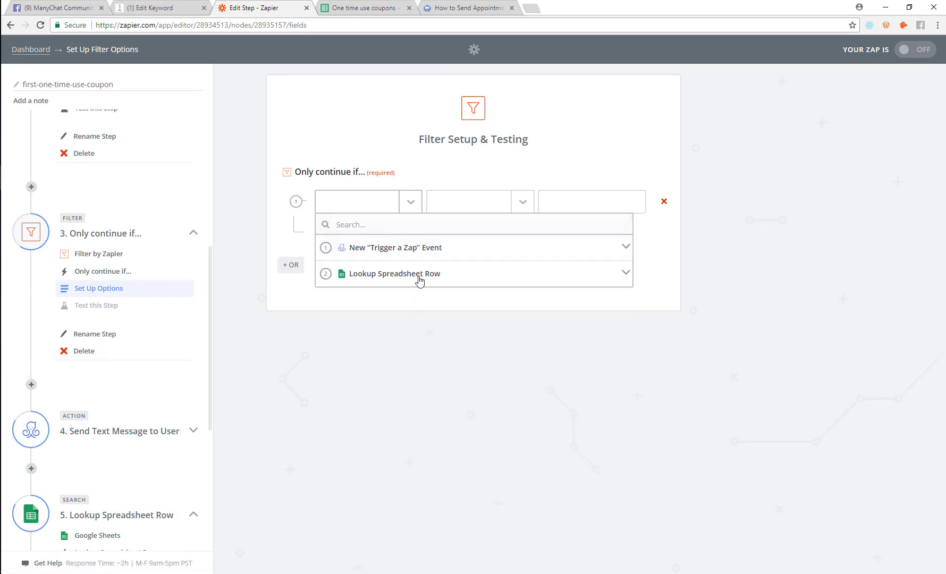
click(420, 259)
scroll(401, 357, down, 6)
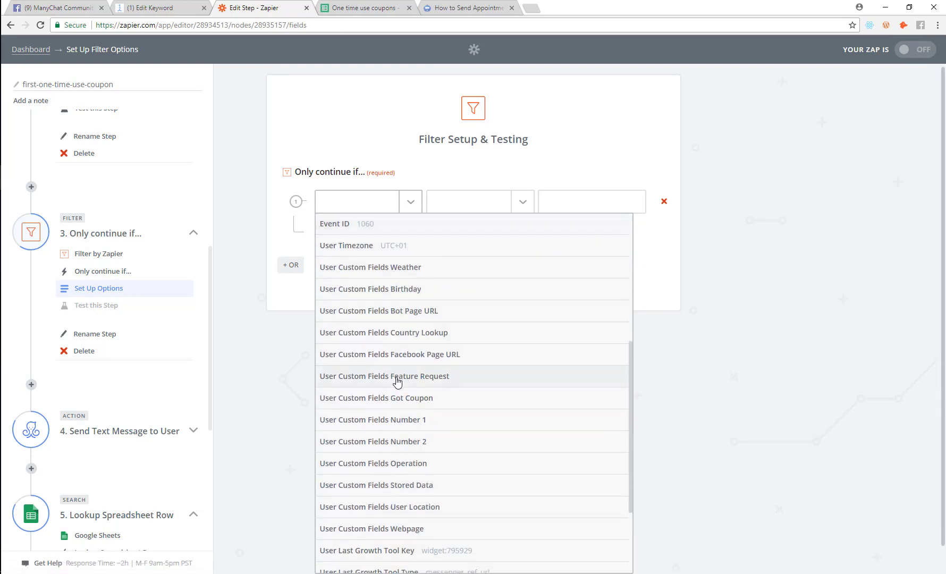
click(381, 401)
click(480, 203)
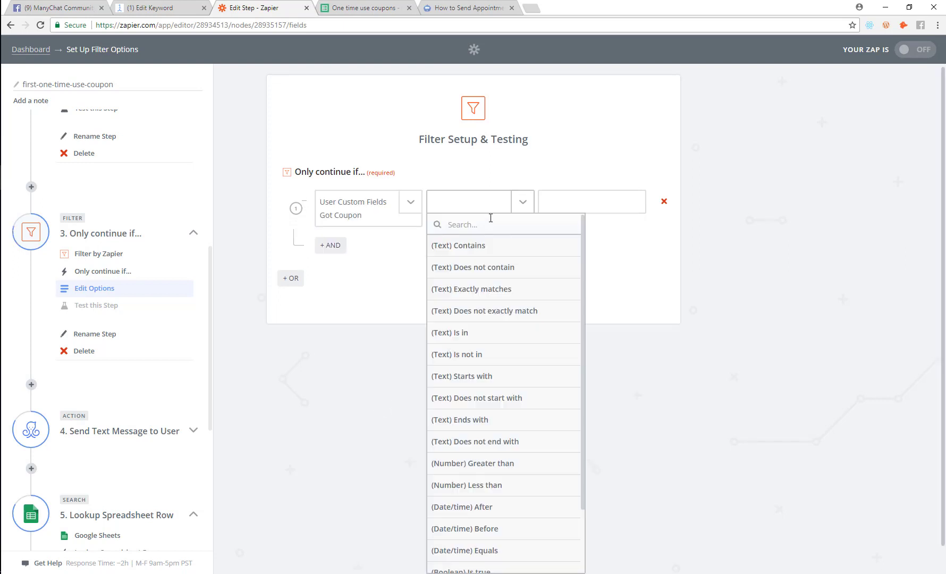
scroll(492, 333, down, 2)
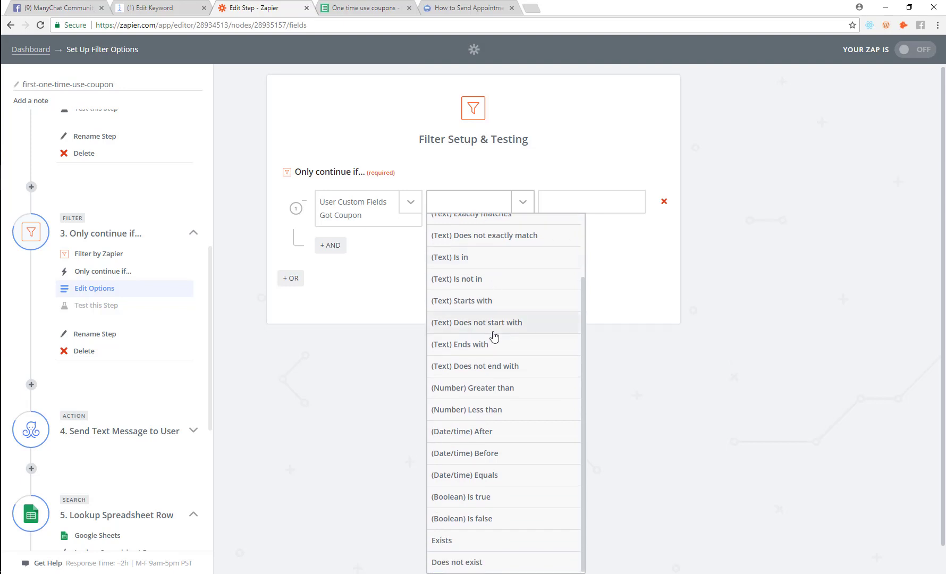
click(478, 519)
Test the filter successfully, continue, and switch the Zap on
click(649, 337)
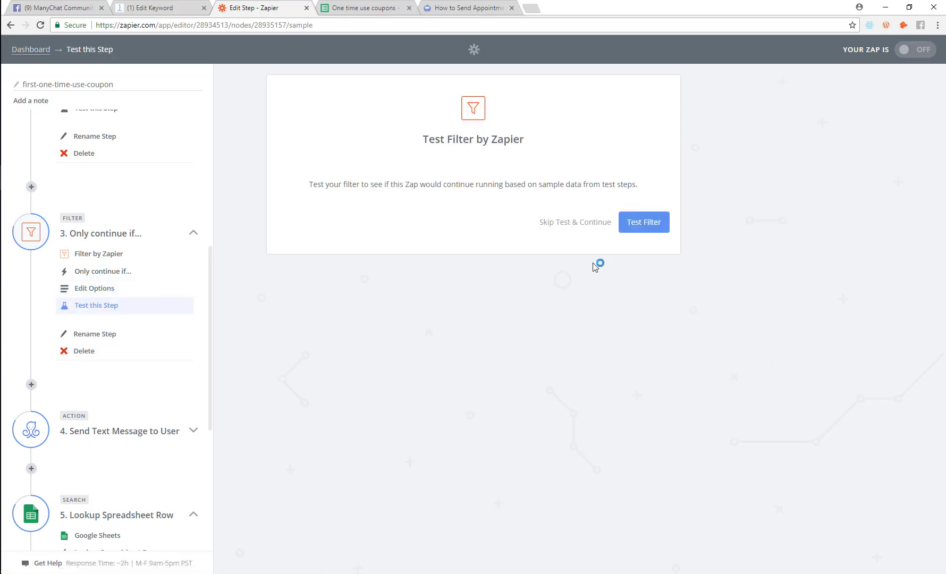
click(644, 223)
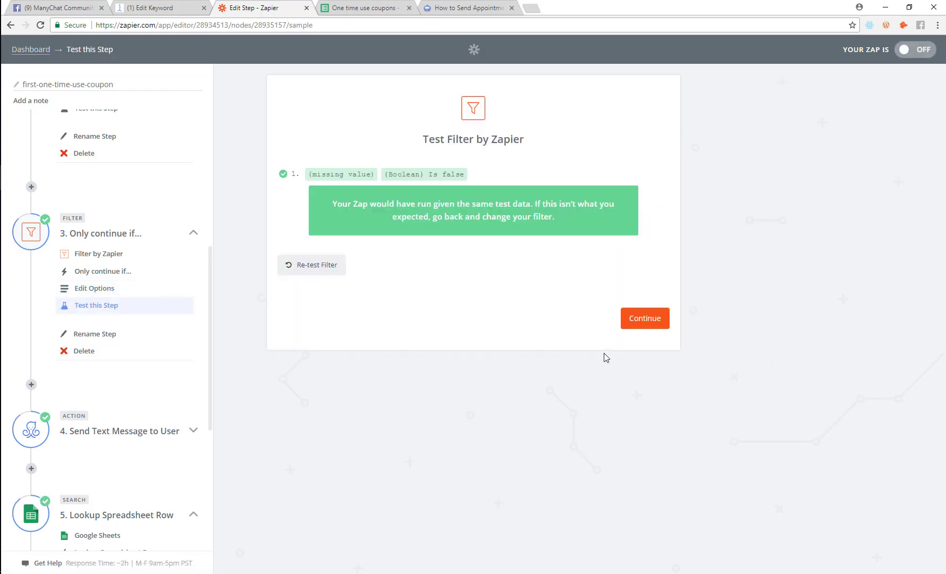
click(644, 318)
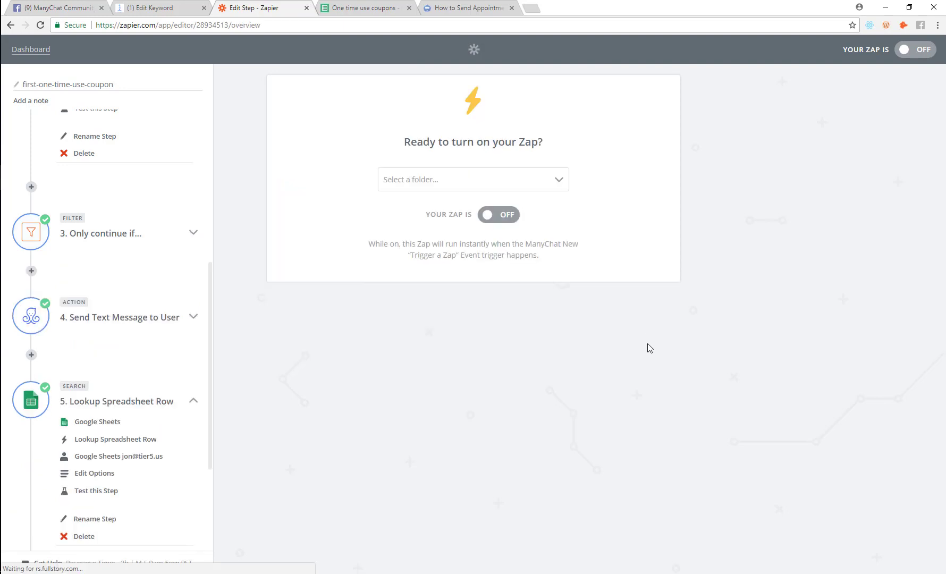
click(505, 215)
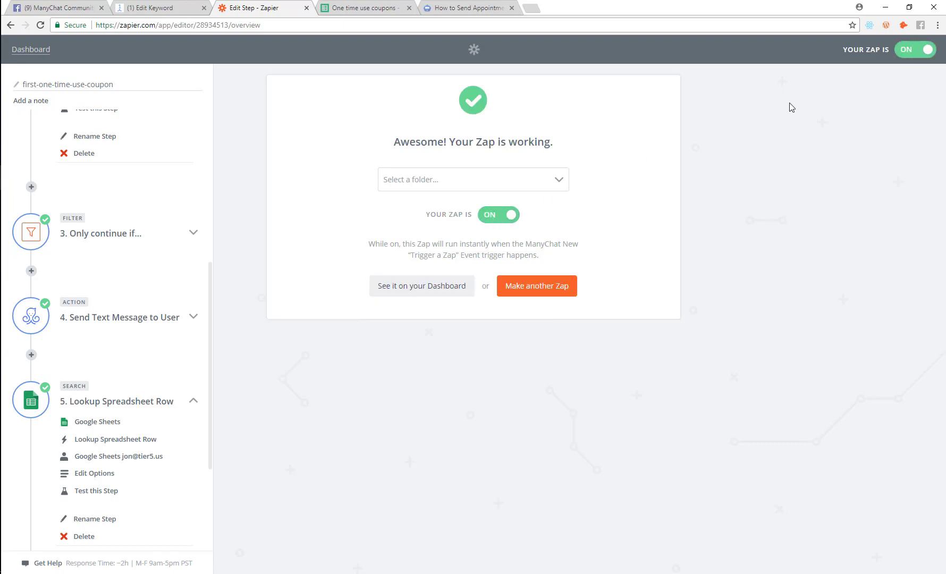
click(65, 7)
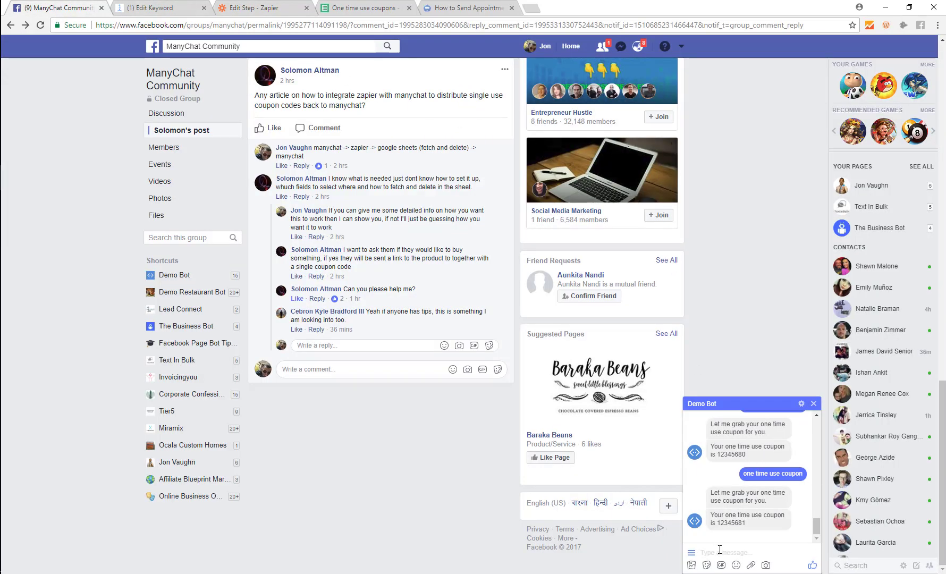
Send 'one time use coupon' to the Demo Bot in Messenger
text(one time use coupon)
key(Return)
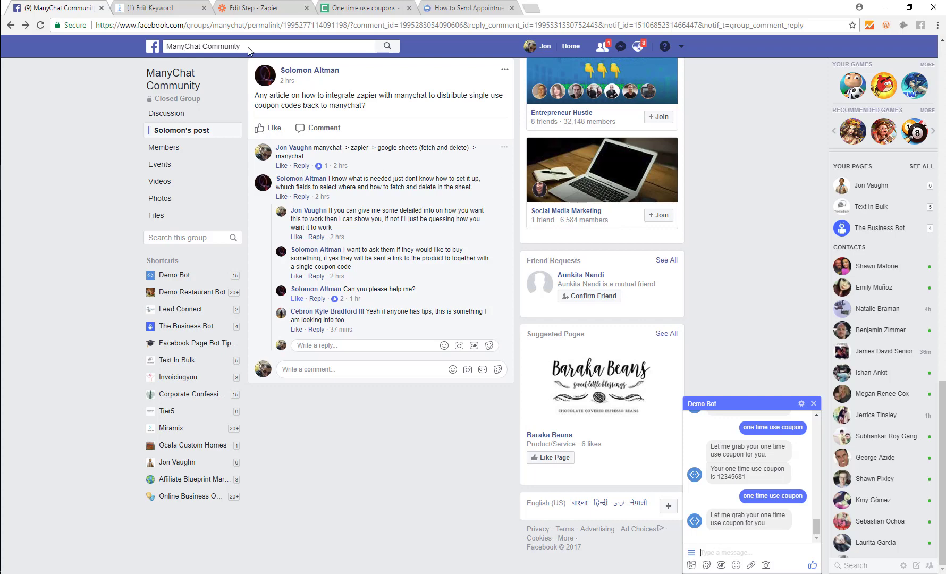
click(170, 6)
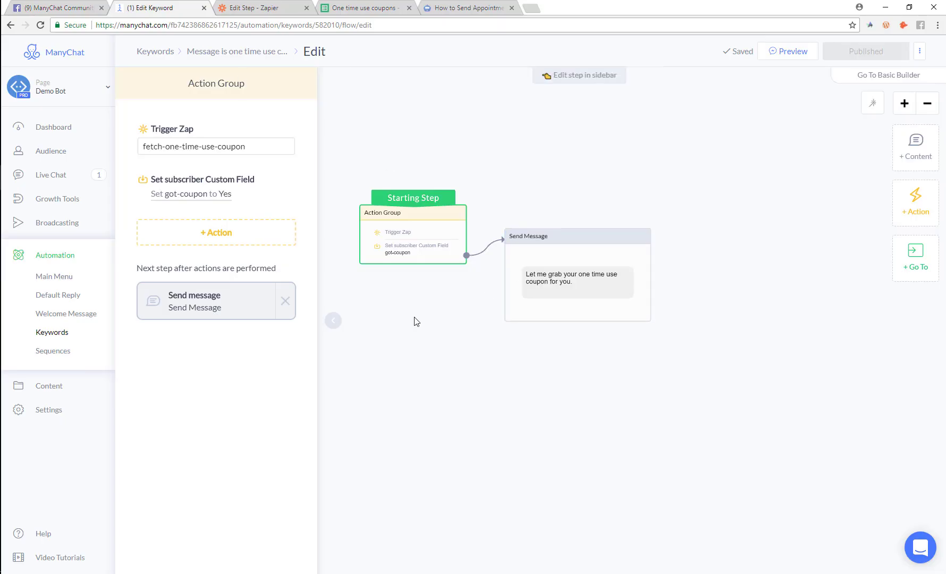
Search the Audience list for the test subscriber by name and open their profile
click(46, 132)
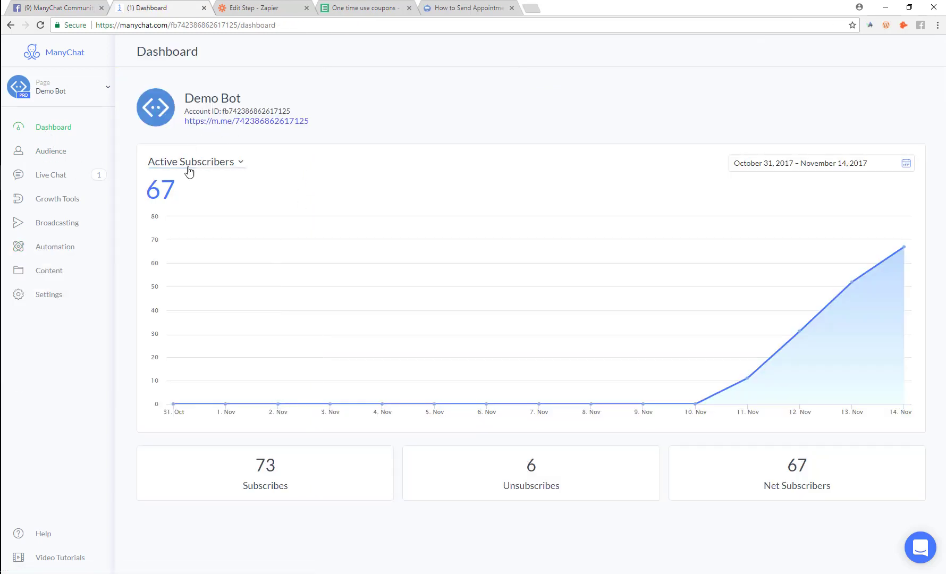
click(68, 152)
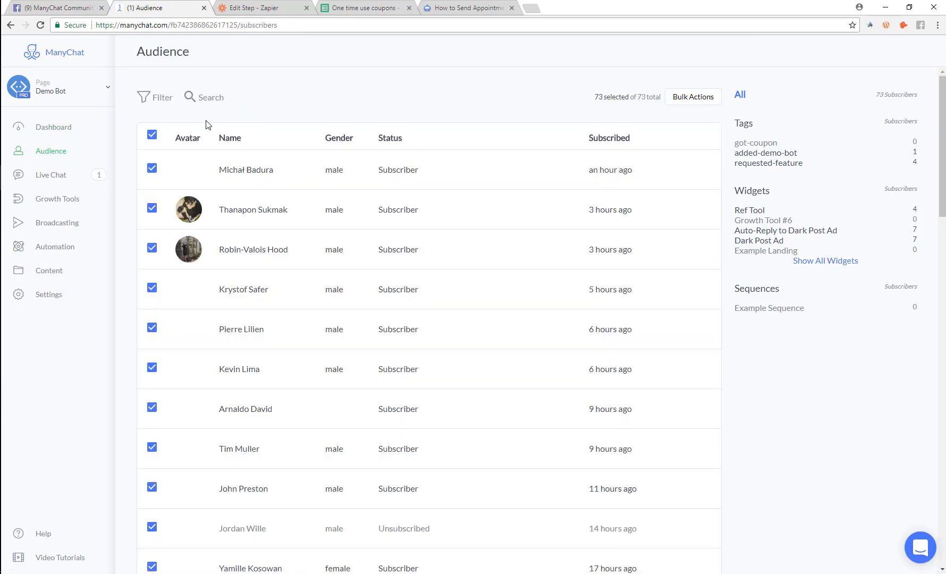
click(201, 97)
text(vau)
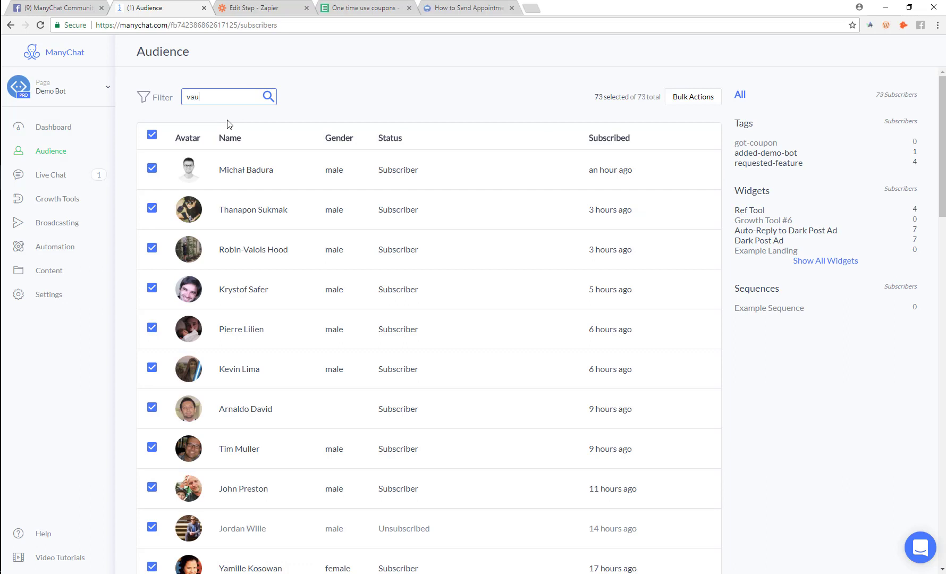
text(ghn)
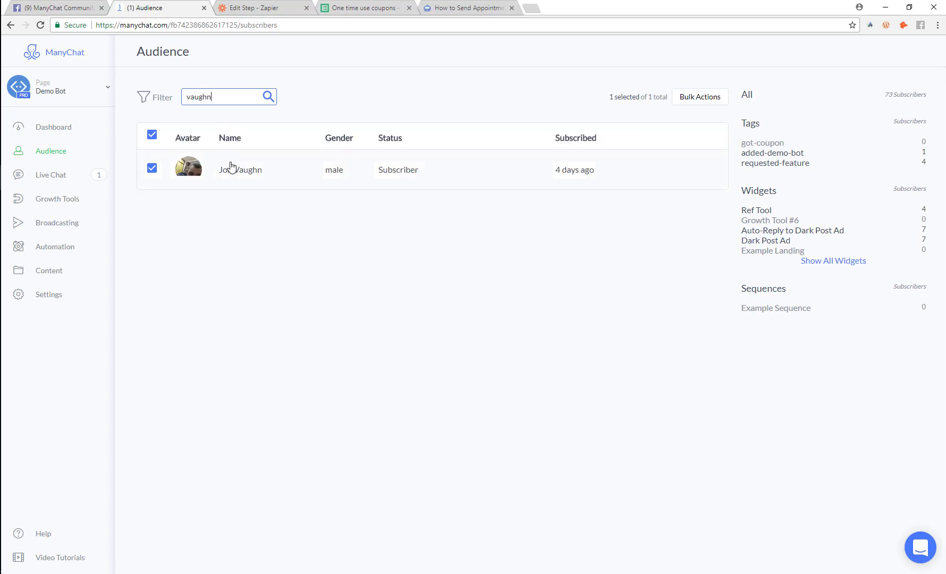
click(233, 169)
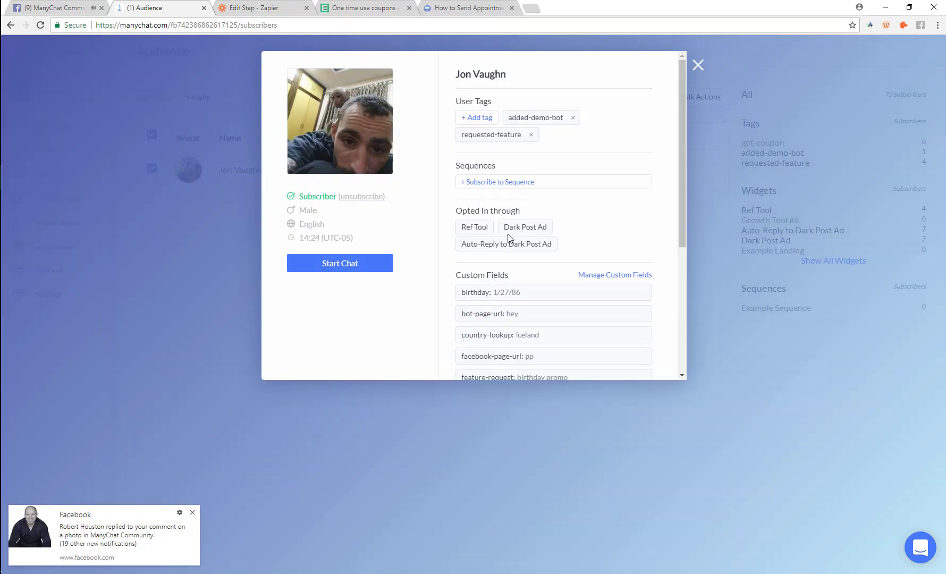
Change the subscriber's got-coupon custom field to No and close the profile
scroll(508, 273, down, 4)
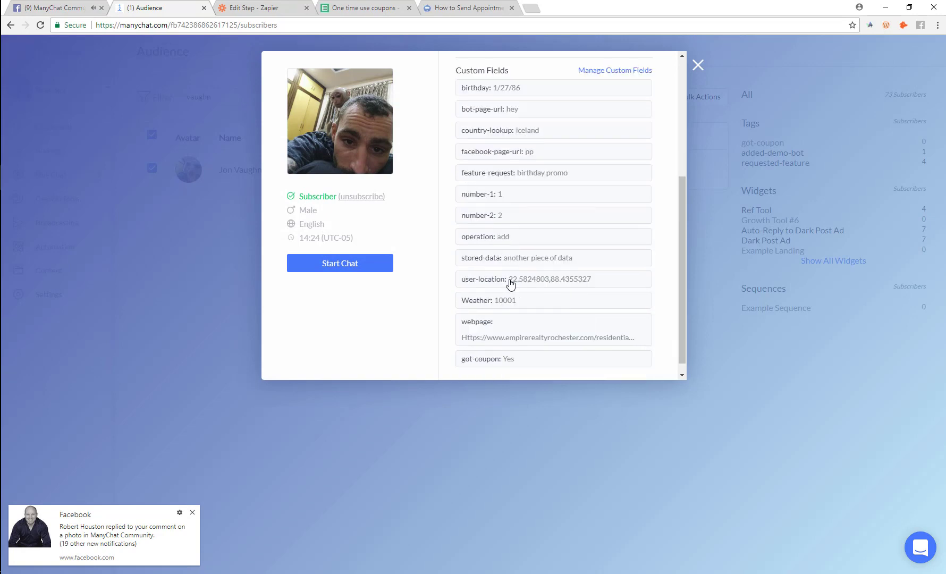
click(523, 357)
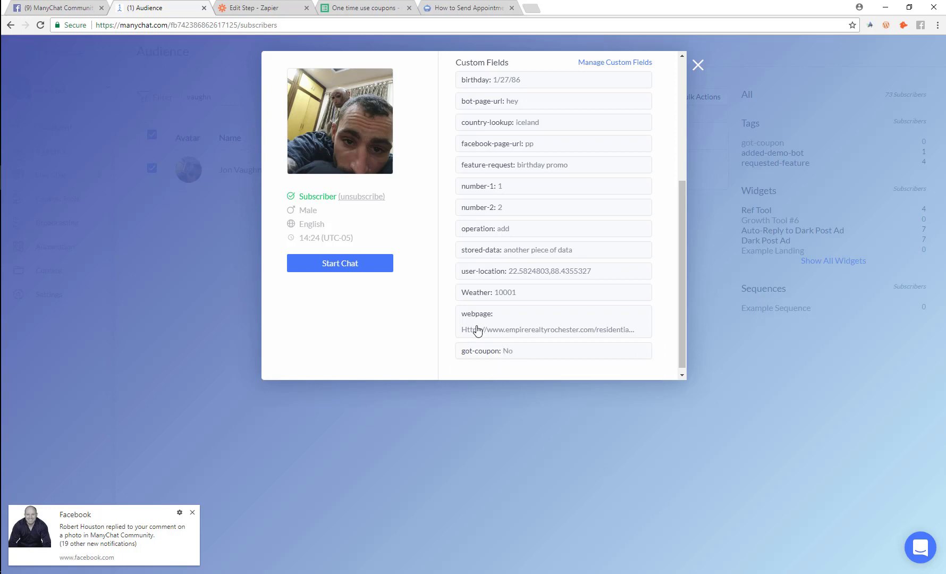
click(519, 352)
click(590, 454)
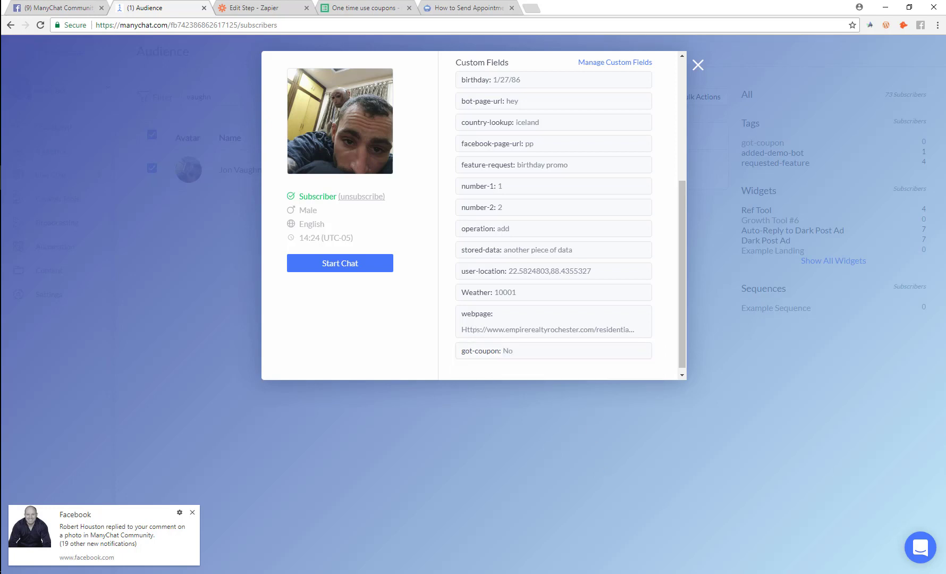
click(247, 7)
scroll(143, 321, down, 3)
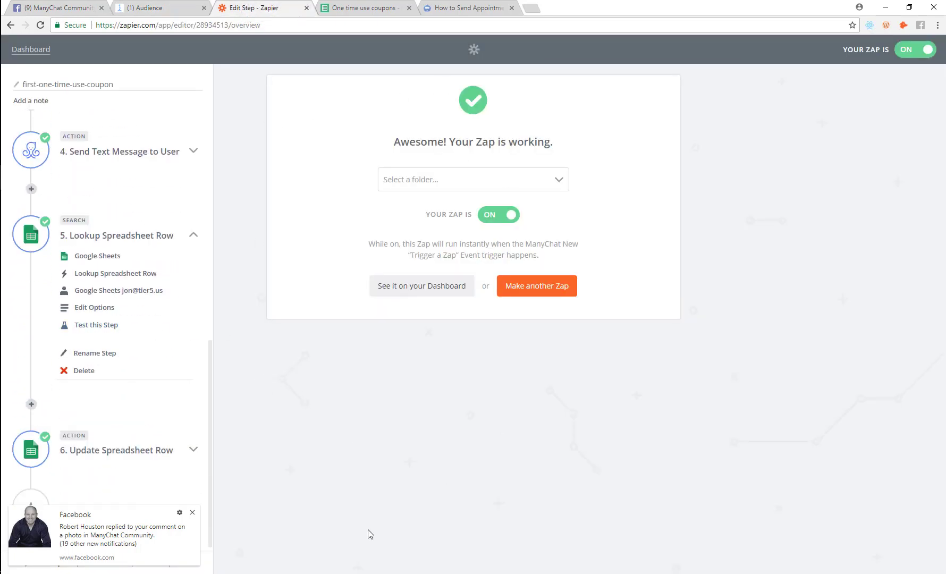
click(178, 6)
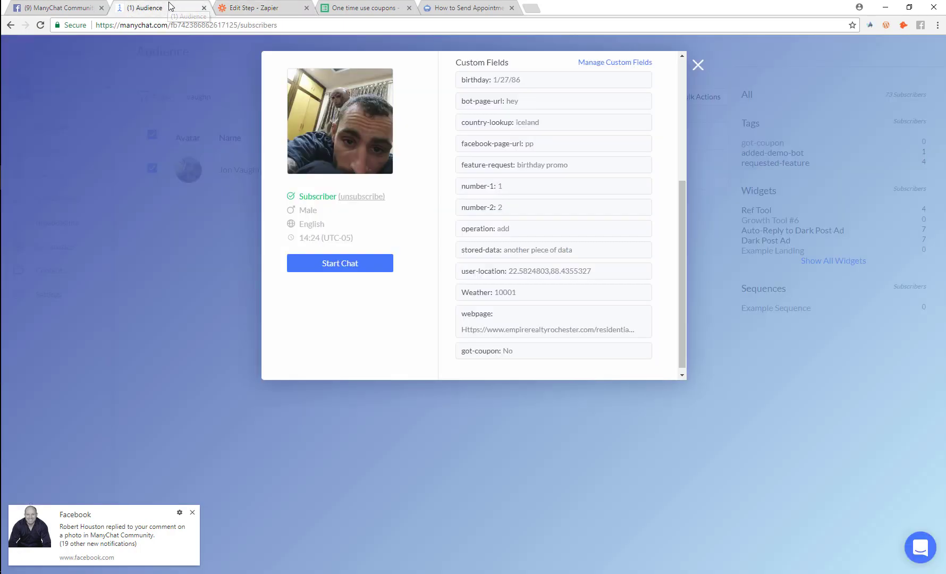
click(698, 68)
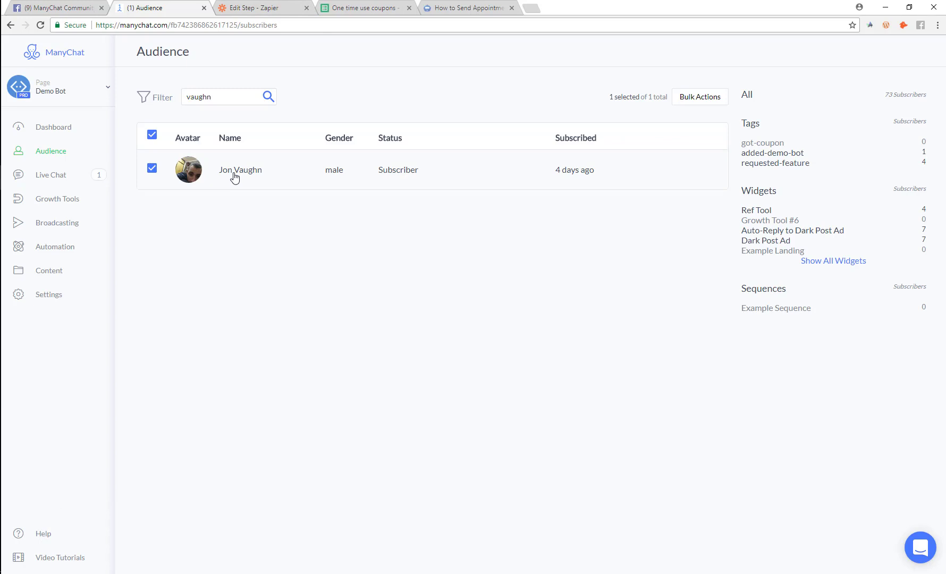
Open the 'one time use coupon' keyword's flow from ManyChat's Automation keyword list
click(53, 253)
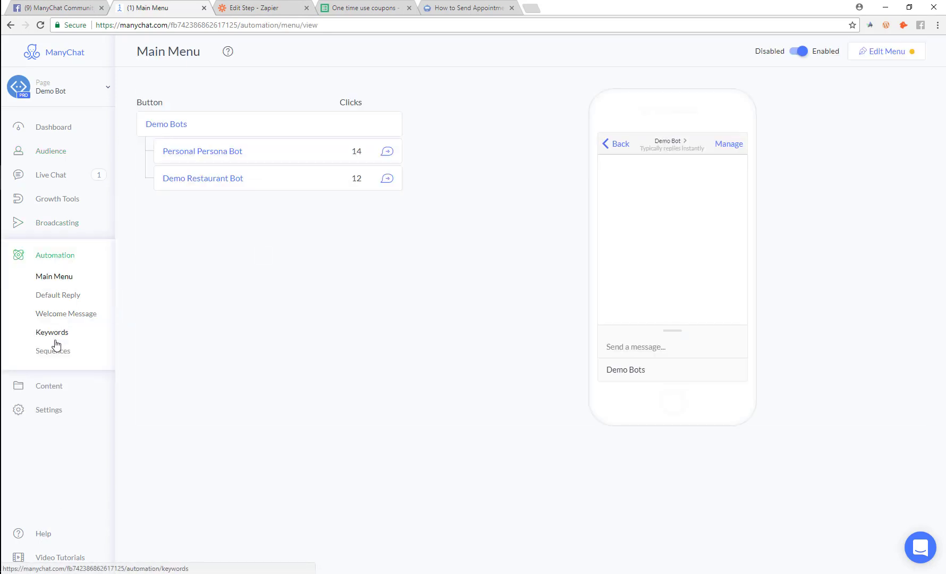
click(54, 333)
scroll(392, 405, down, 3)
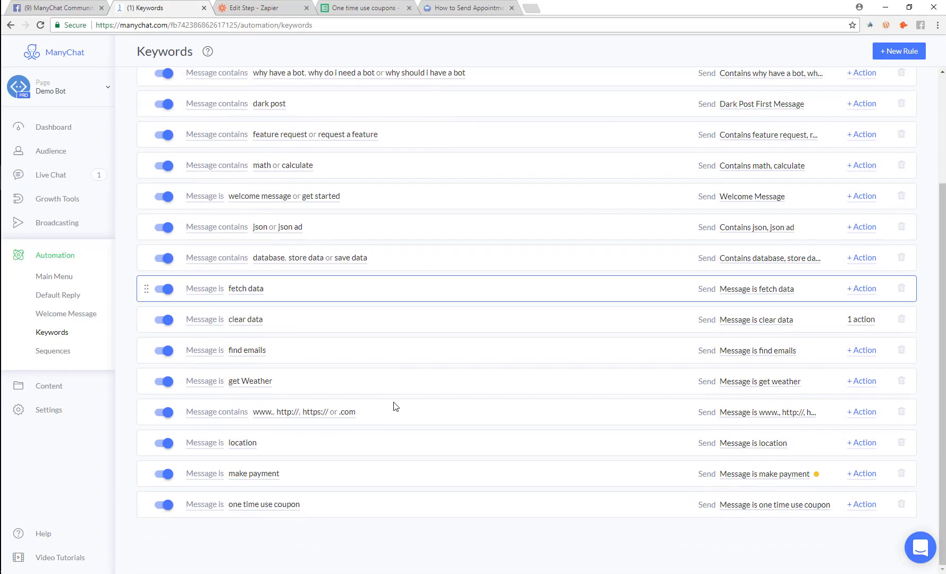
click(774, 506)
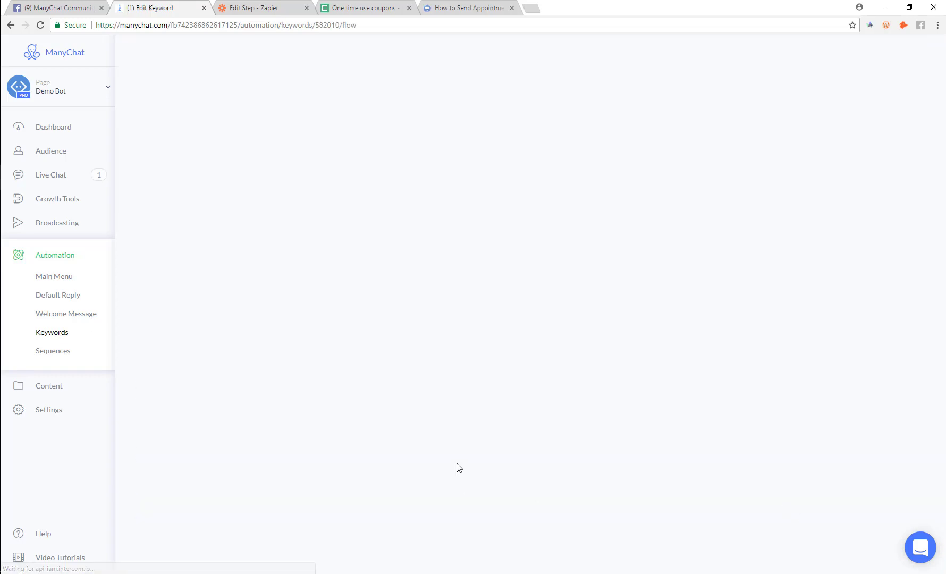
click(565, 321)
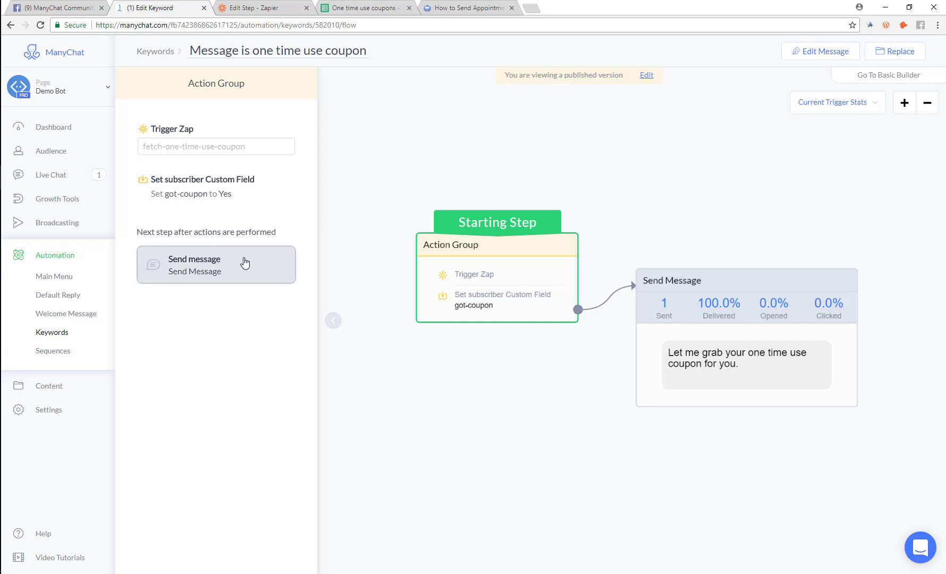
In edit mode, delete the got-coupon custom field action from the Starting Step
click(811, 52)
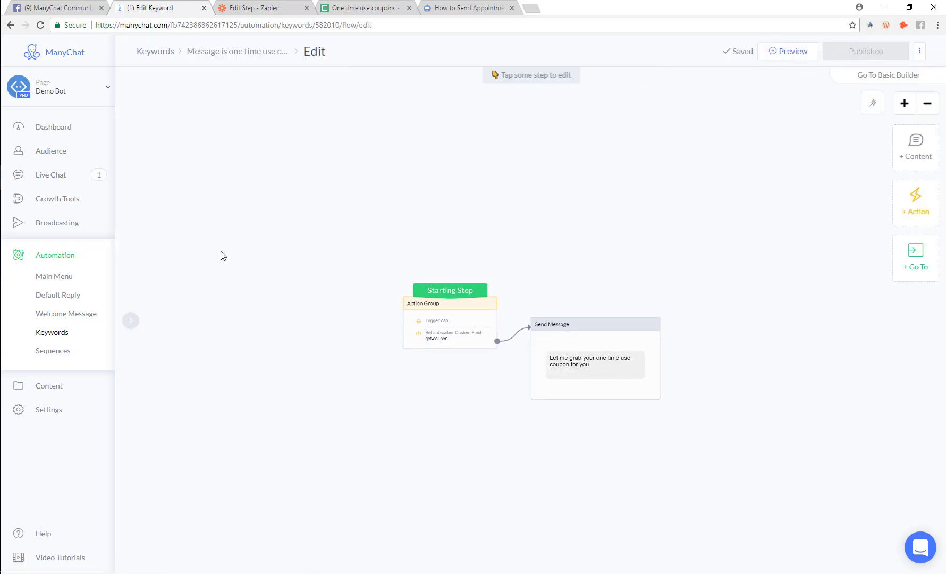
click(412, 303)
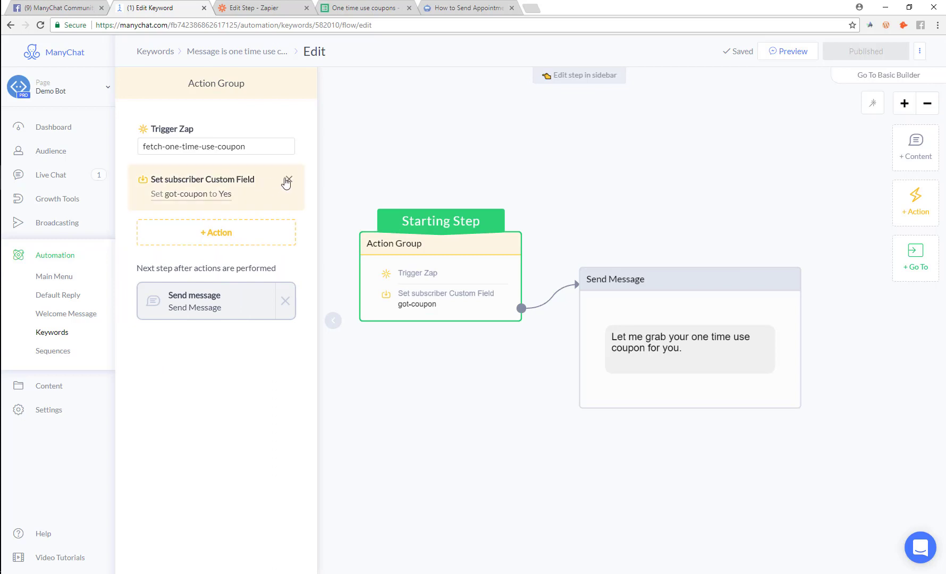
click(289, 179)
click(517, 82)
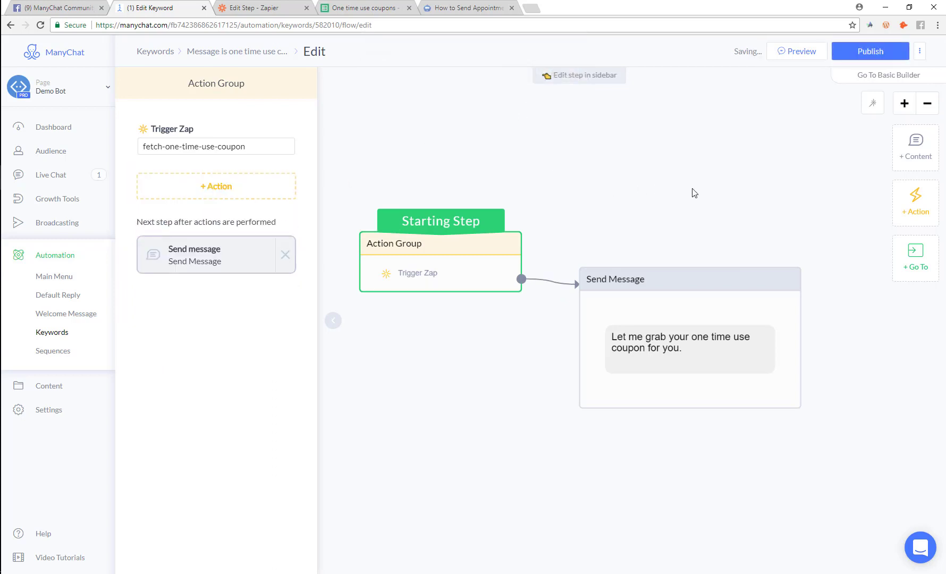
Add a new Action Group to the canvas and link it to Send Message
drag(690, 192, 437, 148)
click(557, 224)
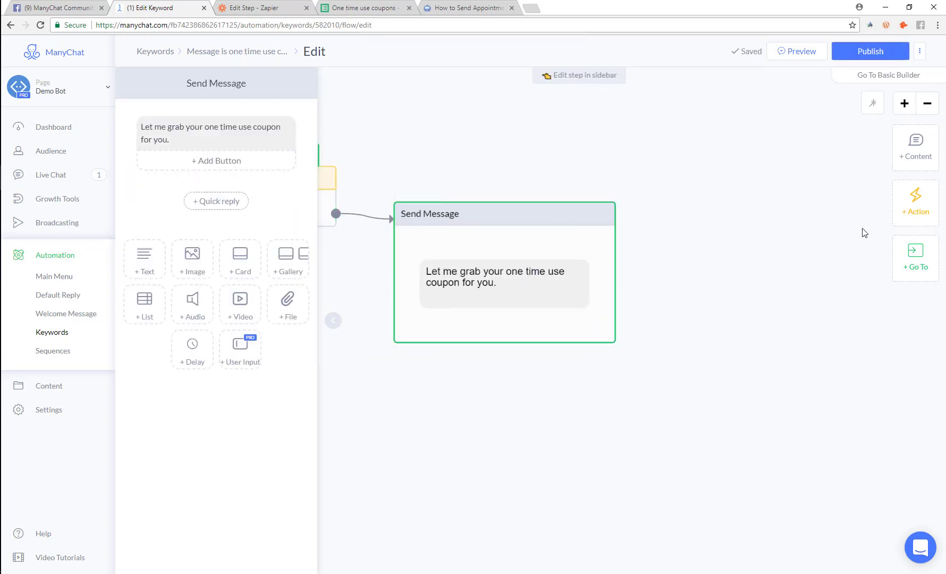
drag(910, 202, 795, 250)
click(905, 212)
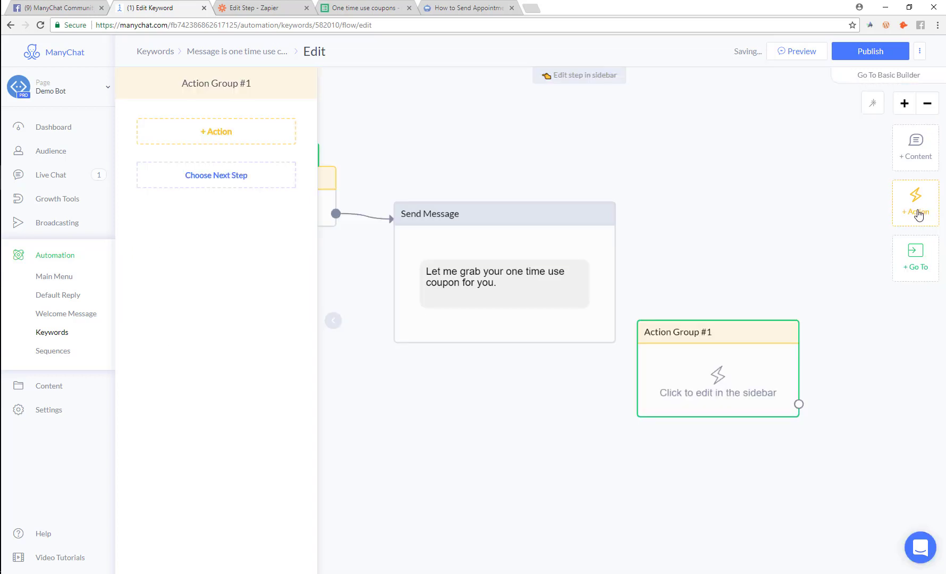
drag(792, 407, 497, 269)
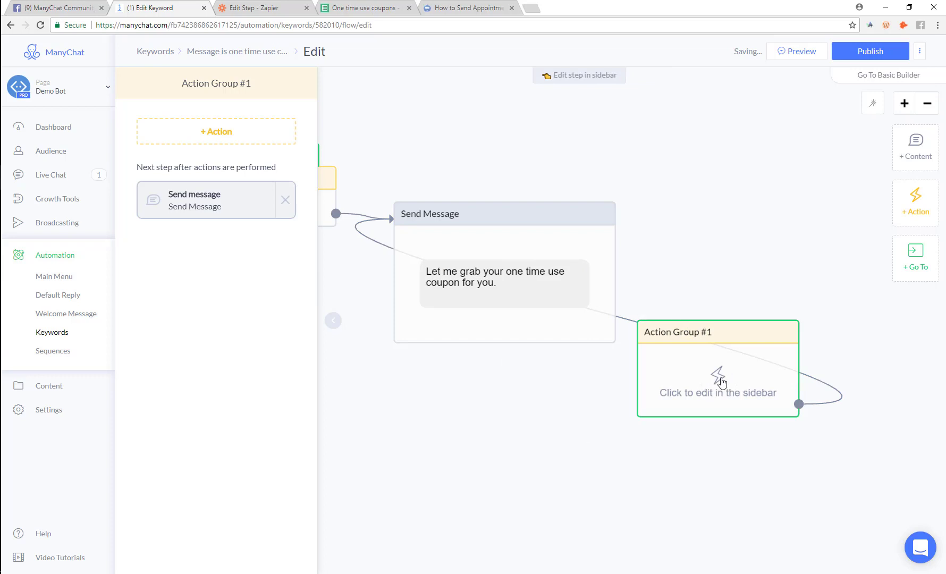
Give the new group a Set Custom Field action with got-coupon = Yes, and publish
click(240, 137)
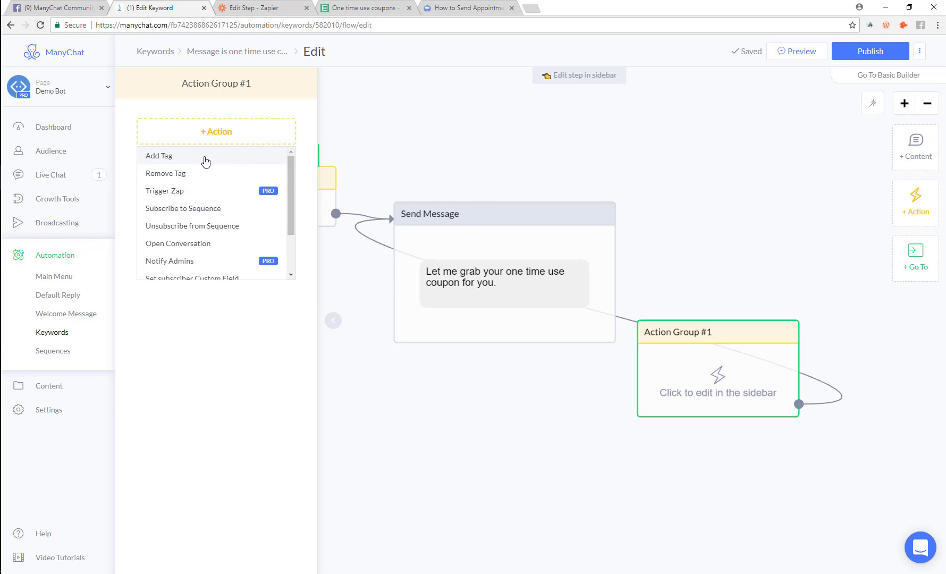
scroll(180, 247, down, 2)
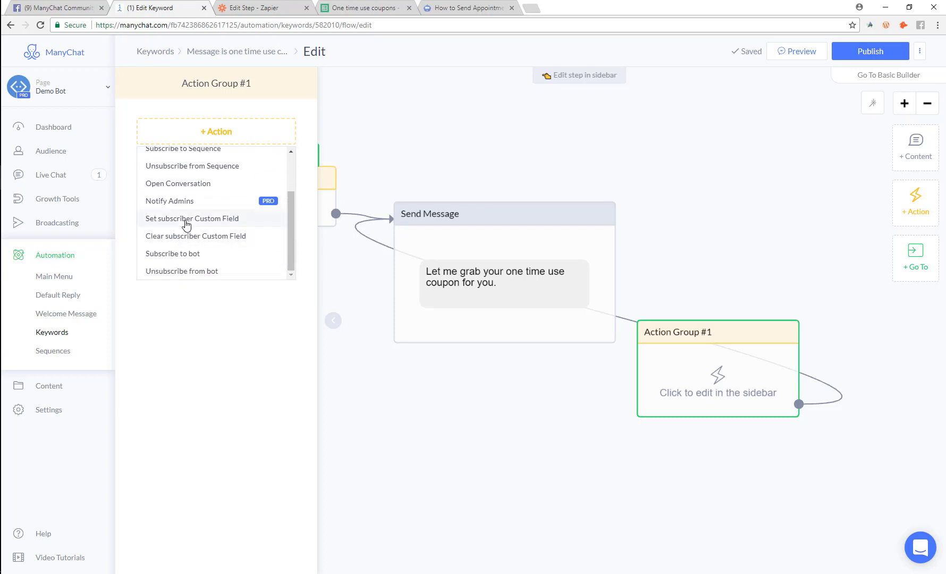
click(186, 223)
click(221, 185)
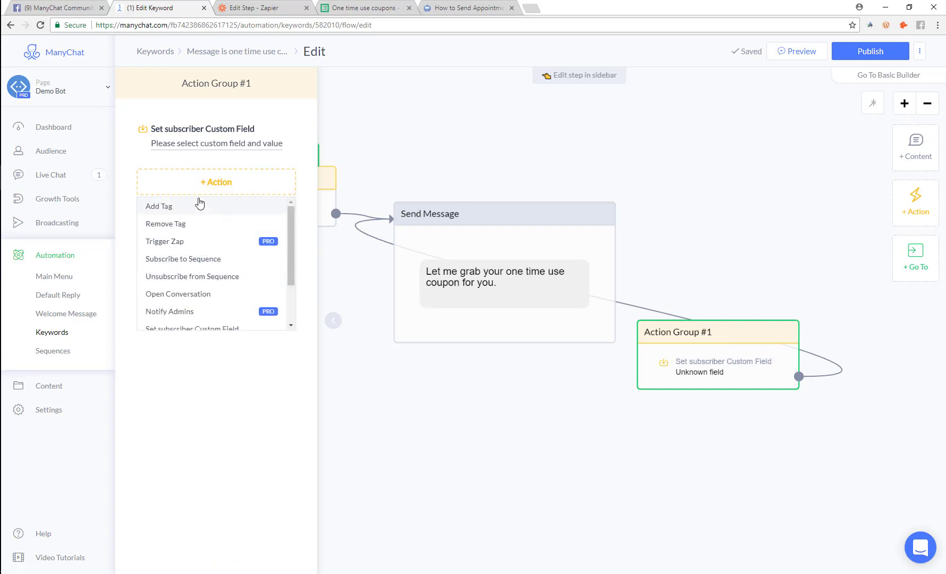
click(216, 154)
click(357, 138)
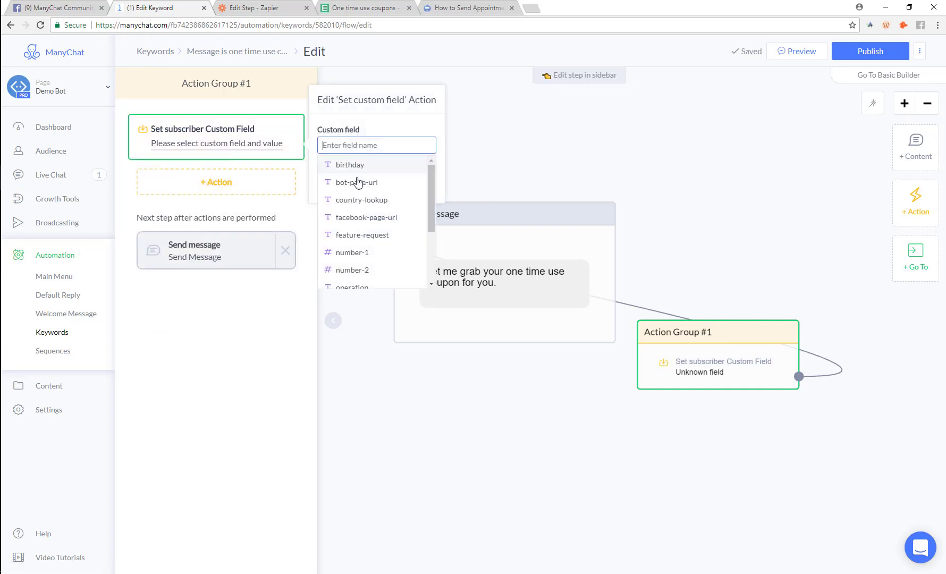
scroll(379, 199, down, 3)
click(355, 280)
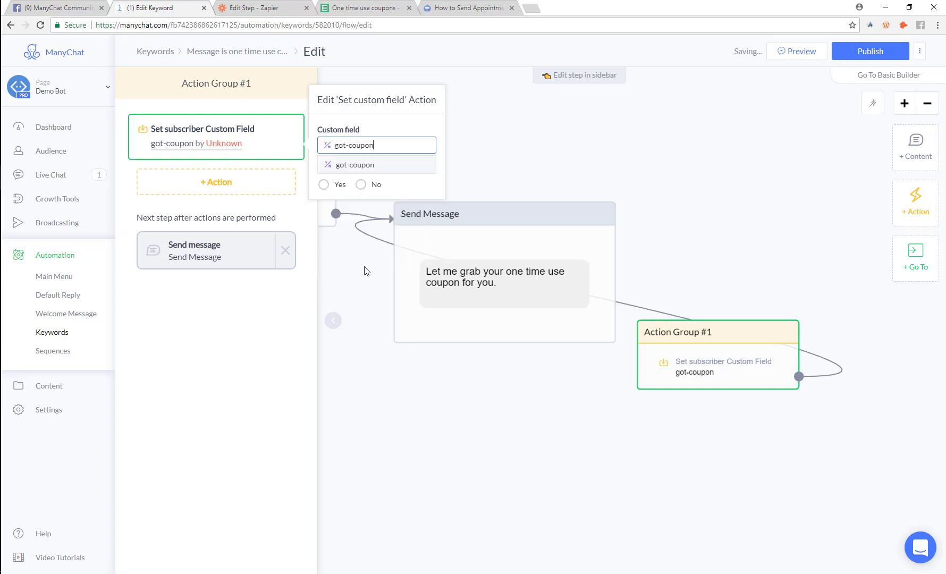
click(324, 187)
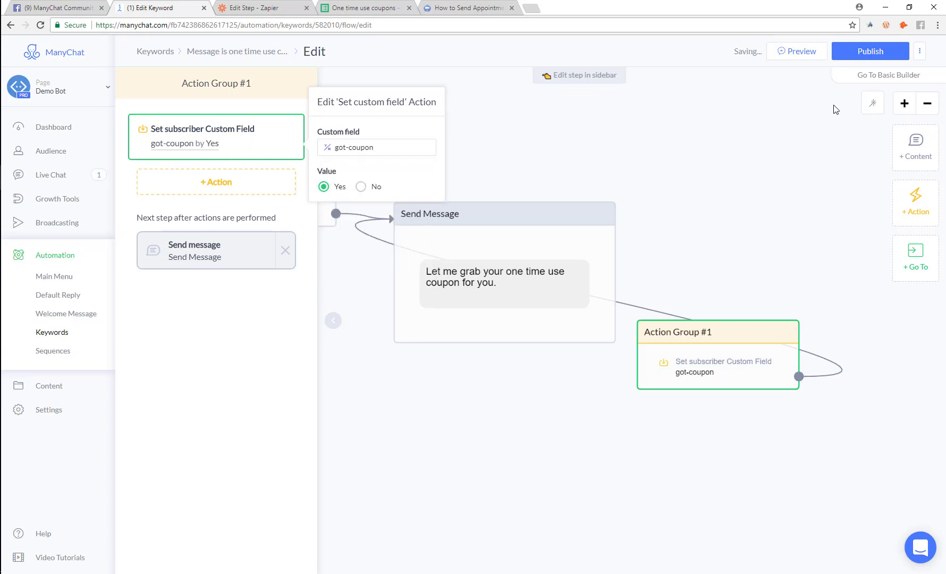
click(874, 56)
click(865, 54)
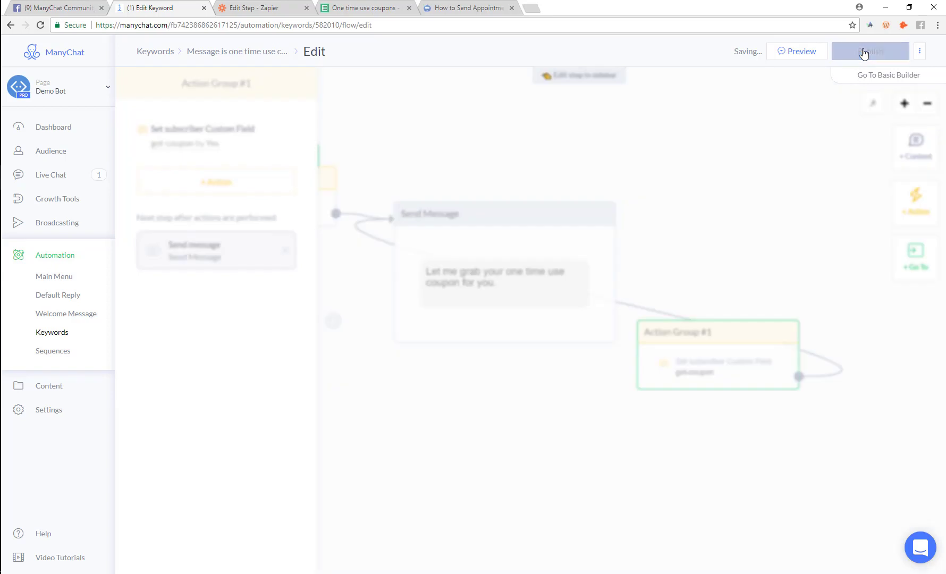
right_click(51, 154)
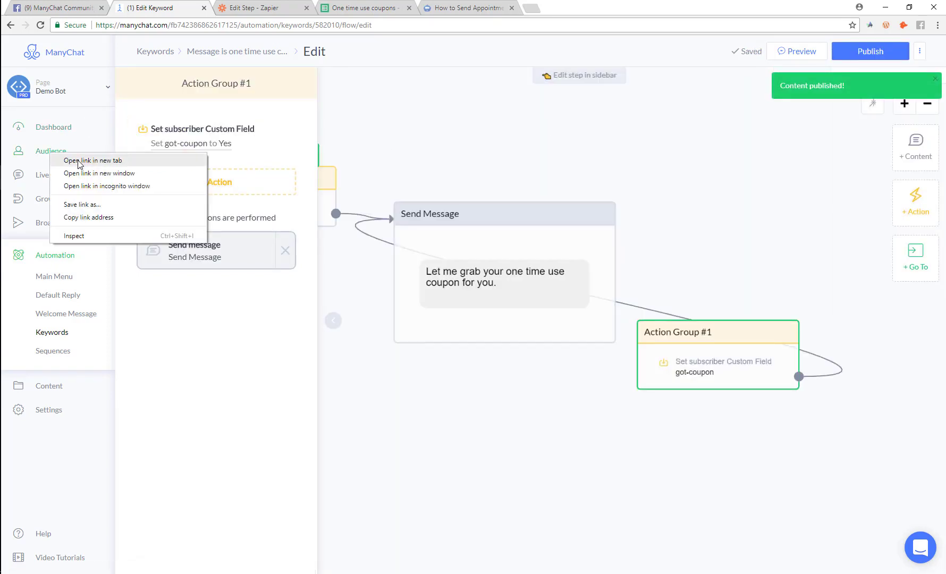
Open Audience in a new tab and confirm the test subscriber's got-coupon is No, then return to Facebook
click(80, 164)
click(255, 7)
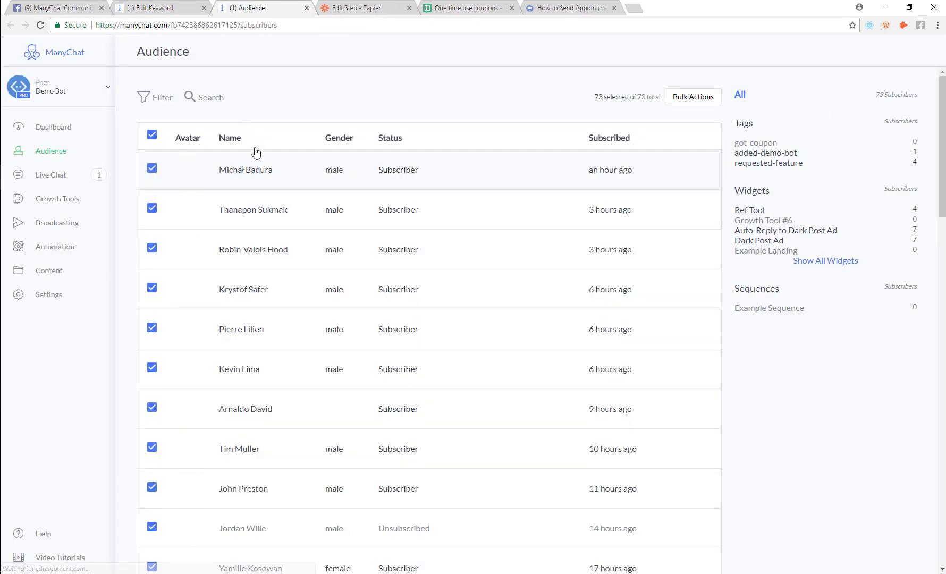
click(210, 97)
text(jo)
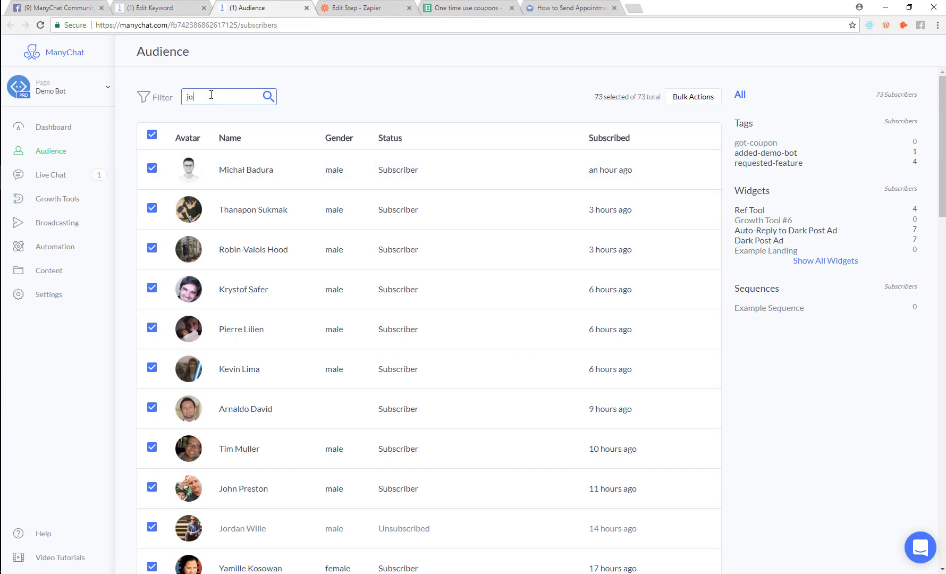
text(n vaughn)
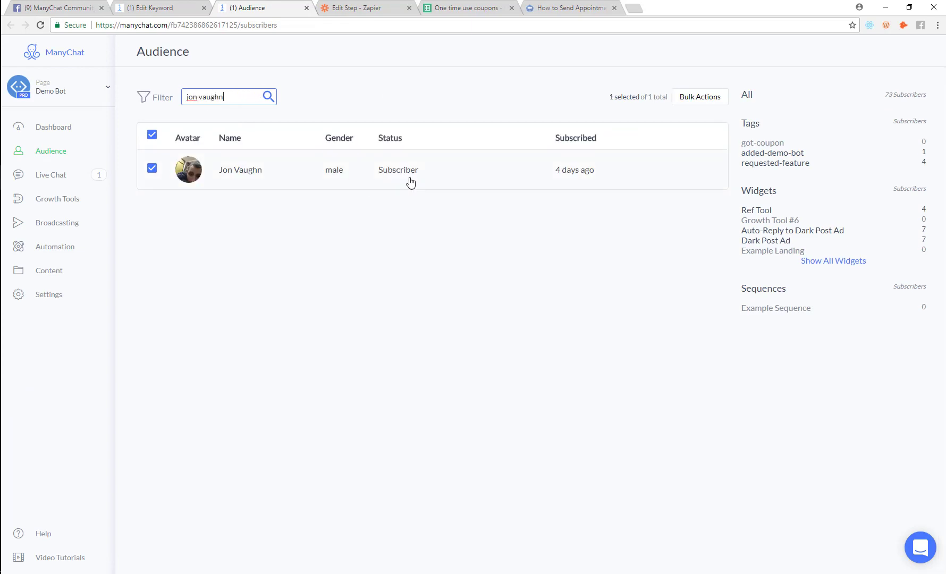
click(408, 184)
scroll(547, 266, down, 5)
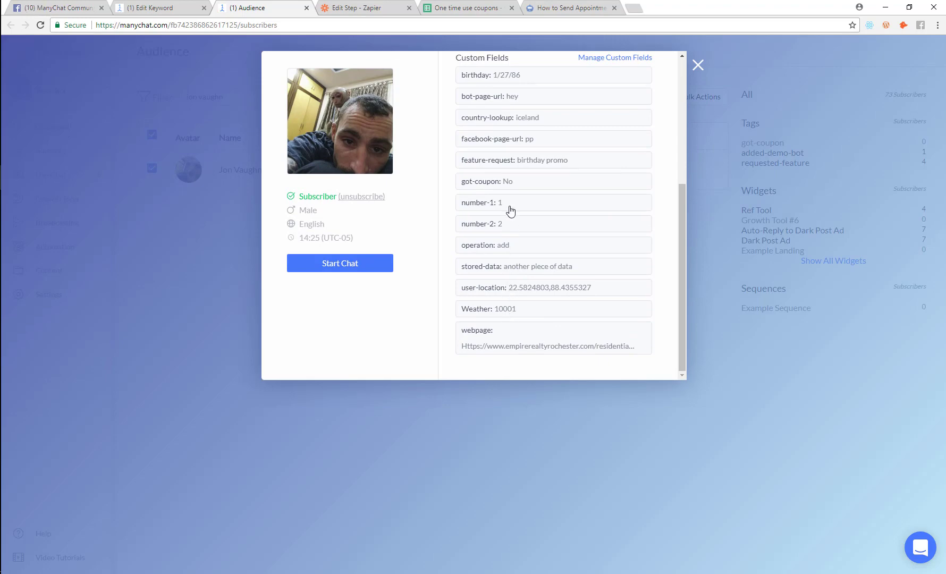
click(510, 183)
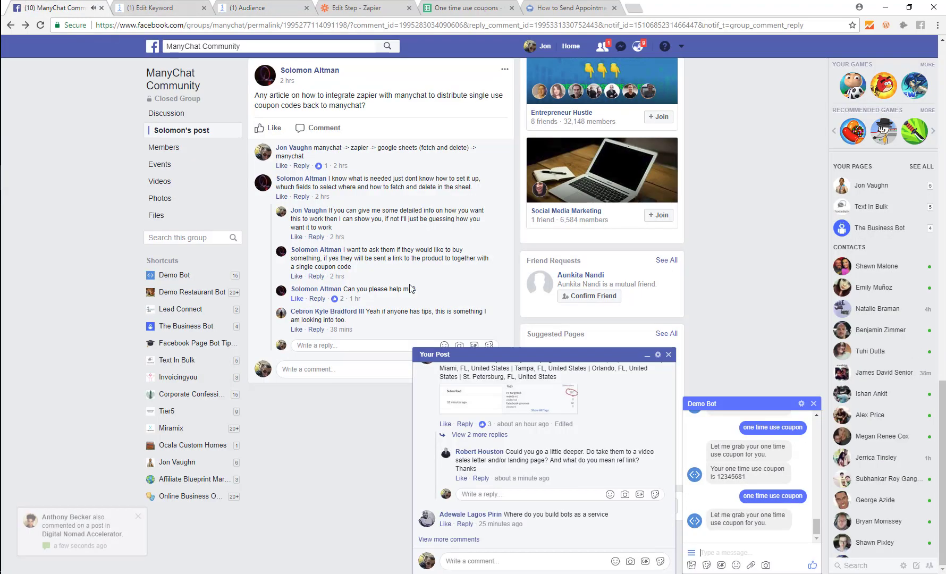
click(53, 8)
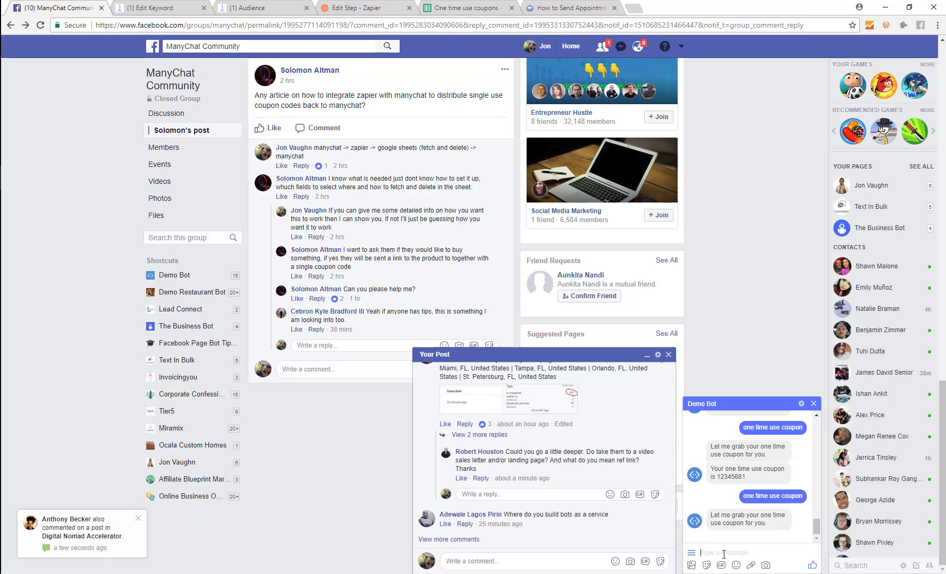
Send 'get one time use coupon' to Demo Bot, then republish the ManyChat flow
text(get one time use coupon)
key(Return)
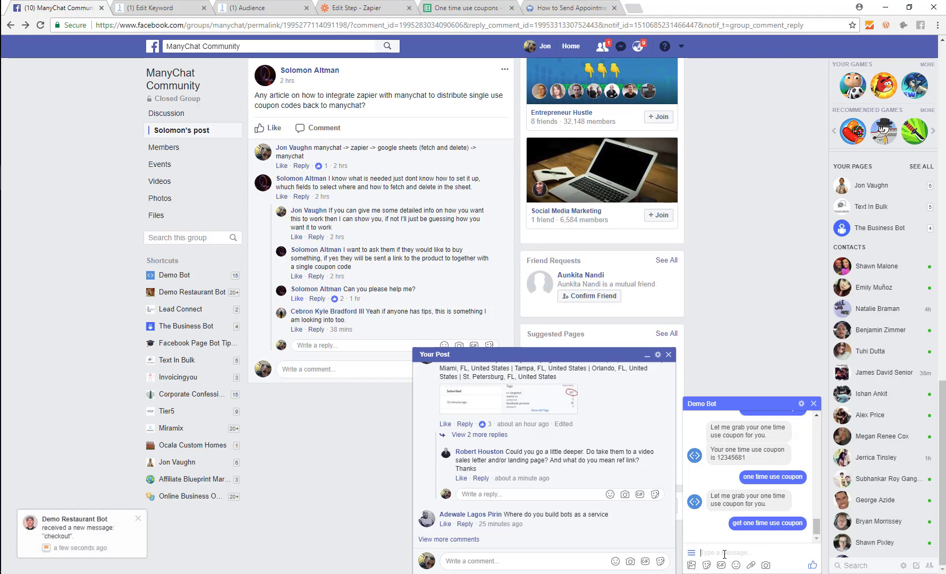
click(244, 6)
click(177, 8)
click(884, 52)
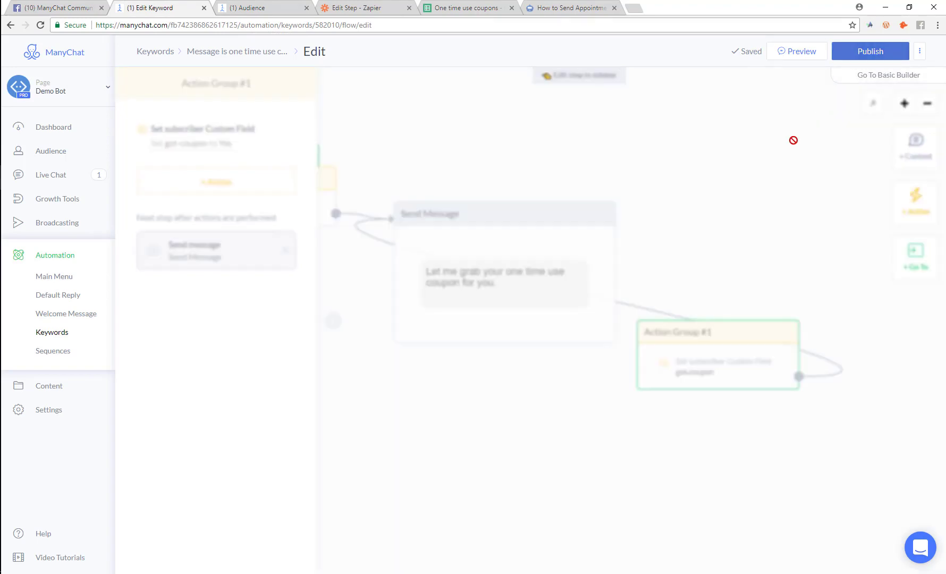
click(82, 5)
Request coupons from Demo Bot several more times, receiving unique codes up to 12345684
click(700, 542)
text(get one)
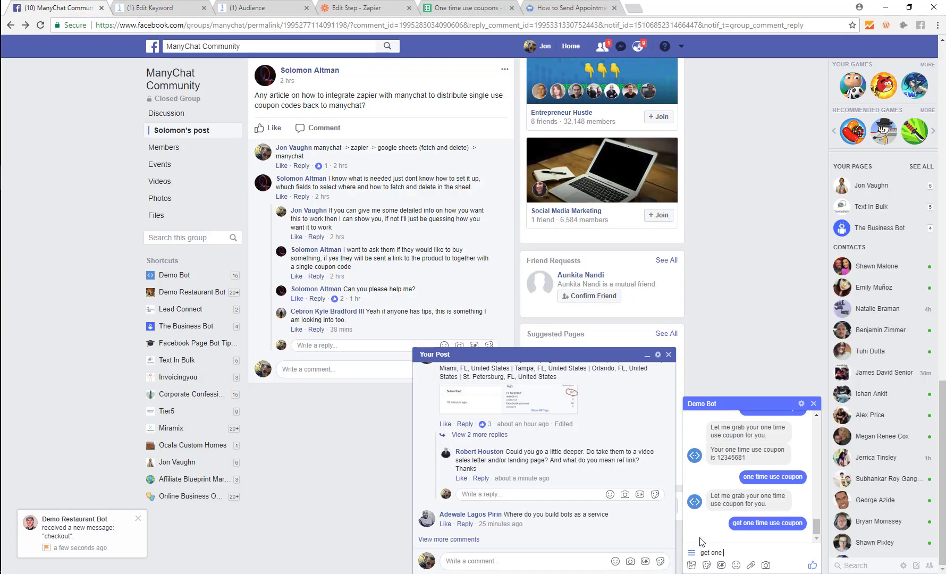
text( time use coupon)
key(Return)
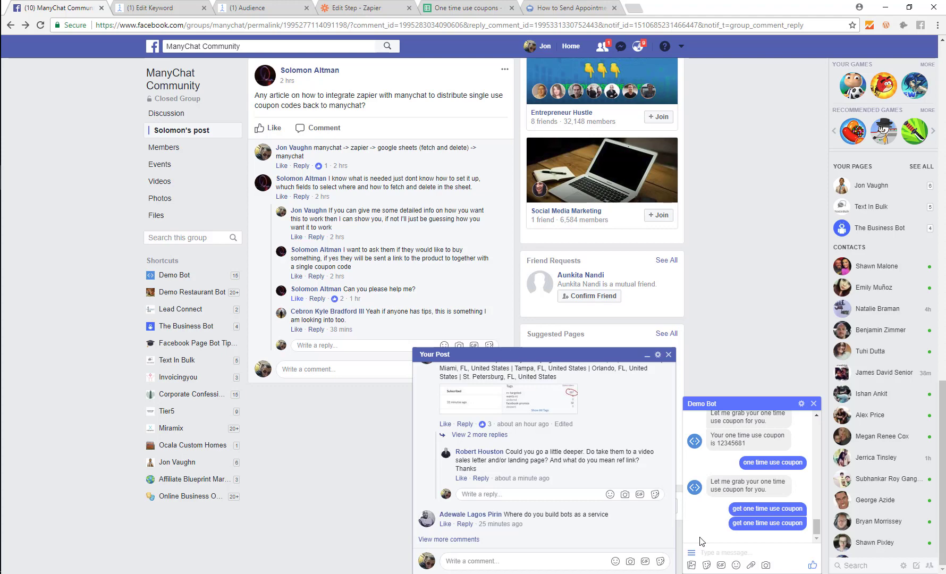
text(one time use coupon)
key(Return)
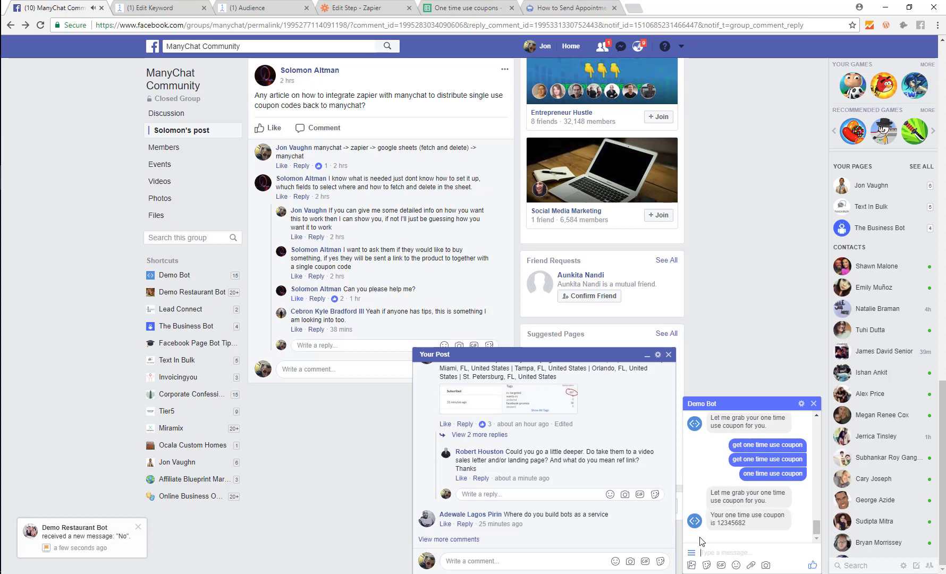
text(one time use coupon)
key(Return)
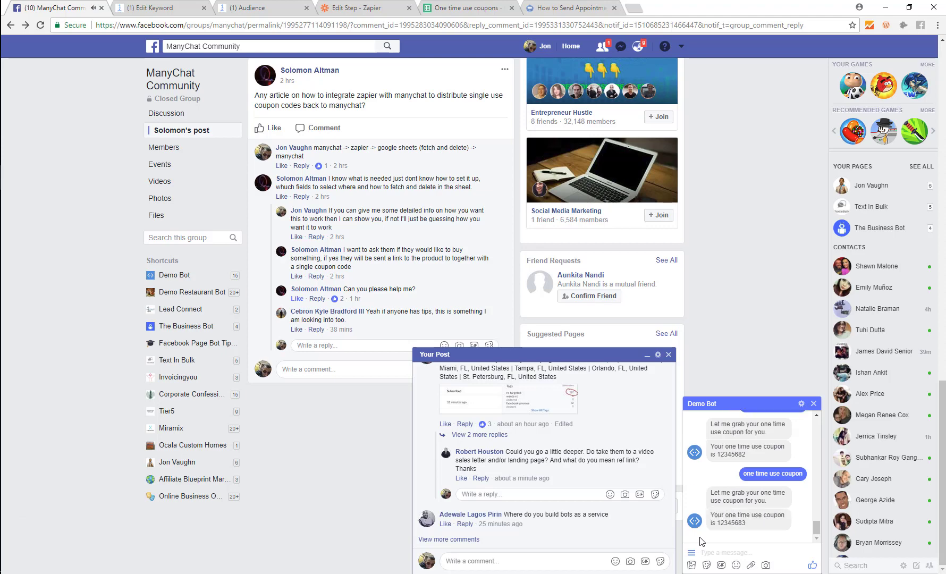
text(one time use coupon)
key(Return)
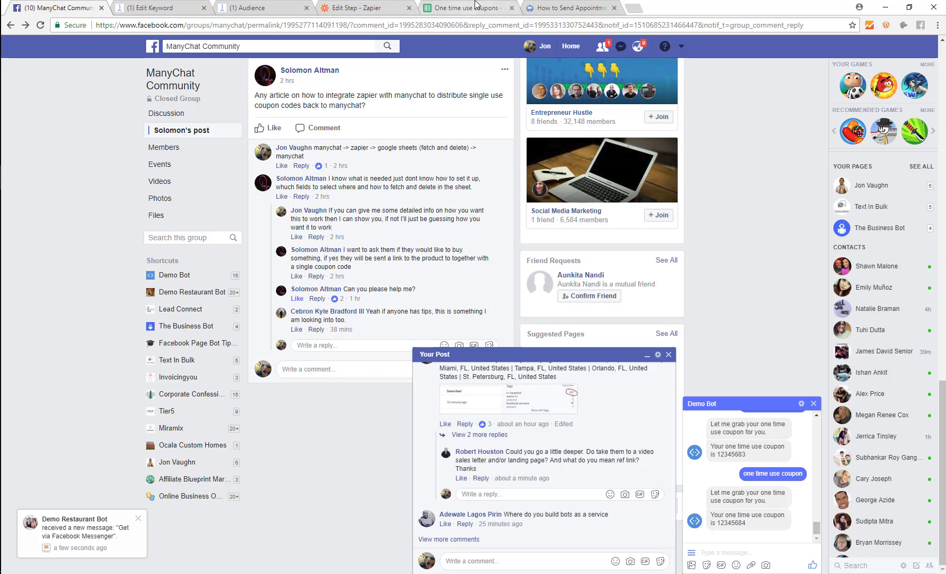
drag(756, 528, 720, 517)
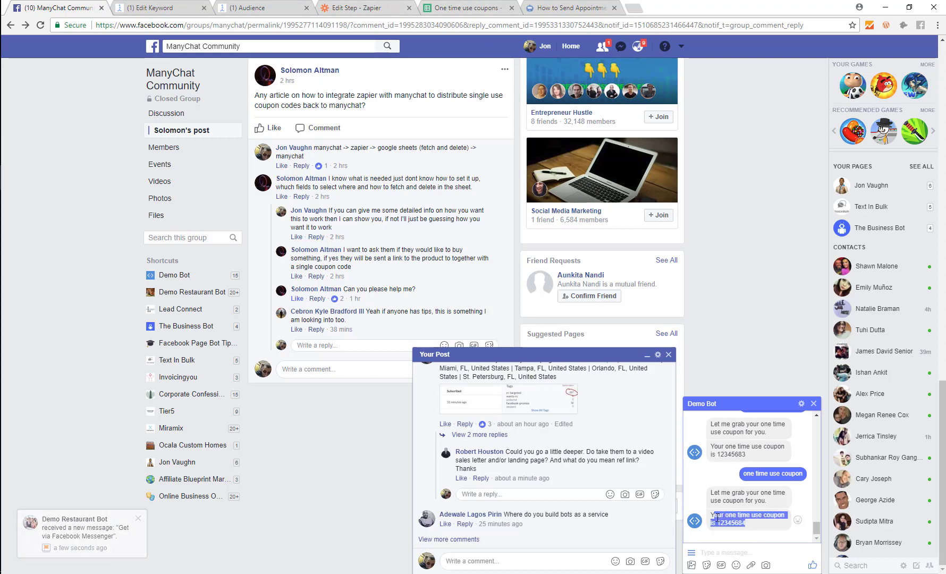
click(739, 524)
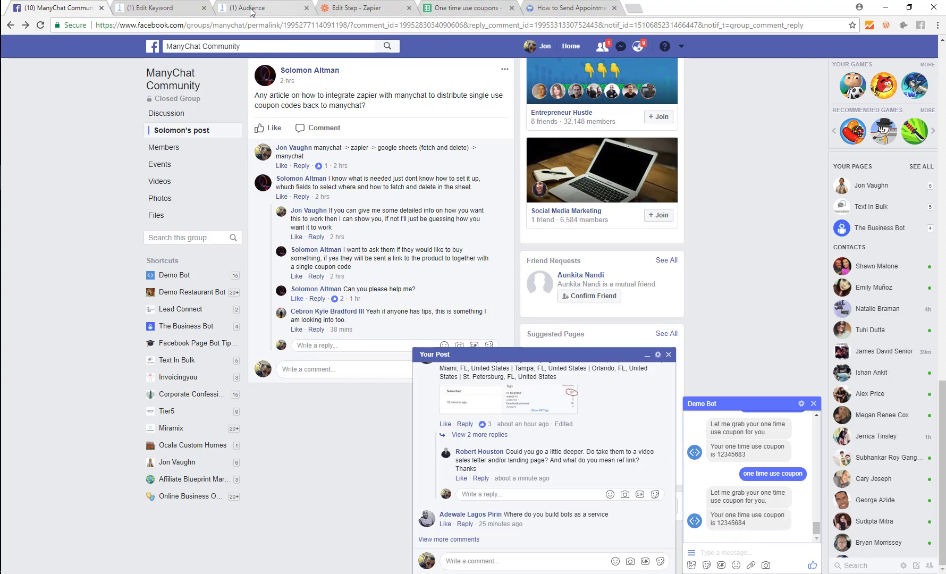
Review the One time use coupons sheet's assigned user names and column A coupon formulas
click(451, 8)
click(259, 264)
click(258, 196)
click(276, 176)
click(282, 232)
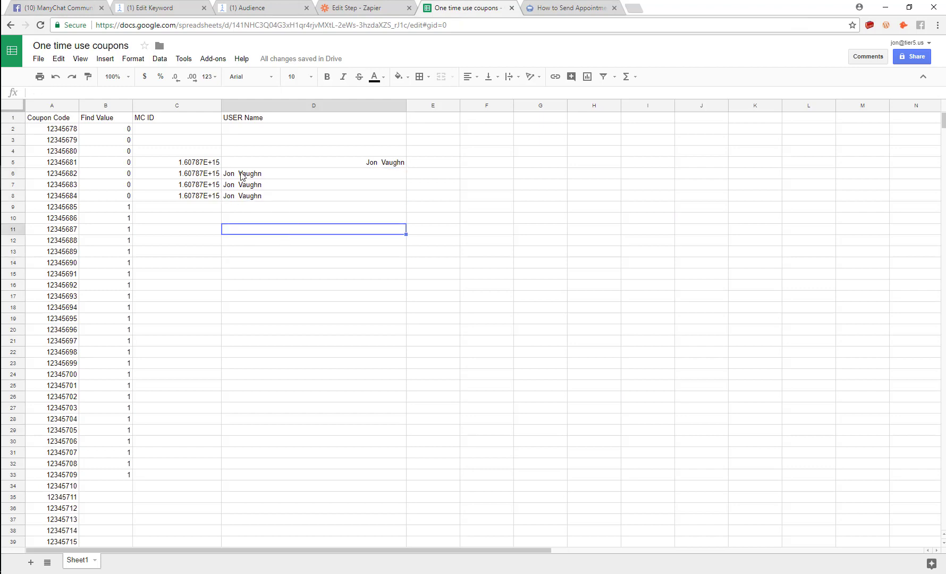
click(244, 196)
click(241, 233)
click(59, 175)
click(59, 197)
click(62, 184)
click(62, 199)
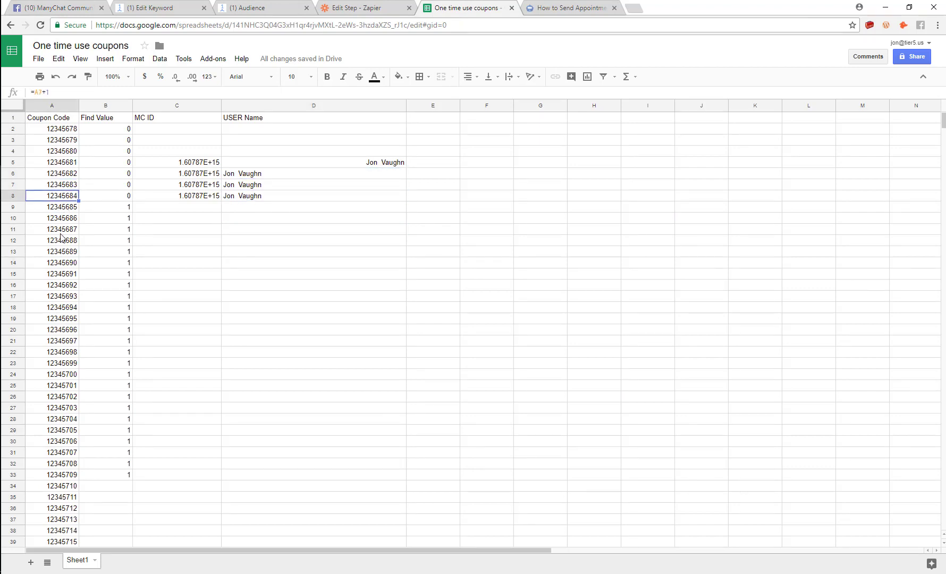
click(60, 232)
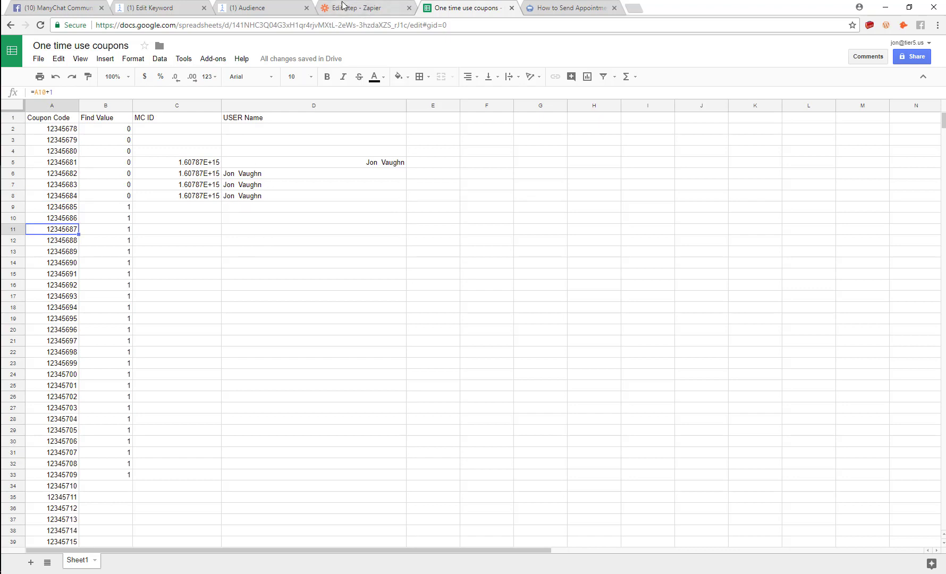
Reopen the test subscriber's Audience profile to verify got-coupon reads No, then return to the flow editor
click(268, 8)
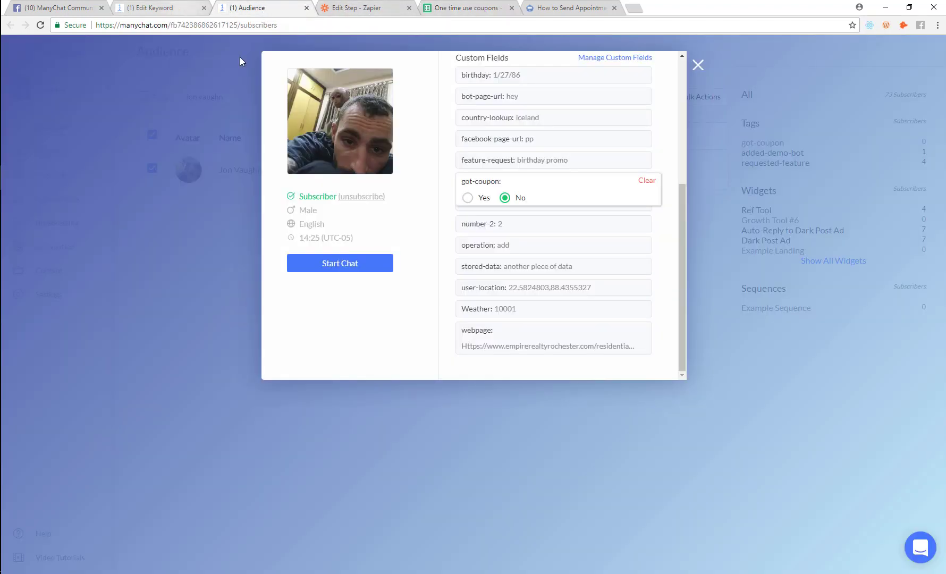
click(365, 475)
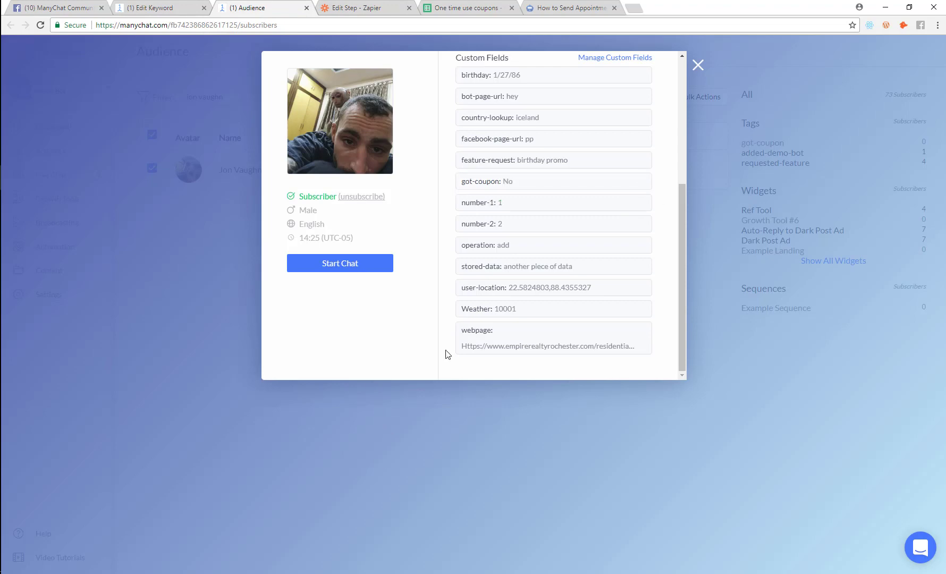
click(697, 65)
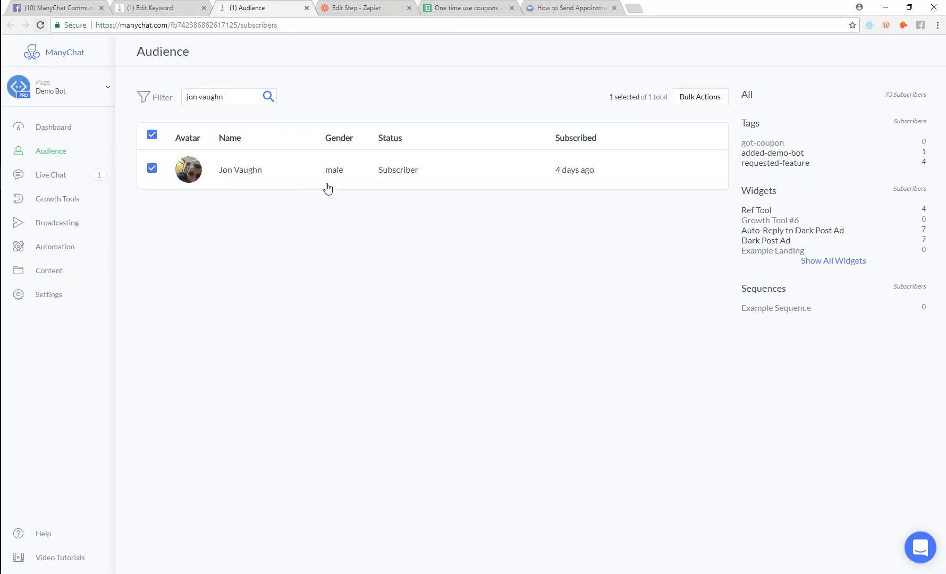
click(417, 174)
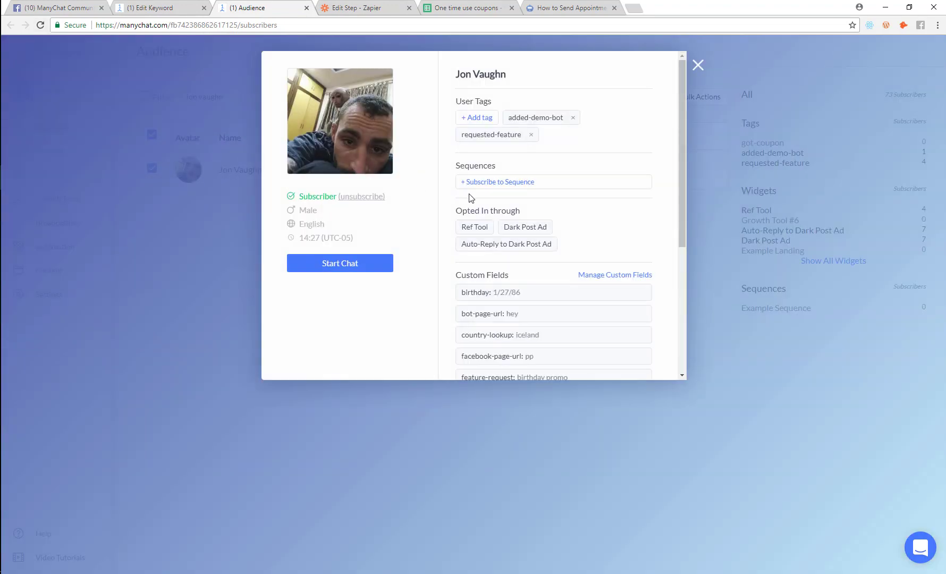
scroll(494, 239, down, 5)
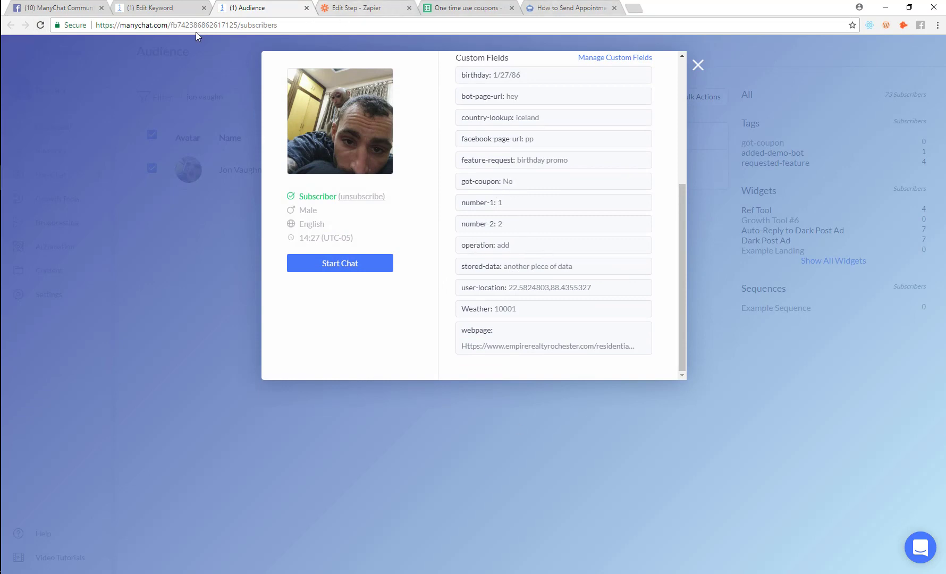
click(154, 8)
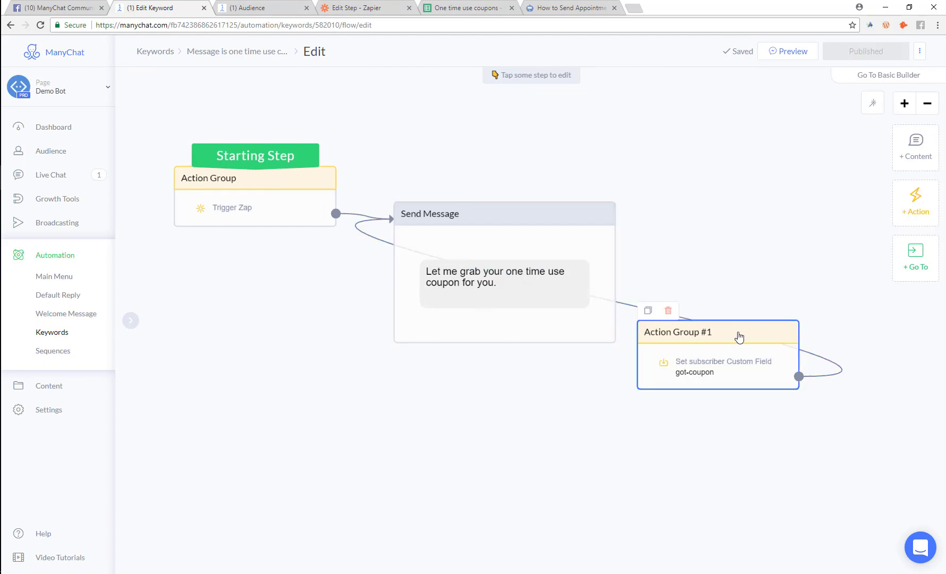
Move Action Group #1 below Send Message and open Send Message for editing
drag(739, 335, 432, 477)
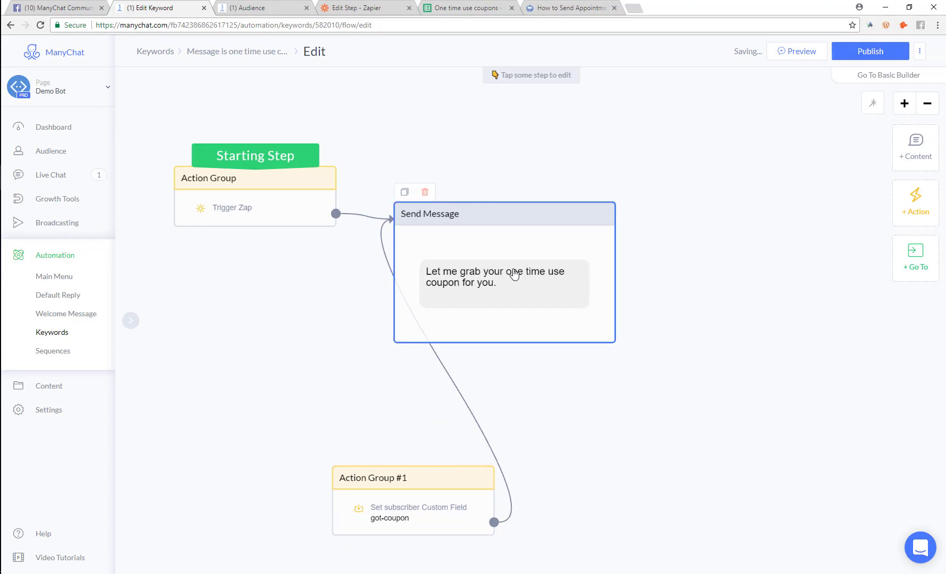
click(509, 295)
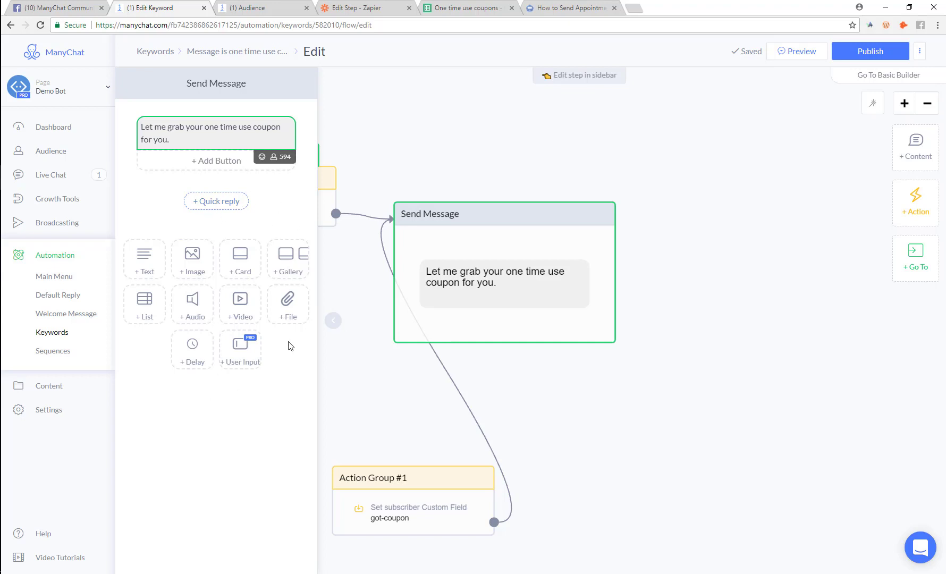
drag(395, 485, 552, 492)
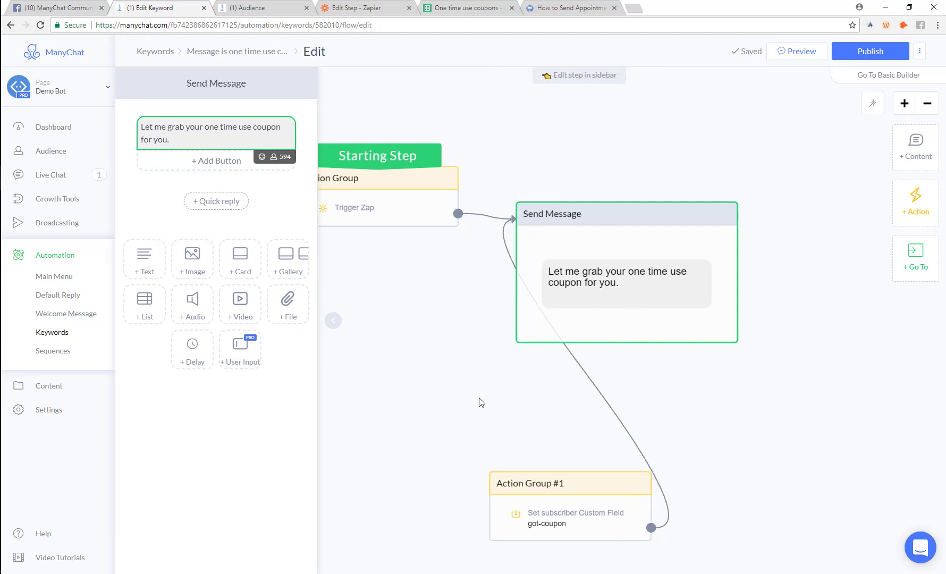
Add a 'Got Coupon' quick reply to the coupon message
click(214, 202)
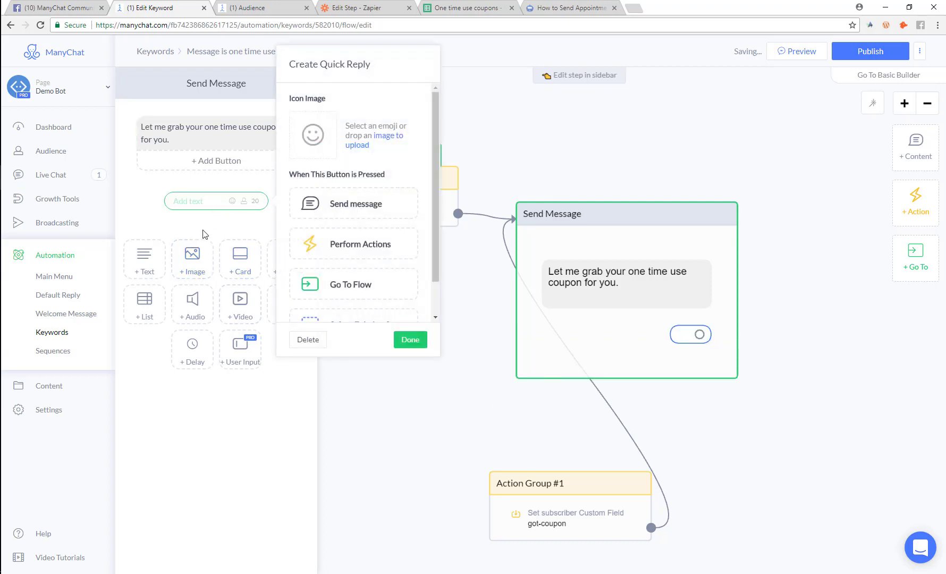
text(Got Coupon)
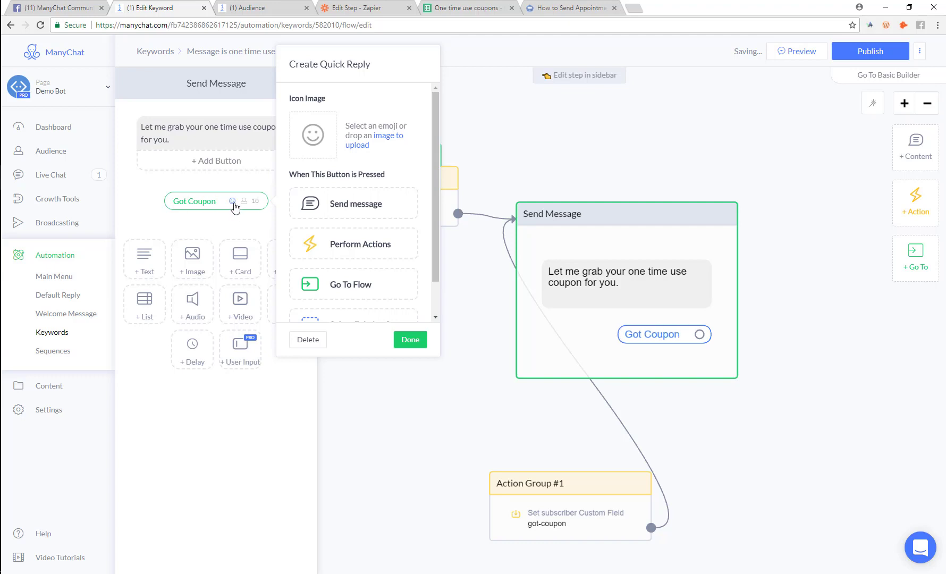
scroll(280, 203, down, 1)
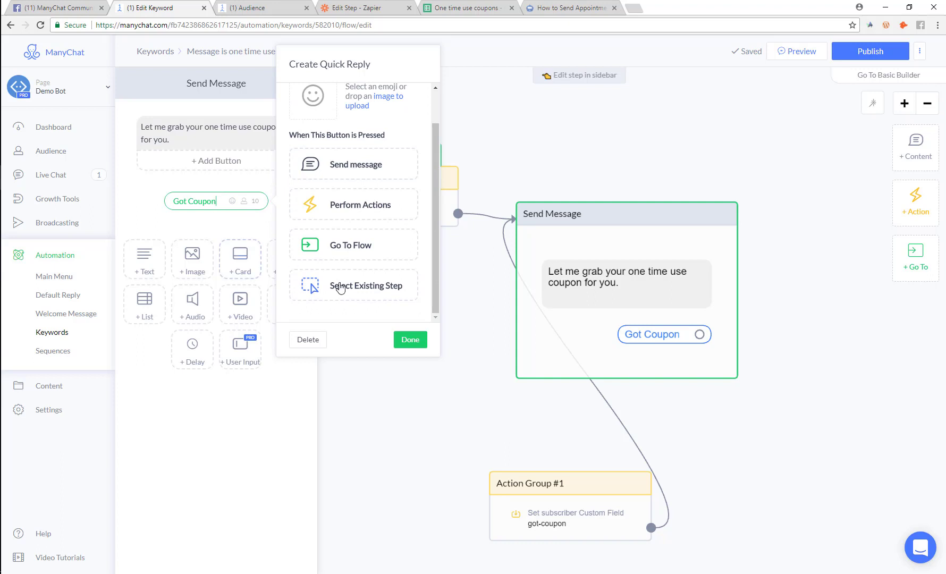
click(410, 340)
click(162, 202)
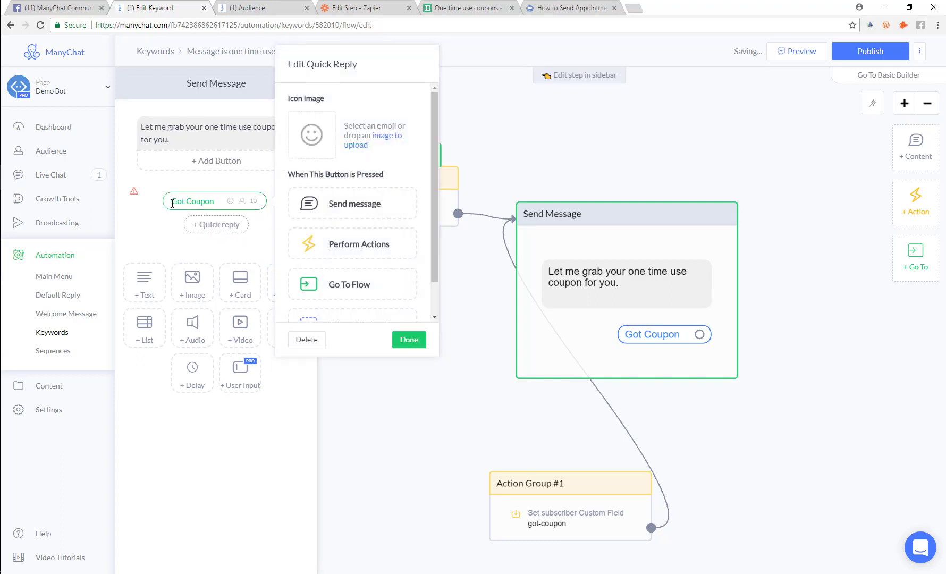
click(414, 409)
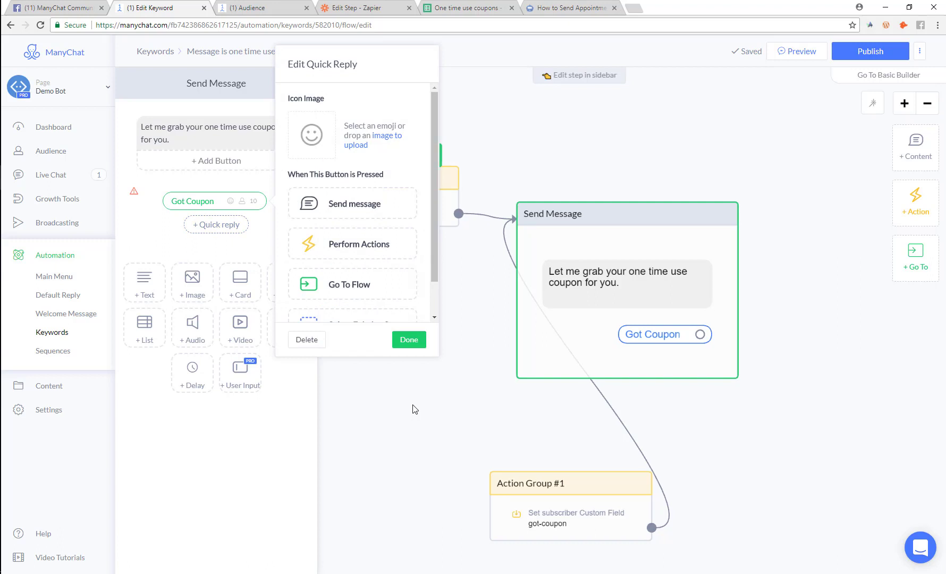
Connect the Got Coupon reply to Action Group #1 and review the whole flow
click(698, 335)
click(616, 478)
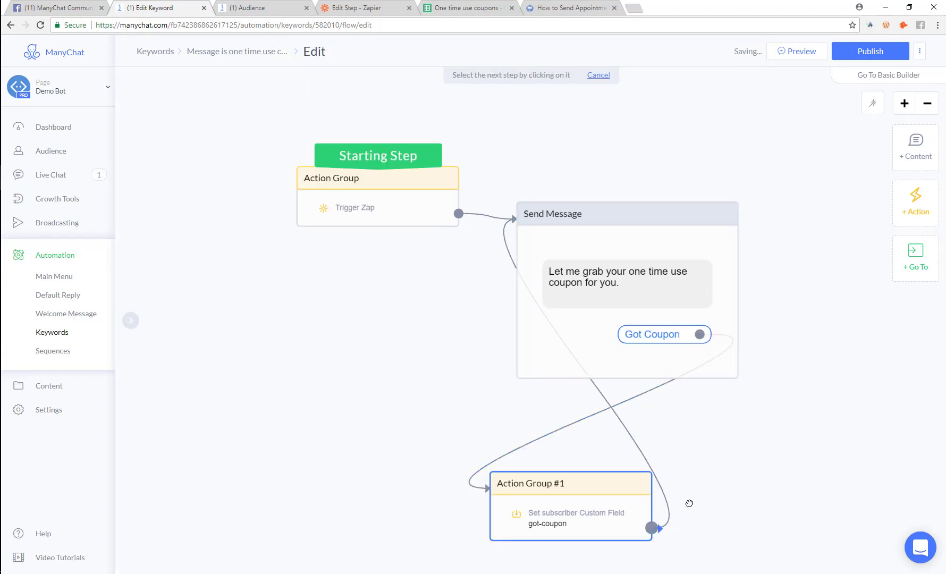
click(594, 274)
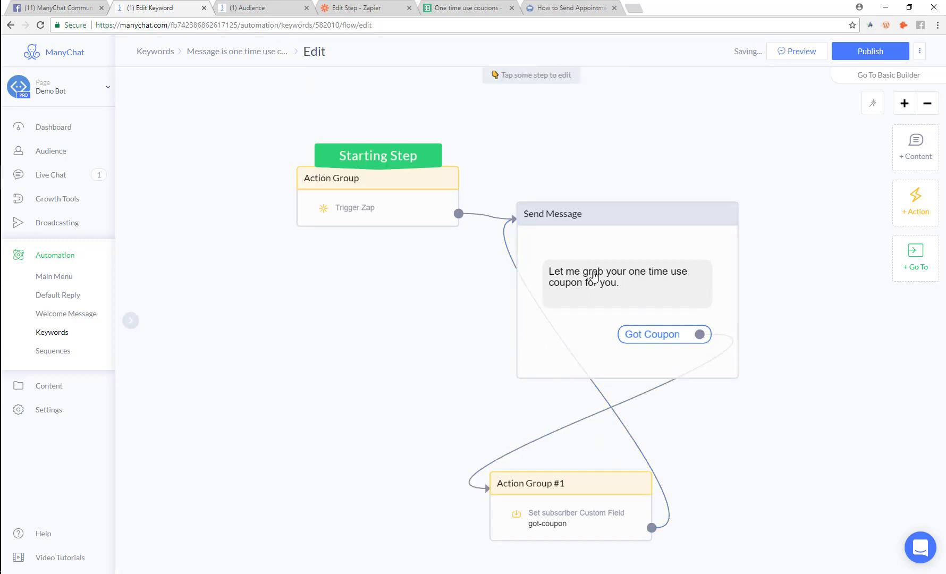
drag(505, 243, 484, 281)
scroll(636, 530, down, 3)
drag(742, 319, 633, 105)
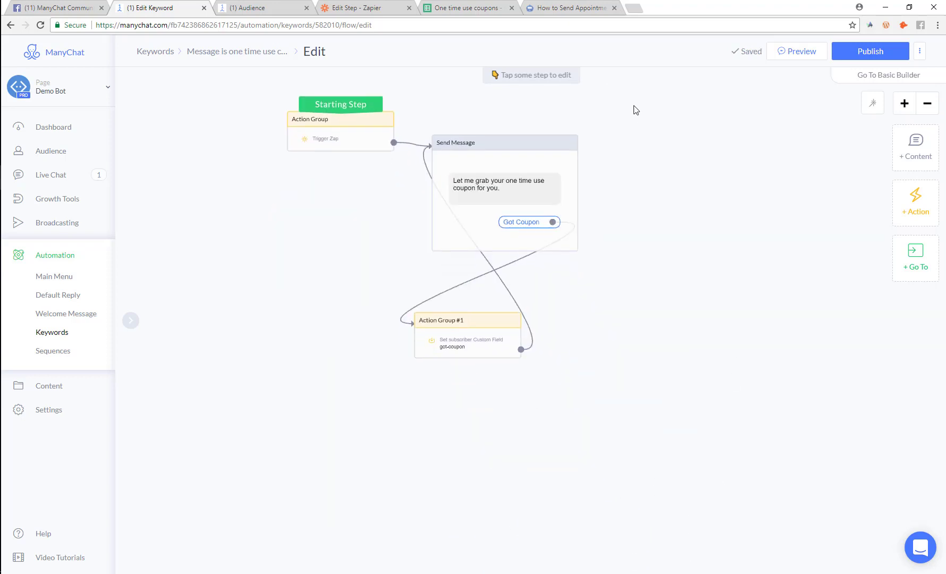
scroll(484, 332, up, 2)
click(536, 343)
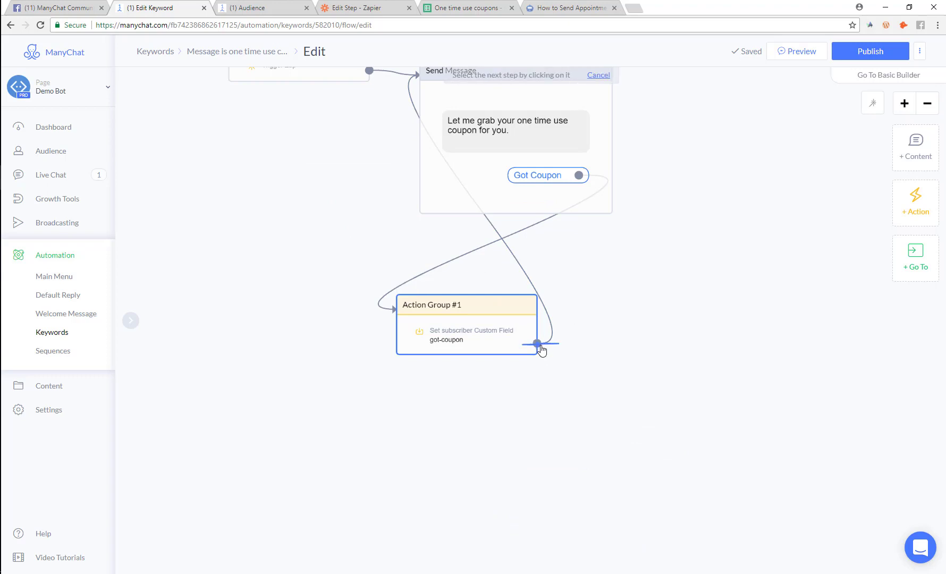
click(541, 346)
drag(551, 325, 554, 325)
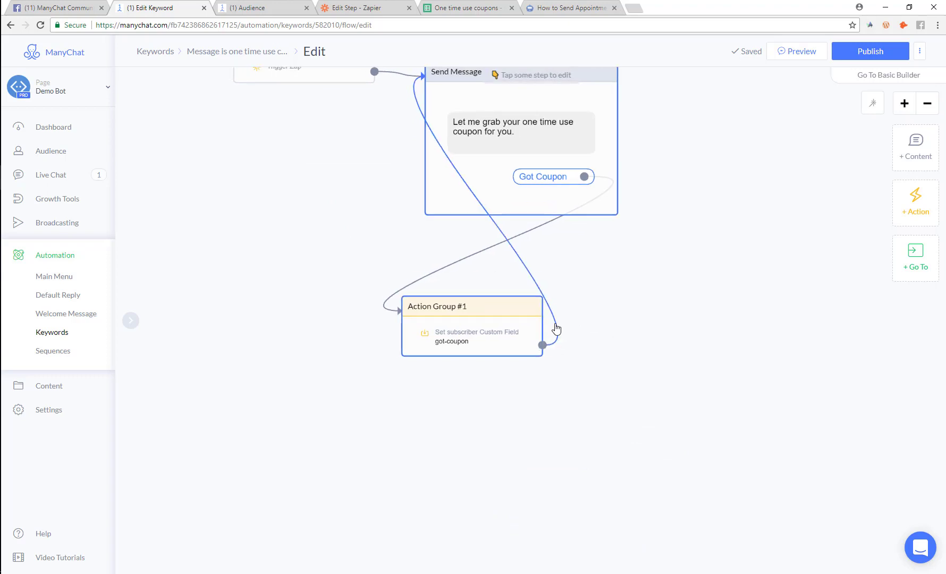
drag(446, 327, 446, 499)
Delete Action Group #1 and create a new Action Group after Got Coupon
scroll(478, 425, up, 1)
scroll(515, 457, down, 3)
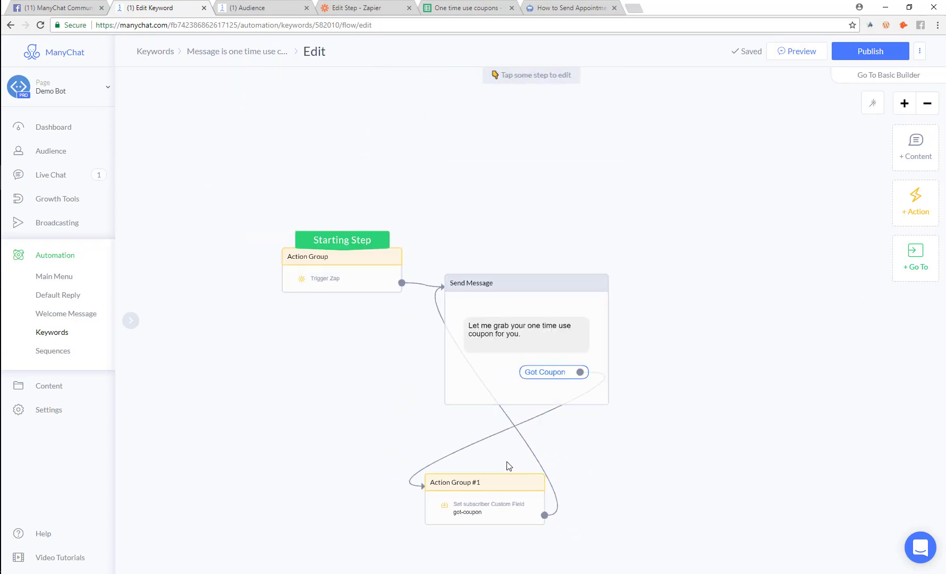
click(481, 494)
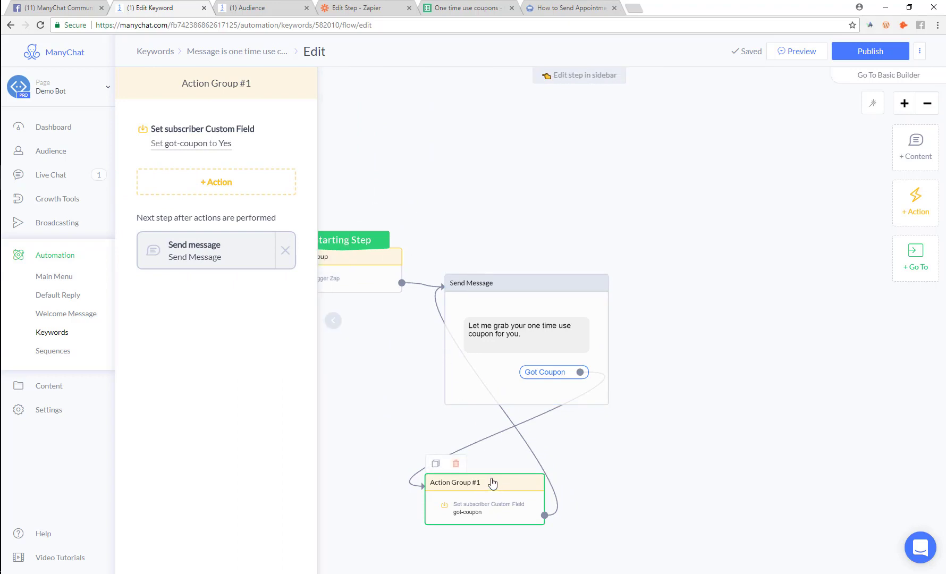
click(455, 464)
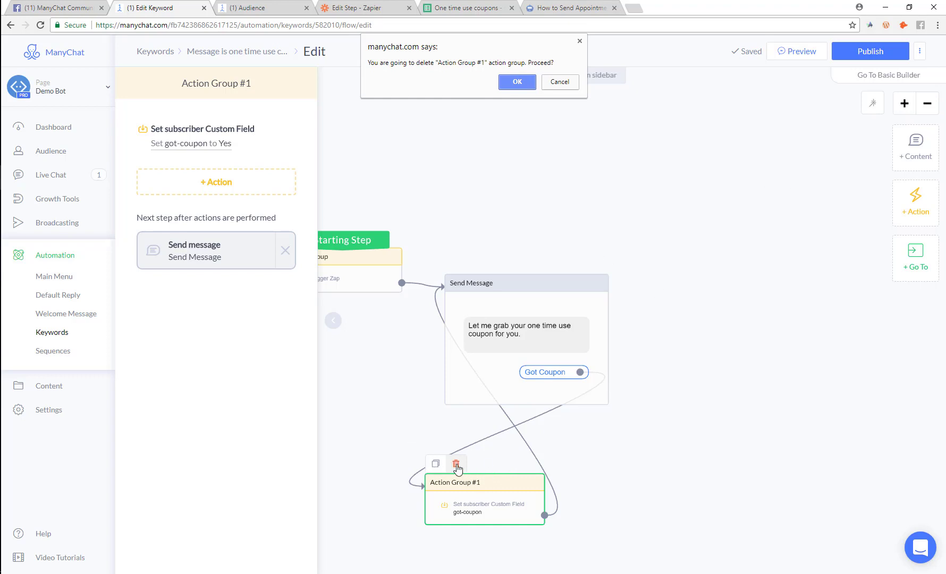
click(515, 84)
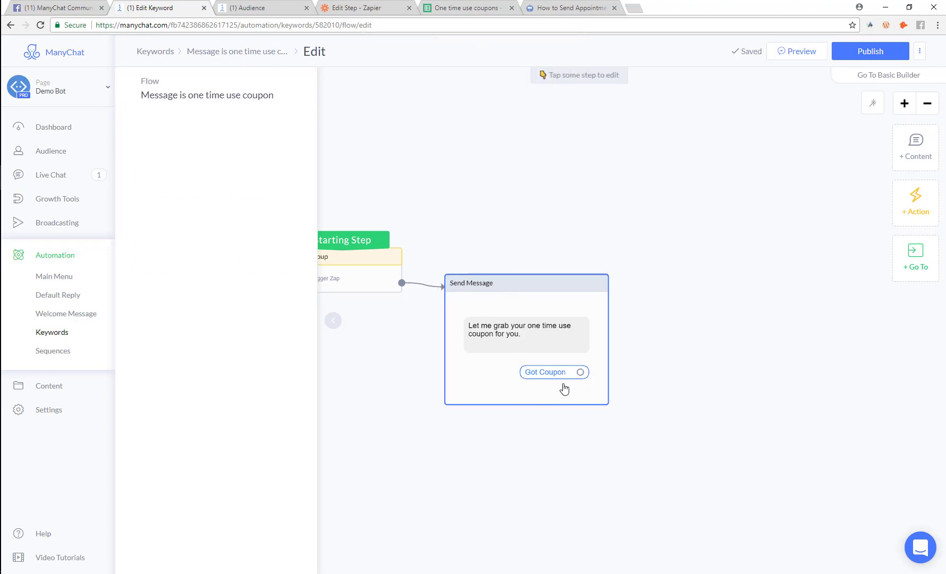
drag(582, 373, 704, 377)
click(742, 396)
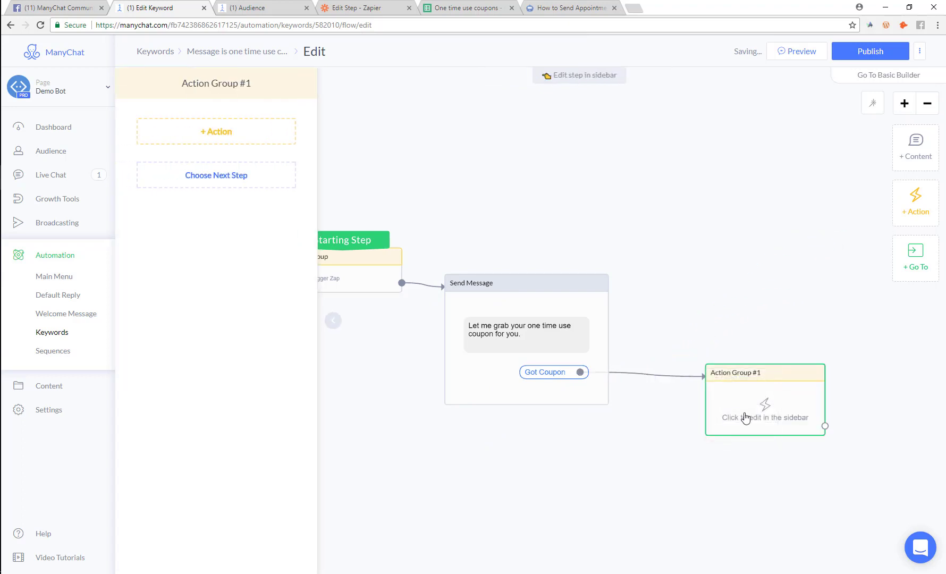
Add a Set Custom Field action with got-coupon = Yes to the new group and publish
click(249, 136)
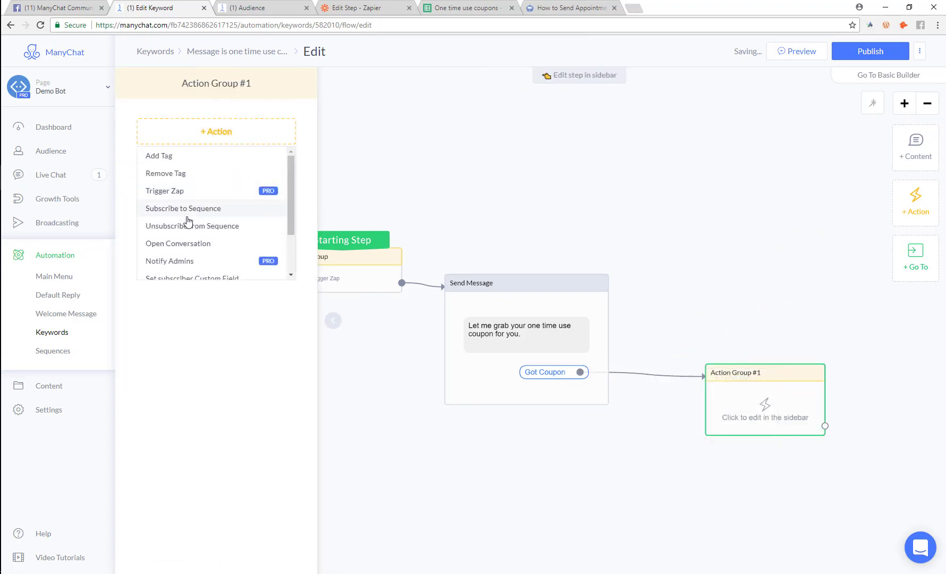
scroll(187, 222, down, 1)
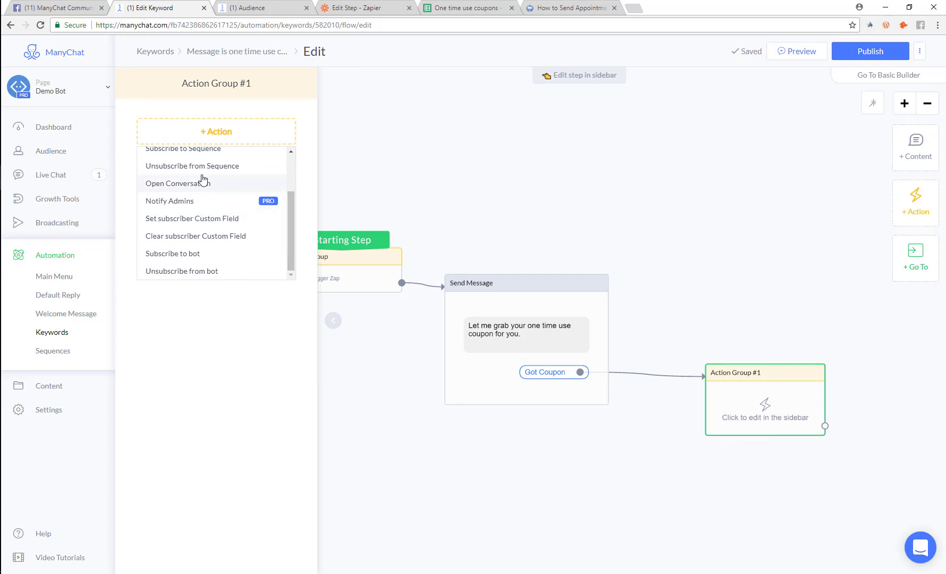
click(192, 220)
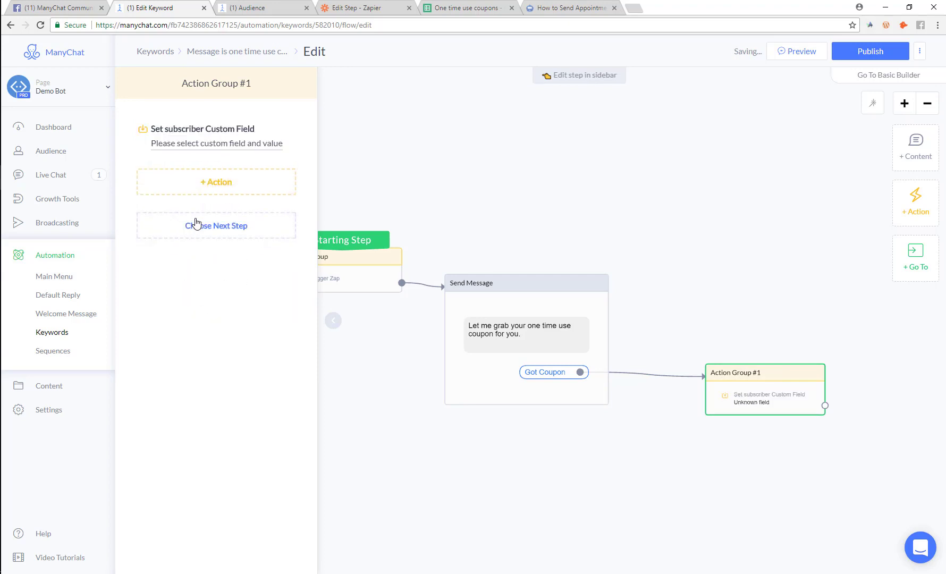
click(232, 153)
click(372, 145)
scroll(375, 244, down, 5)
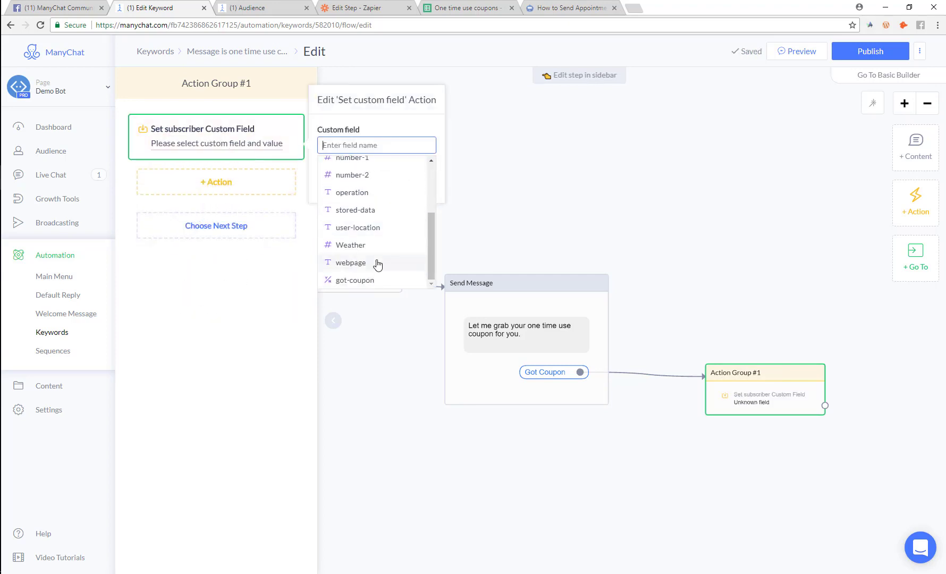
click(354, 280)
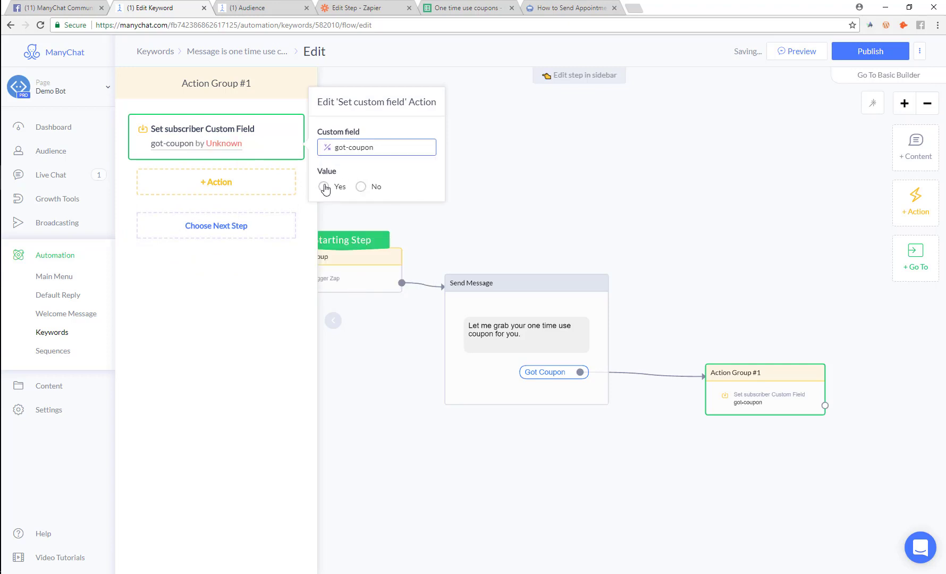
click(323, 186)
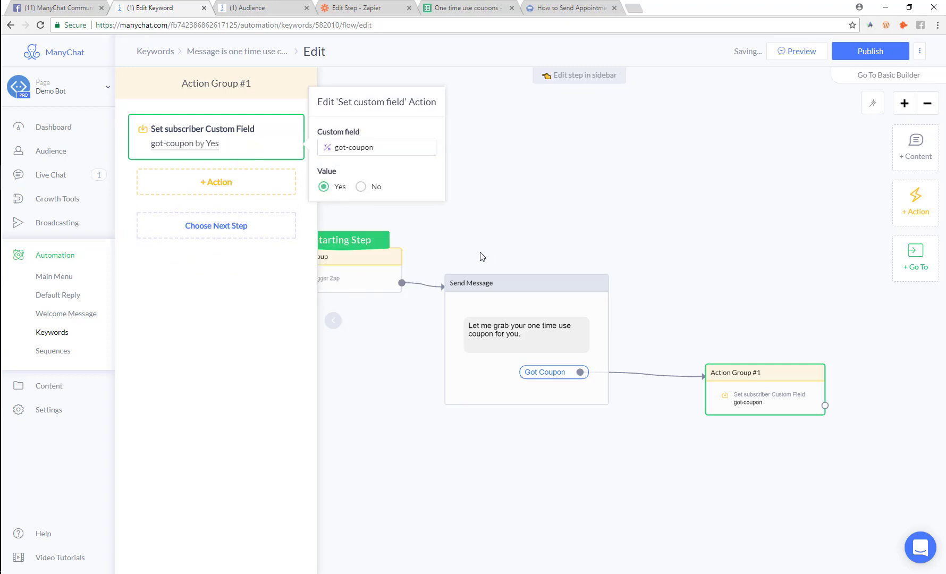
click(870, 51)
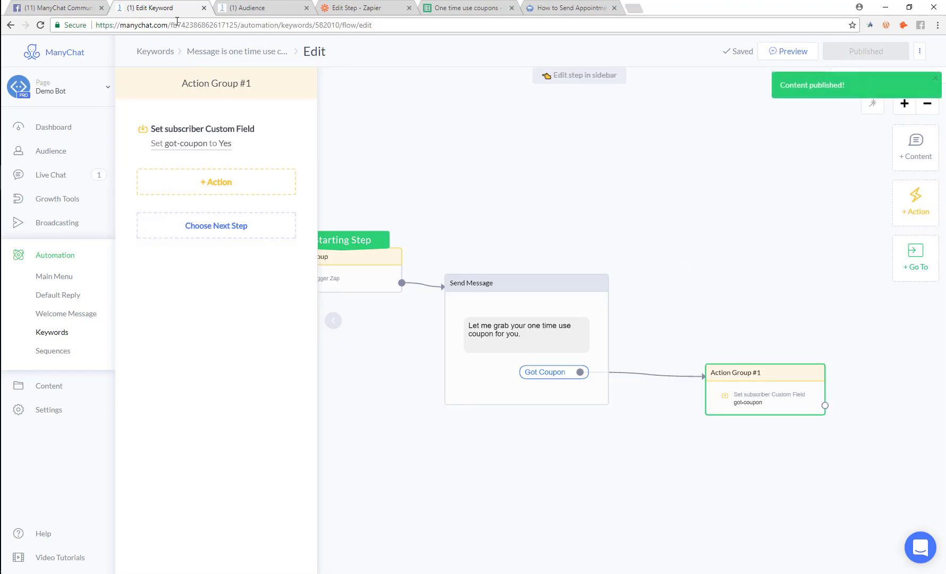
click(53, 7)
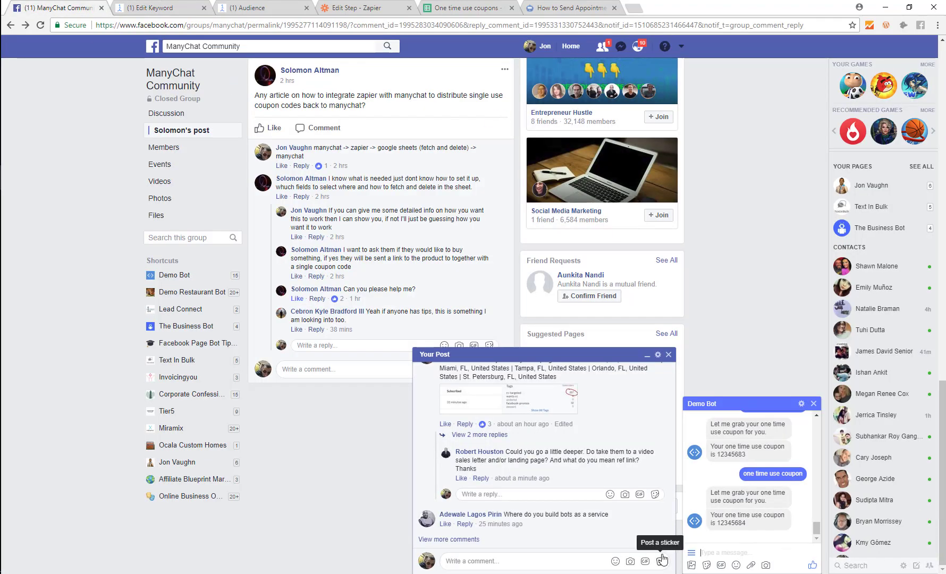
Send 'one time use coupon' to Demo Bot and receive coupon 12345685
text(one time use)
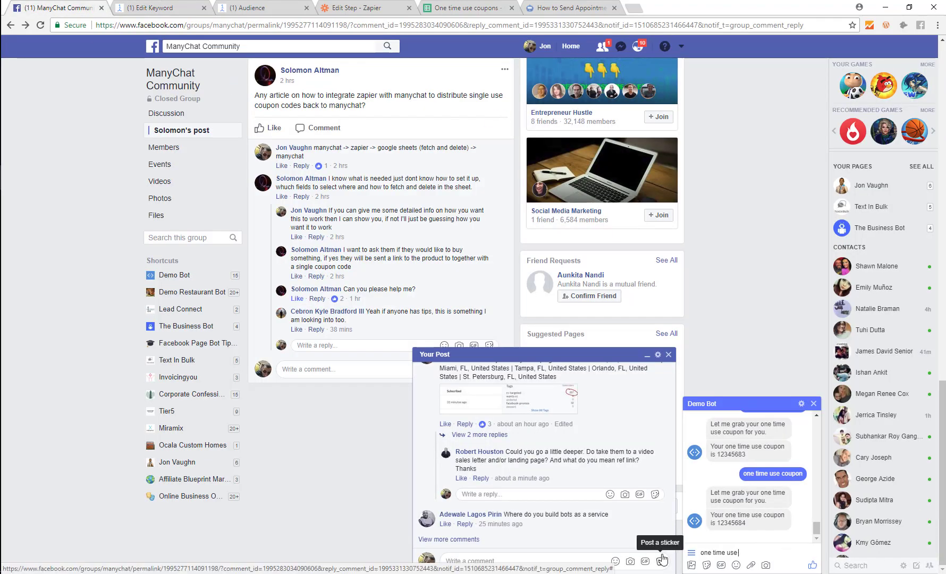
text( coupon)
key(Return)
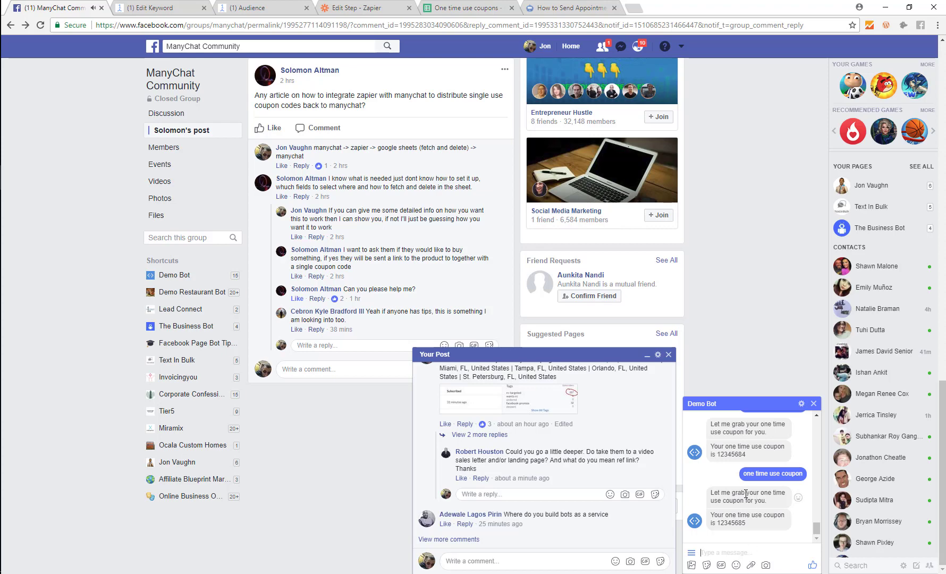
drag(751, 525, 712, 514)
click(756, 531)
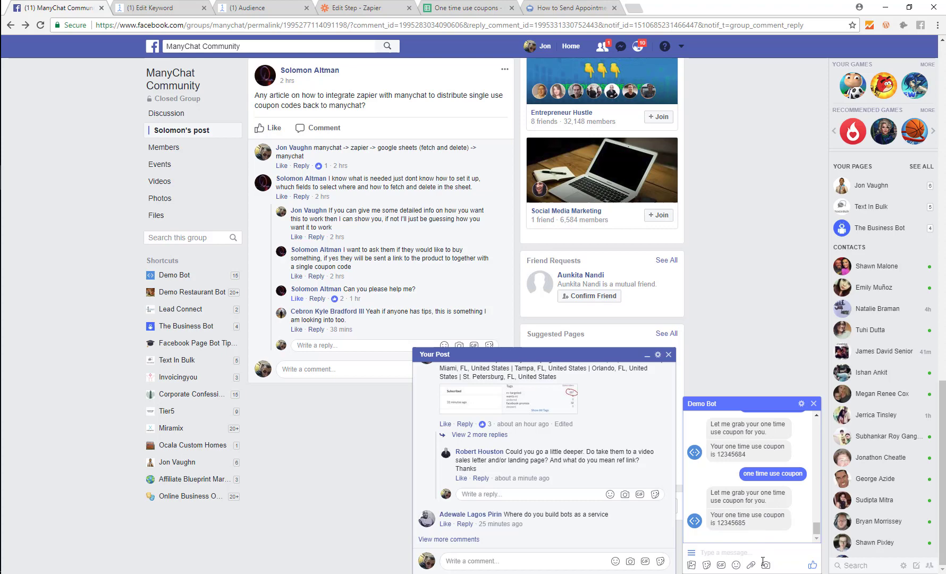
click(521, 405)
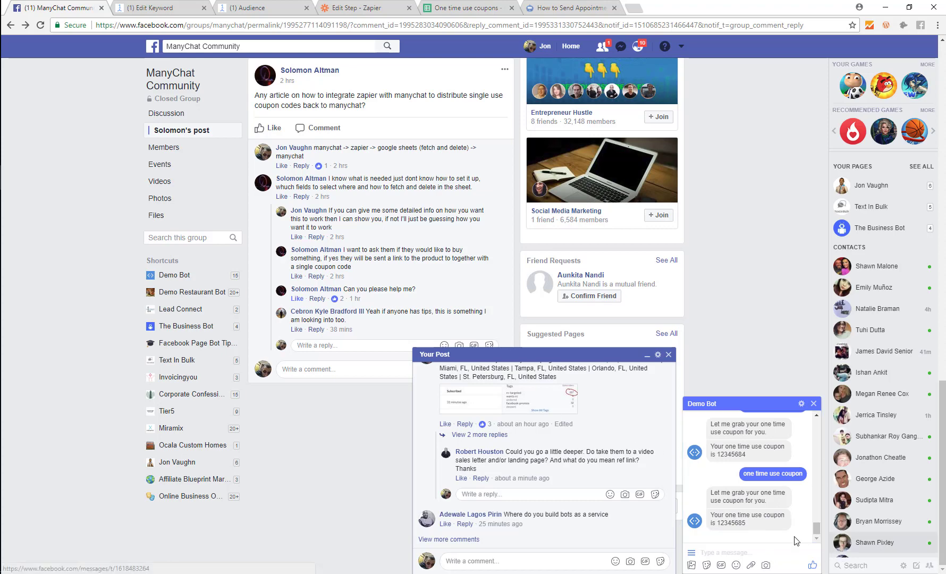
Go through the Zapier and Audience tabs back to the coupon keyword flow editor
click(359, 6)
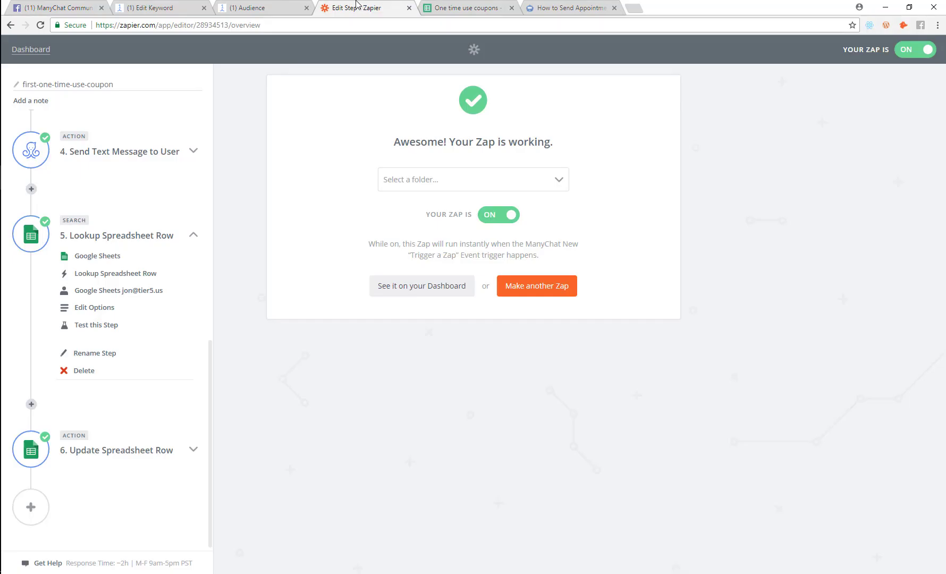
click(250, 6)
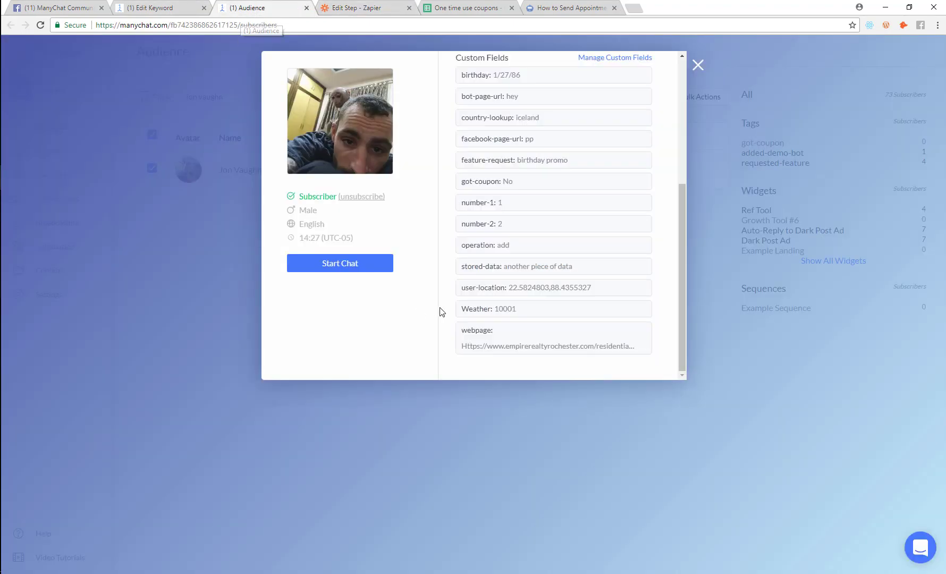
click(183, 357)
click(176, 9)
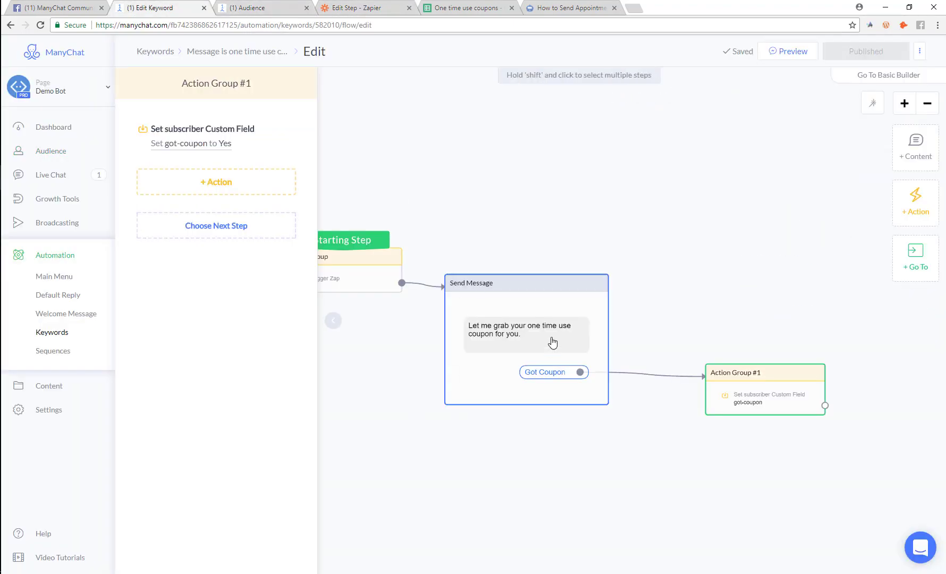
Change the Send Message text to 'Please confirm you got the coupon.'
click(523, 342)
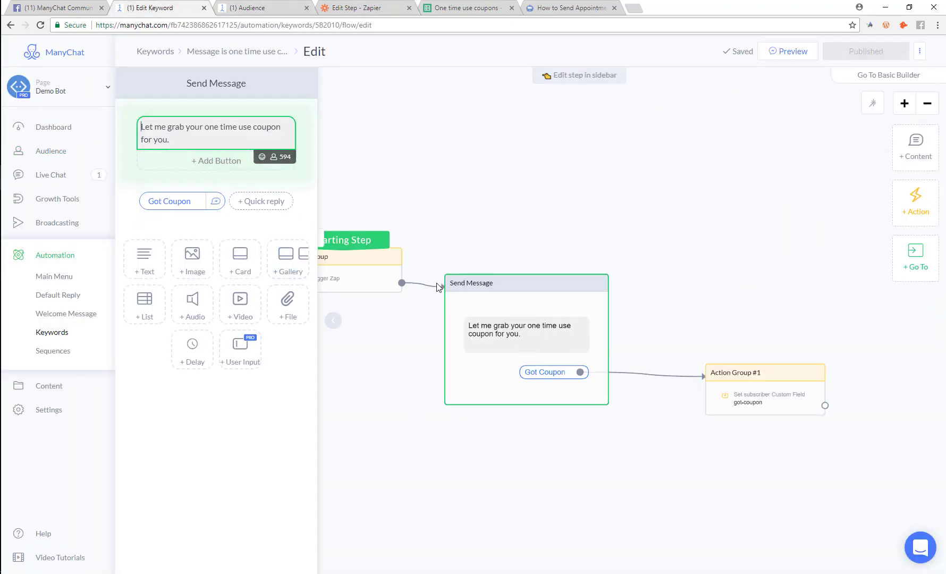
drag(210, 141, 112, 121)
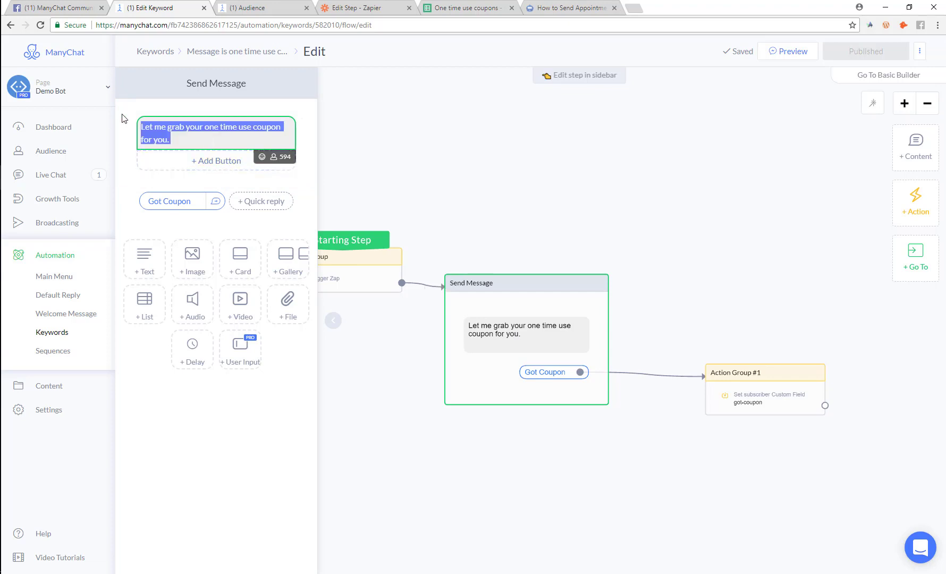
text(Please confirm)
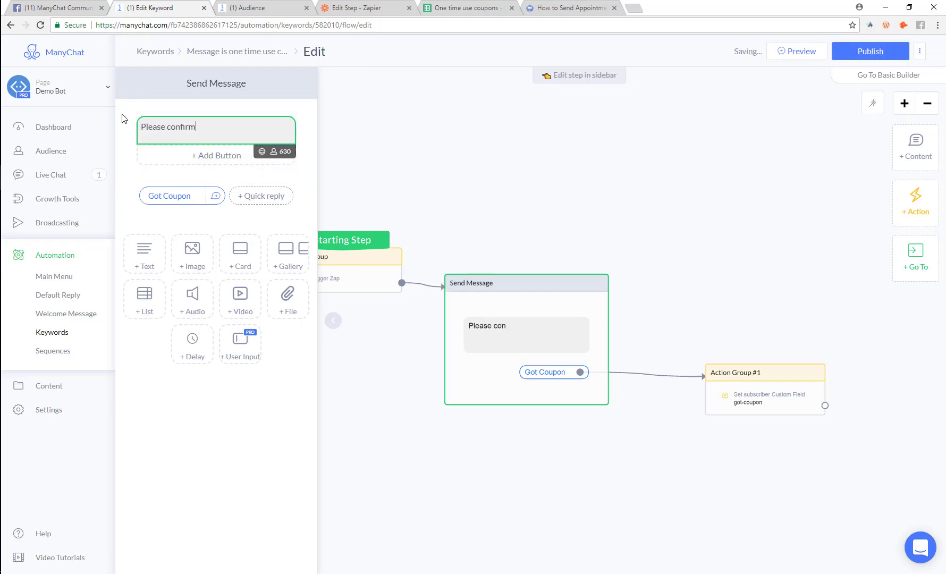
text( you got the coupo)
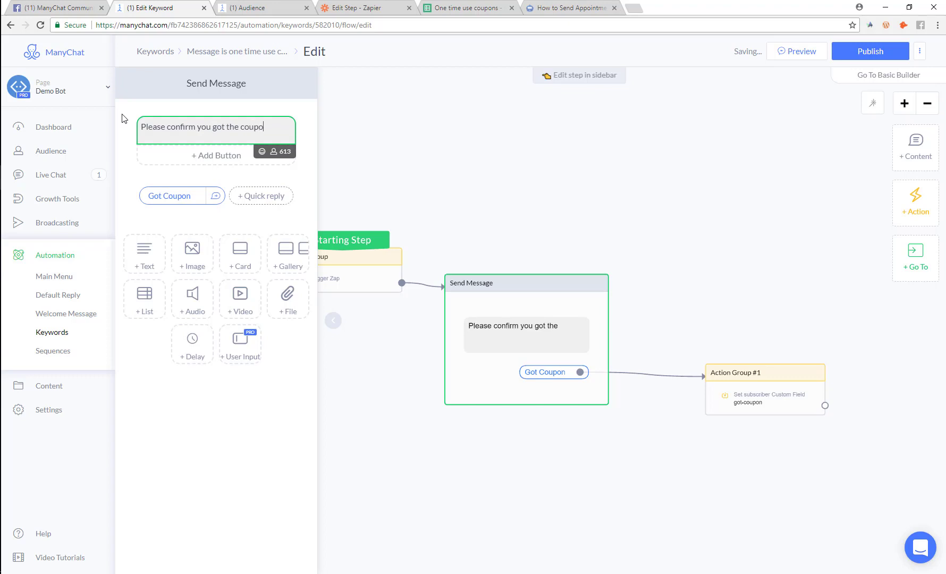
text(n!)
key(BackSpace)
text(.)
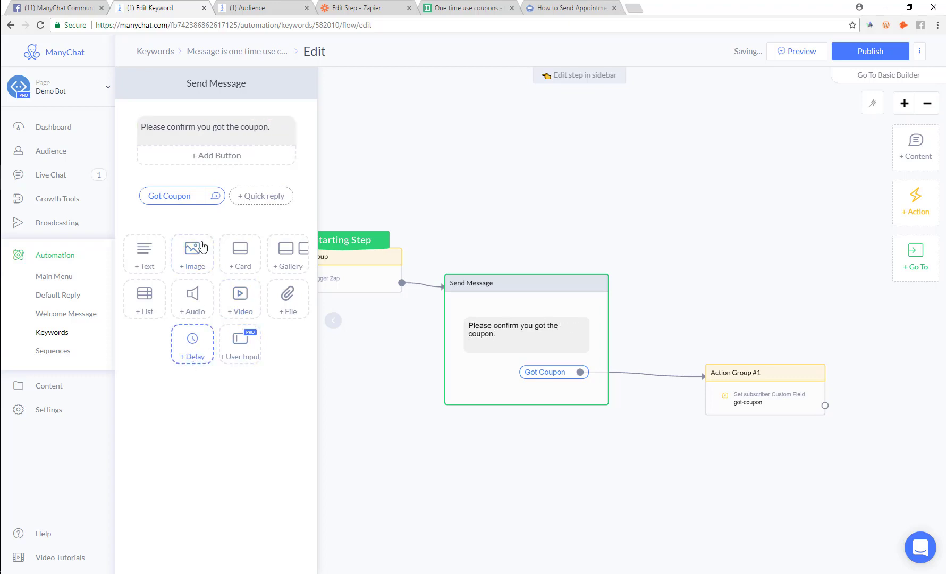
Add a 4-second typing delay before the message text and publish the flow
click(192, 346)
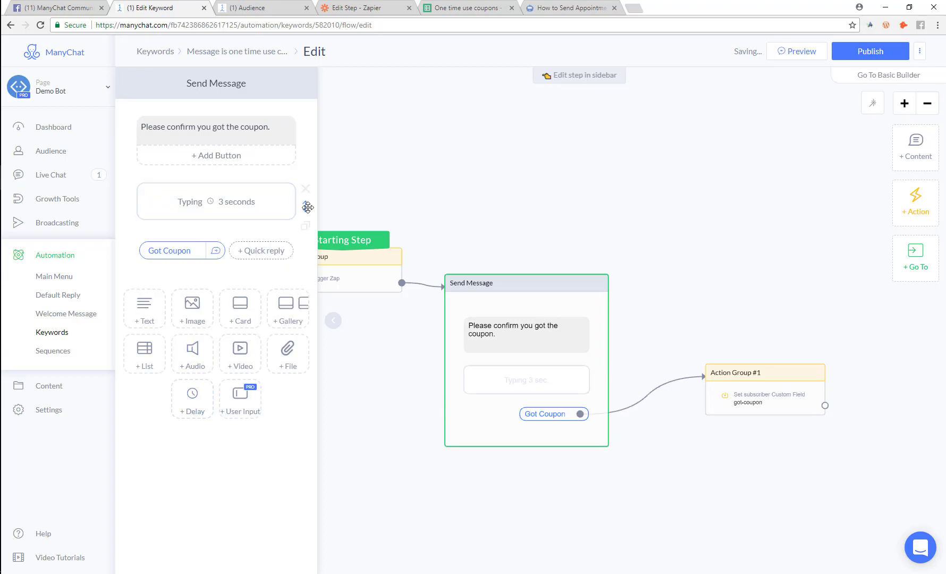
drag(306, 207, 259, 147)
click(245, 137)
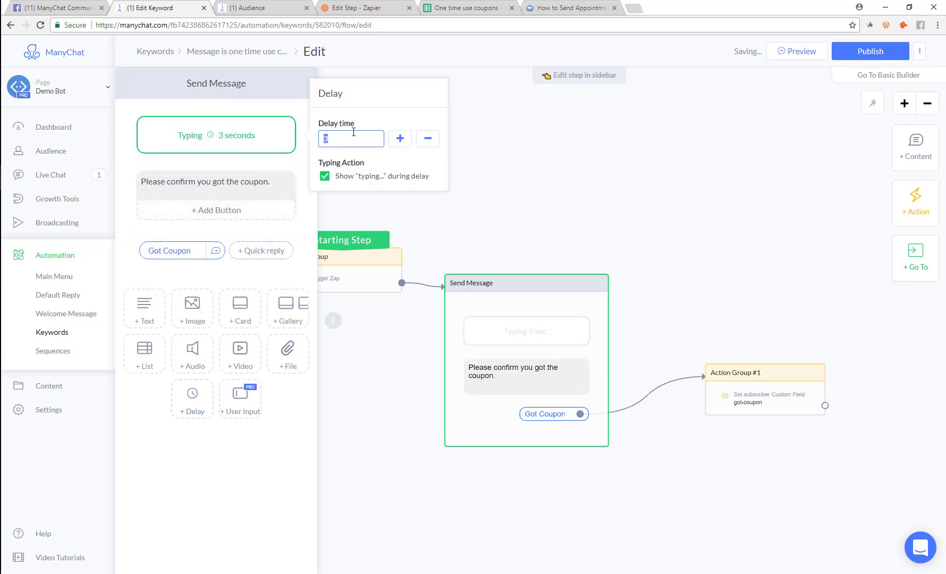
click(401, 139)
click(870, 51)
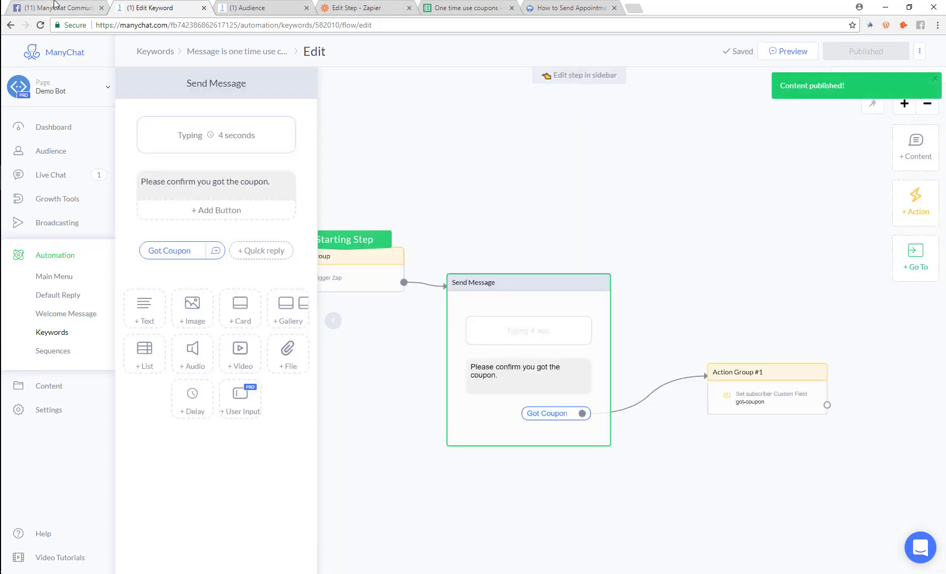
click(55, 4)
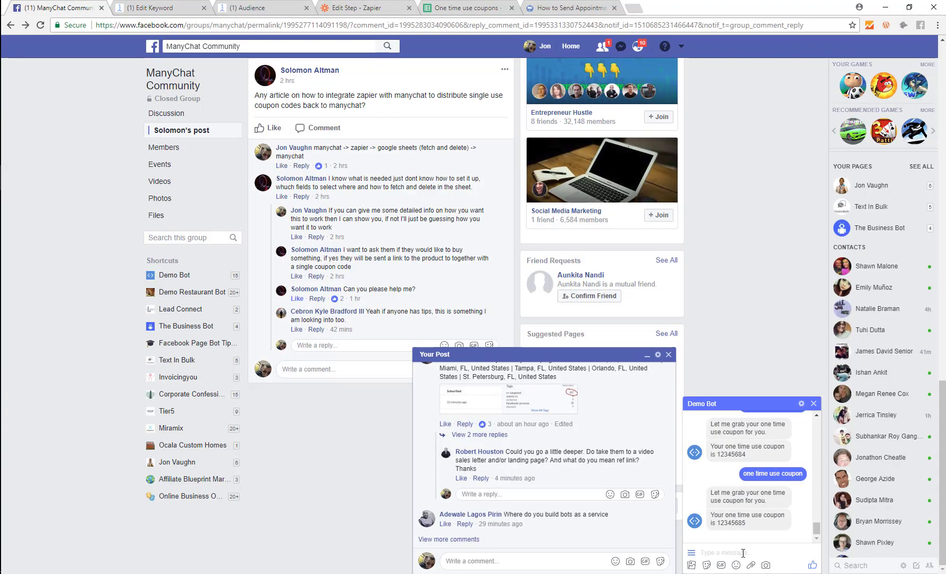
Retest Demo Bot with a coupon request, then lengthen the typing delay to 6 seconds and republish
text(one time use coupon)
key(Return)
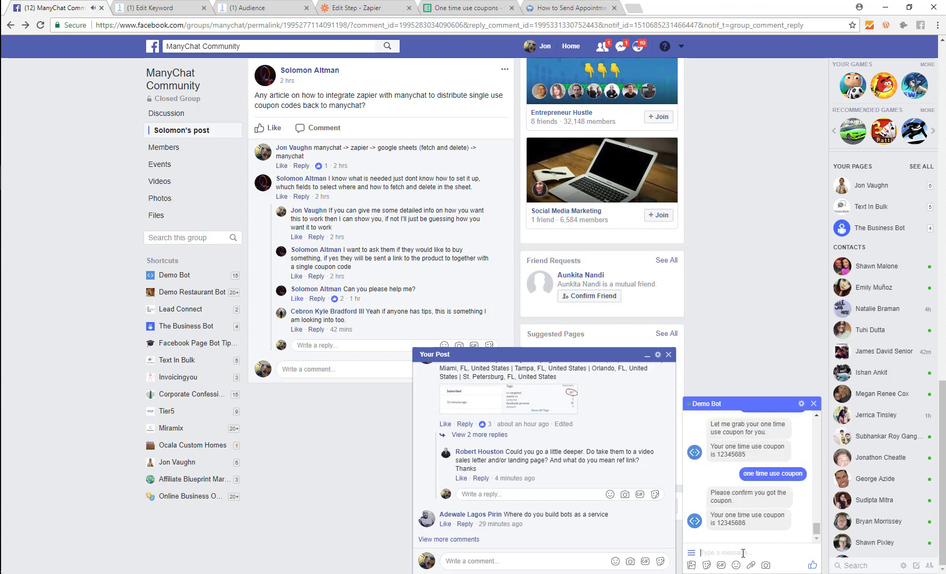
click(169, 5)
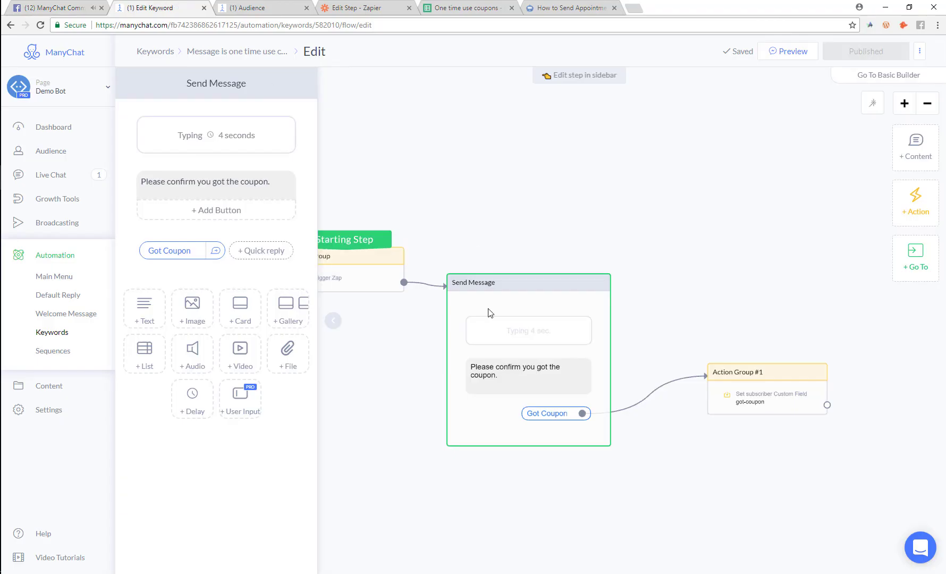
click(235, 137)
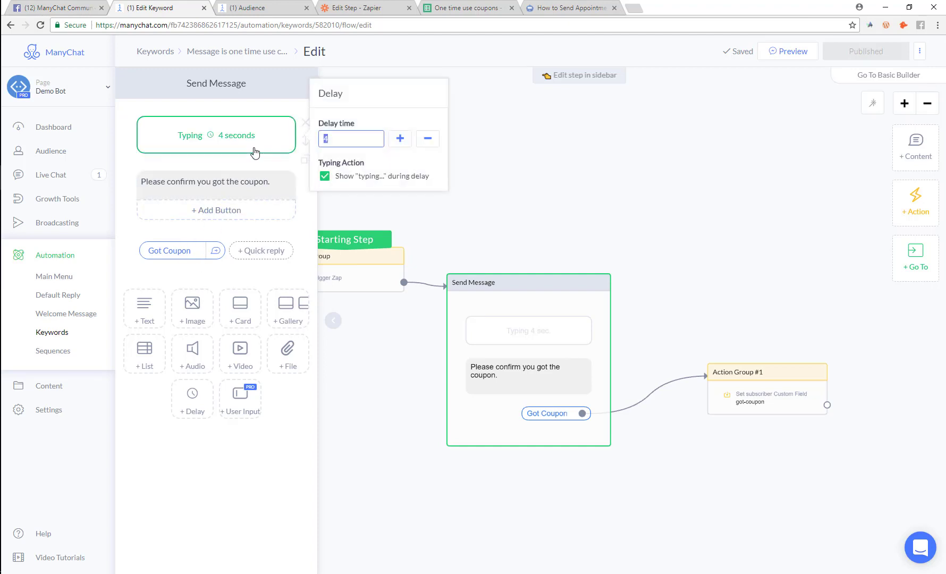
click(401, 139)
click(400, 138)
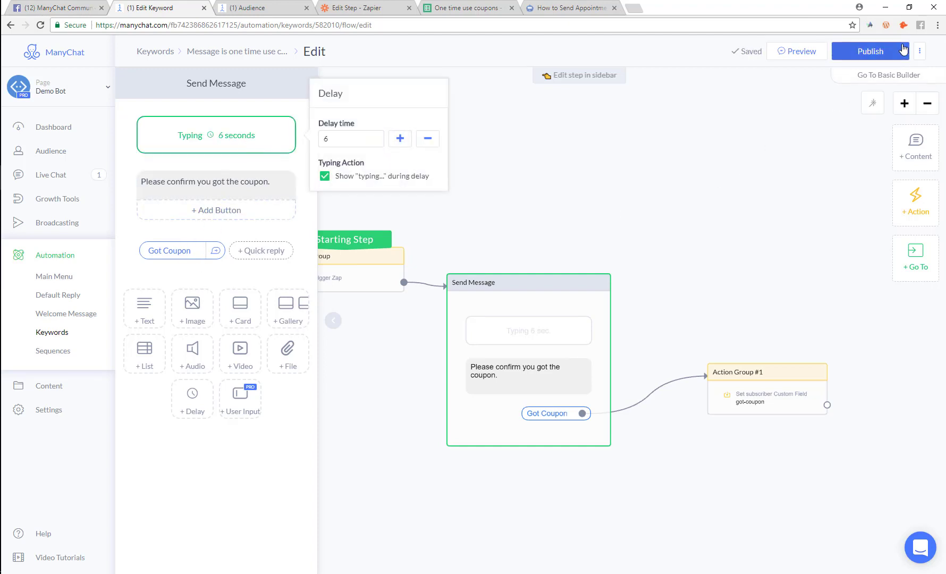
click(66, 7)
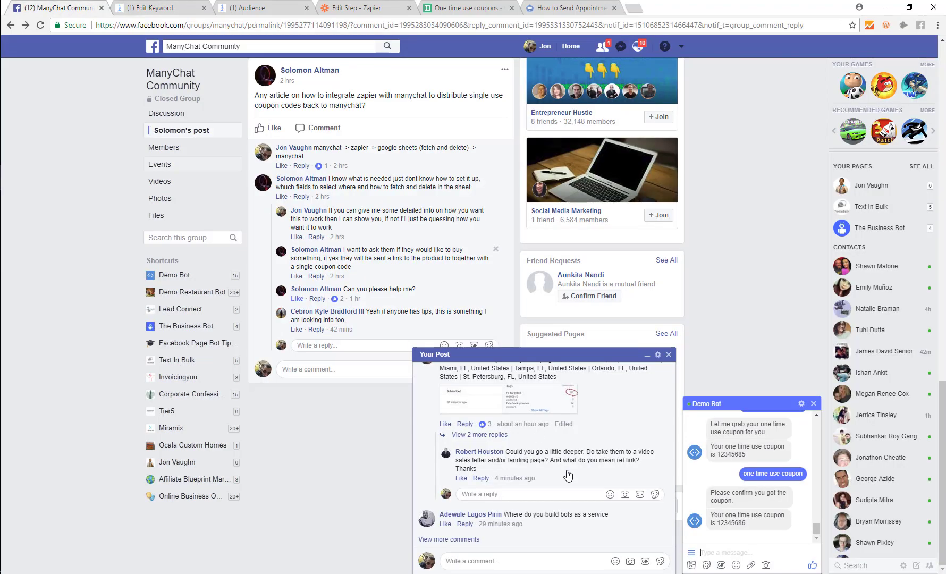
Ask Demo Bot for a 'one time use coupon' and confirm receipt with the Got Coupon reply
text(one time use coupon)
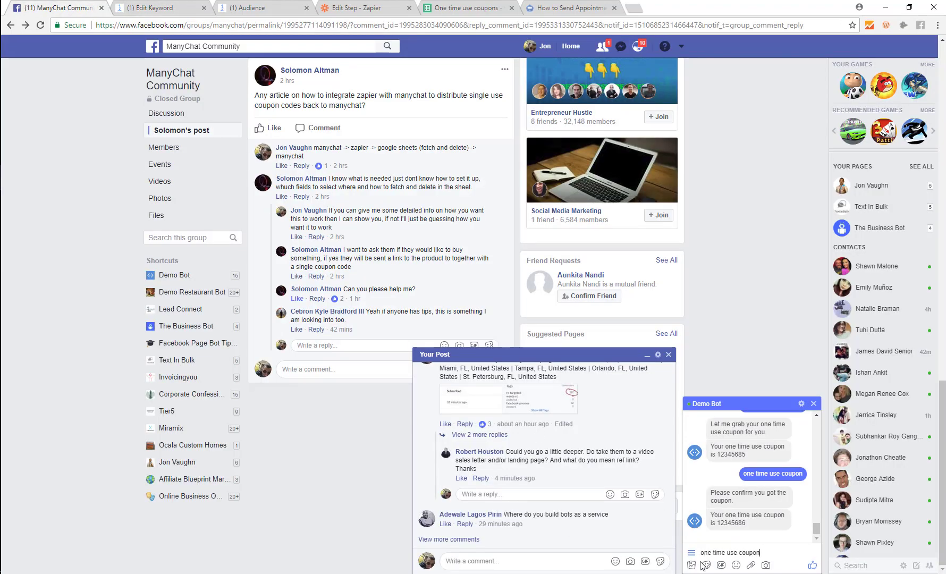
key(Return)
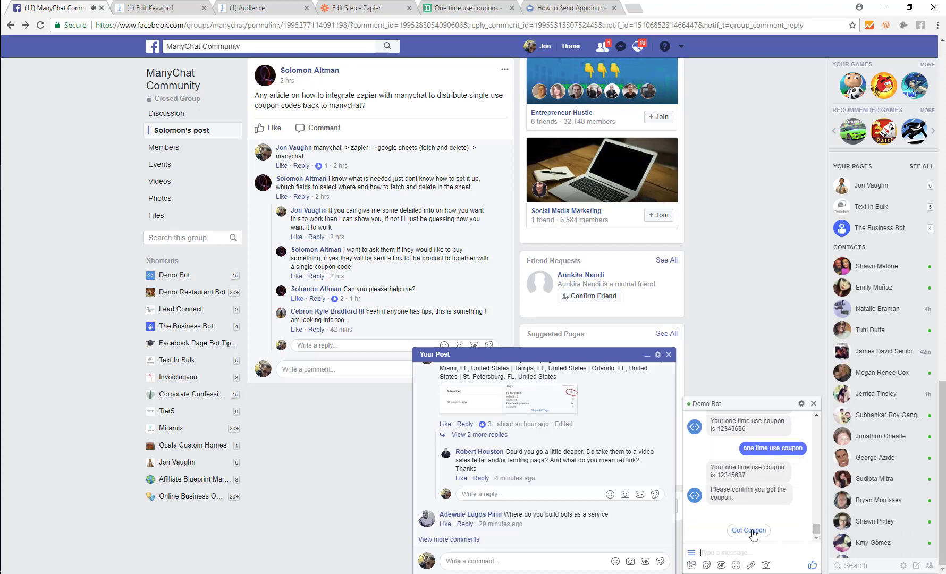
click(749, 530)
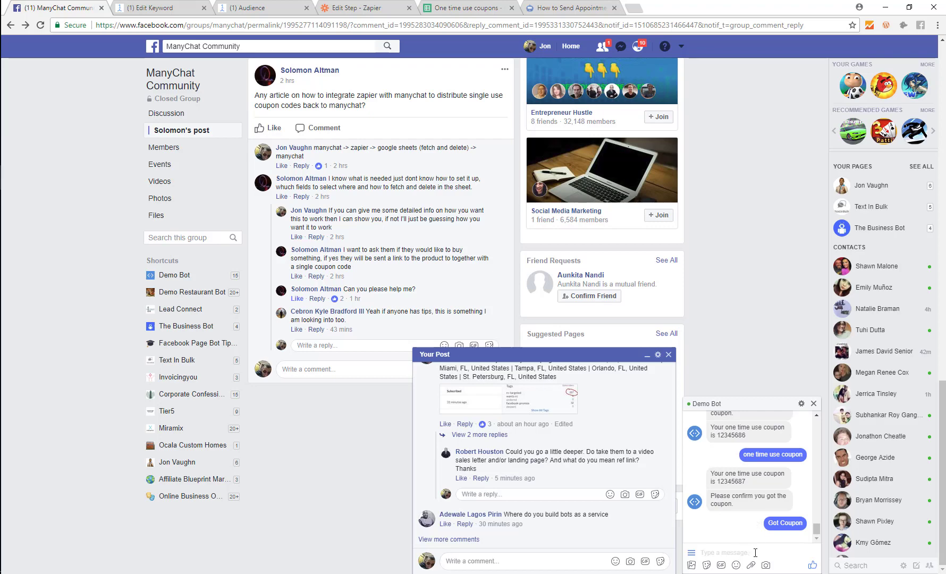
Send 'one time use coupon' to Demo Bot again to request another coupon
click(753, 551)
text(one time)
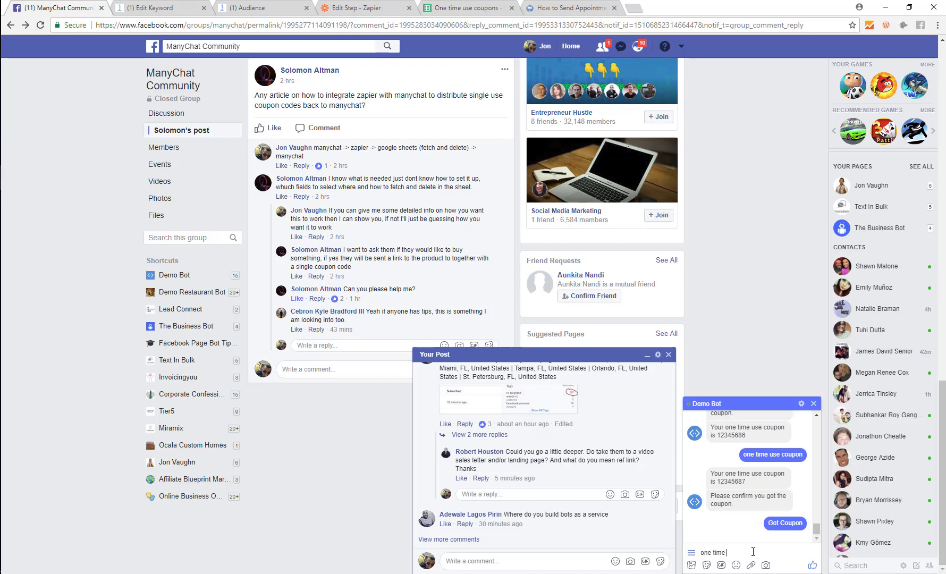
text( use coupon)
key(Return)
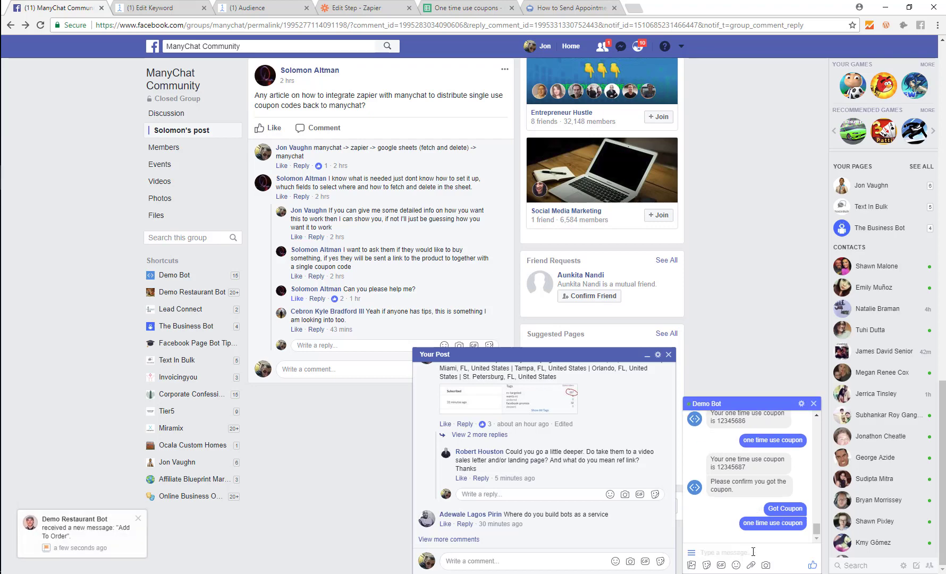
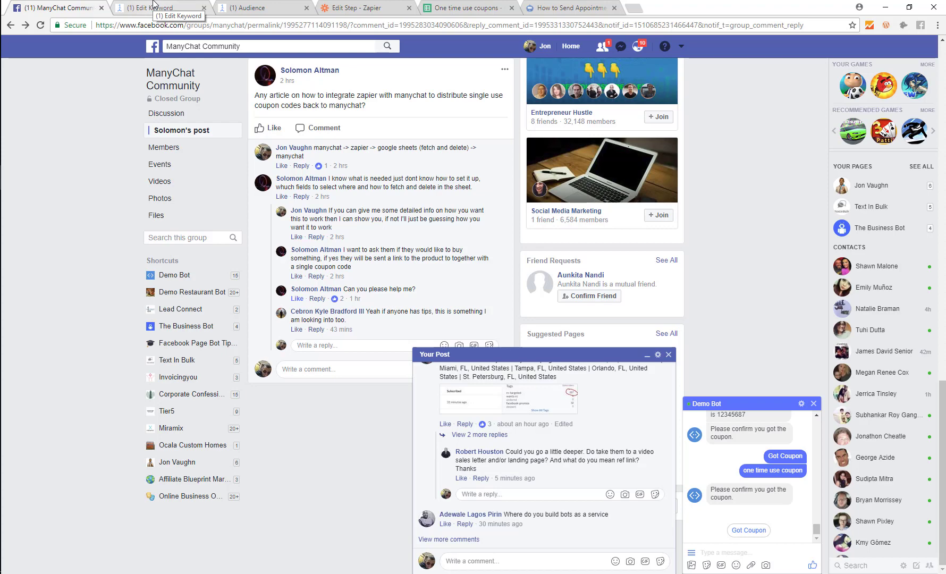
Switch from the Demo Bot chat to the Edit Keyword flow editor in ManyChat
click(159, 6)
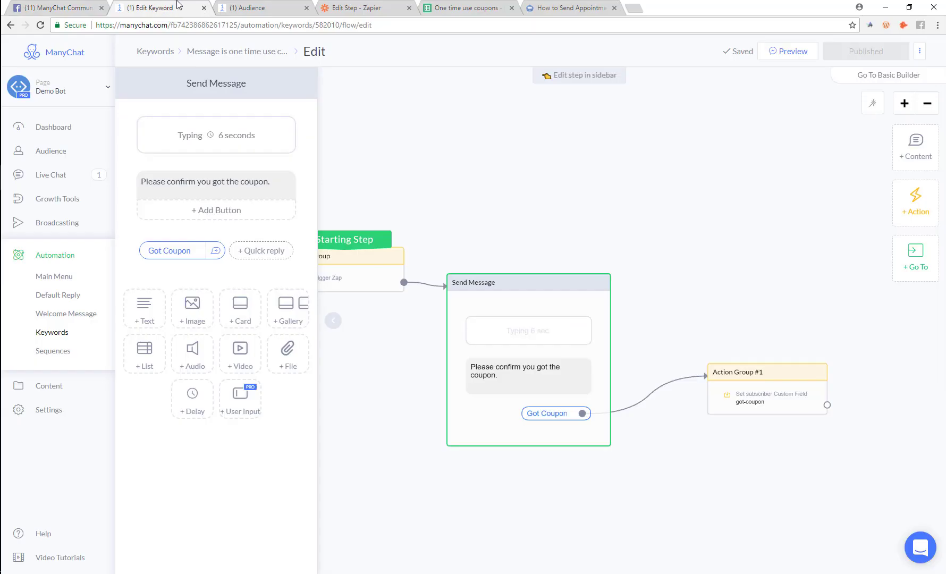
Add a 'Didn't Get Coupon' quick reply to the confirm-coupon message that sends a new message
click(449, 169)
click(478, 385)
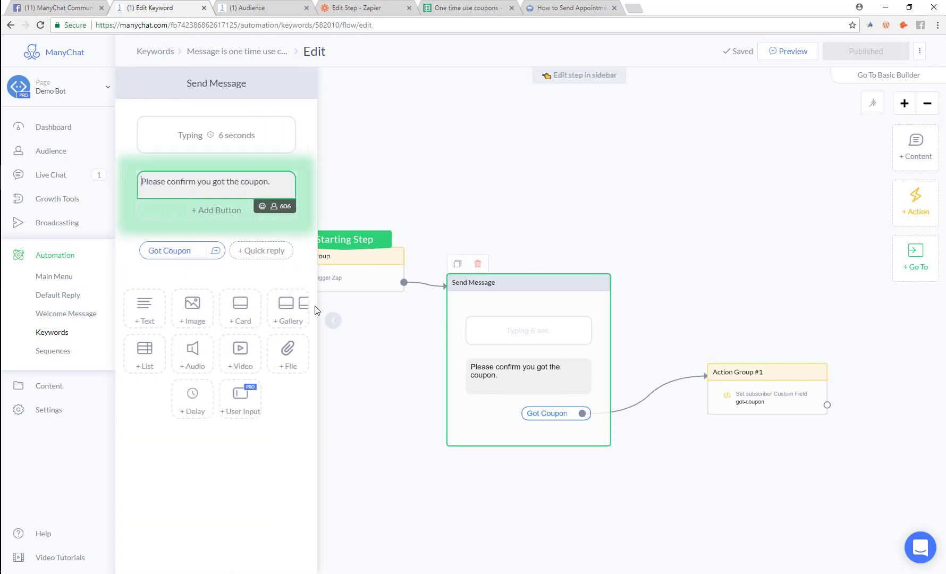
click(261, 251)
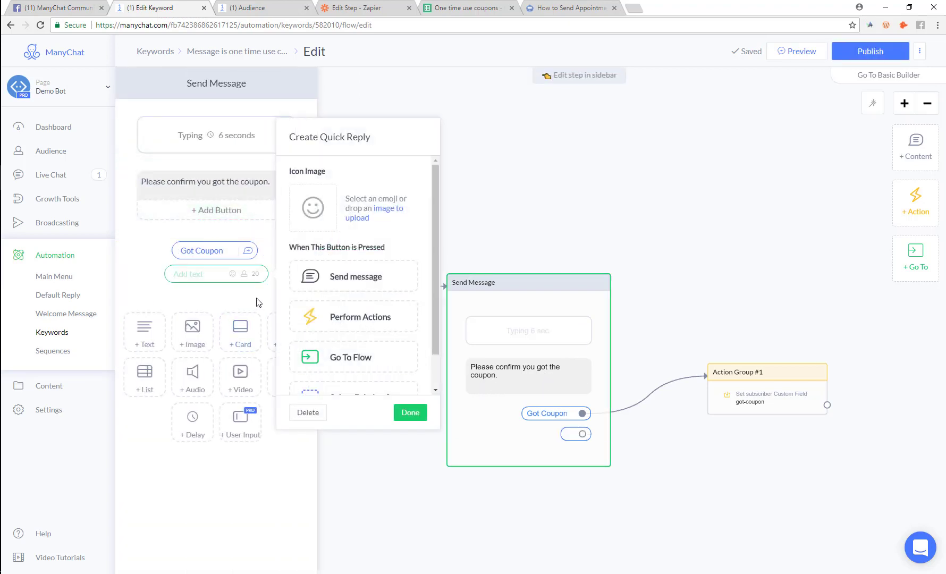
text(Didn't G)
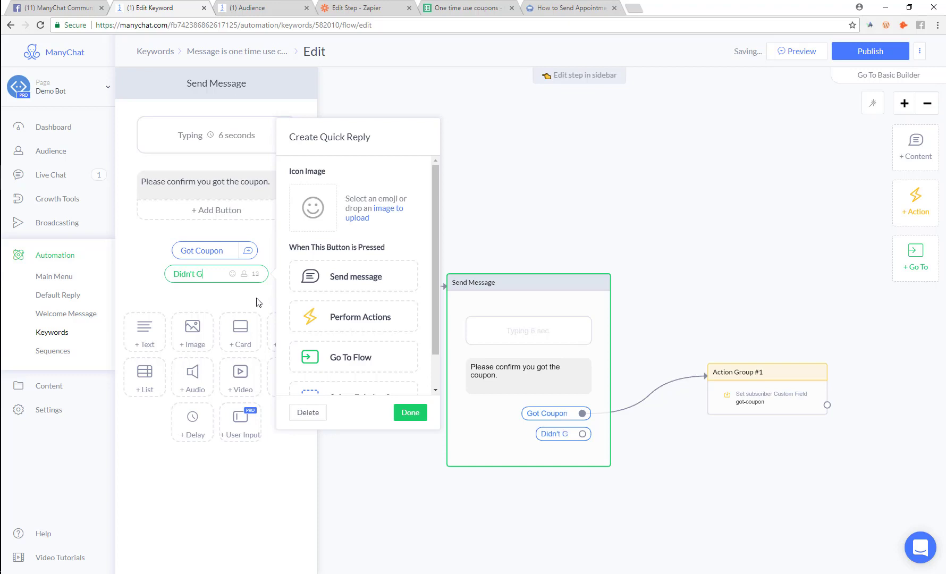
text(et Coupon)
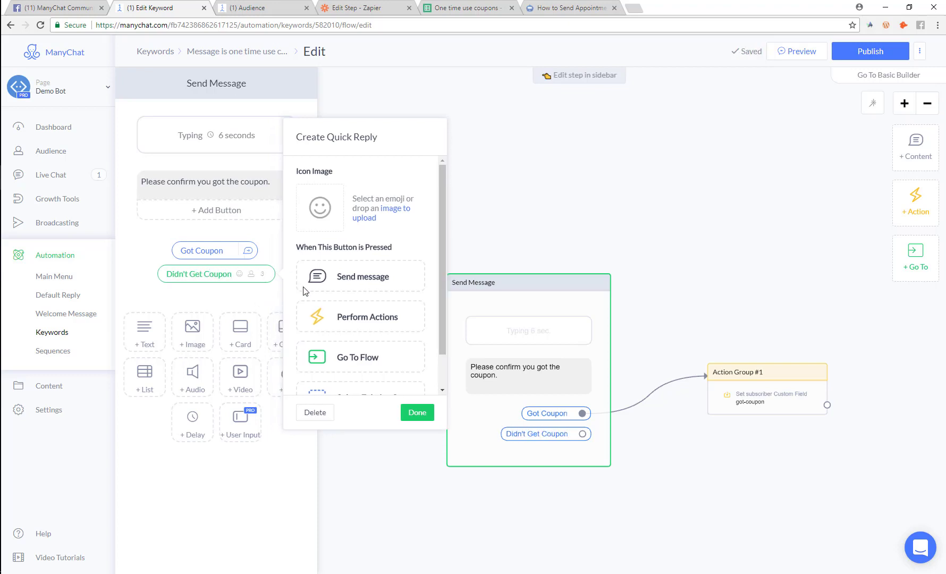
click(351, 285)
Start the new message with 'Hmmm.', briefly inserting and then removing the got-coupon field
click(649, 350)
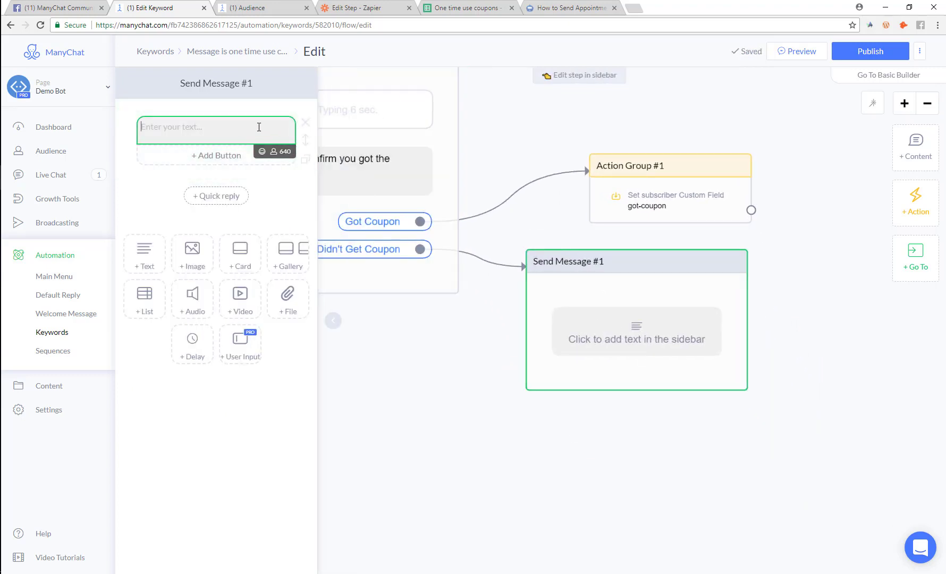
text(Hmmm...Look)
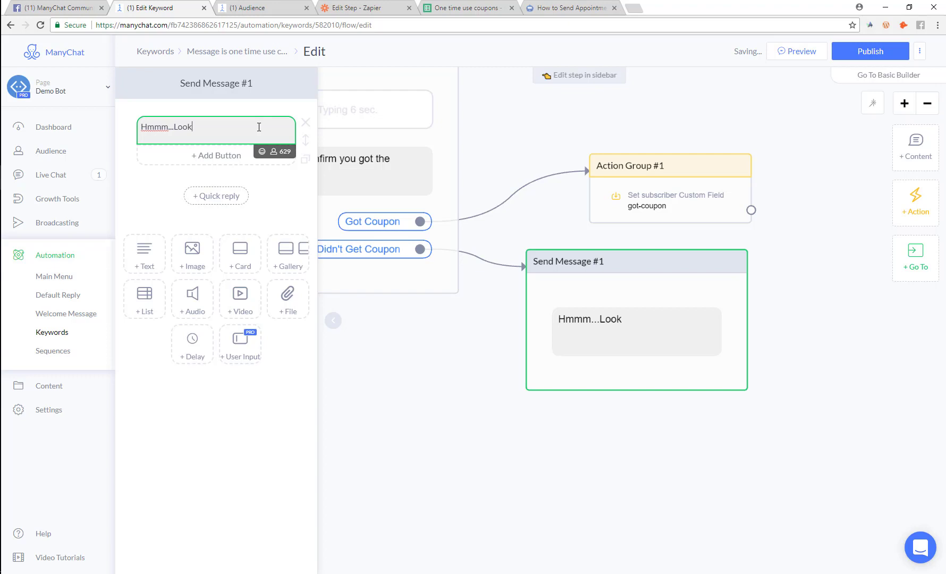
key(BackSpace)
key(BackSpace)
key(BackSpace)
key(BackSpace)
click(274, 152)
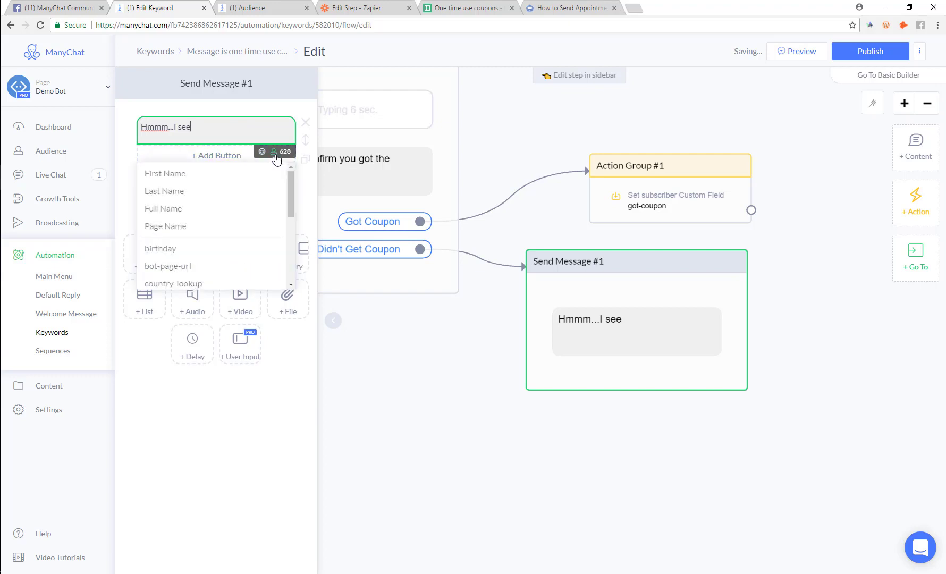
scroll(228, 219, down, 5)
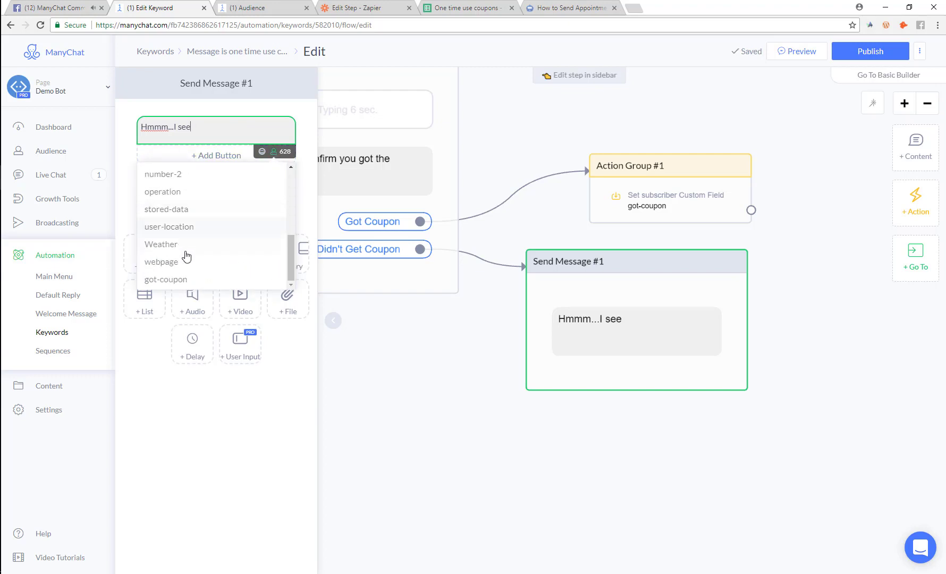
click(165, 279)
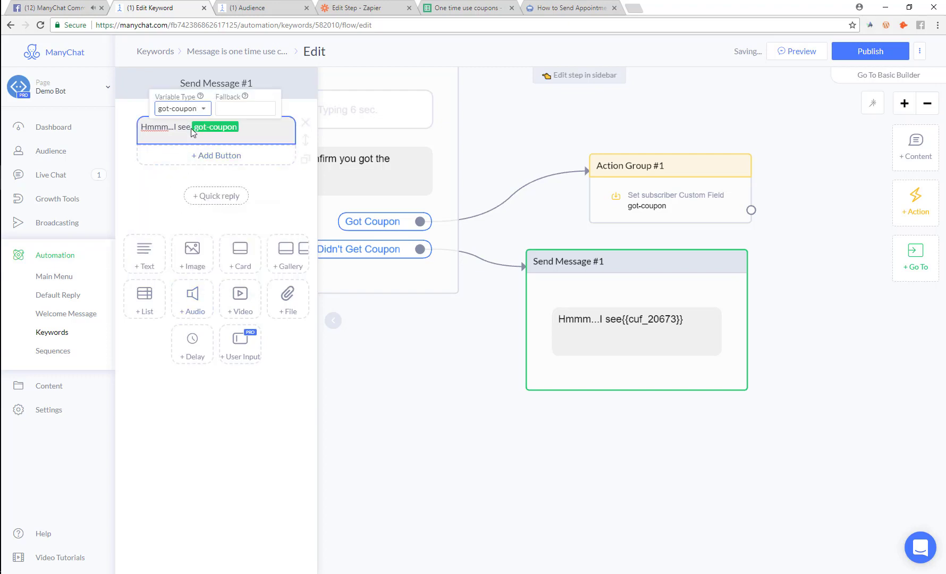
click(191, 128)
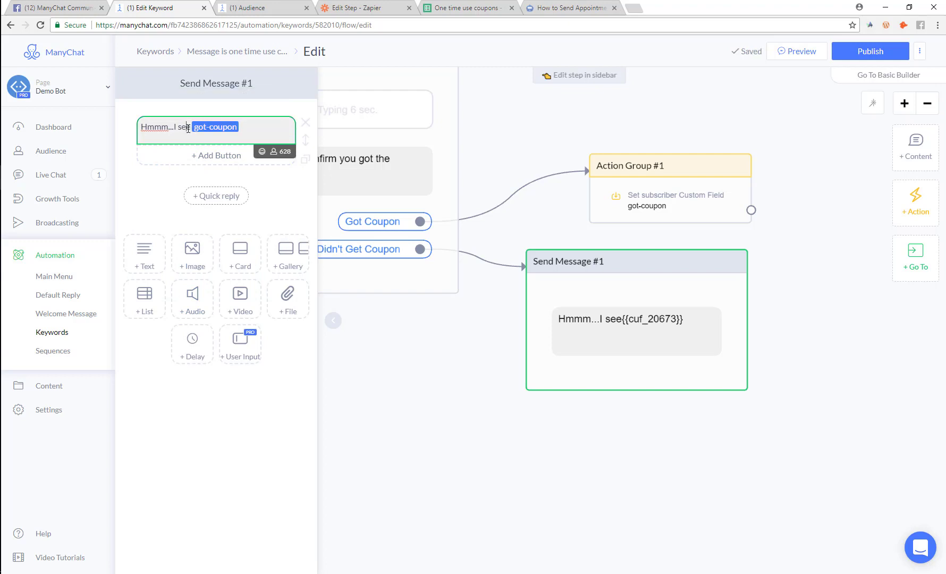
click(192, 127)
click(238, 130)
key(BackSpace)
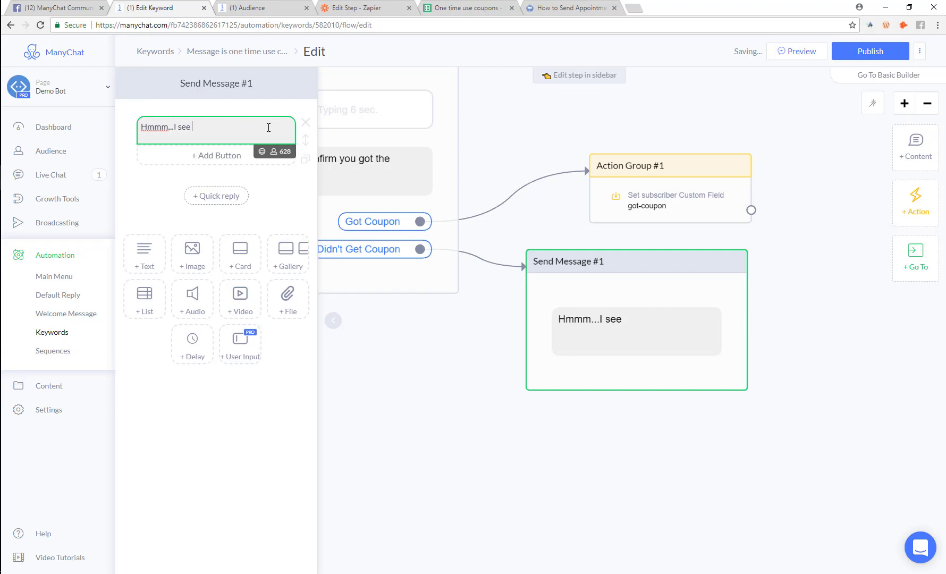
Continue the warning: 'you already got a one time use coupon from us. These coupons can'
text(you h a)
key(BackSpace)
key(BackSpace)
text(already got a)
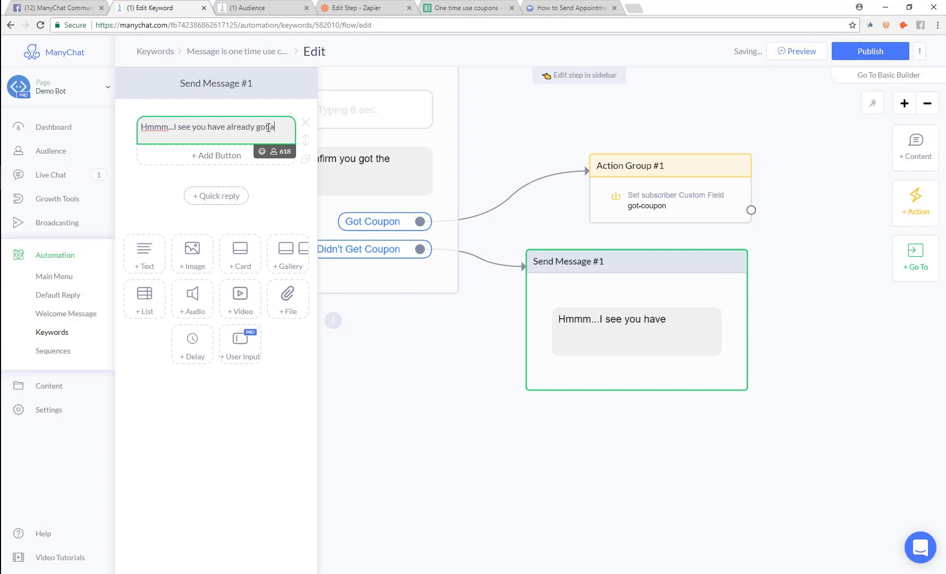
text( one time use cou)
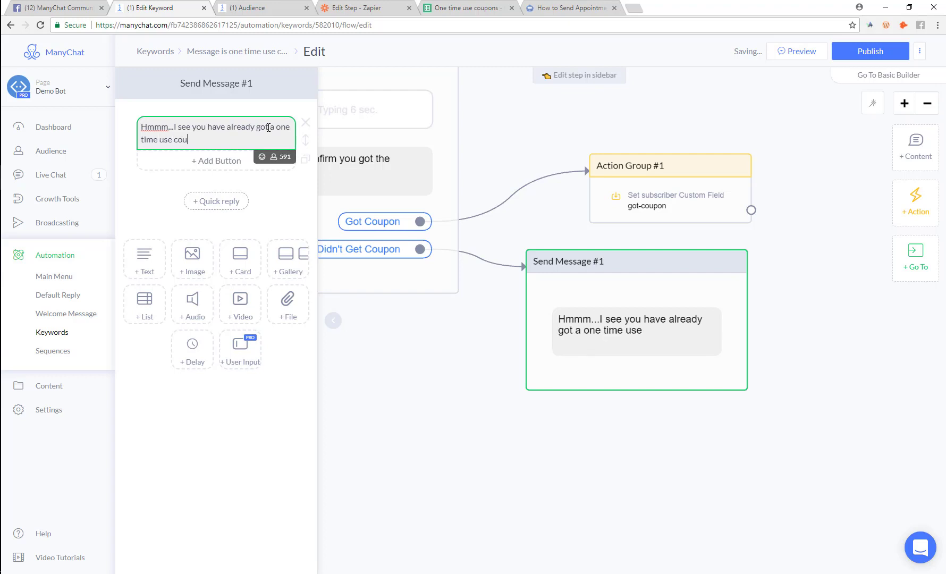
text(pon from us. T)
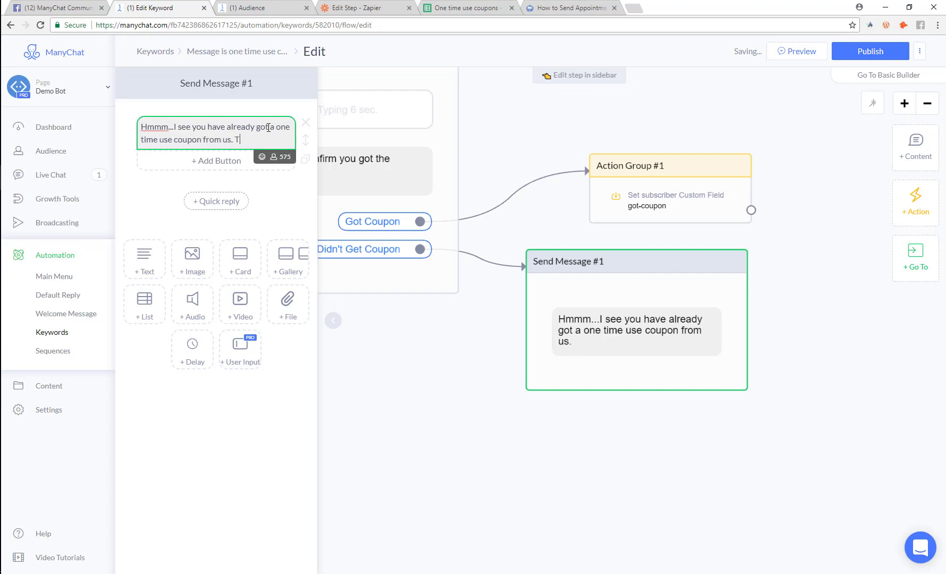
text(hese coupons can only be used once.)
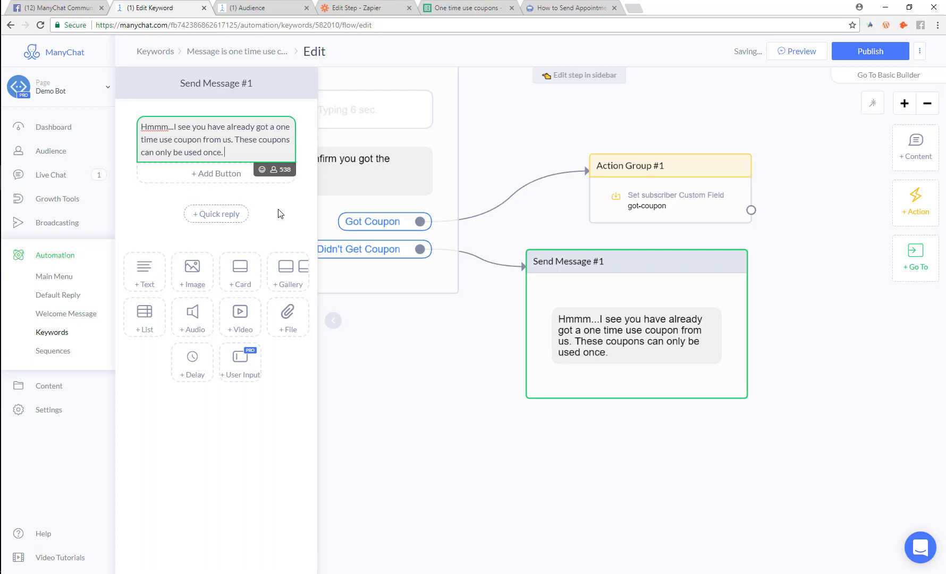
click(320, 173)
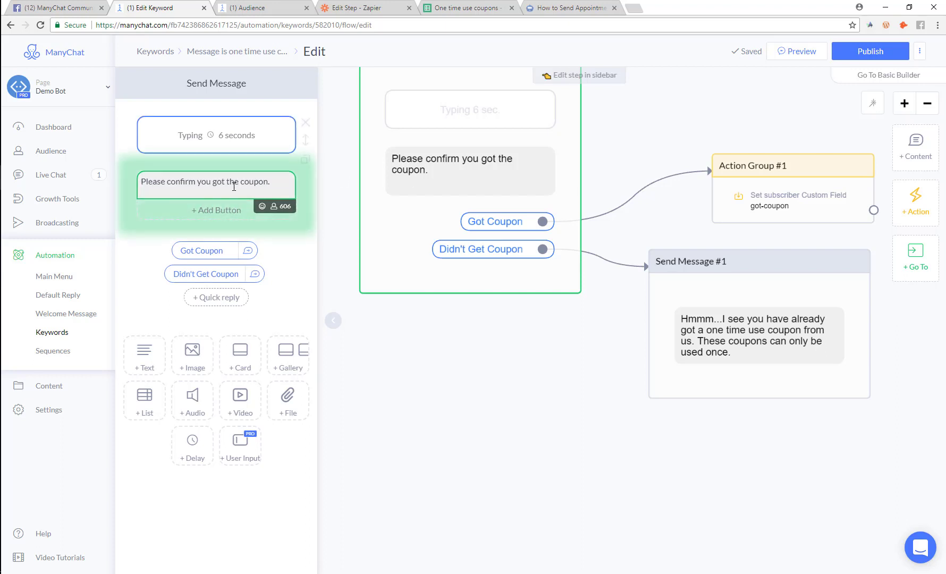
Append 'The coupon code will not be valid until you confirm' to the confirm message and publish
click(275, 181)
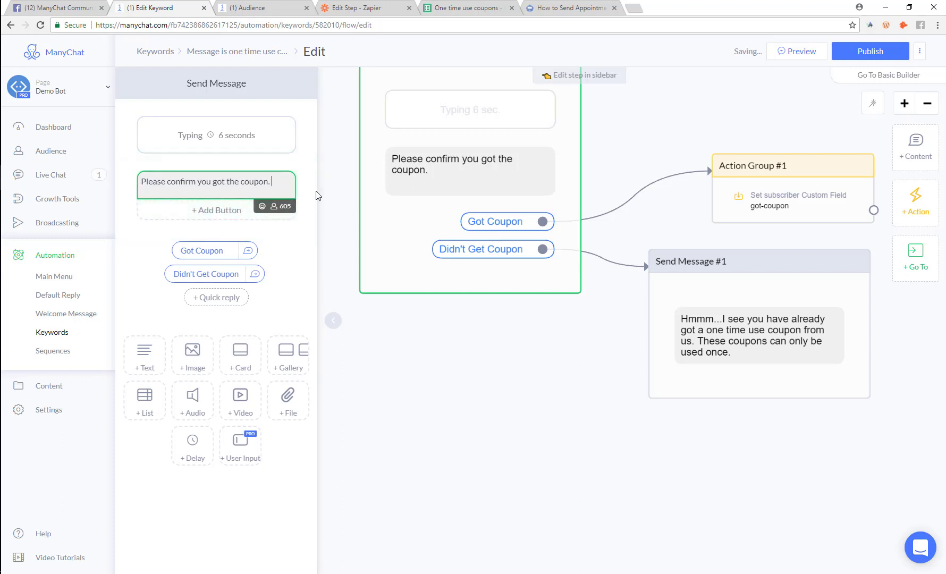
text(The coupon code)
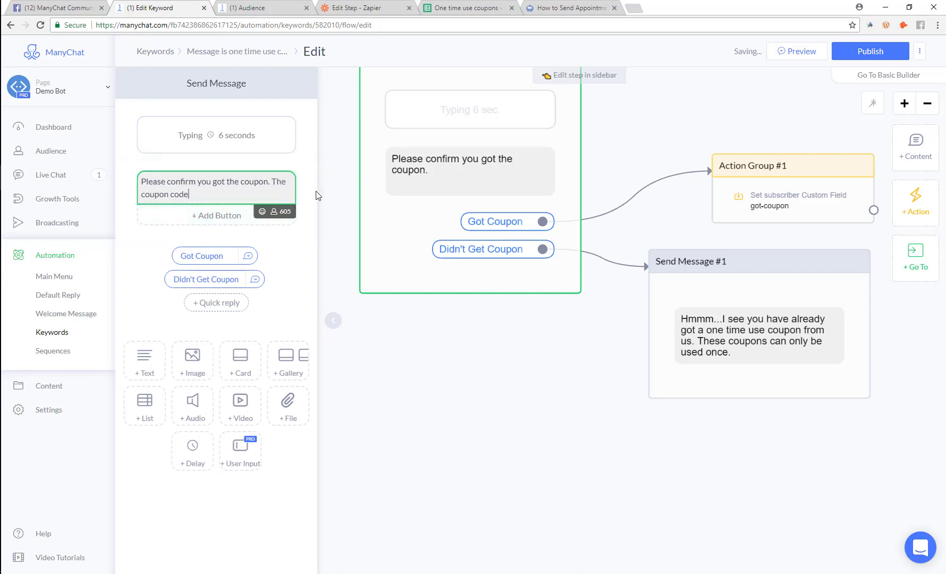
text( will not be vali)
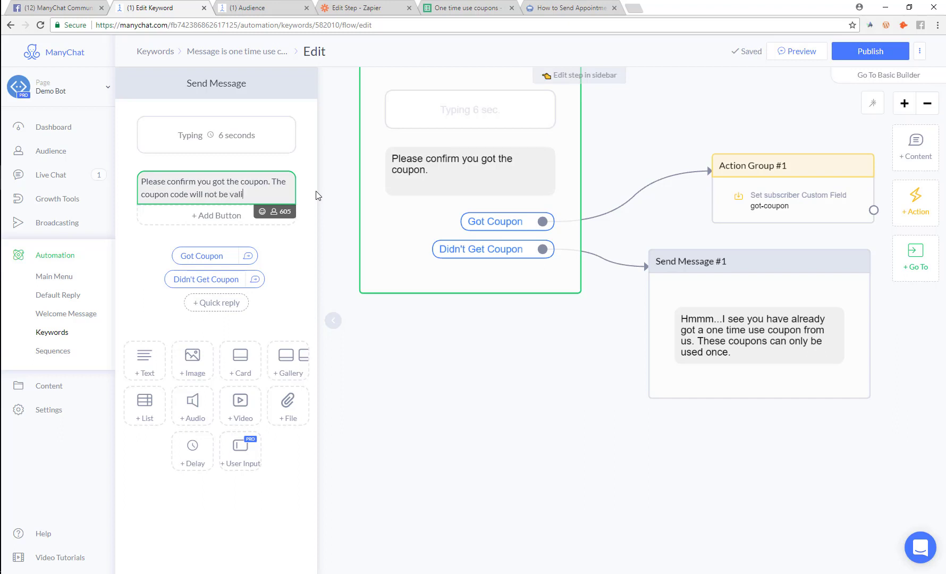
text(d until yo)
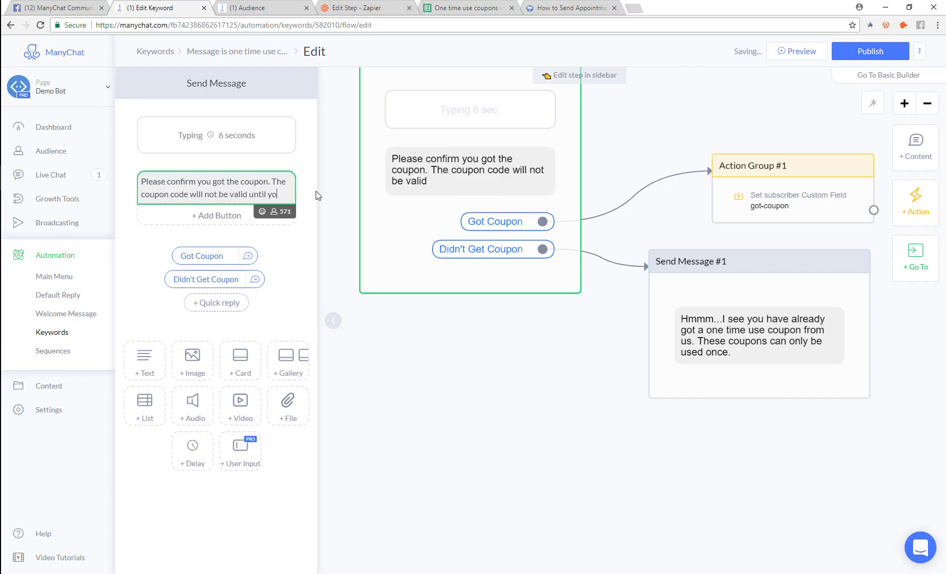
text(u confirm!)
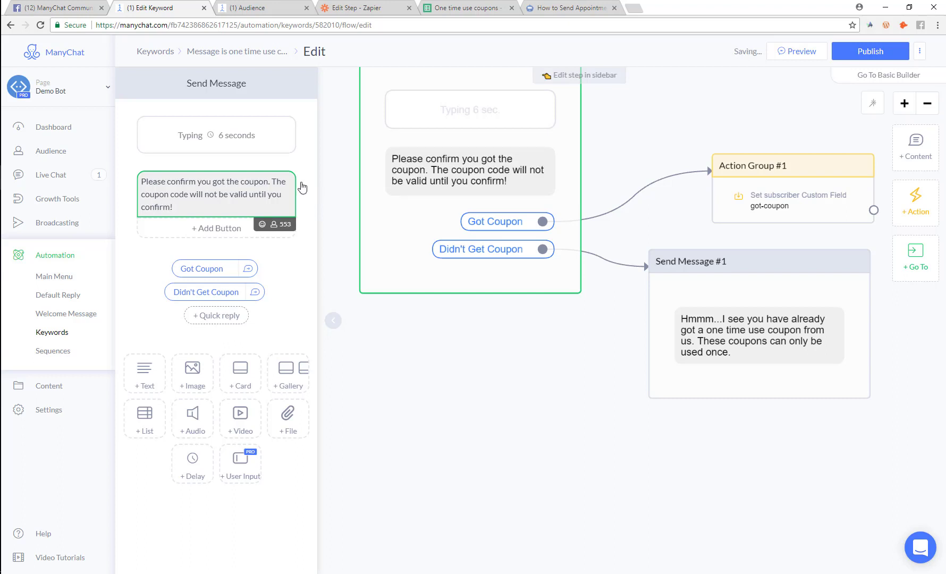
click(867, 51)
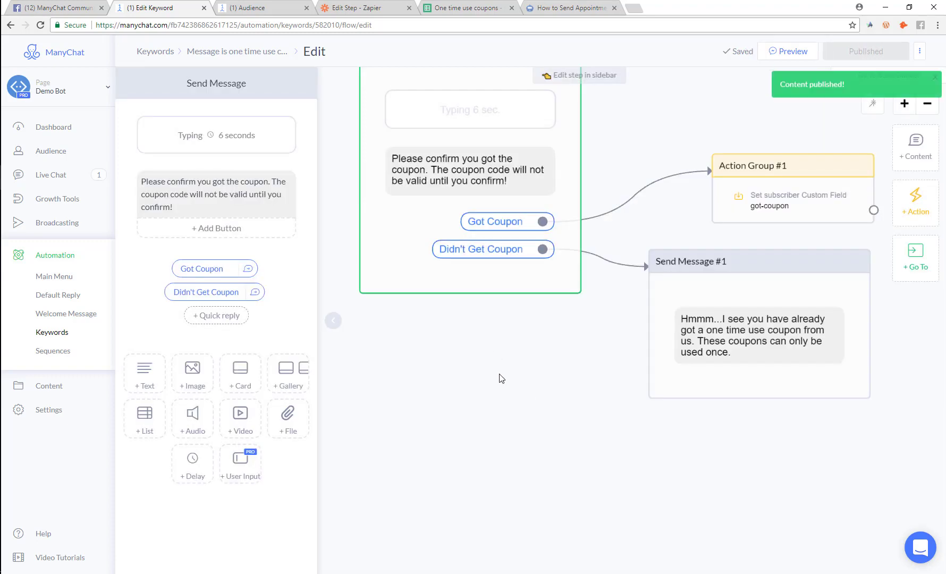
scroll(501, 373, down, 6)
drag(590, 219, 693, 211)
scroll(658, 262, up, 4)
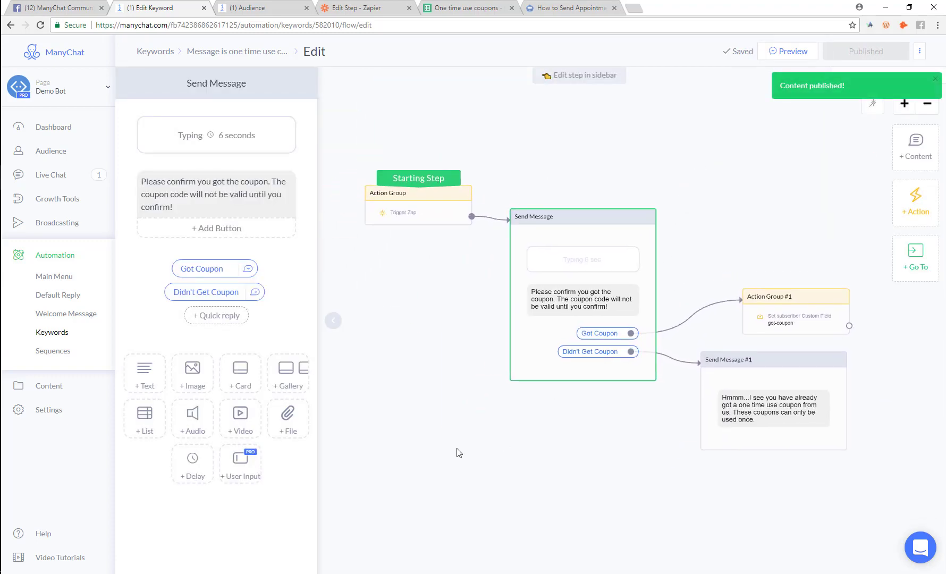
Send 'one time use coupon' to Demo Bot, then open the test subscriber's profile in Audience
click(24, 4)
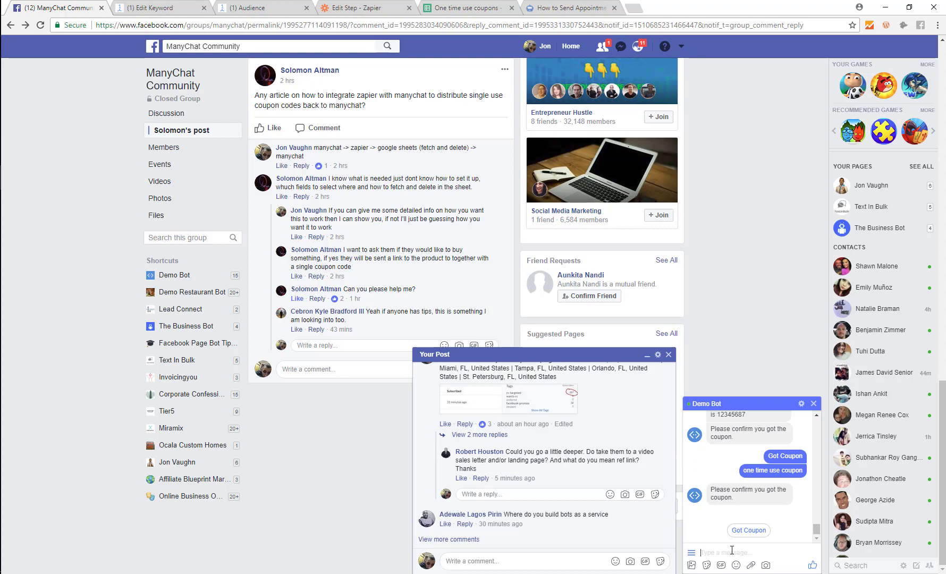
text(one time use coupon)
key(Return)
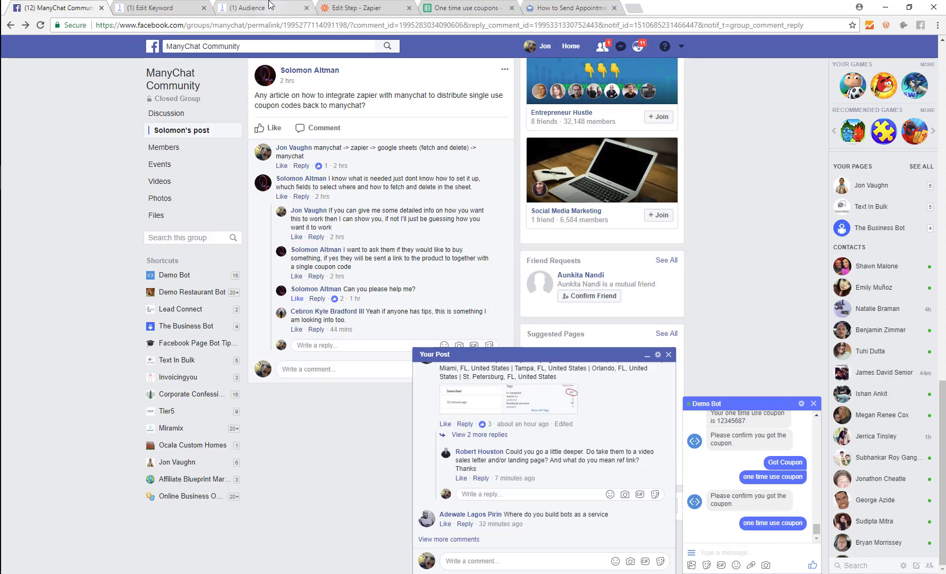
click(269, 3)
click(240, 170)
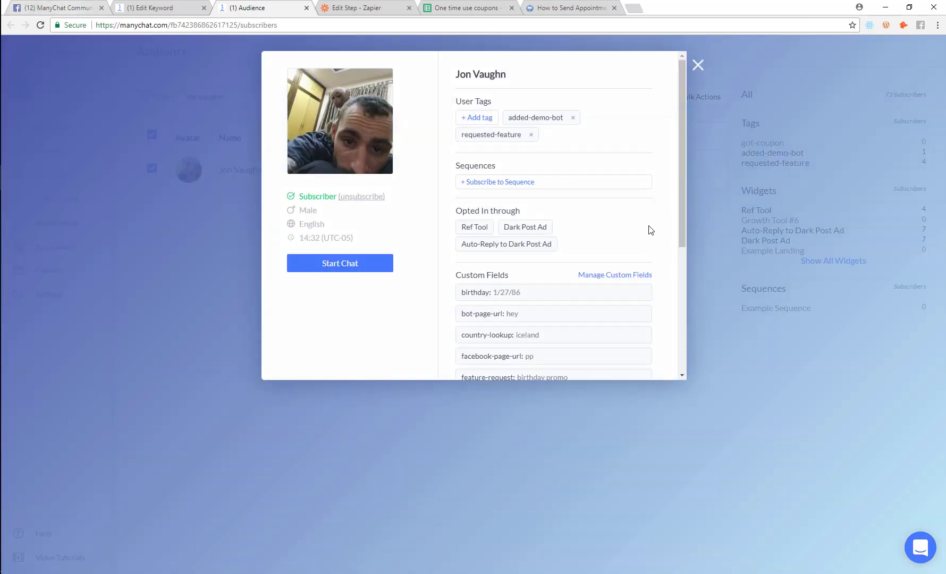
Change the subscriber's got-coupon field to No and go back to the Facebook group page
scroll(513, 300, down, 5)
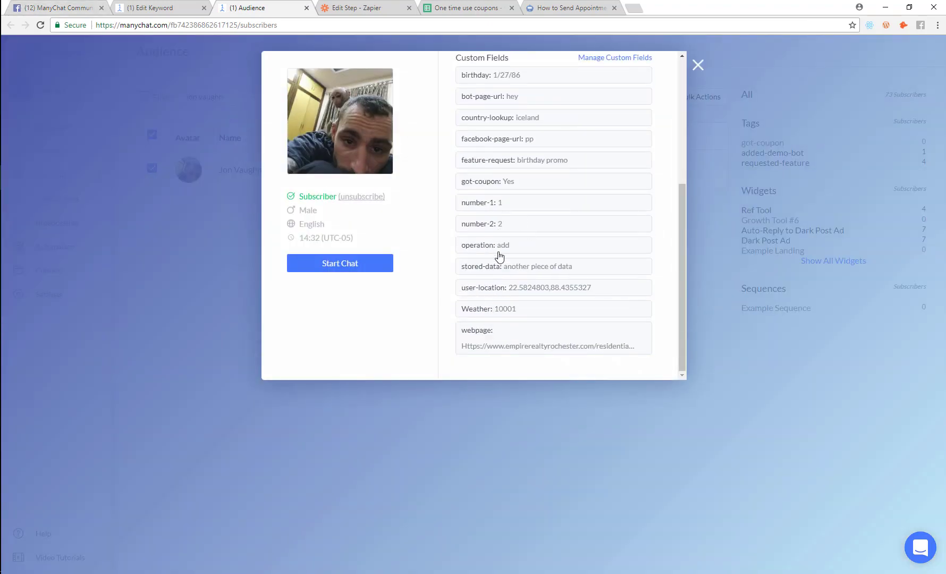
click(506, 186)
click(507, 200)
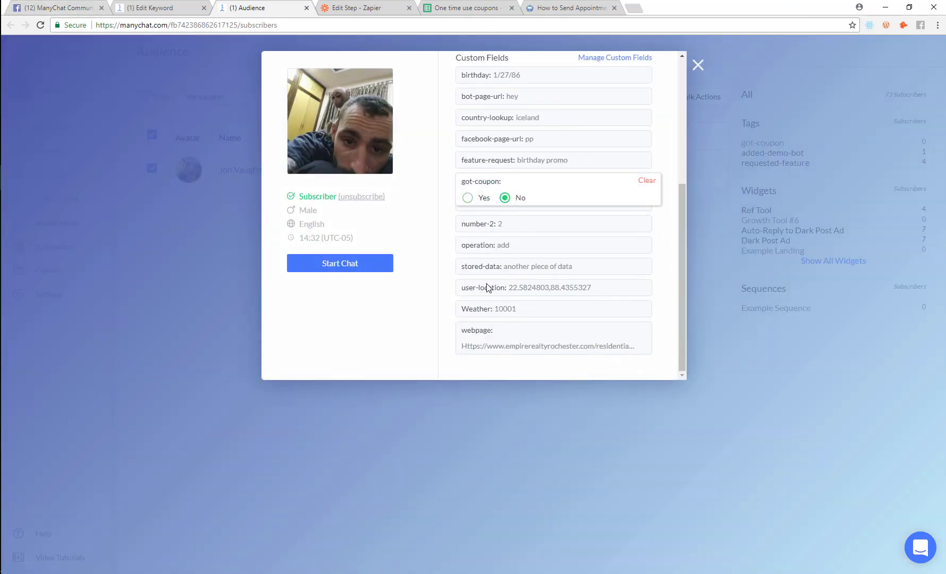
click(362, 340)
click(38, 4)
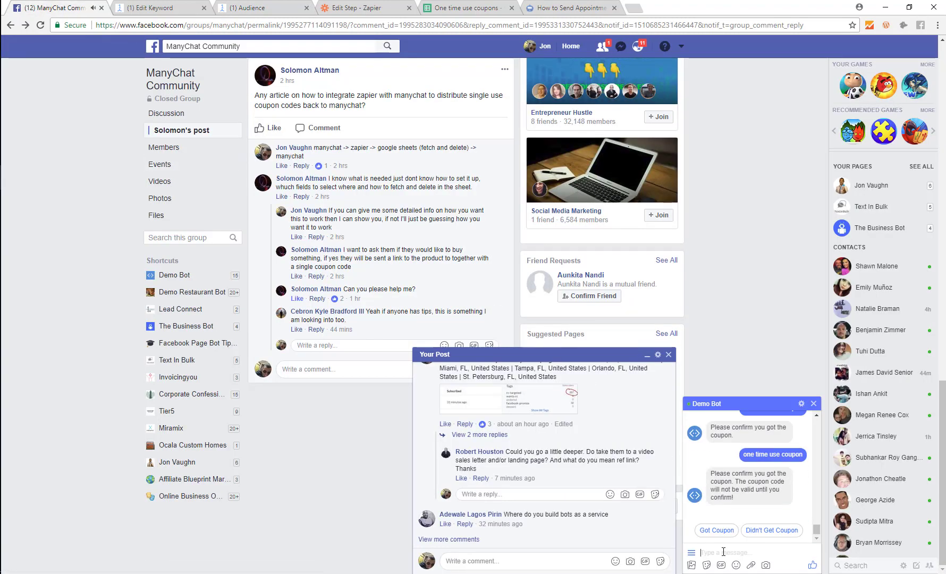
Send 'one time use coupon' to Demo Bot, answer Didn't Get Coupon, then return to ManyChat
text(one time use coupon)
key(Return)
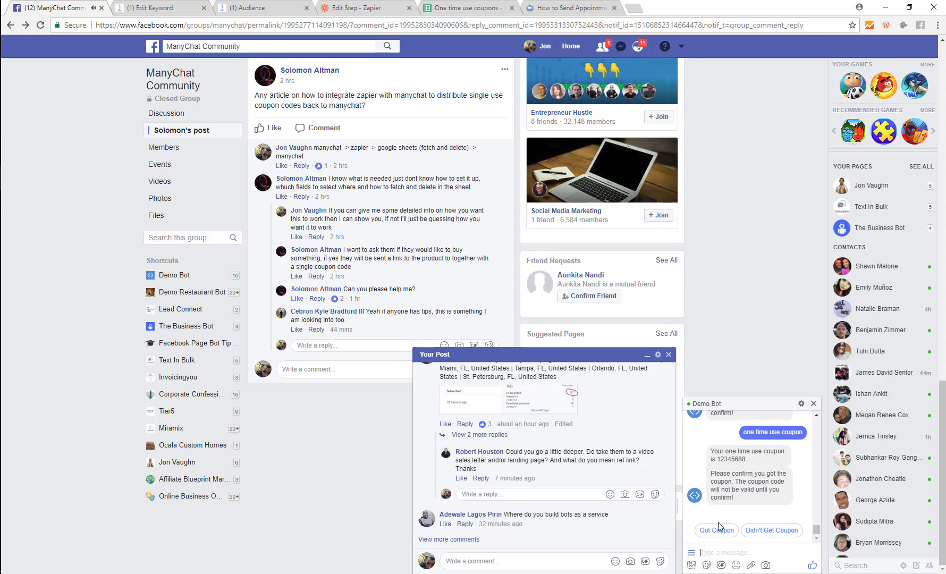
click(772, 531)
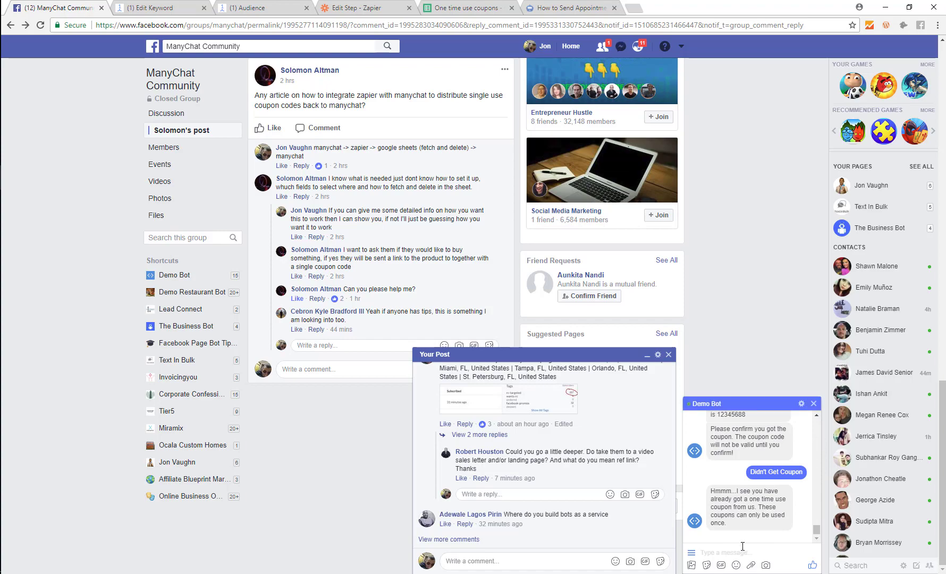
click(266, 6)
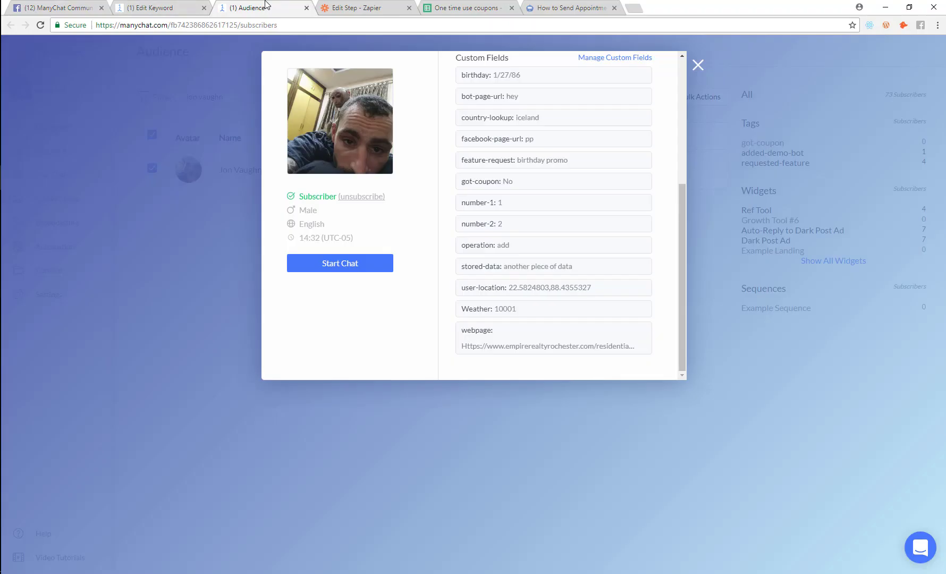
Reopen the subscriber's profile, switch got-coupon to Yes, and return to the Facebook chat
click(357, 431)
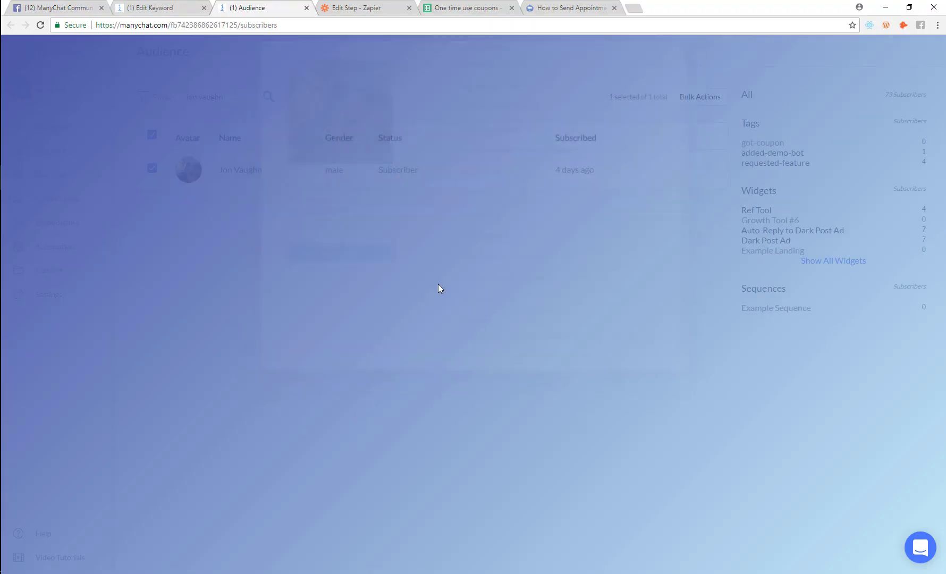
click(334, 174)
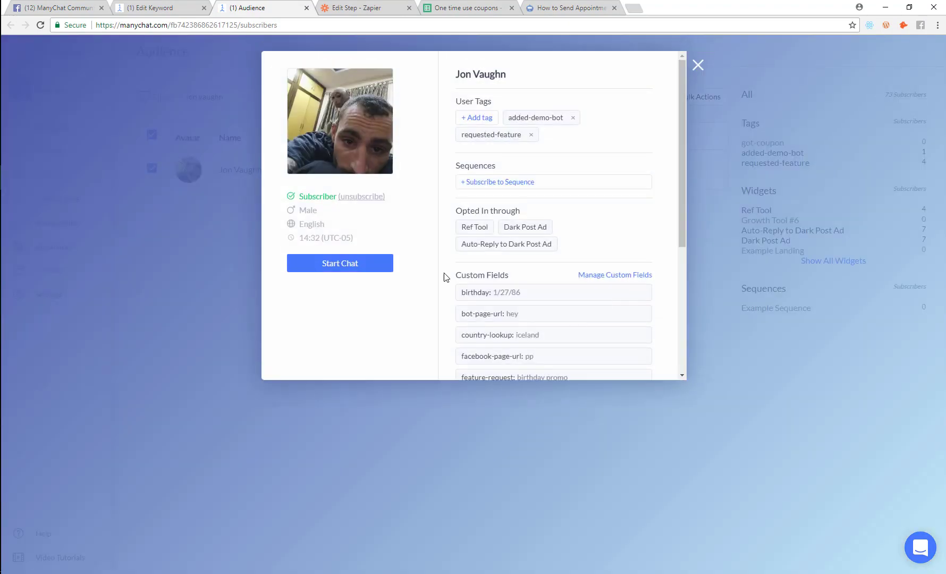
scroll(471, 312, down, 4)
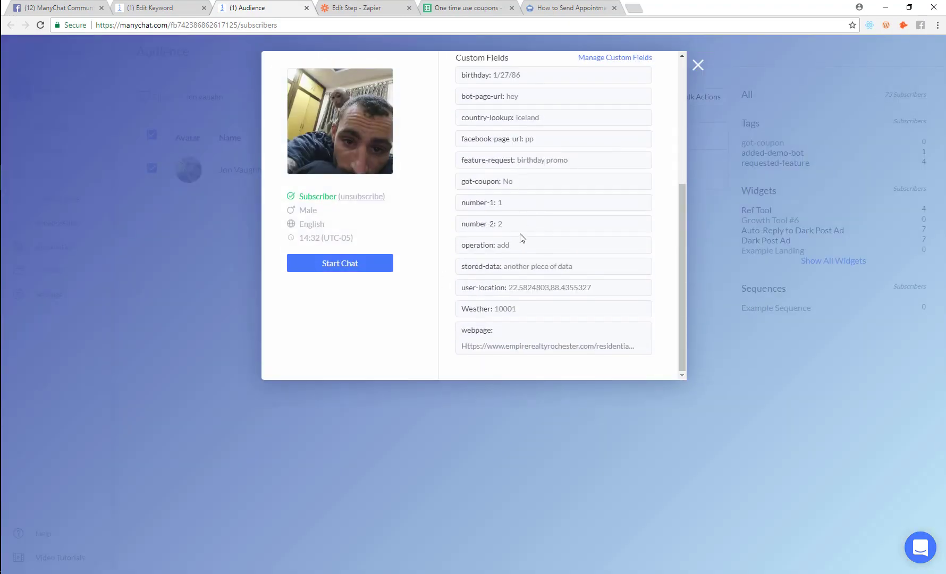
click(525, 183)
click(467, 198)
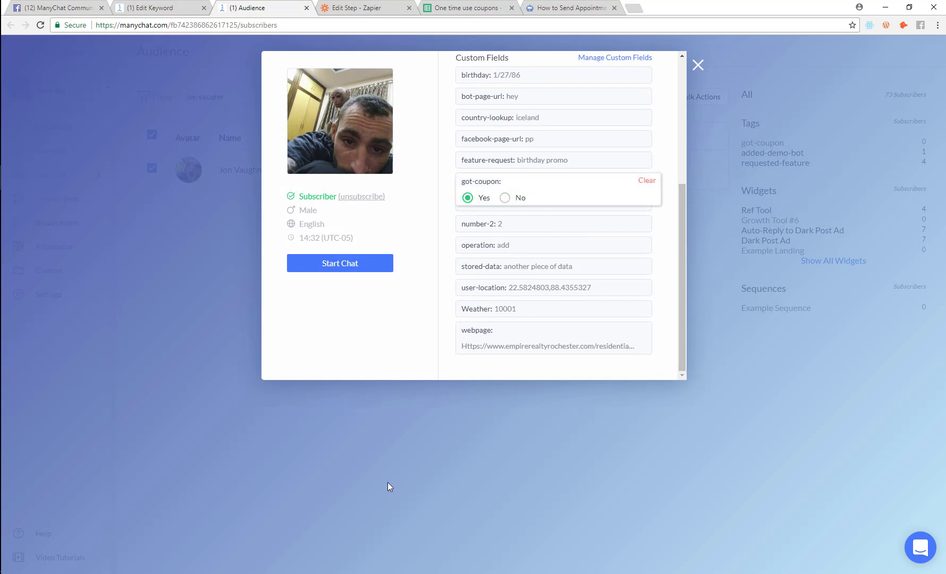
click(698, 65)
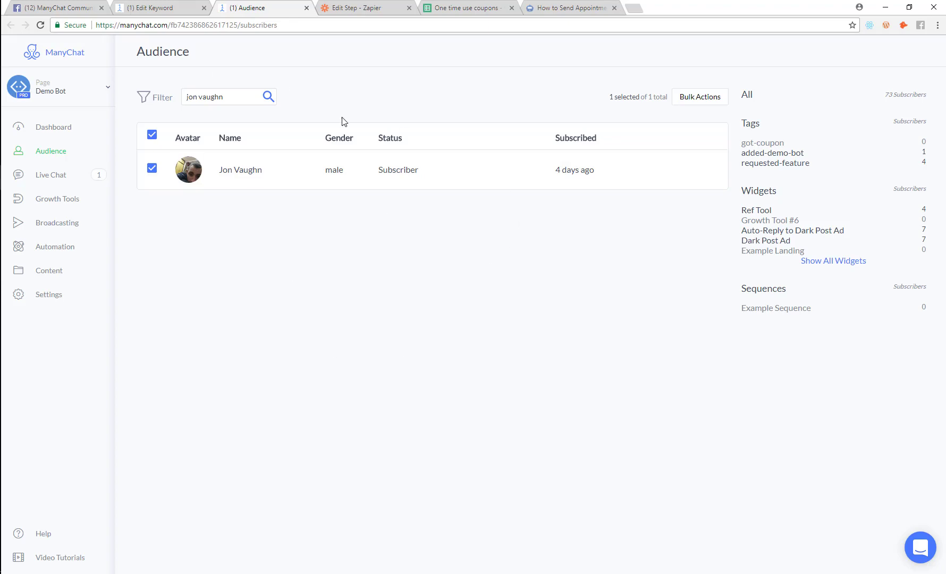
click(178, 6)
click(42, 7)
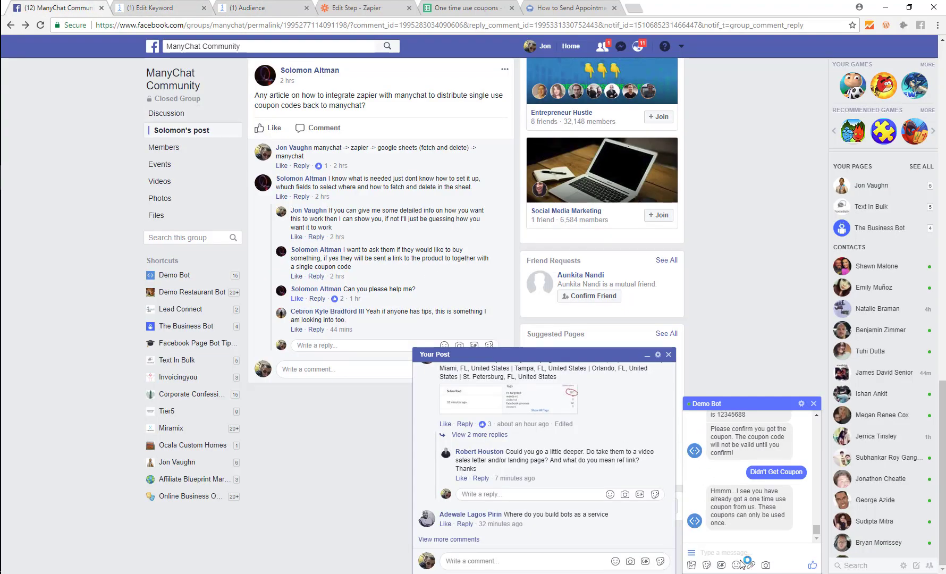
Resend 'one time use coupon', answer Didn't Get Coupon, then open Send Message #1 in the flow editor
text(one time use coupon)
key(Return)
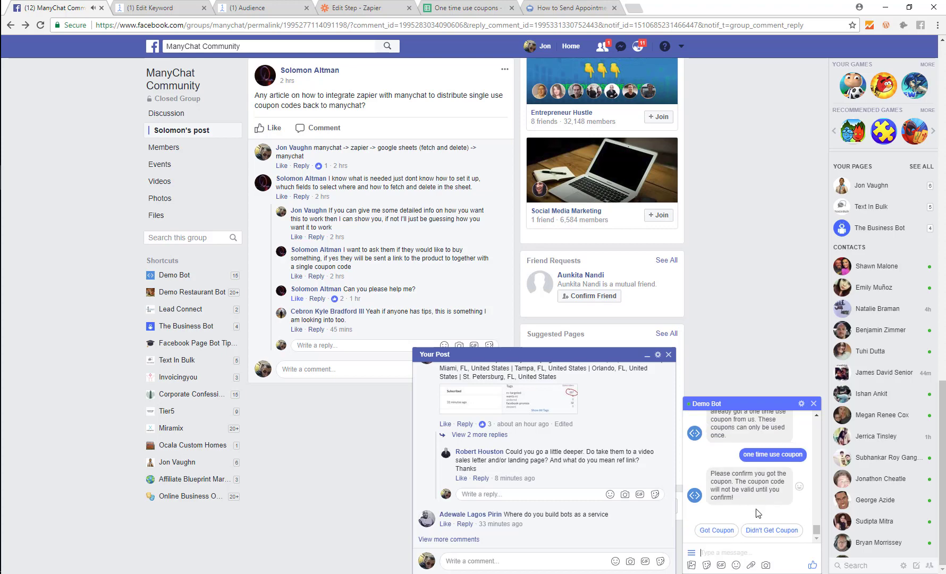
click(739, 549)
text(one time use coupon)
key(Return)
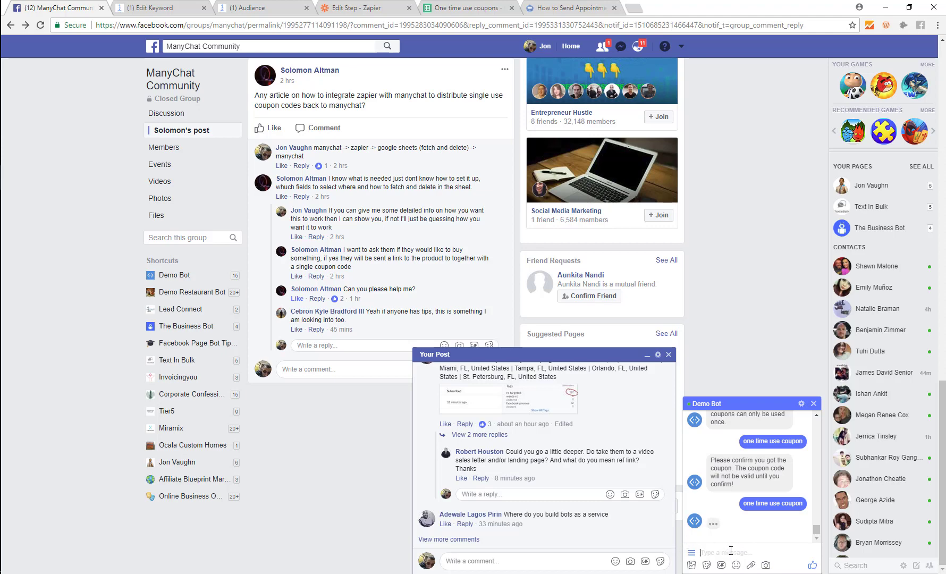
click(773, 529)
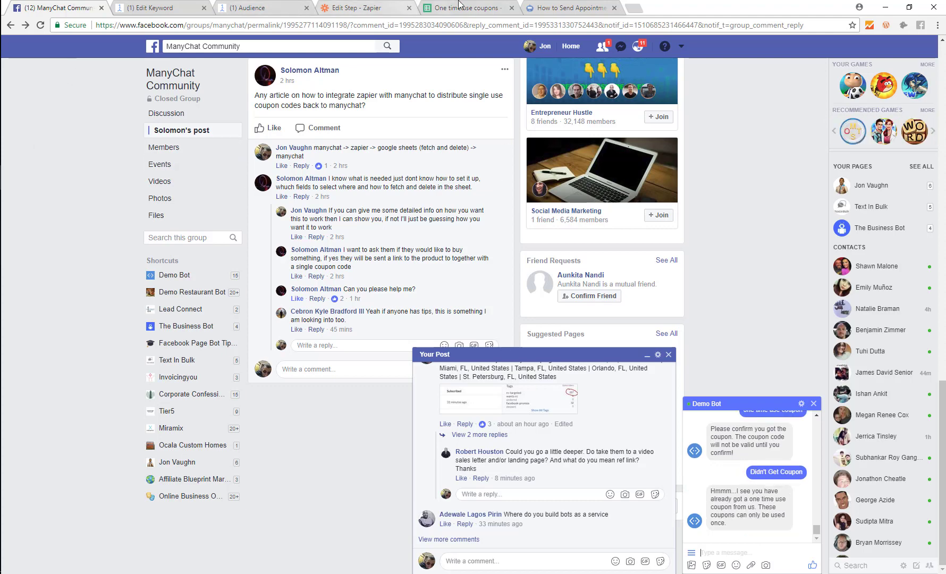
click(262, 5)
click(159, 7)
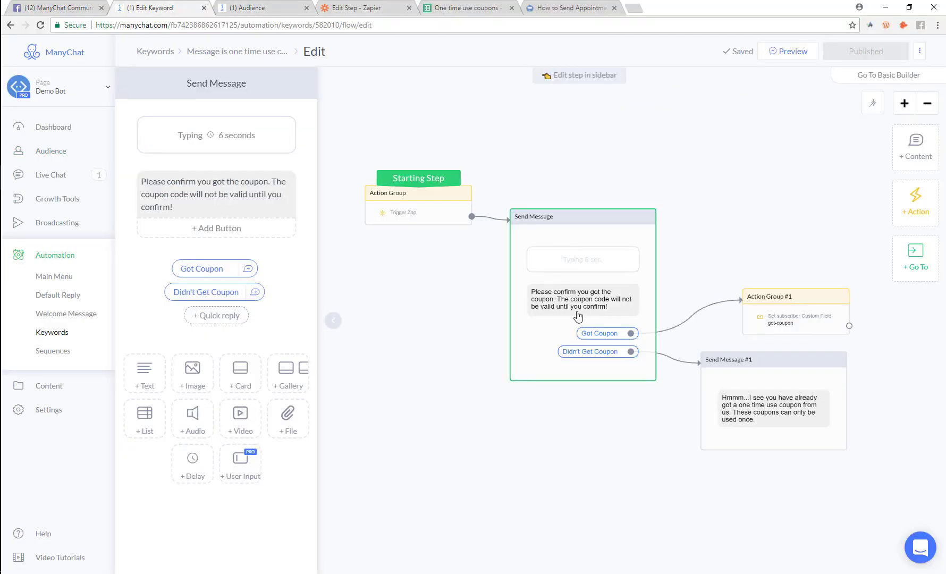
click(739, 396)
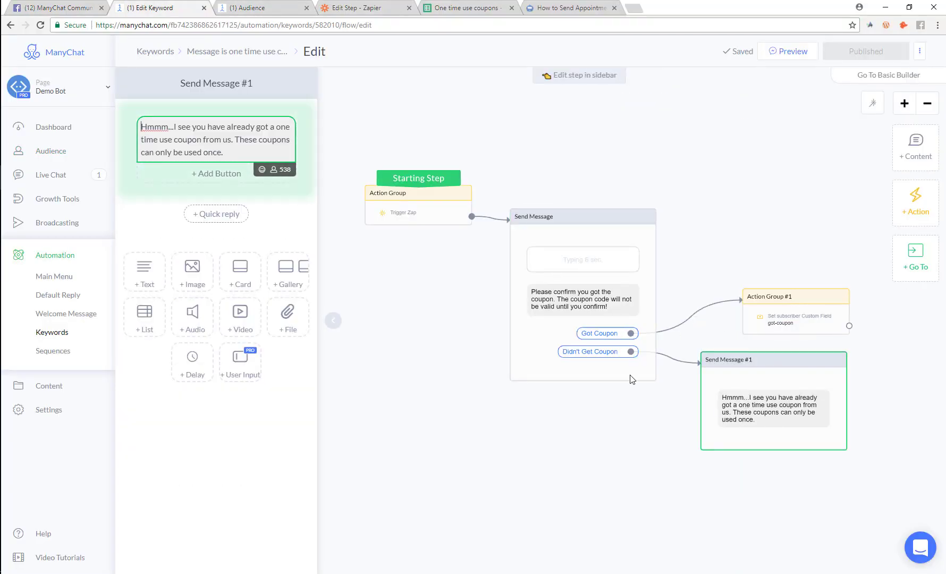
Insert the got-coupon field after 'Hmmm...' in Send Message #1, publish, and go to Audience
click(175, 128)
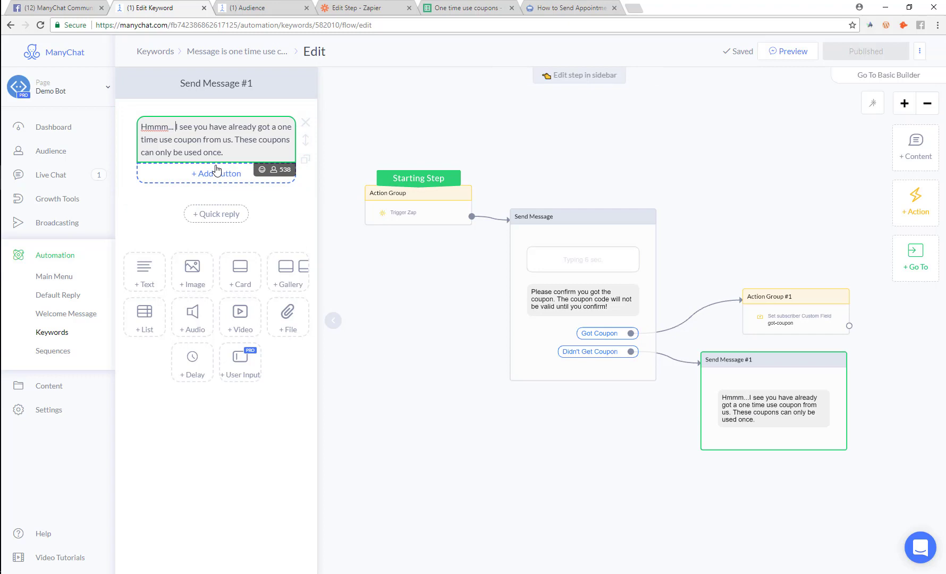
click(272, 170)
scroll(233, 255, down, 10)
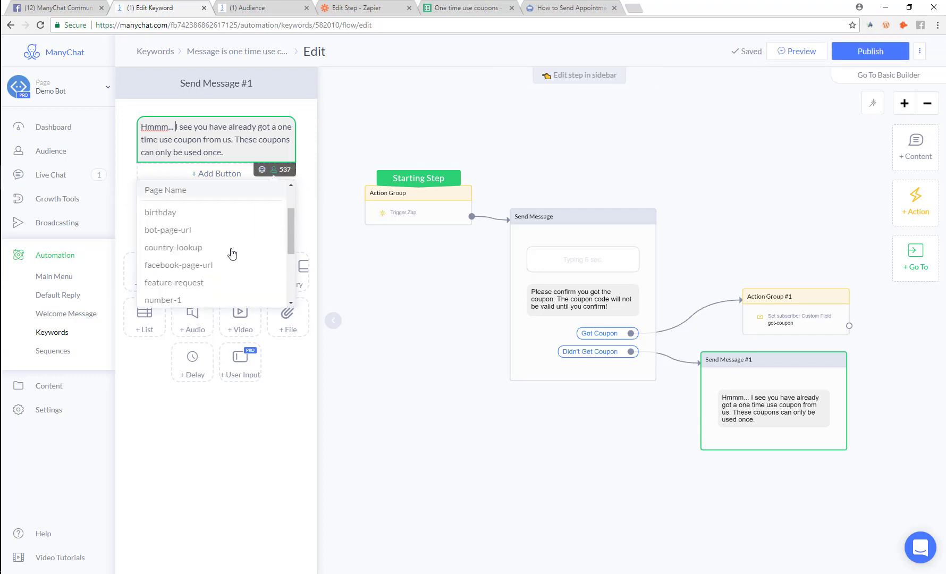
click(185, 297)
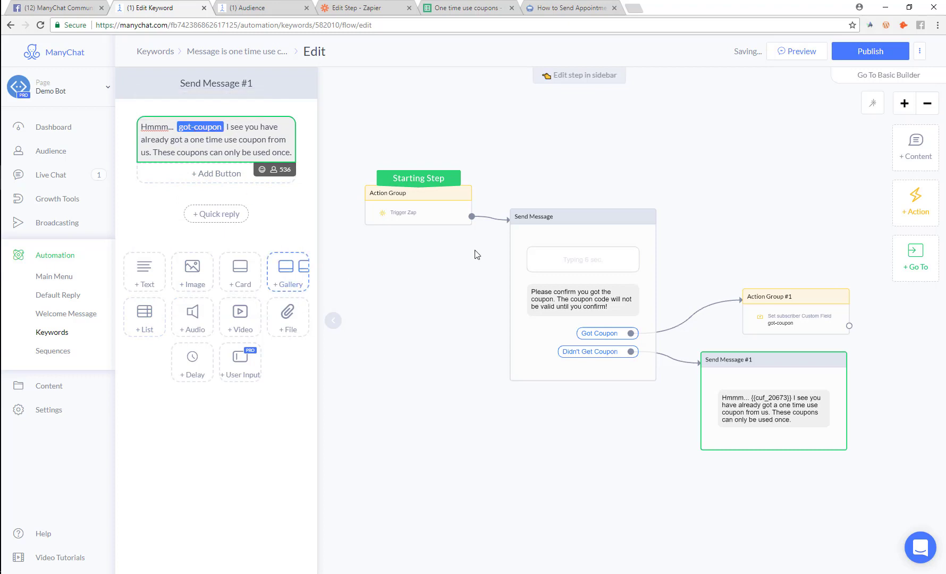
click(857, 53)
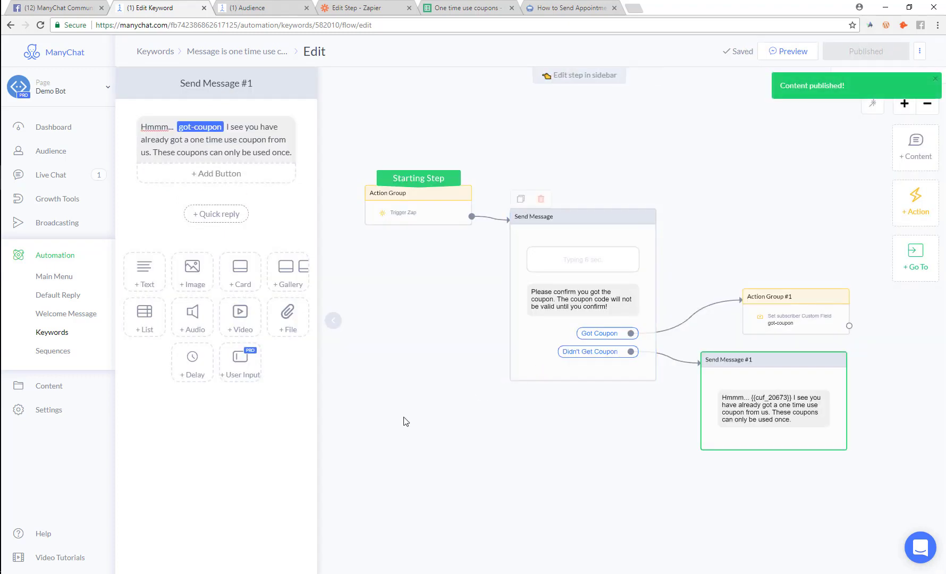
click(466, 365)
click(232, 6)
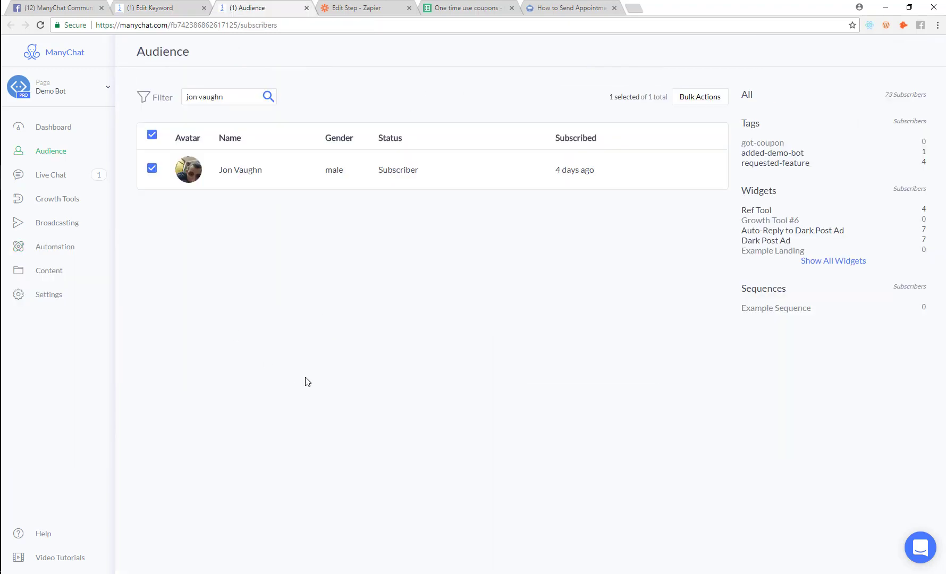
Search the refreshed audience for the subscriber, set got-coupon to No, and return to Facebook
click(40, 25)
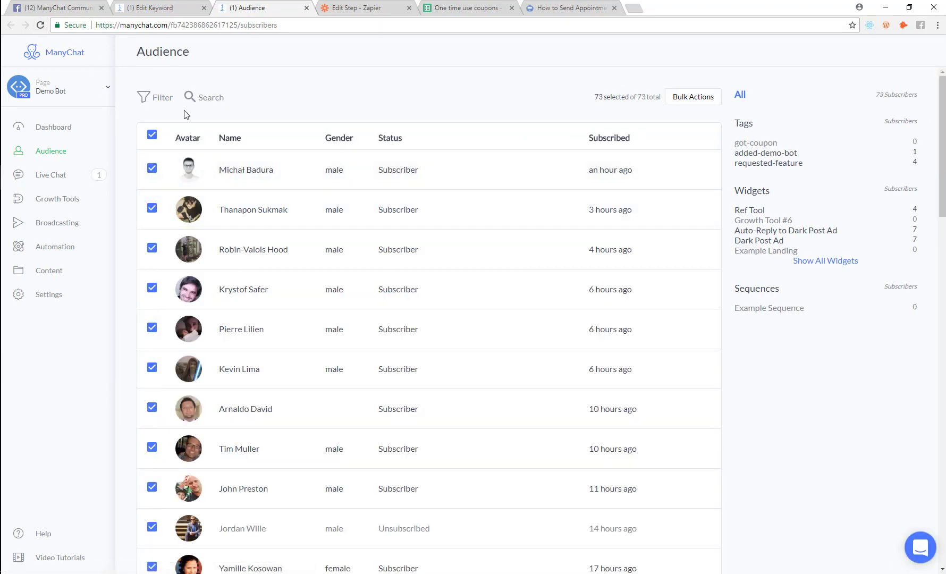
click(215, 102)
text(jon vaughn)
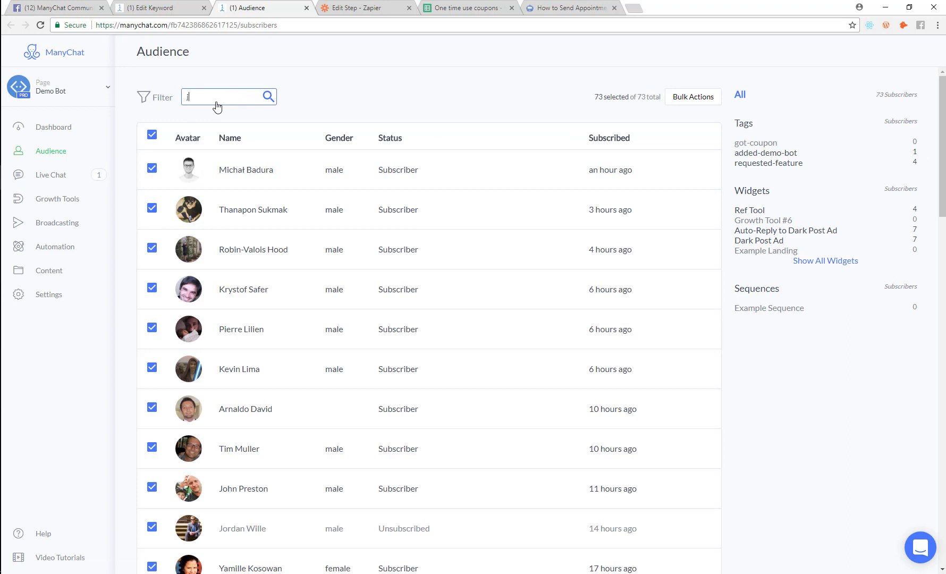
click(269, 96)
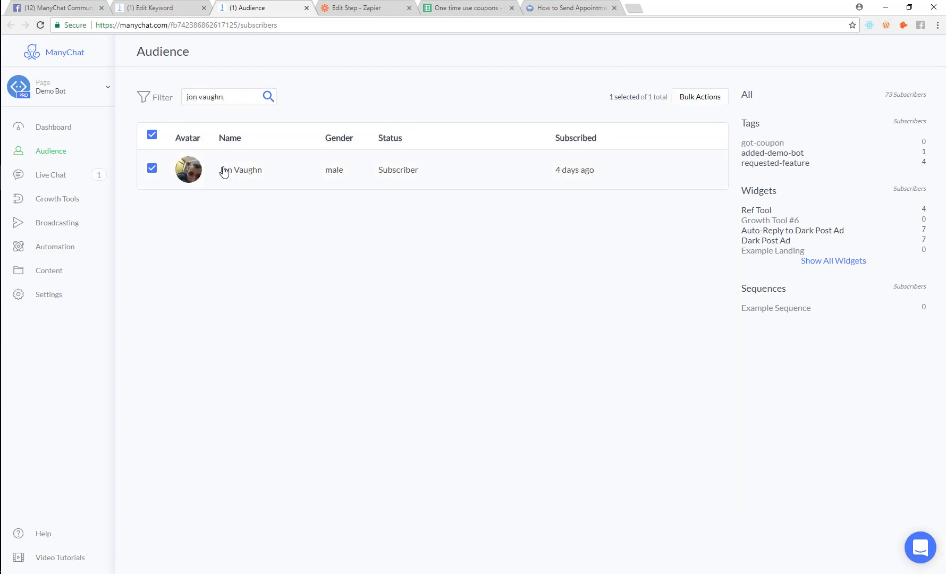
click(223, 170)
scroll(531, 287, down, 4)
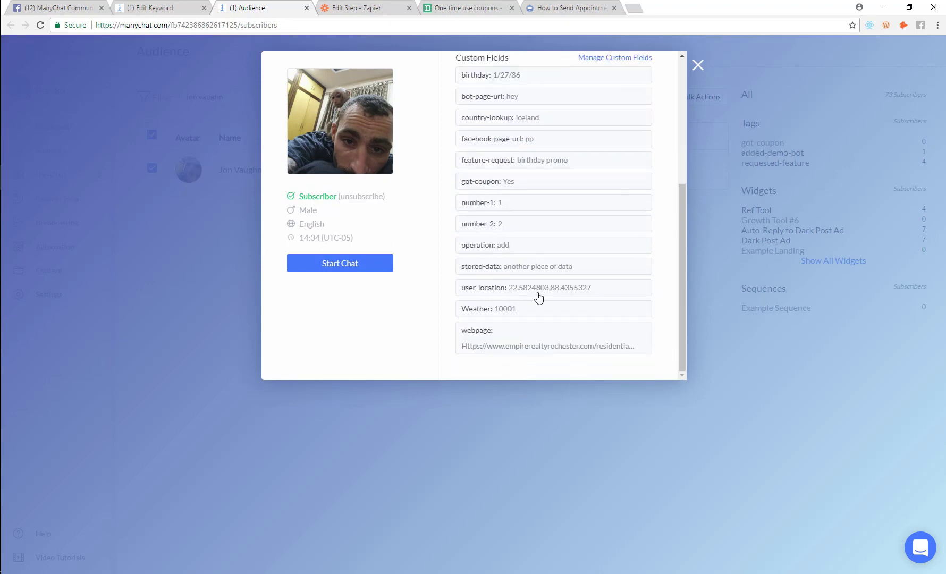
click(533, 181)
click(505, 198)
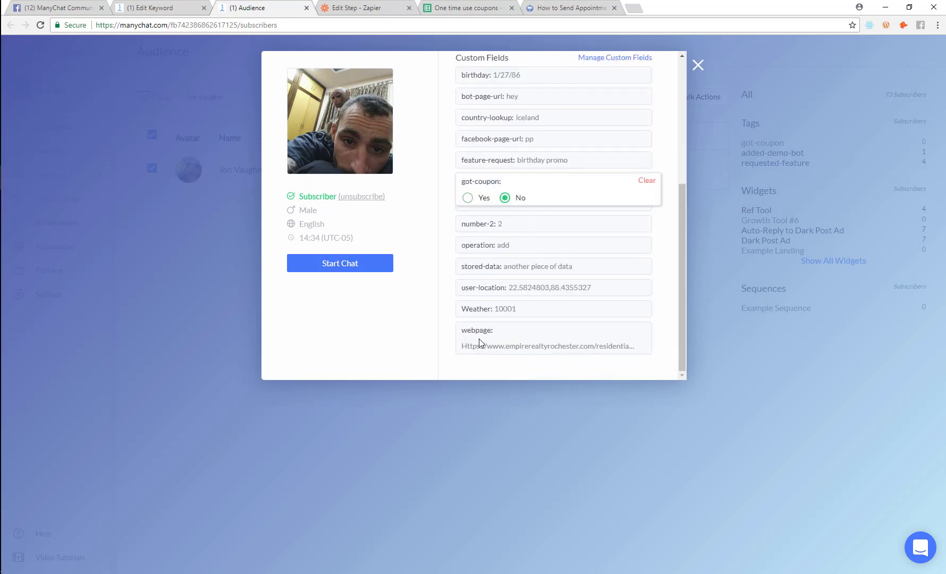
click(430, 224)
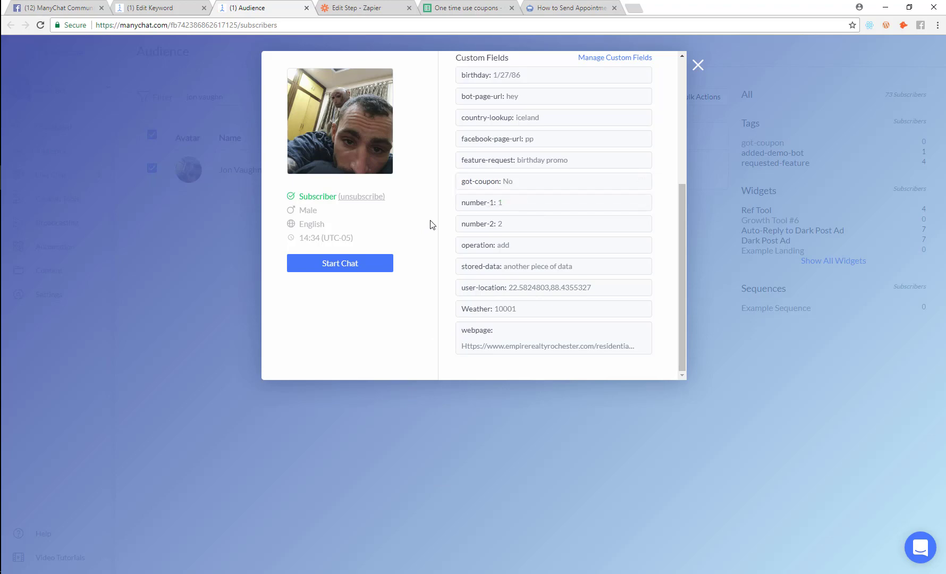
click(73, 7)
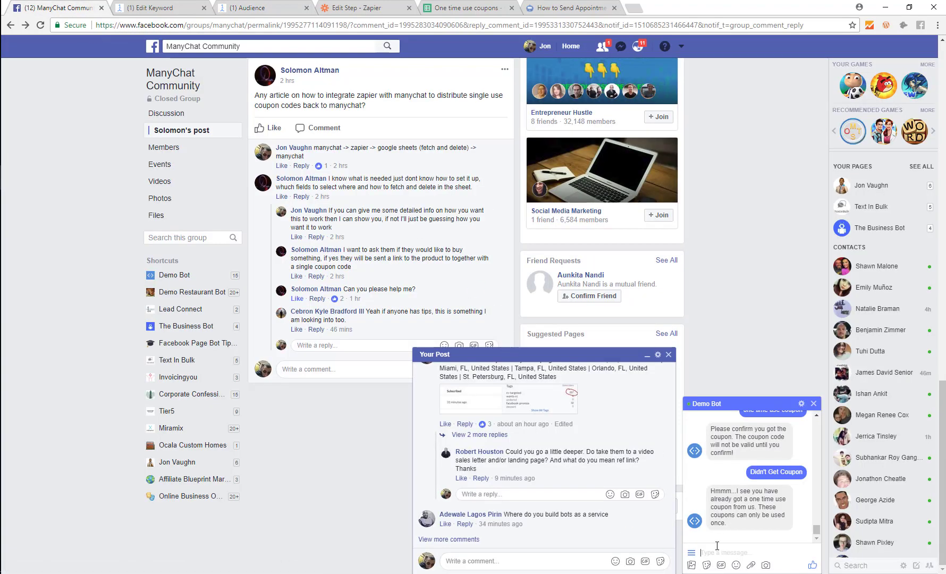
Send 'one time use coupon' to Demo Bot twice, answering Got Coupon each time, then return to ManyChat
text(one time use)
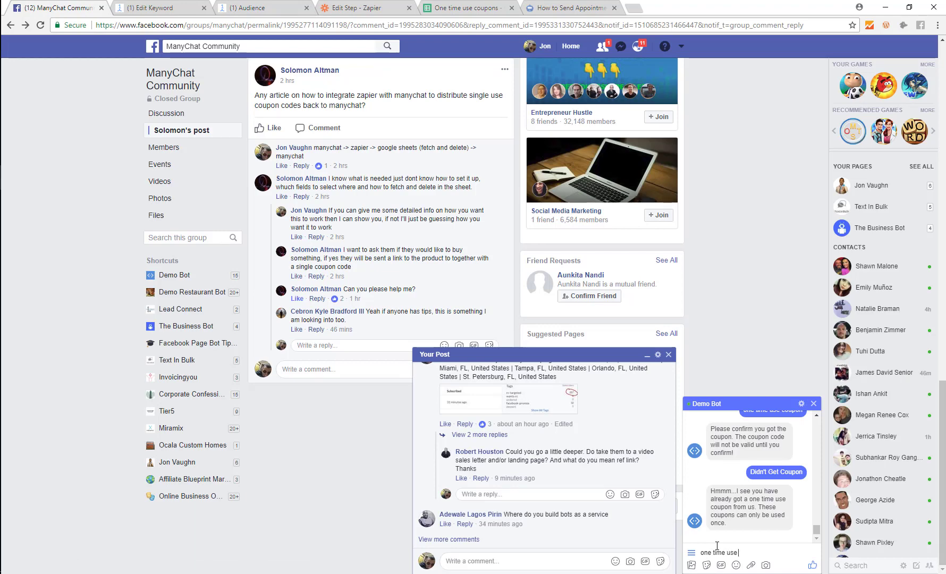
text( coupon)
key(Return)
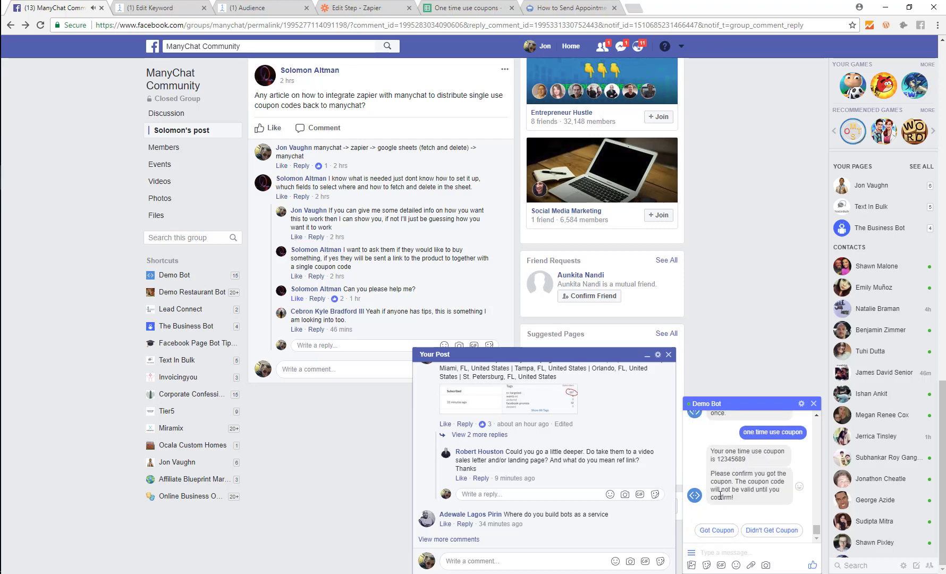
click(716, 531)
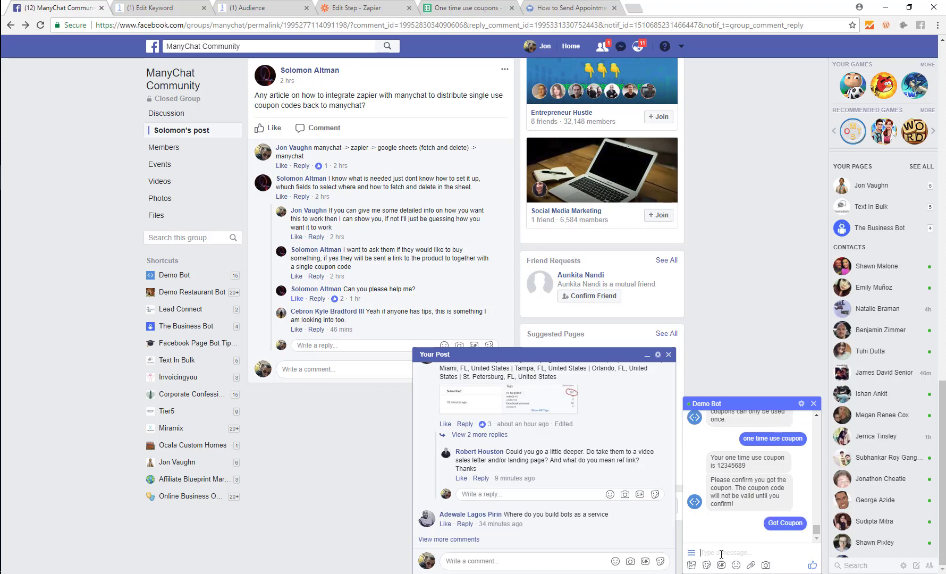
click(721, 553)
text(One  time use coupon)
key(Return)
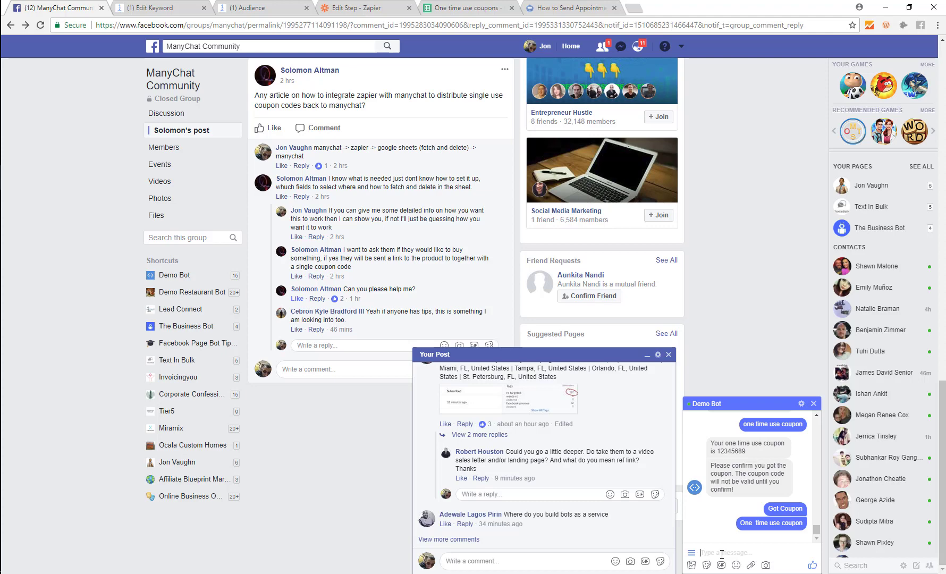
text(one time use coupon)
key(Return)
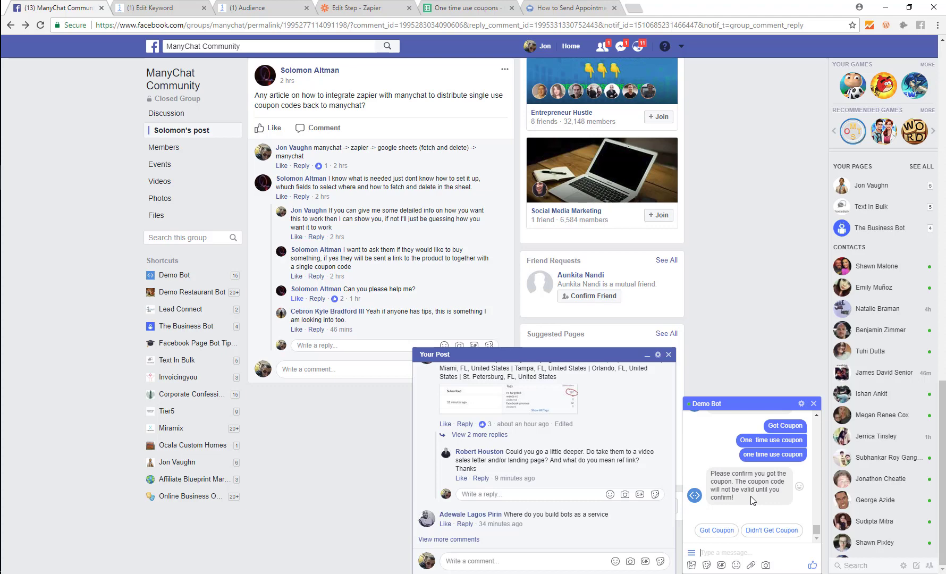
click(716, 531)
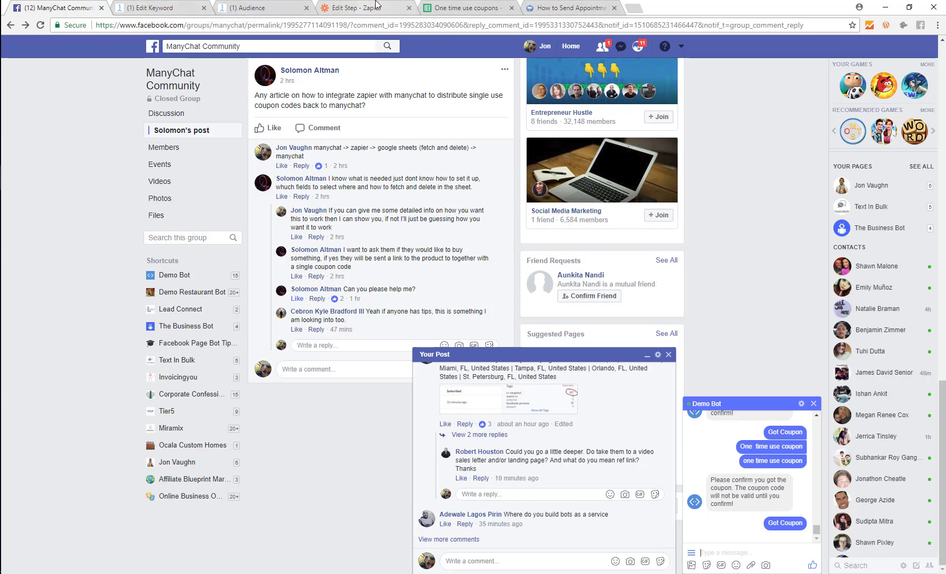
click(165, 7)
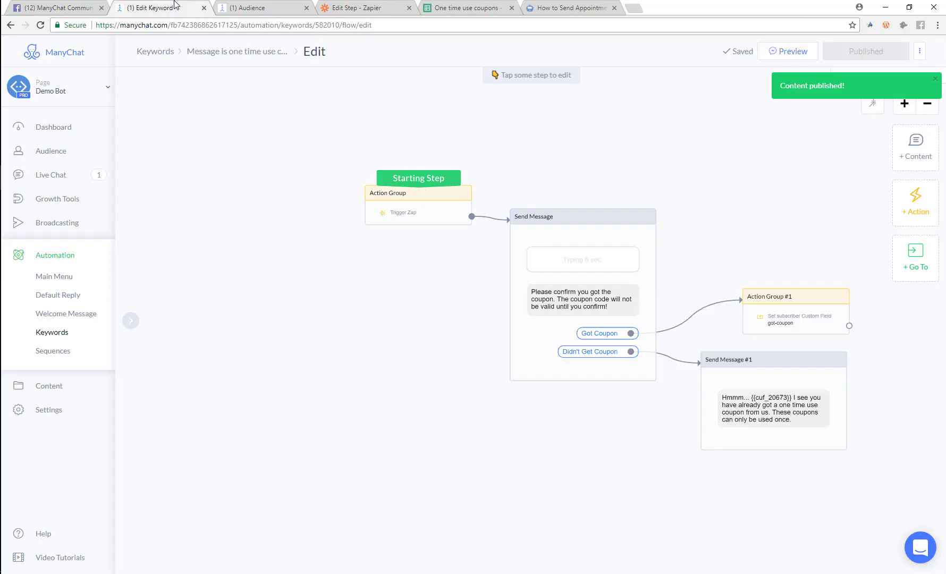
Add a new Send Message step connected after Got Coupon
click(630, 333)
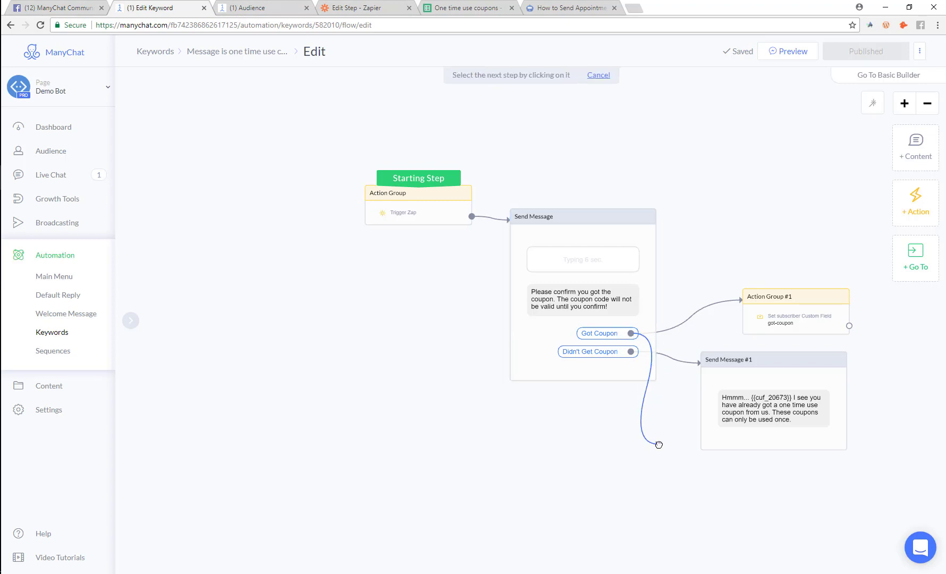
click(747, 236)
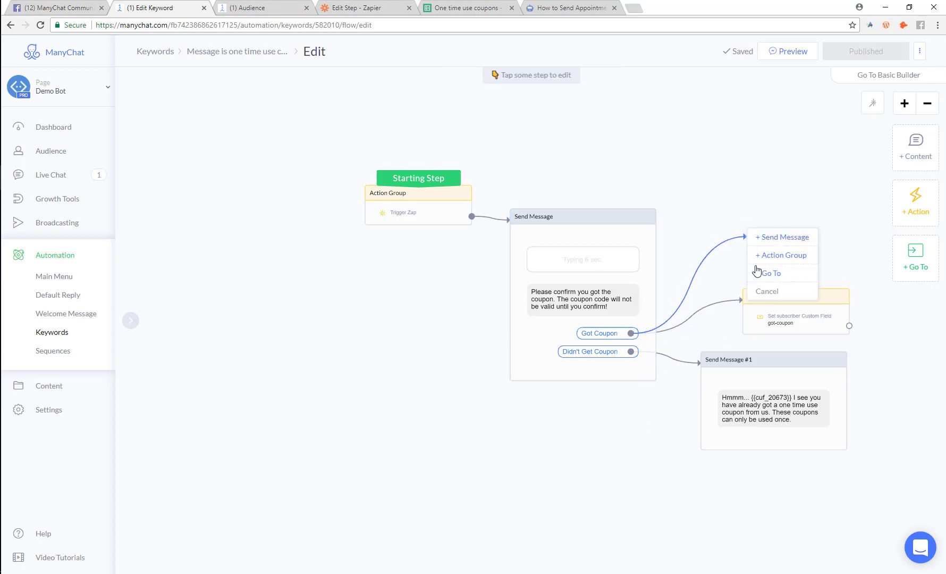
click(782, 238)
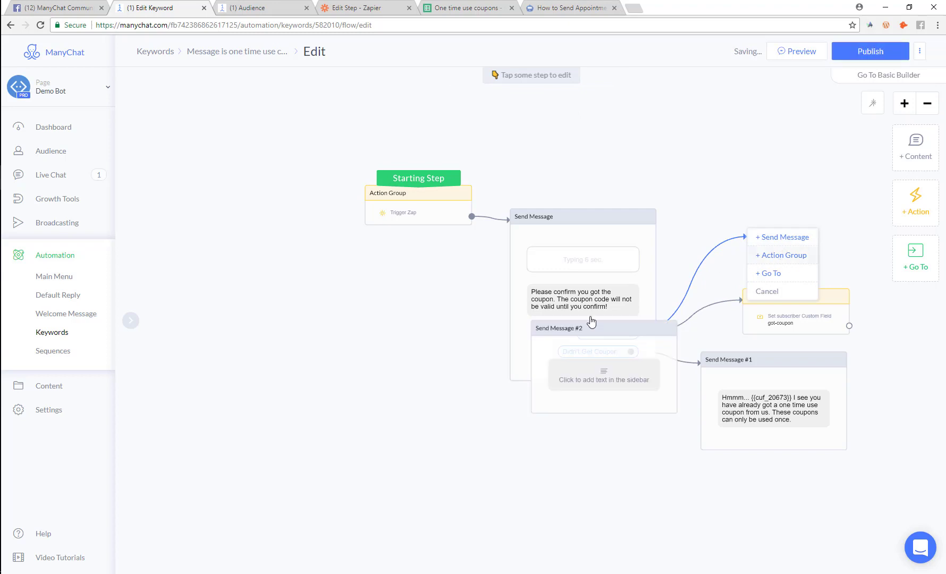
click(612, 392)
Write the message 'Great you can use the coupon on your next order at our website'
text(G)
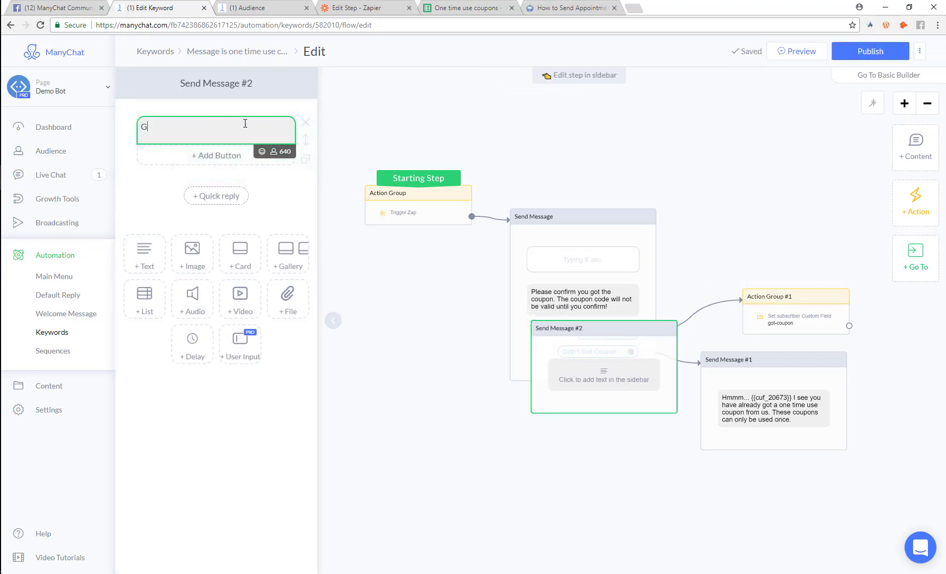
text(reat you can )
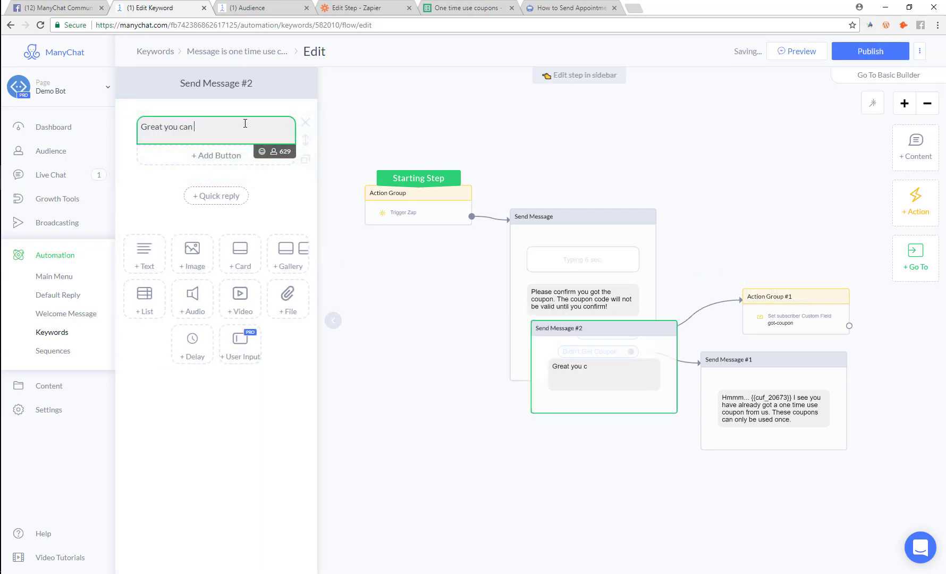
text(use the coupon on your ne)
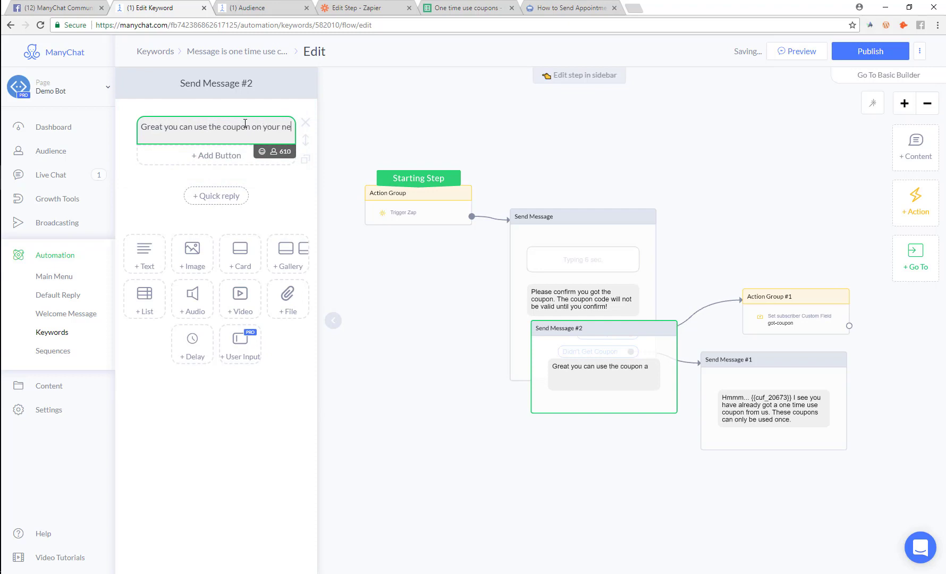
text(xt ourder)
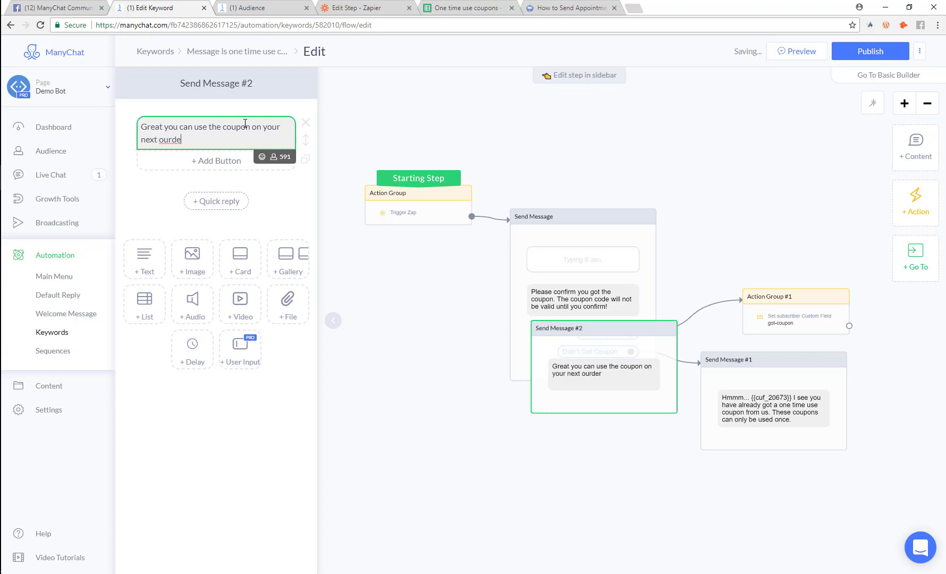
key(BackSpace)
key(BackSpace)
key(BackSpace)
text(rder at)
key(BackSpace)
key(BackSpace)
key(BackSpace)
key(BackSpace)
key(BackSpace)
key(BackSpace)
key(BackSpace)
key(BackSpace)
text(rder at our website)
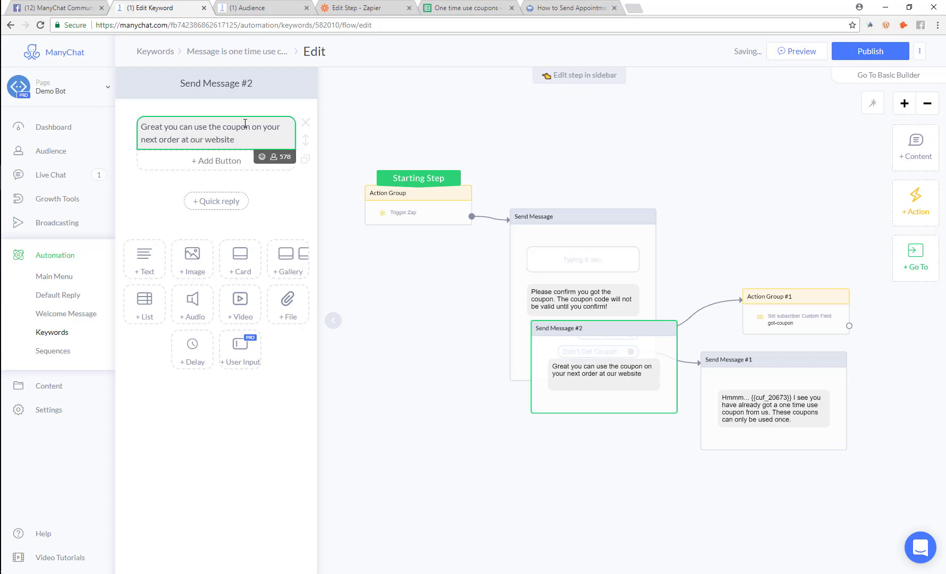
text( w)
text(ww.website.com)
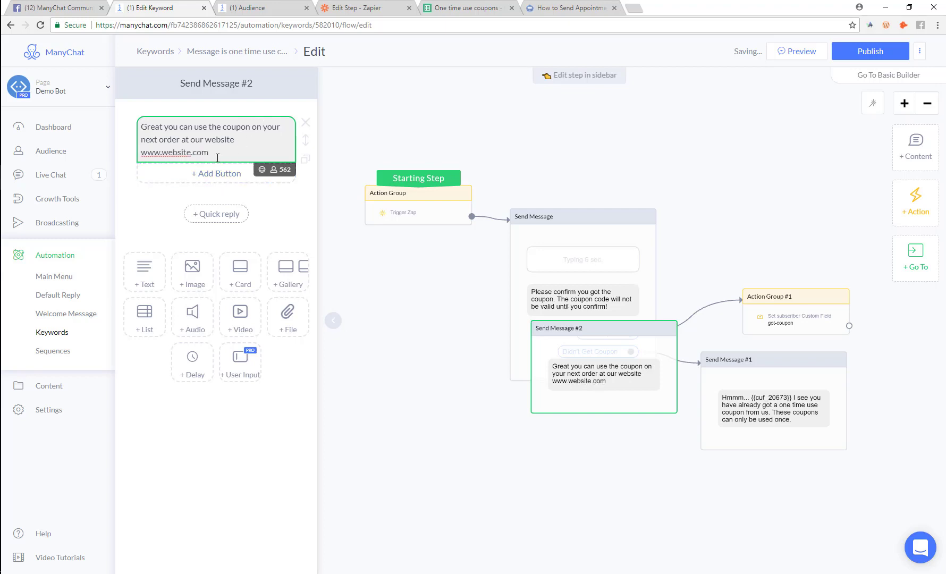
drag(217, 158, 138, 154)
key(ctrl+c)
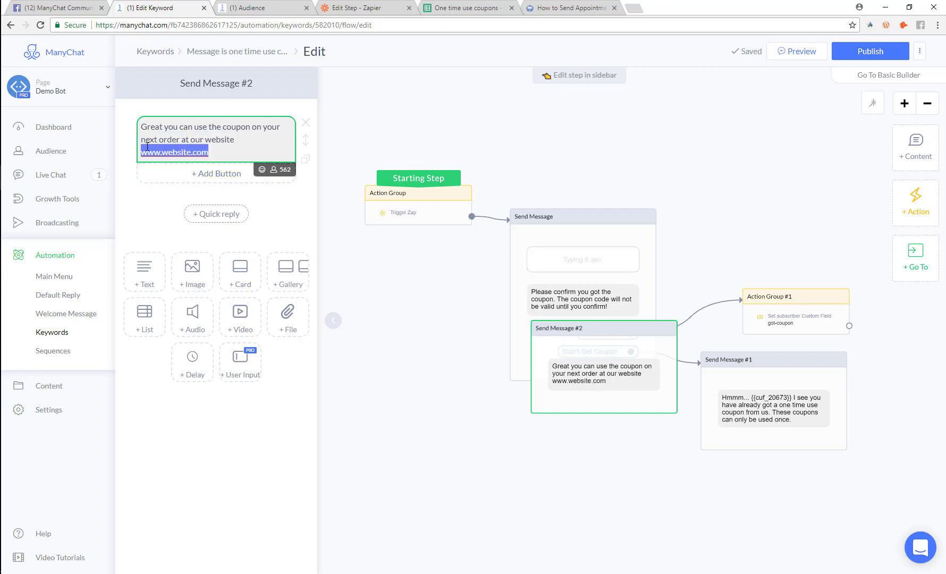
key(BackSpace)
click(201, 162)
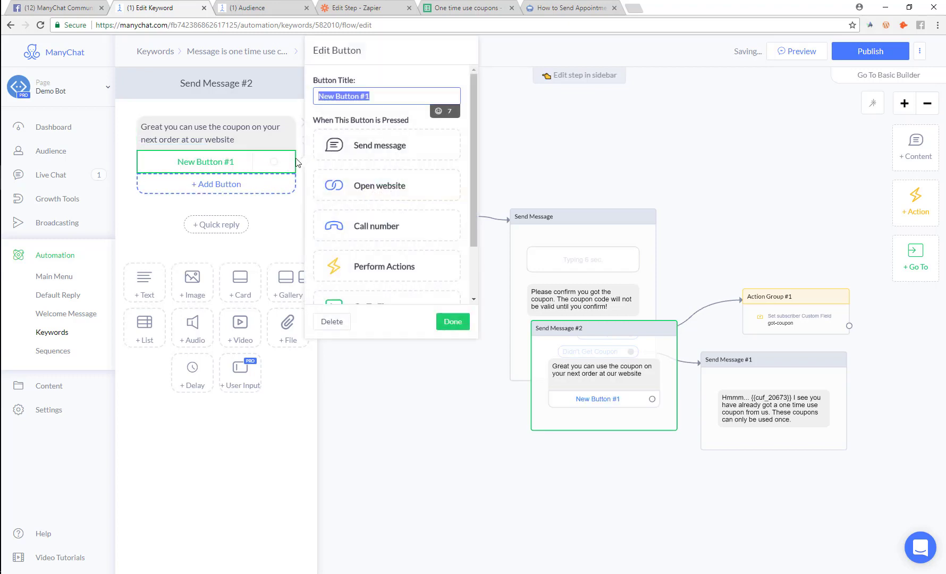
text(Use )
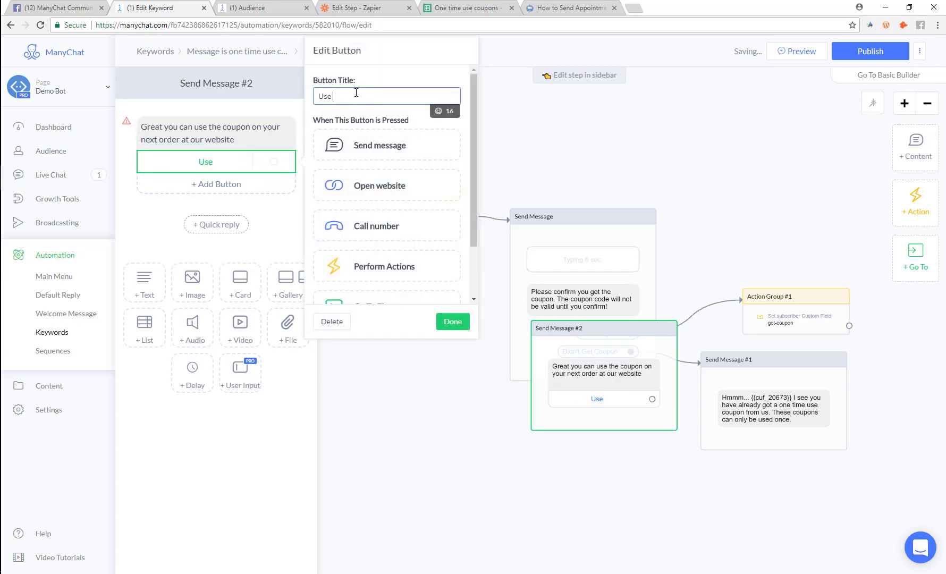
text(Coupon)
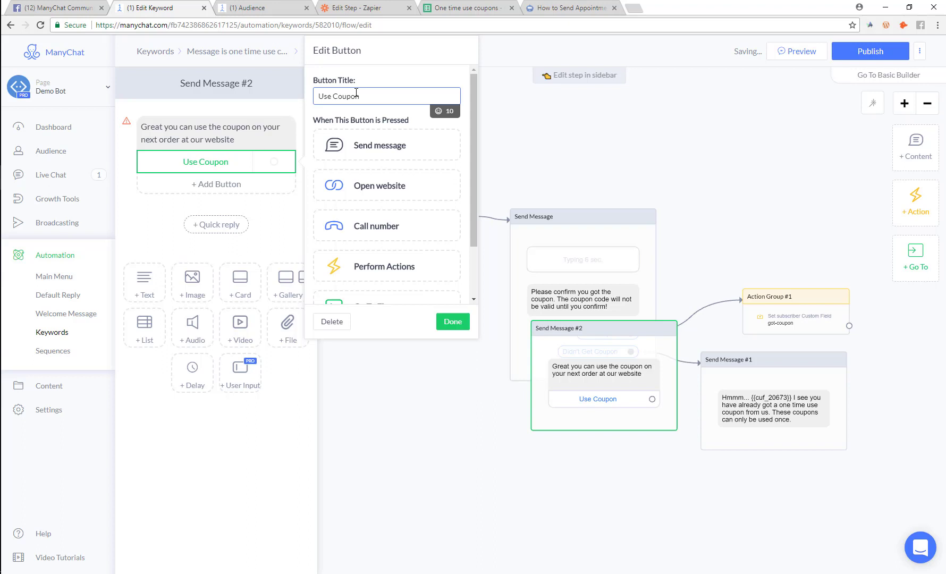
click(377, 185)
key(ctrl+v)
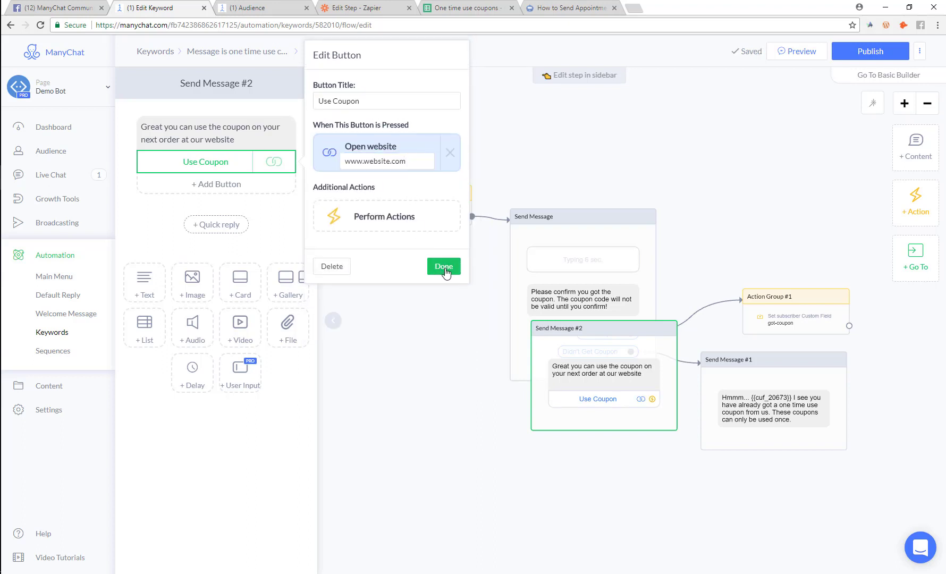
click(444, 266)
click(869, 51)
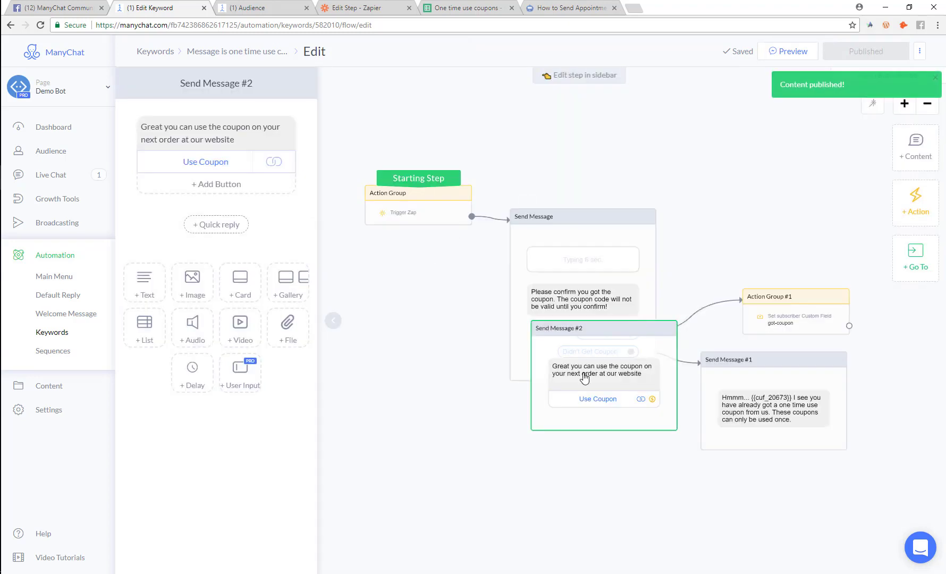
Move Send Message #2 clear and link Action Group #1 to it
drag(619, 332, 794, 165)
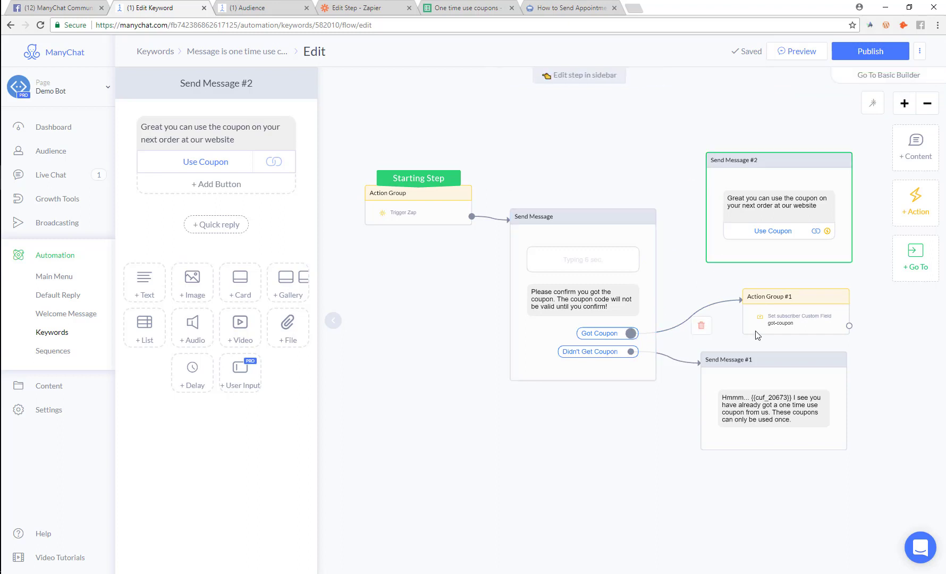
click(848, 326)
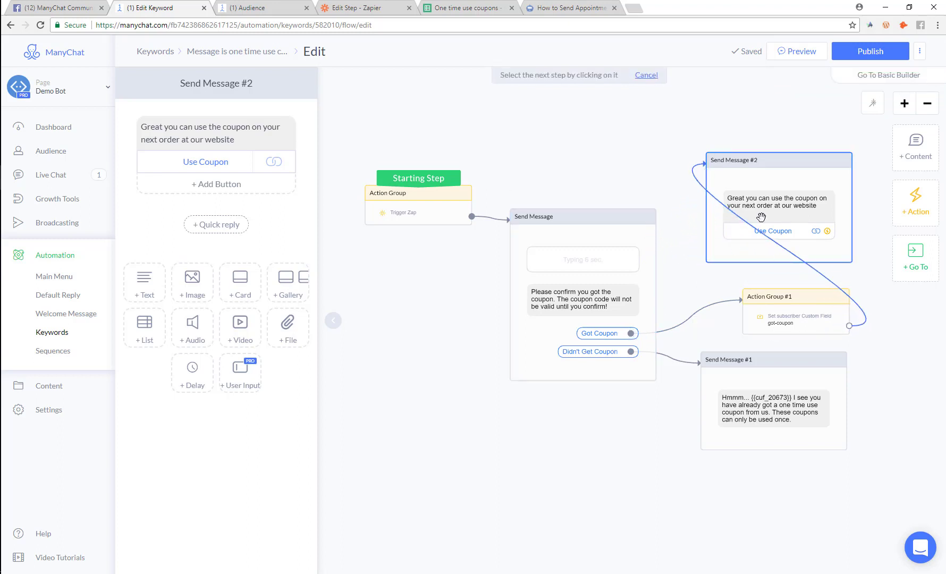
click(735, 170)
Arrange the message, warning, Action Group #1 and Send Message #2 steps neatly, then publish
drag(564, 218, 423, 250)
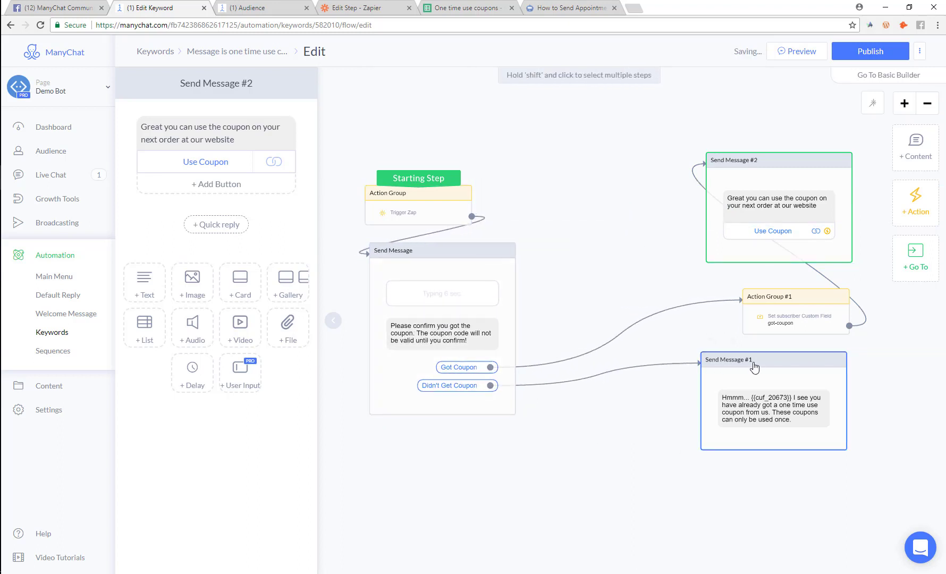
drag(756, 370, 605, 424)
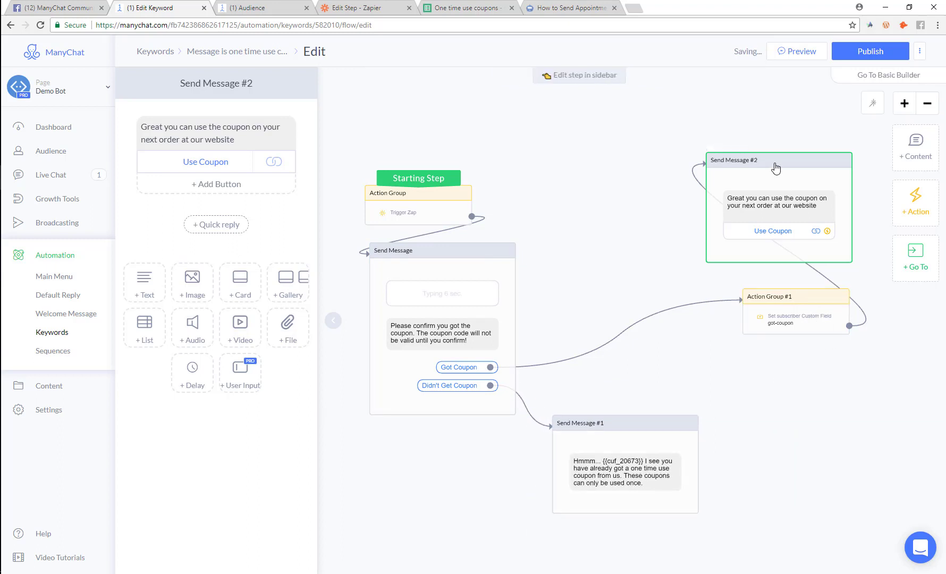
drag(774, 163, 796, 158)
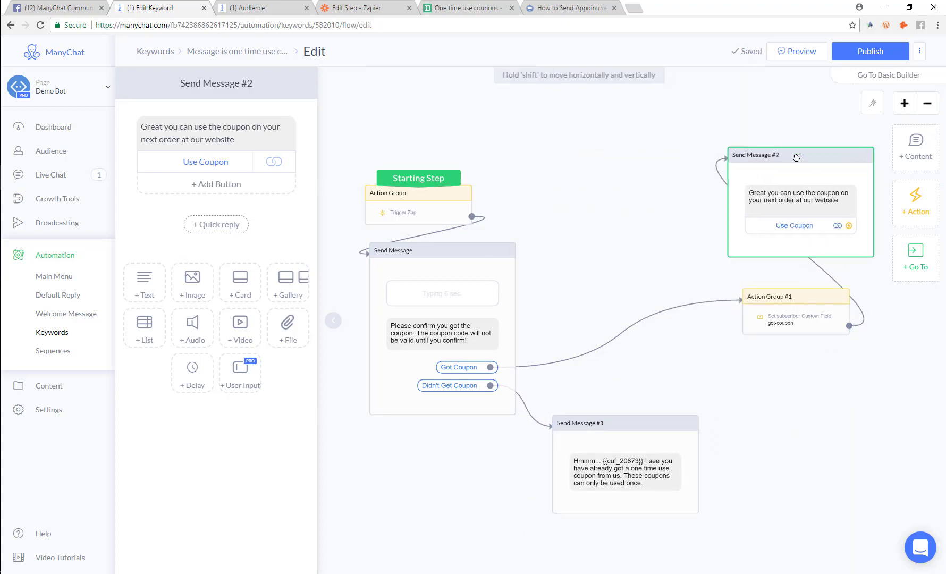
drag(809, 299, 619, 253)
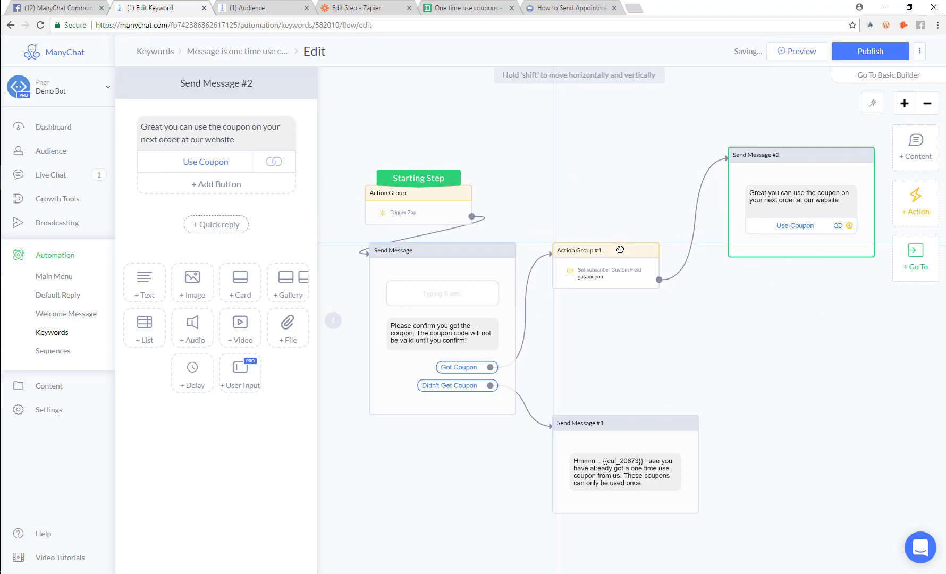
drag(816, 159, 763, 254)
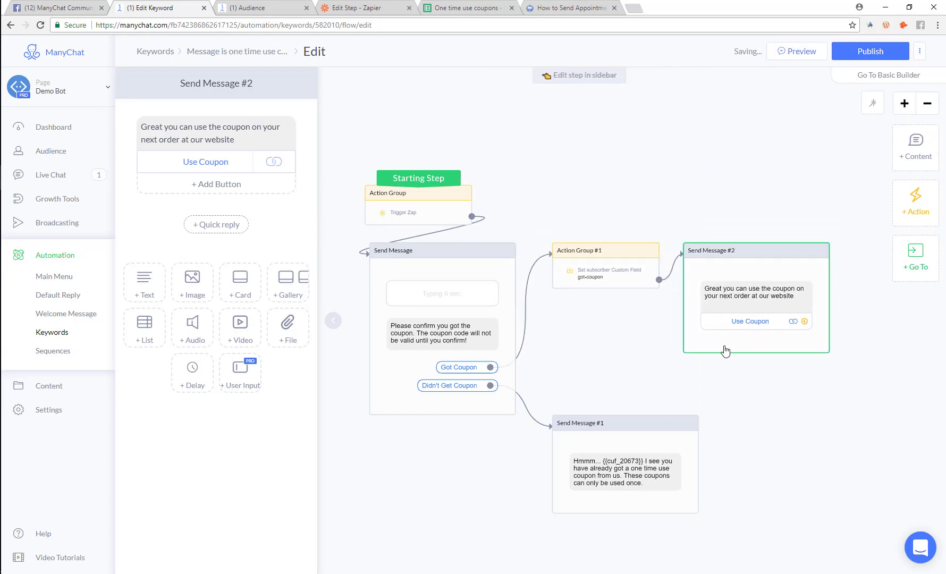
click(870, 51)
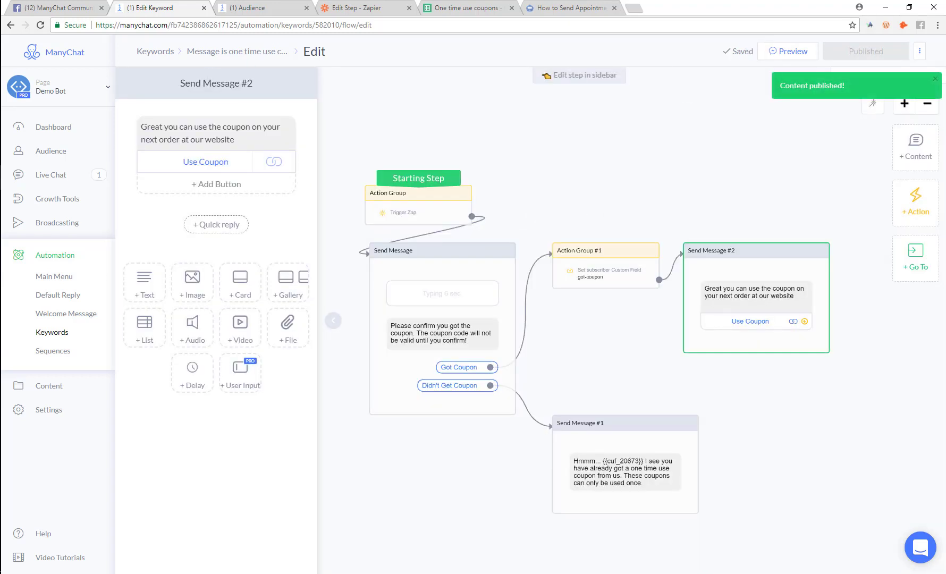